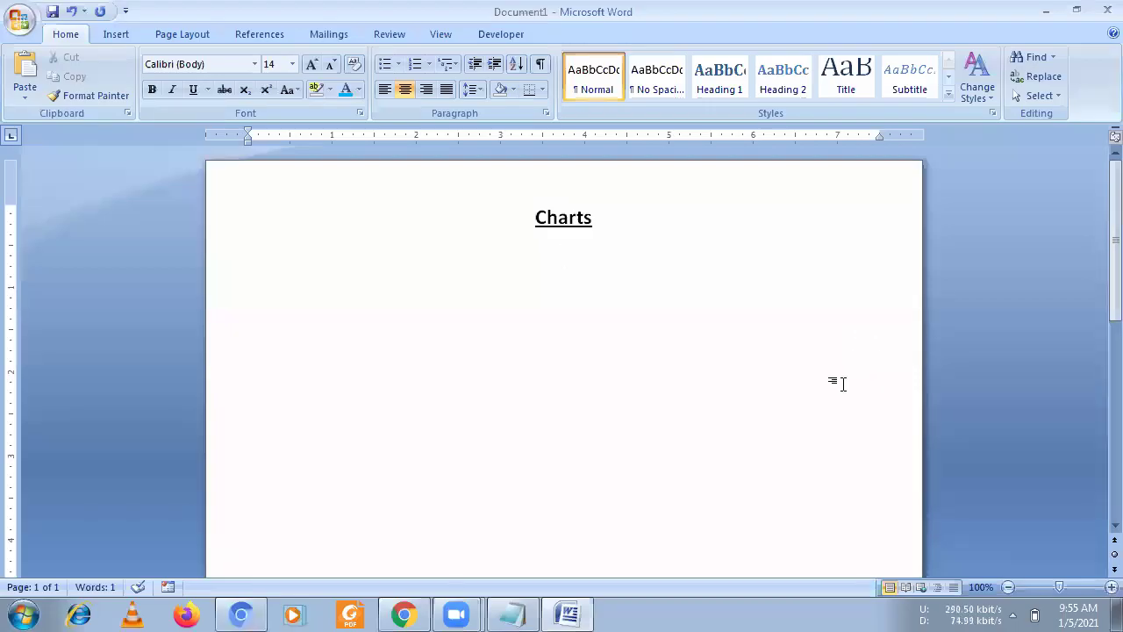
# Switch to the Insert ribbon with the 'Charts' heading at the top of the page.
pyautogui.click(115, 33)
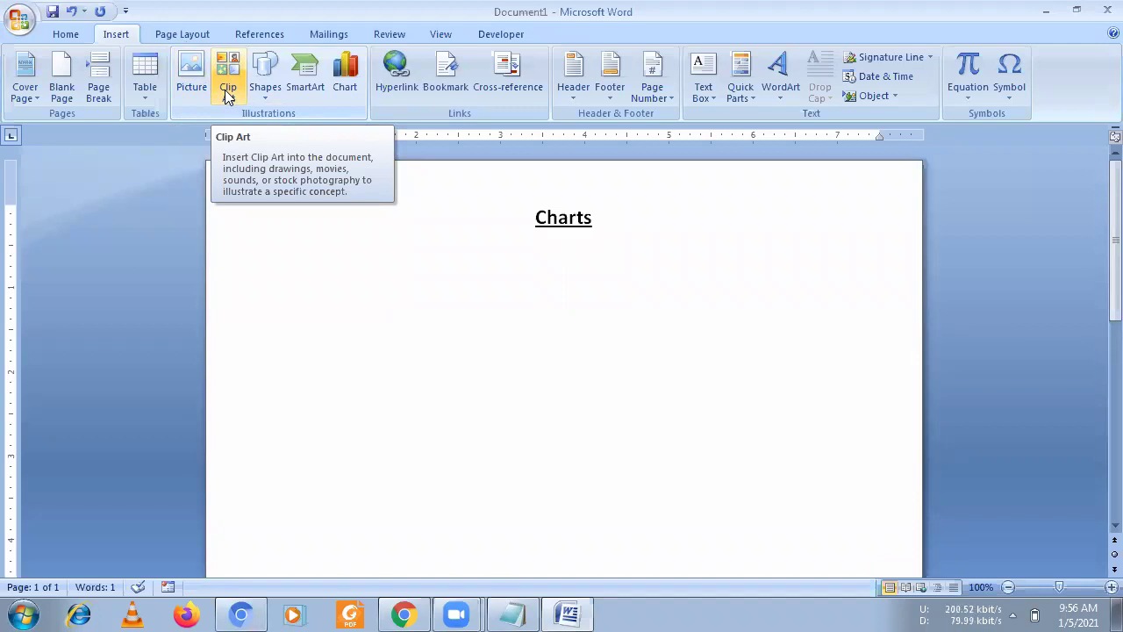
# Draw a Notched Right Arrow below the Charts heading with a green style and a shadow.
pyautogui.click(263, 93)
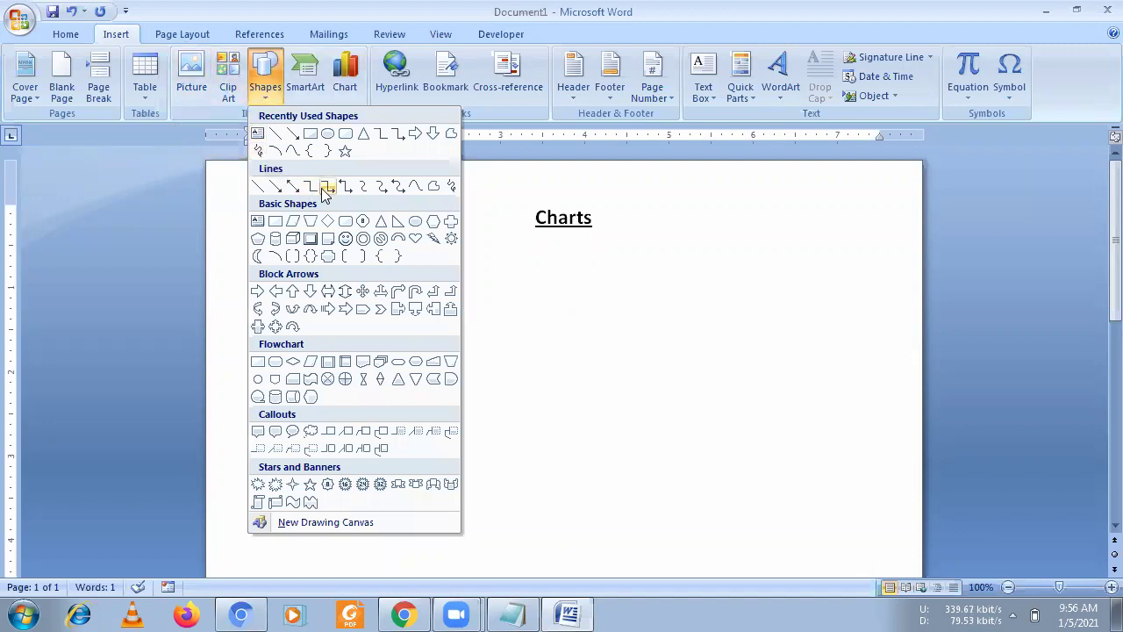
pyautogui.click(345, 308)
pyautogui.moveTo(466, 283)
pyautogui.mouseDown()
pyautogui.moveTo(672, 336)
pyautogui.moveTo(688, 374)
pyautogui.mouseUp()
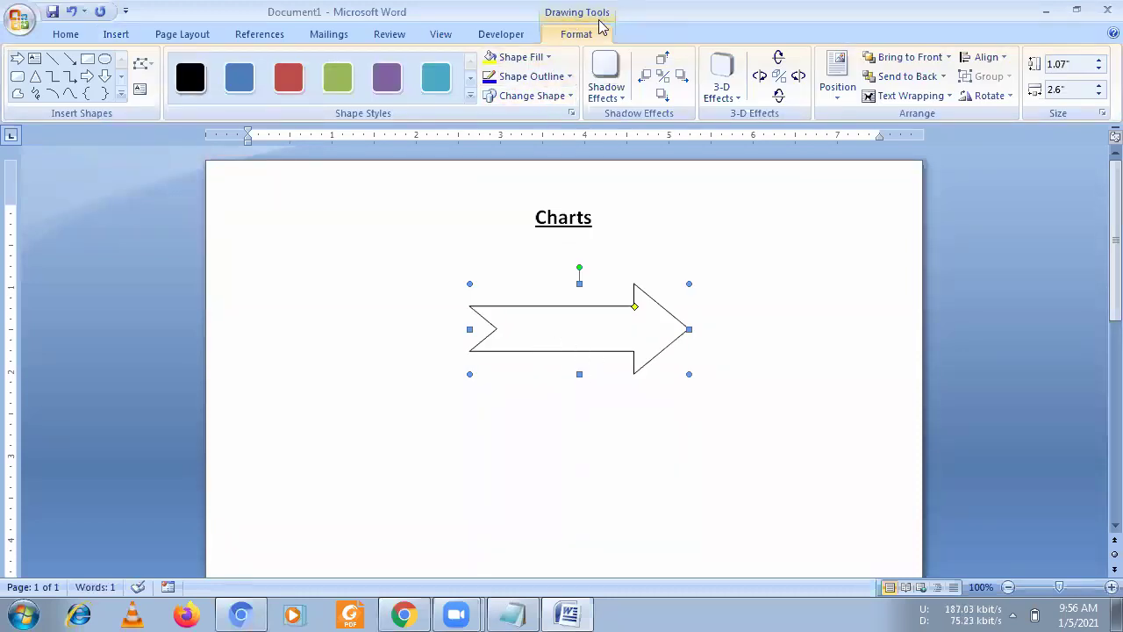
pyautogui.click(339, 81)
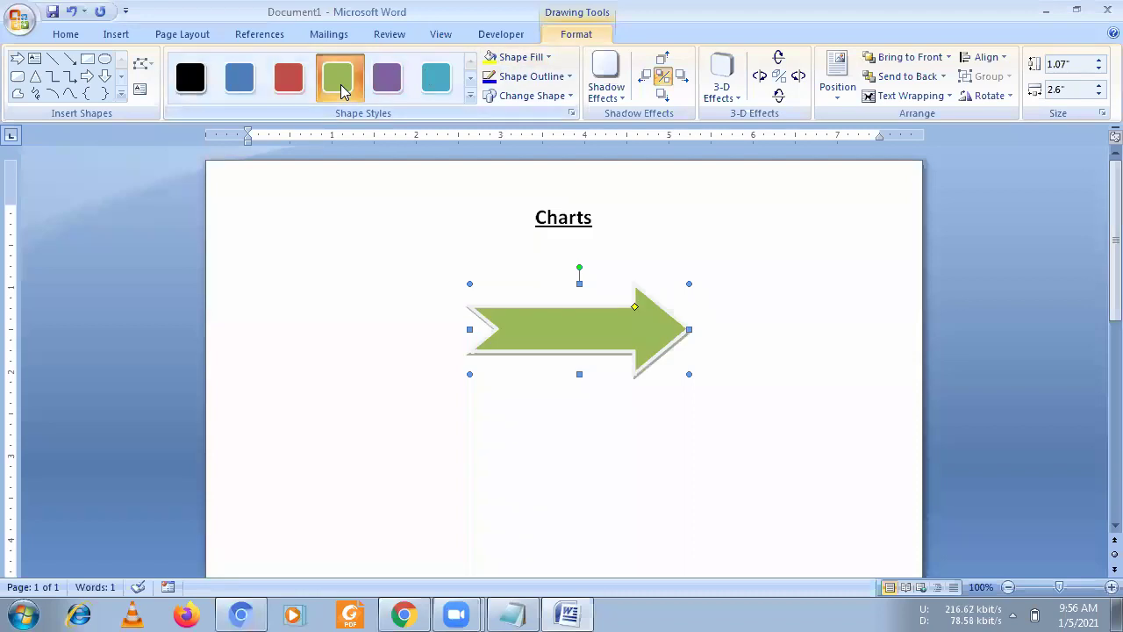
pyautogui.click(614, 96)
pyautogui.click(659, 217)
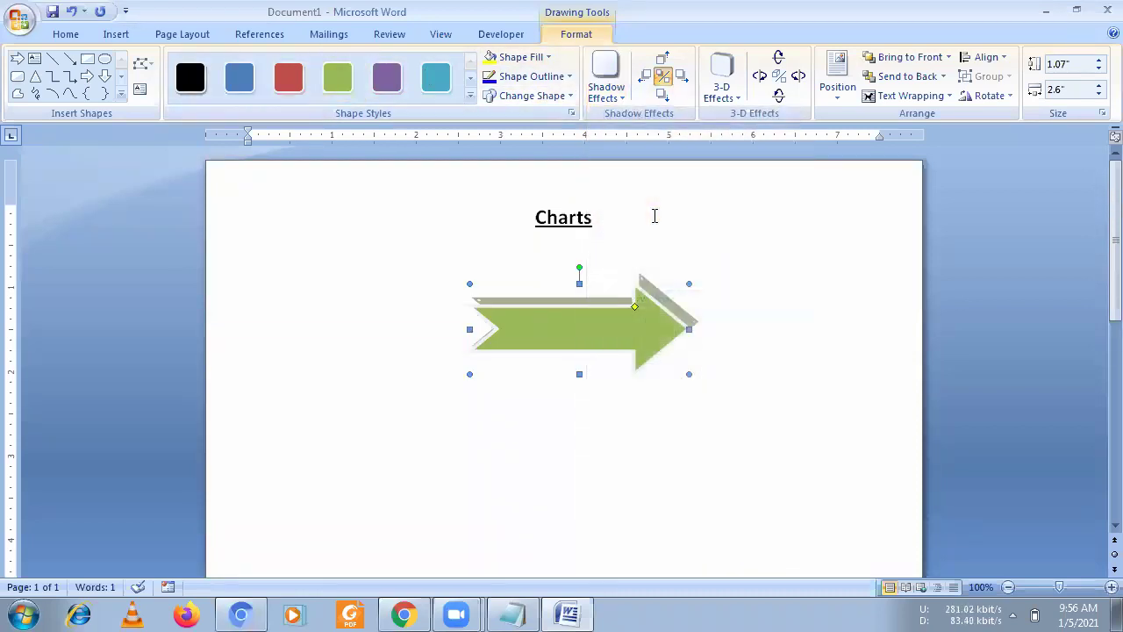
# Select the arrow shape and delete it.
pyautogui.click(612, 422)
pyautogui.click(621, 329)
pyautogui.press('Delete')
# Return to the Insert ribbon with only the Charts heading left on the page.
pyautogui.click(109, 35)
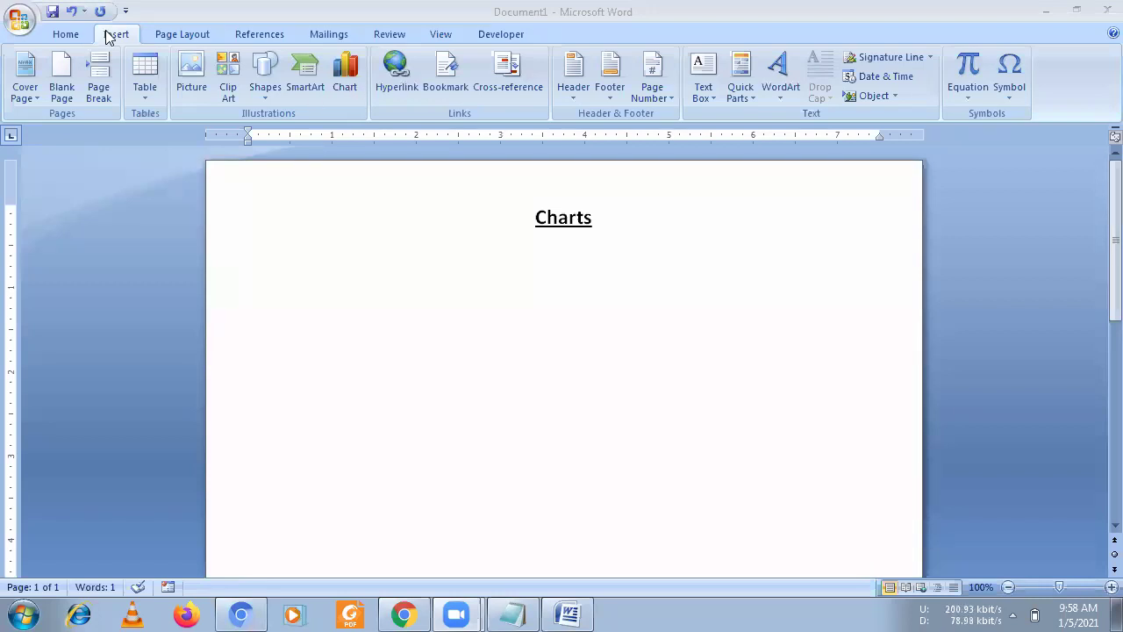
# Bring Word to the front and open the Insert Chart dialog.
pyautogui.click(107, 35)
pyautogui.click(347, 85)
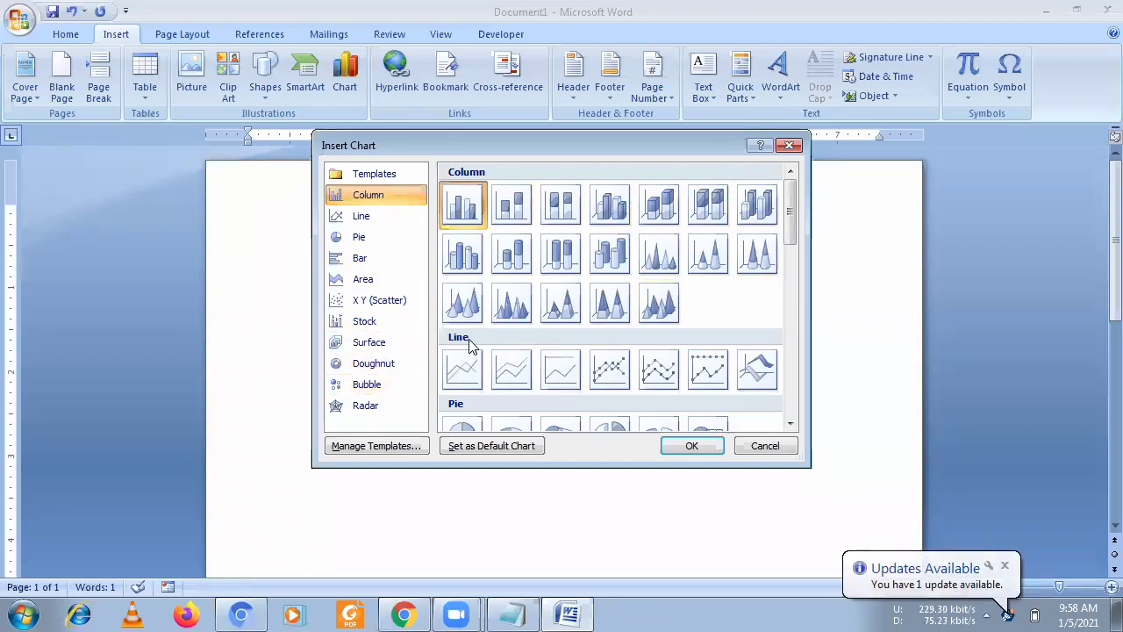
pyautogui.click(790, 425)
pyautogui.click(790, 425)
pyautogui.click(791, 424)
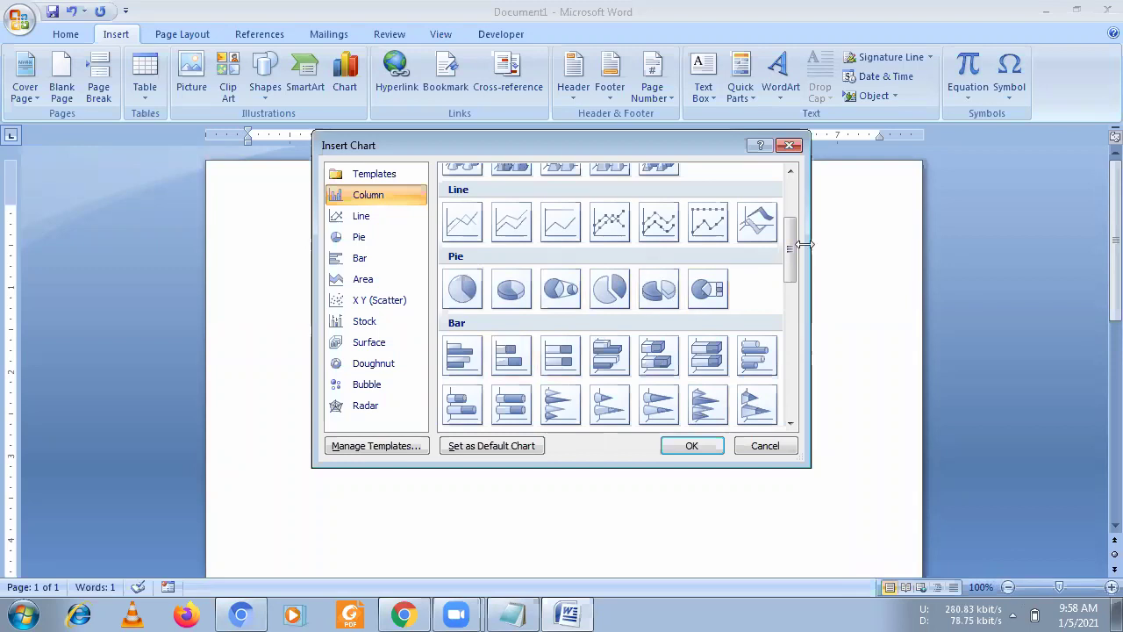
pyautogui.moveTo(792, 241); pyautogui.dragTo(791, 188)
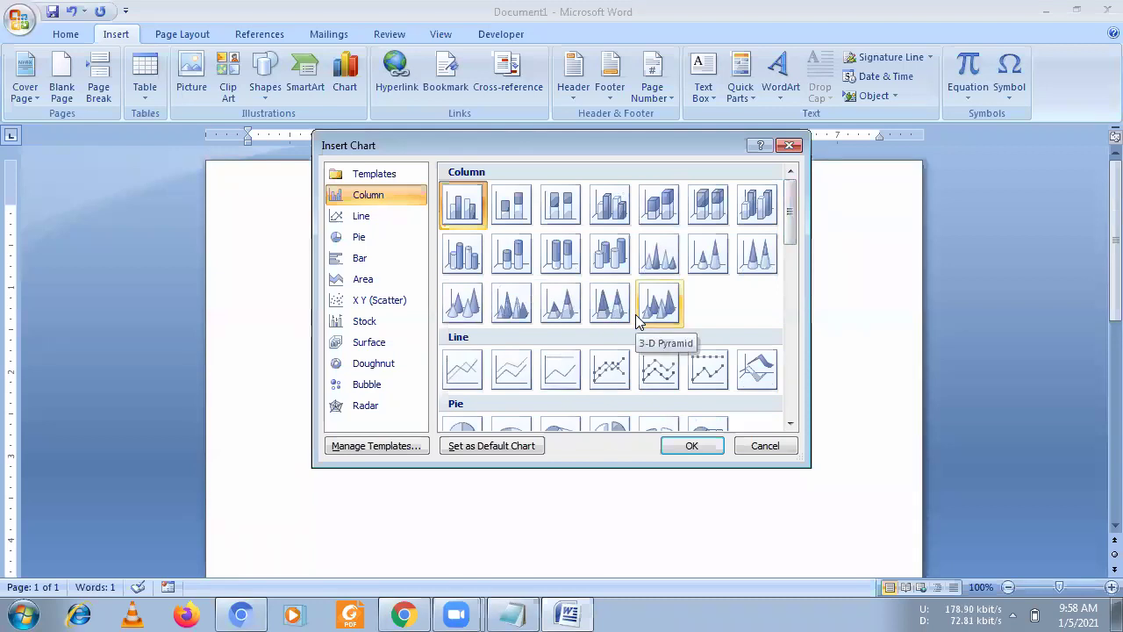
pyautogui.scroll(-5, 646, 338)
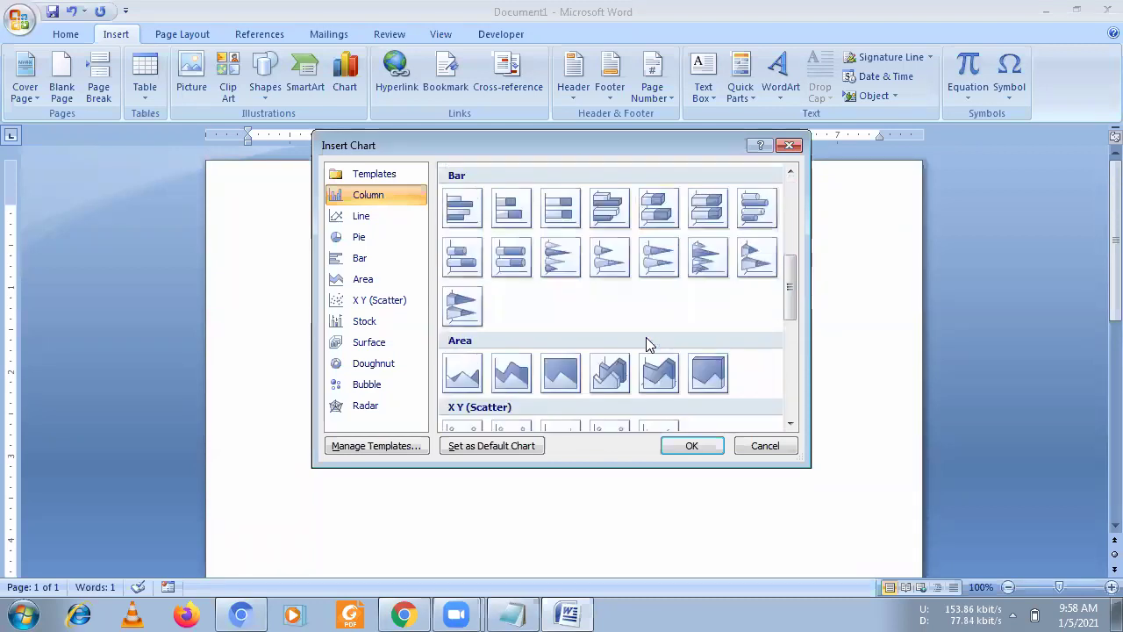
pyautogui.scroll(3, 645, 342)
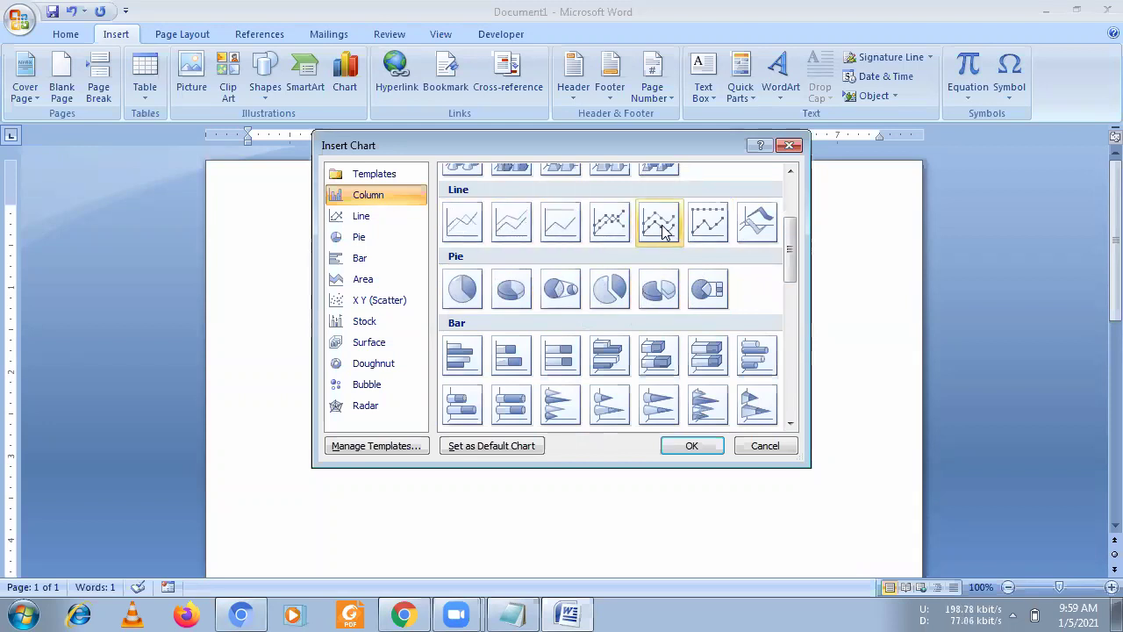
pyautogui.moveTo(790, 250); pyautogui.dragTo(776, 351)
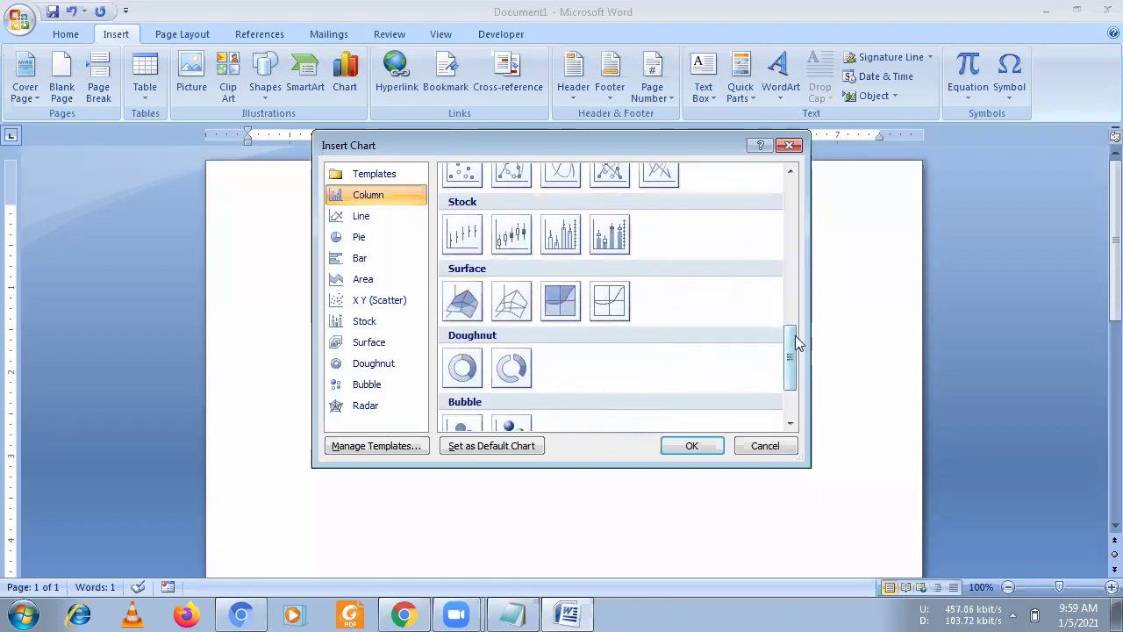
pyautogui.moveTo(792, 351)
pyautogui.mouseDown()
pyautogui.moveTo(788, 401)
pyautogui.moveTo(811, 193)
pyautogui.mouseUp()
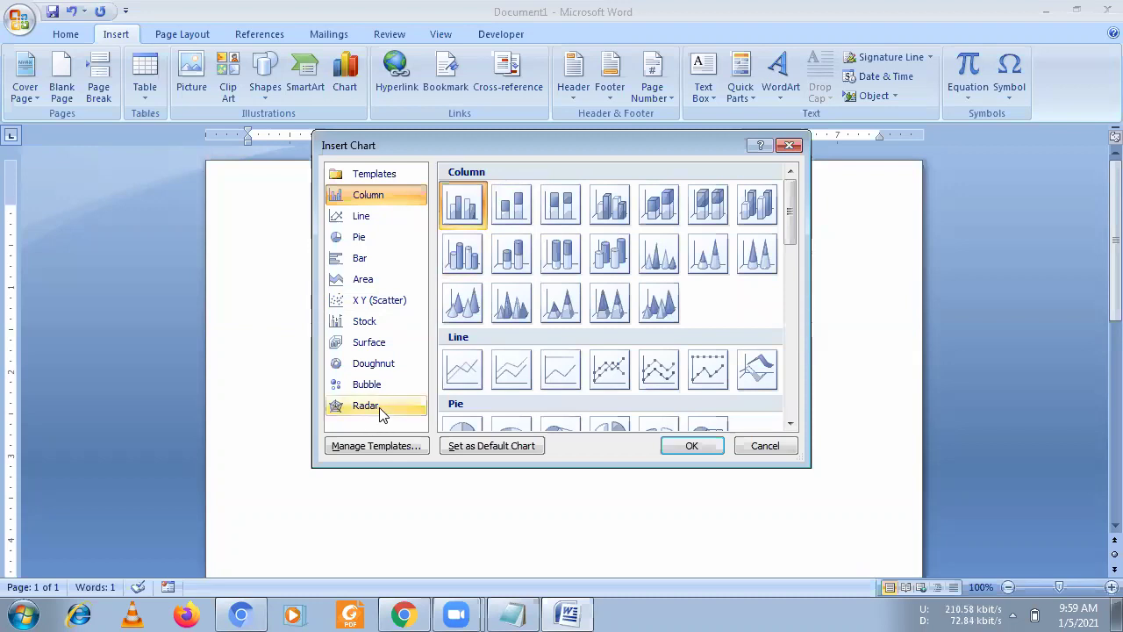
# Reopen Insert Chart, browse the Line, Pie, Bar and Area types, then insert a clustered Column chart.
pyautogui.click(789, 145)
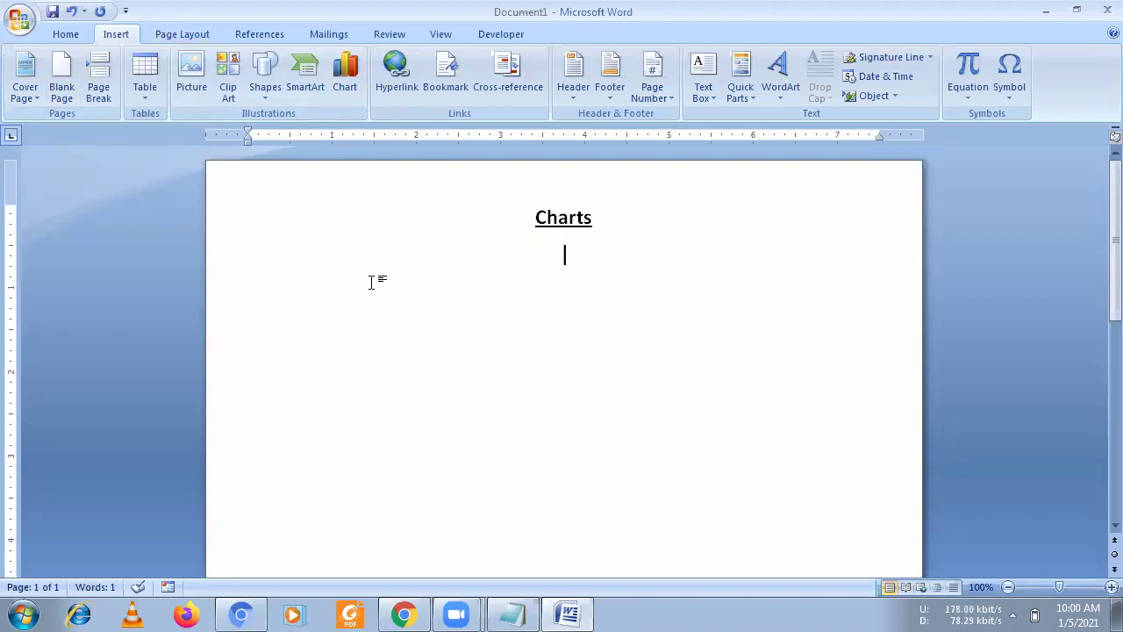
pyautogui.click(349, 92)
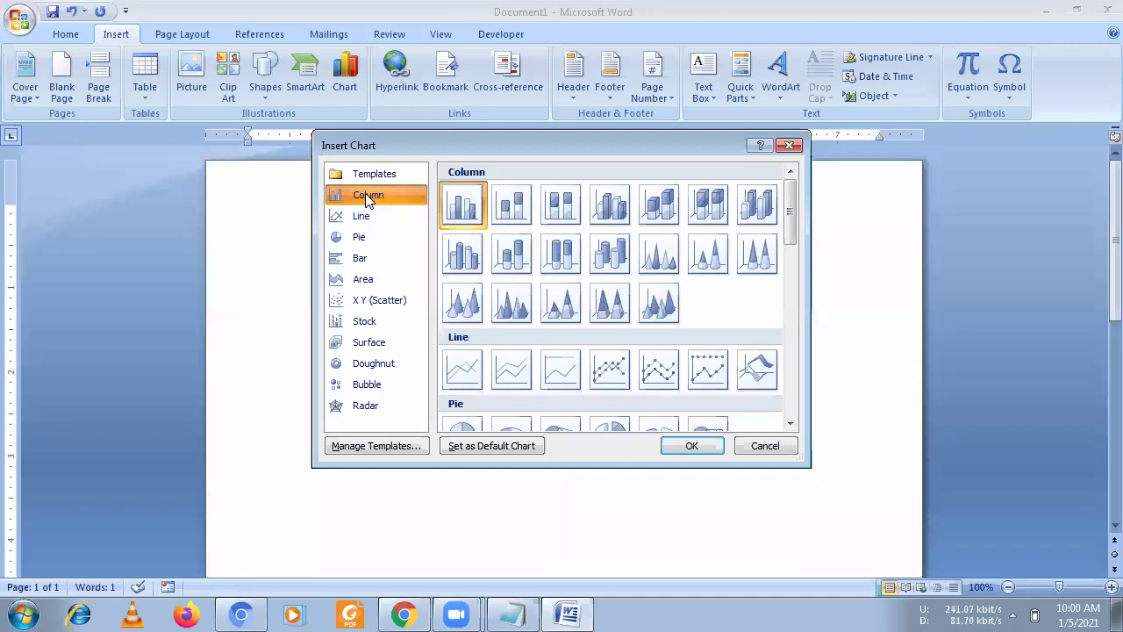
pyautogui.click(361, 217)
pyautogui.click(358, 237)
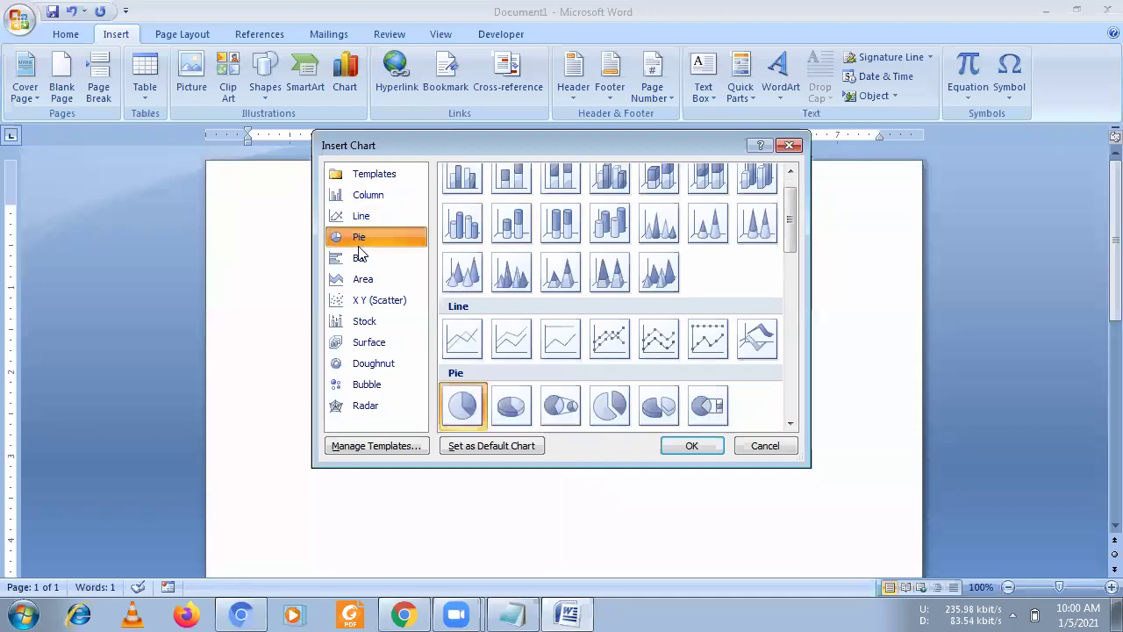
pyautogui.click(360, 257)
pyautogui.click(362, 279)
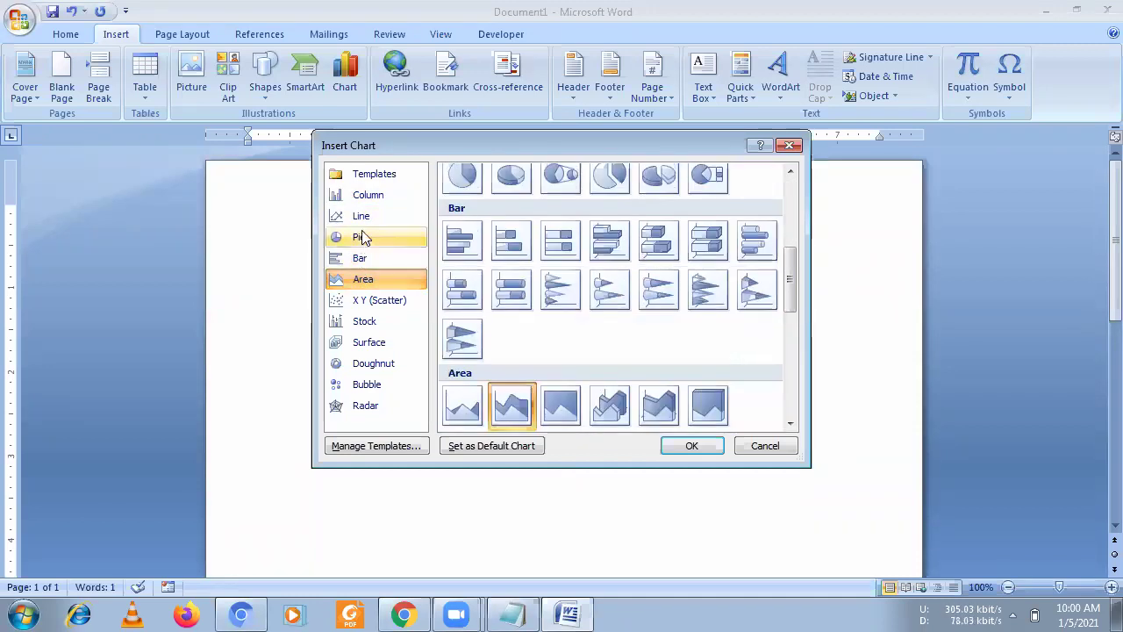
pyautogui.click(369, 197)
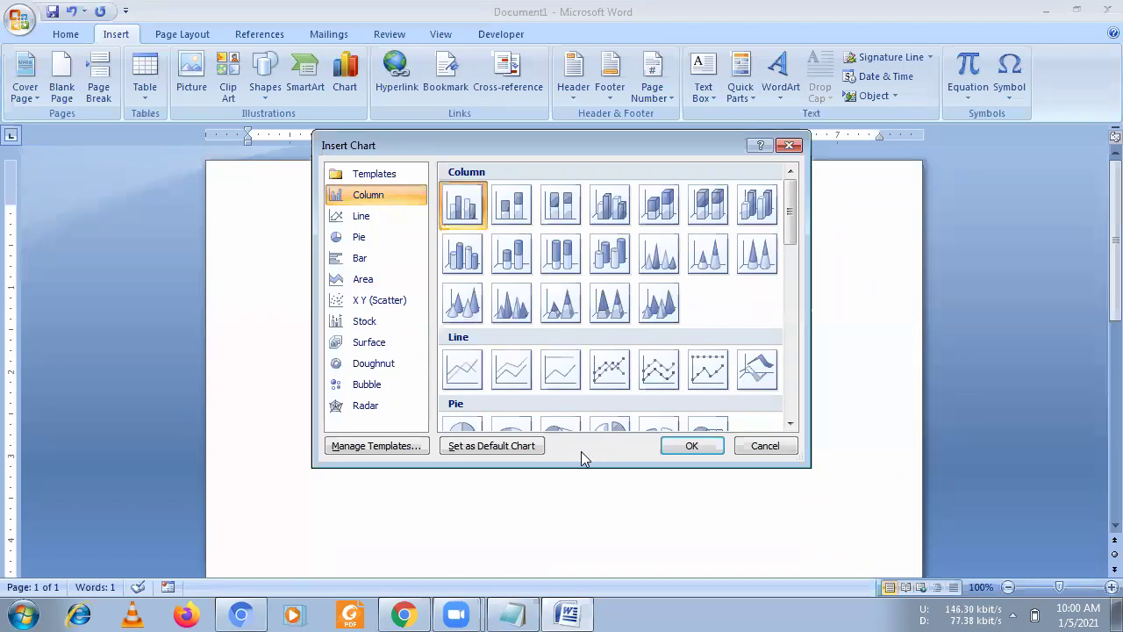
pyautogui.click(684, 448)
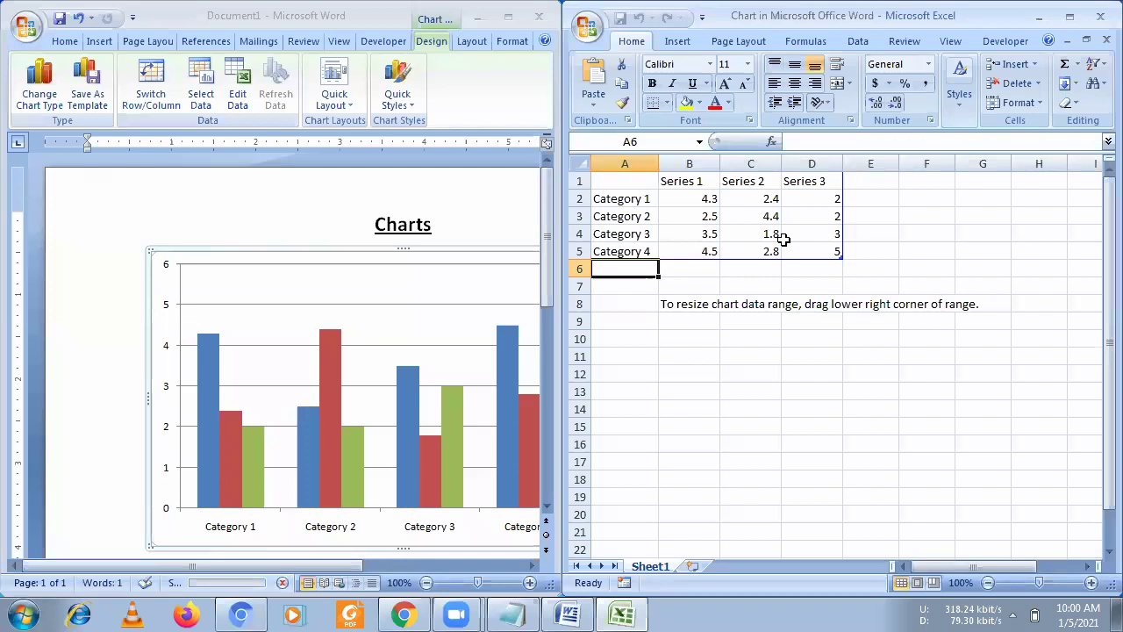
# Enter five student names down cells A2 to A6 as the chart's categories.
pyautogui.click(692, 183)
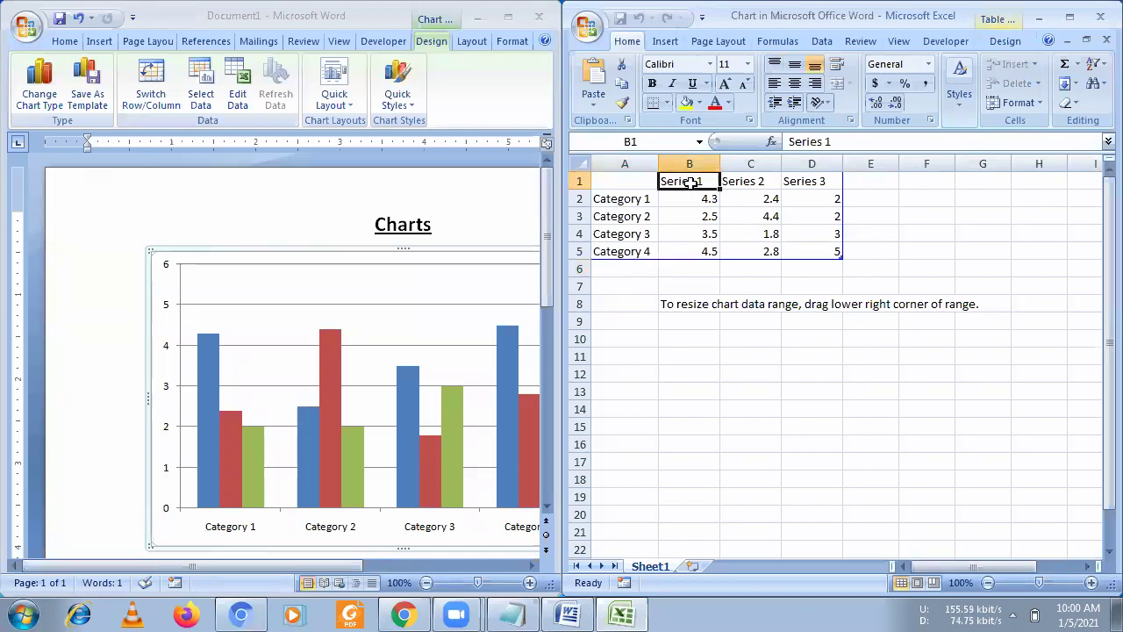
pyautogui.click(622, 199)
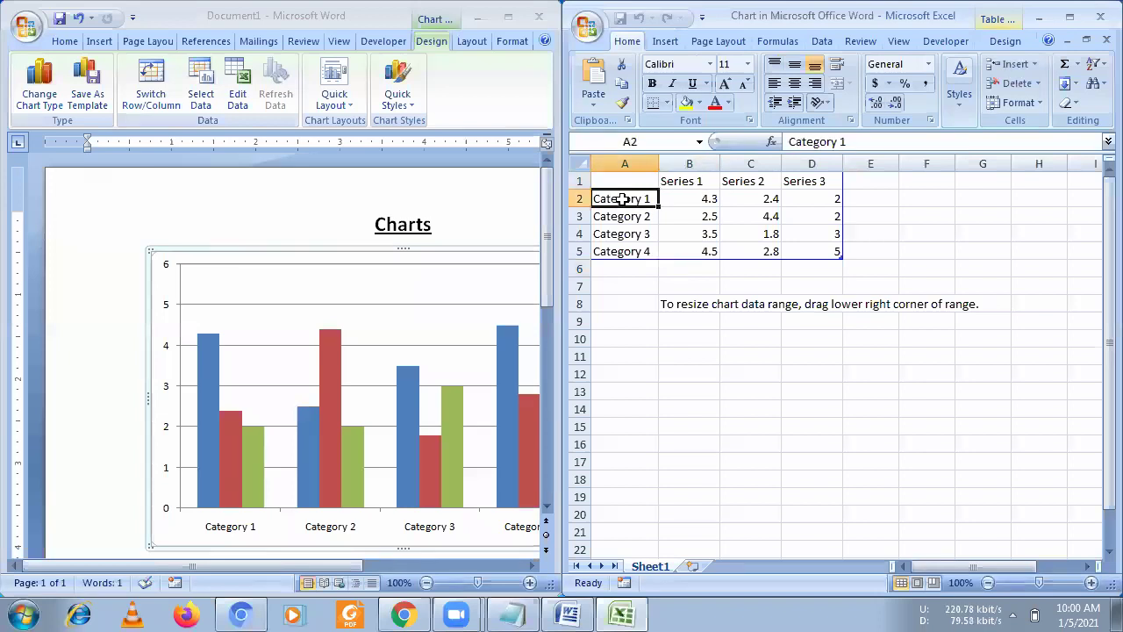
pyautogui.write('Ajay')
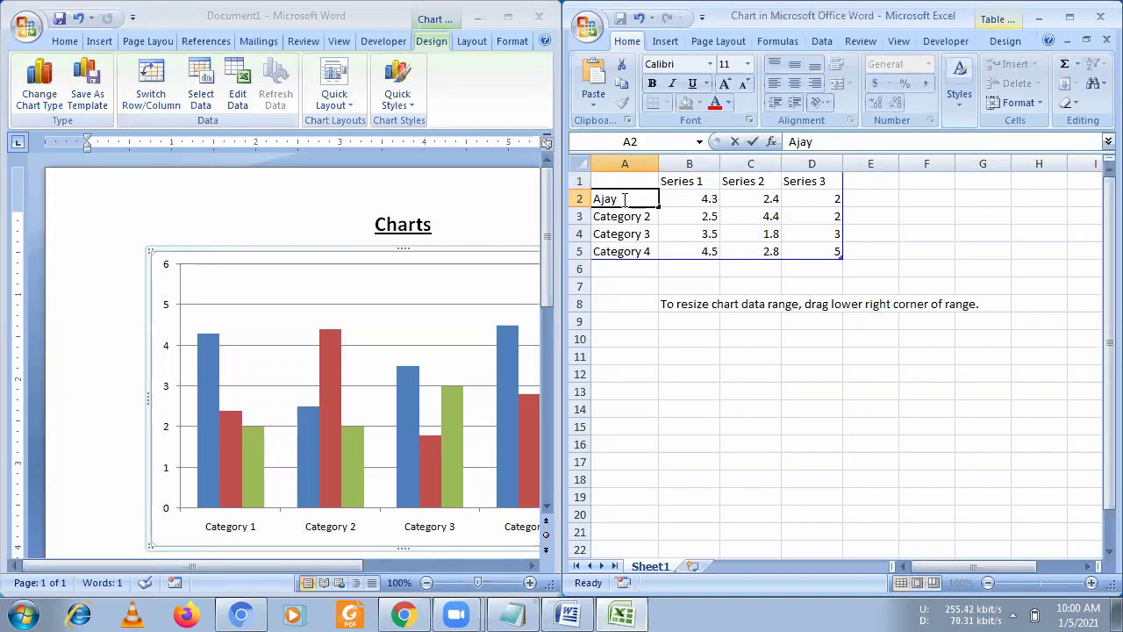
pyautogui.press('Return')
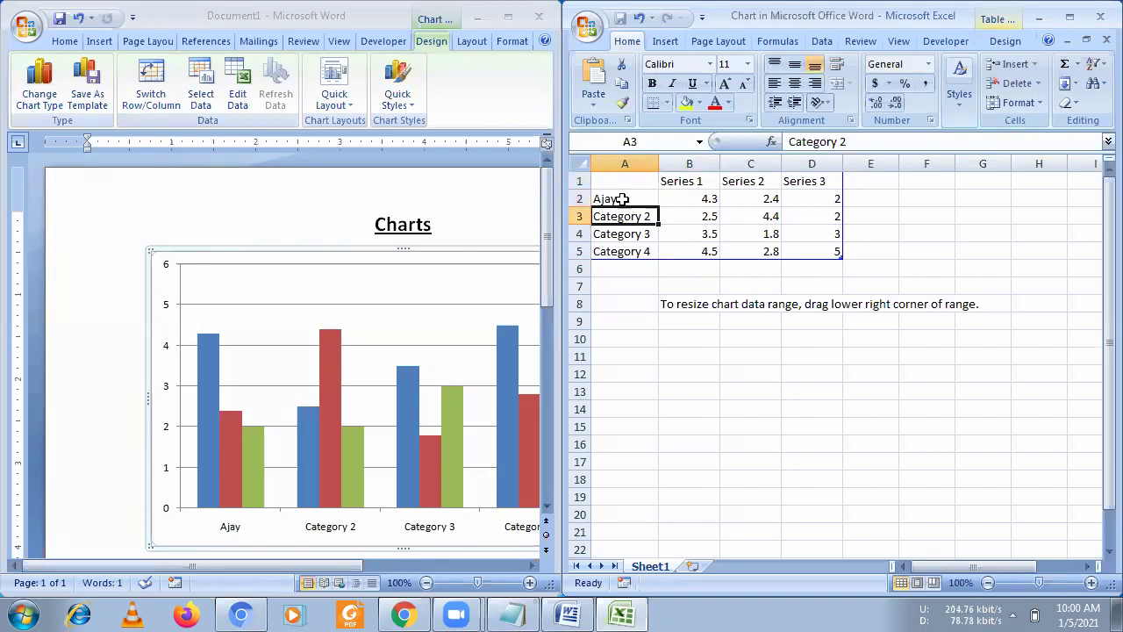
pyautogui.write('Mohan')
pyautogui.press('Return')
pyautogui.write('Ramesh')
pyautogui.press('Return')
pyautogui.write('V')
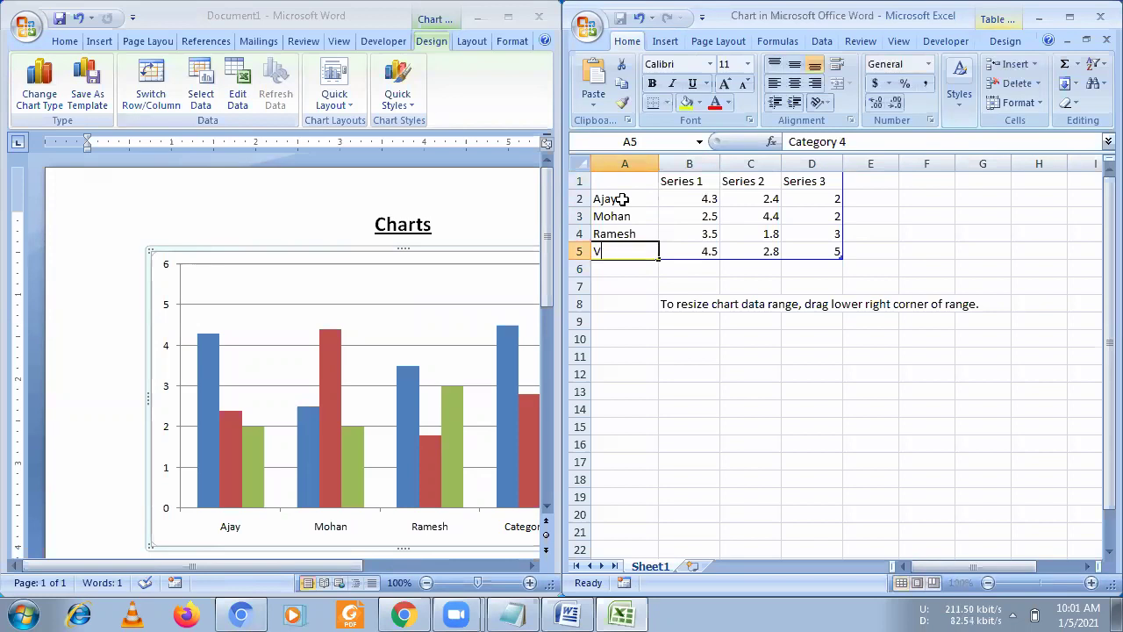
pyautogui.write('ijay')
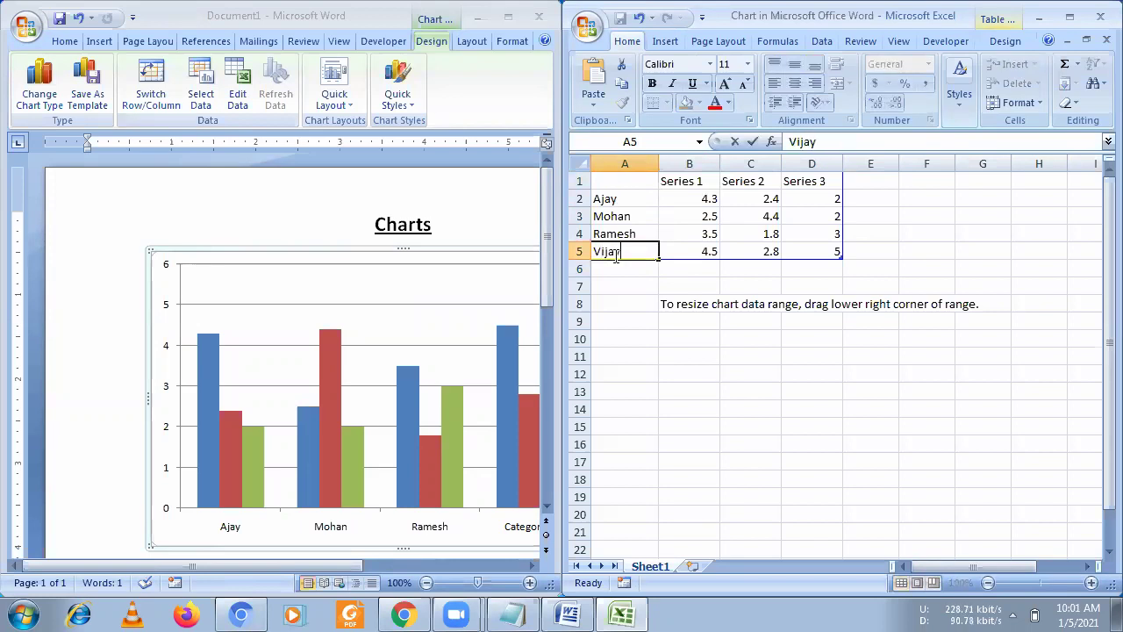
pyautogui.press('Tab')
pyautogui.press('Tab')
pyautogui.press('Tab')
pyautogui.press('Return')
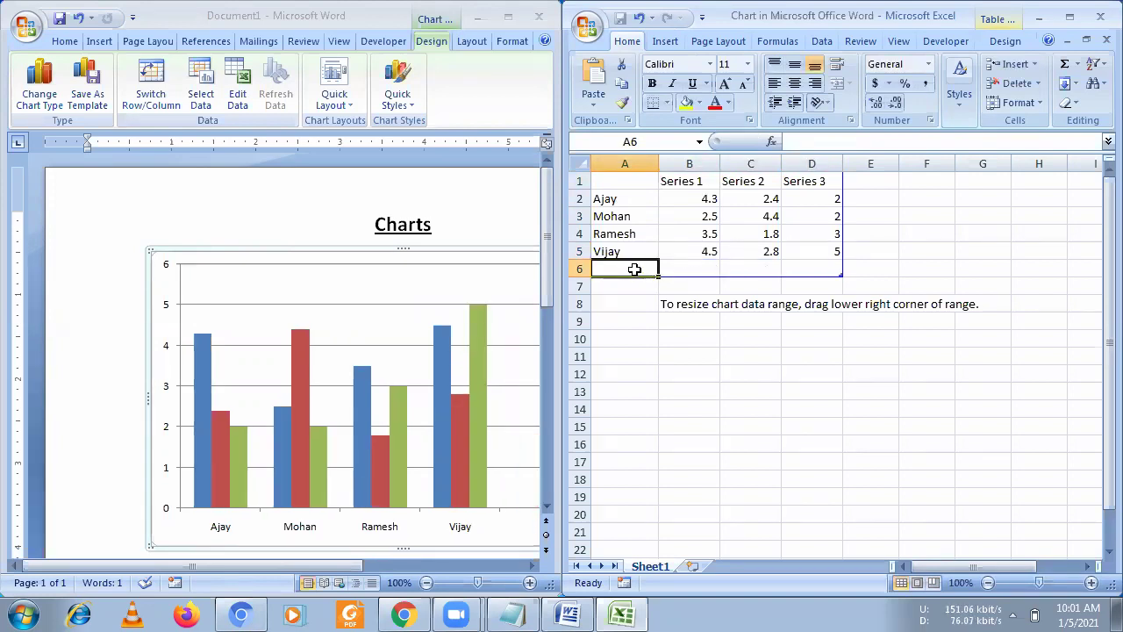
pyautogui.write('Manju')
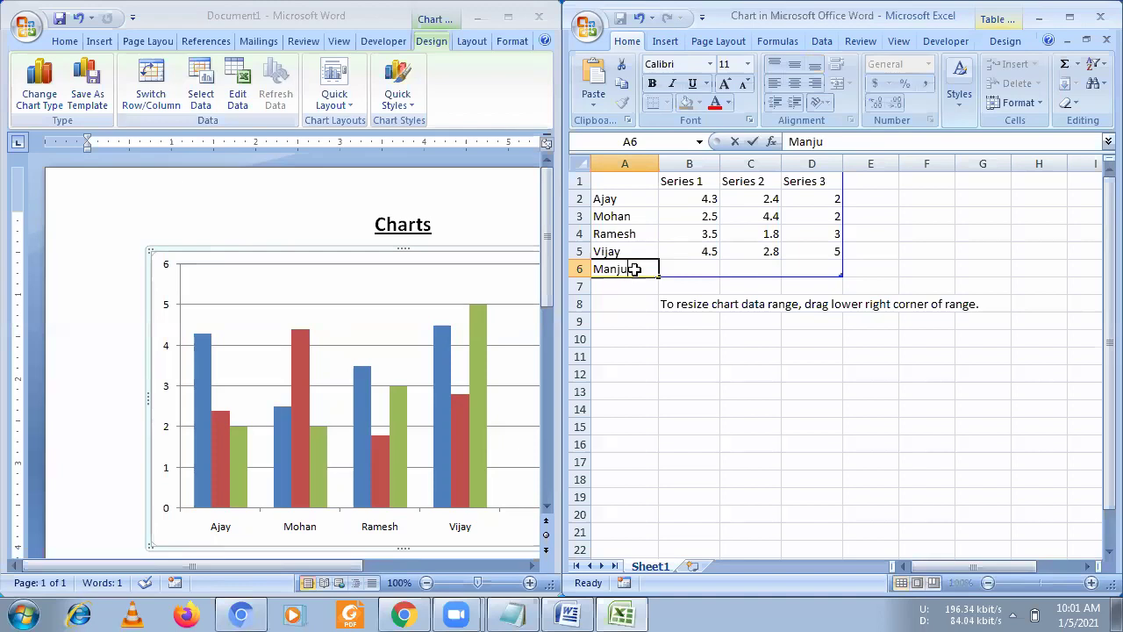
pyautogui.press('Tab')
# Rename the series headers to Office, Prog in C and Computer Funda, widening columns C and D.
pyautogui.click(706, 180)
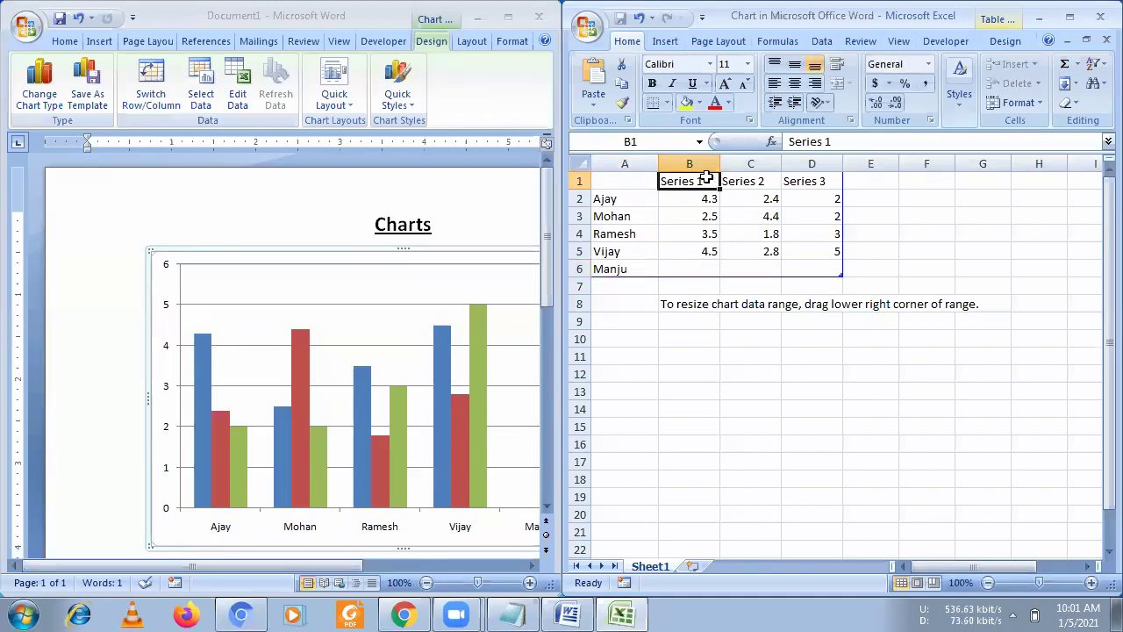
pyautogui.write('Office')
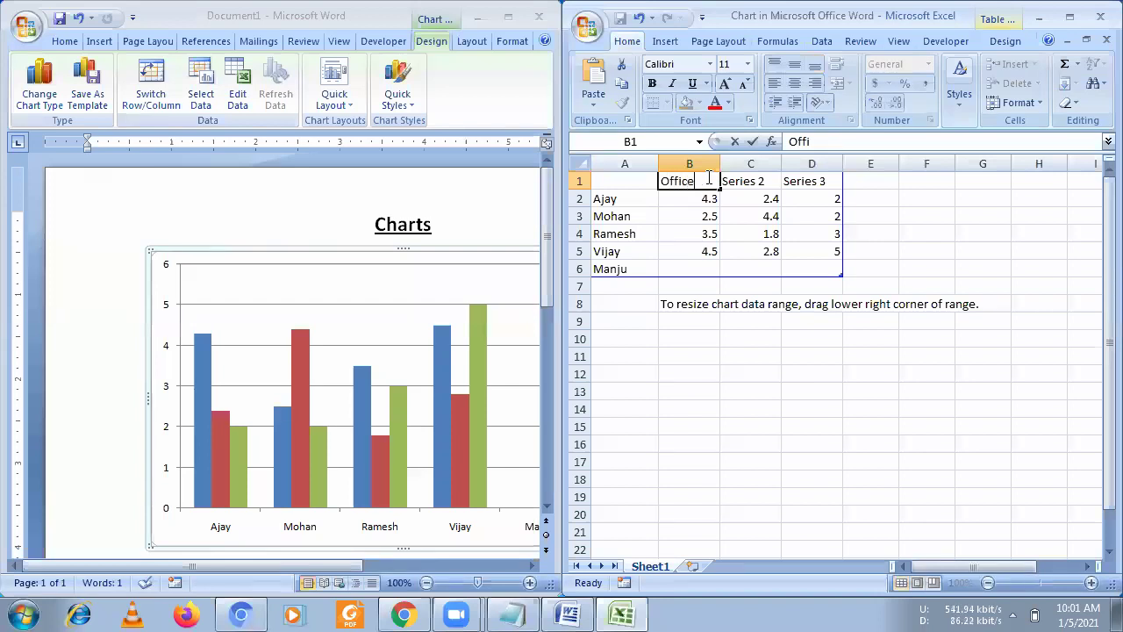
pyautogui.press('Tab')
pyautogui.write('Prog in')
pyautogui.press('Tab')
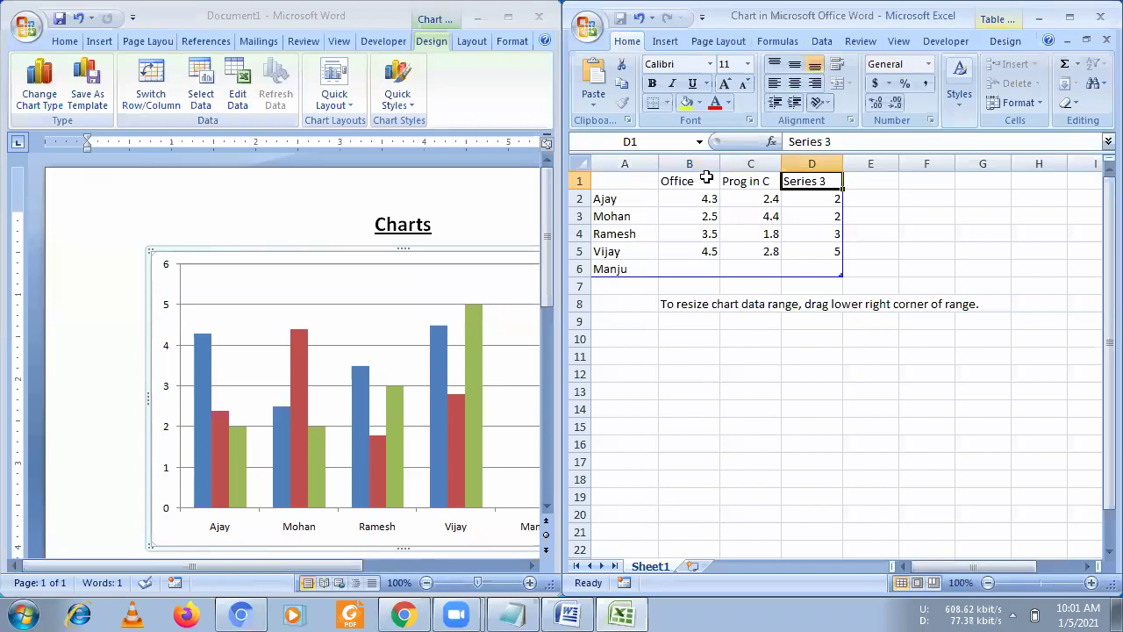
pyautogui.write('Computer D')
pyautogui.write('Fun')
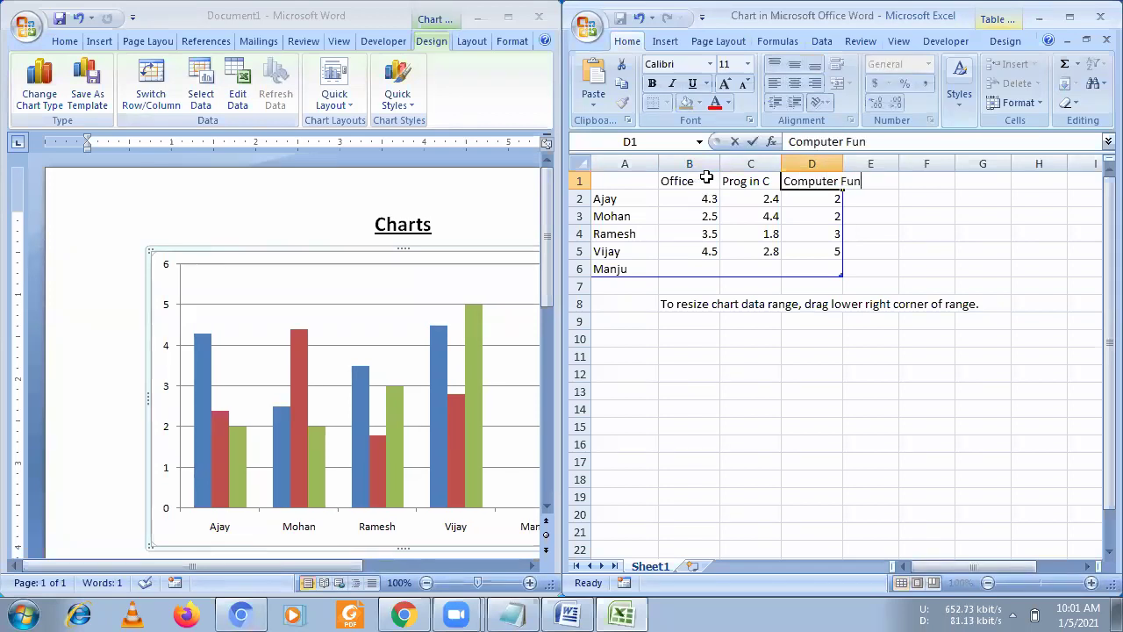
pyautogui.write('da')
pyautogui.press('Return')
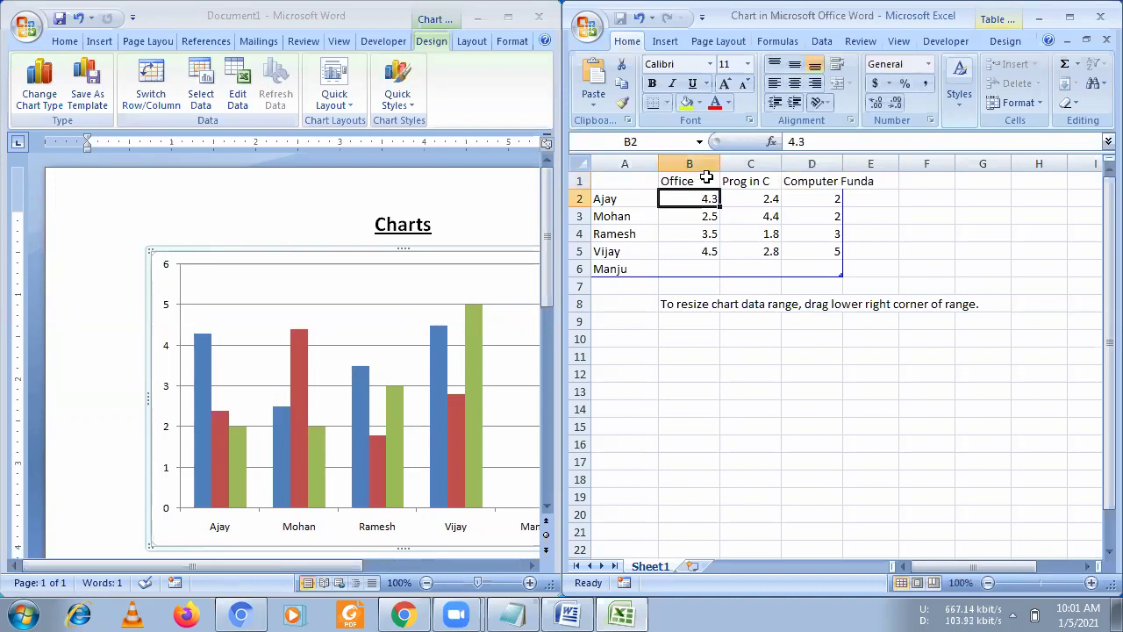
pyautogui.moveTo(787, 167); pyautogui.dragTo(927, 174)
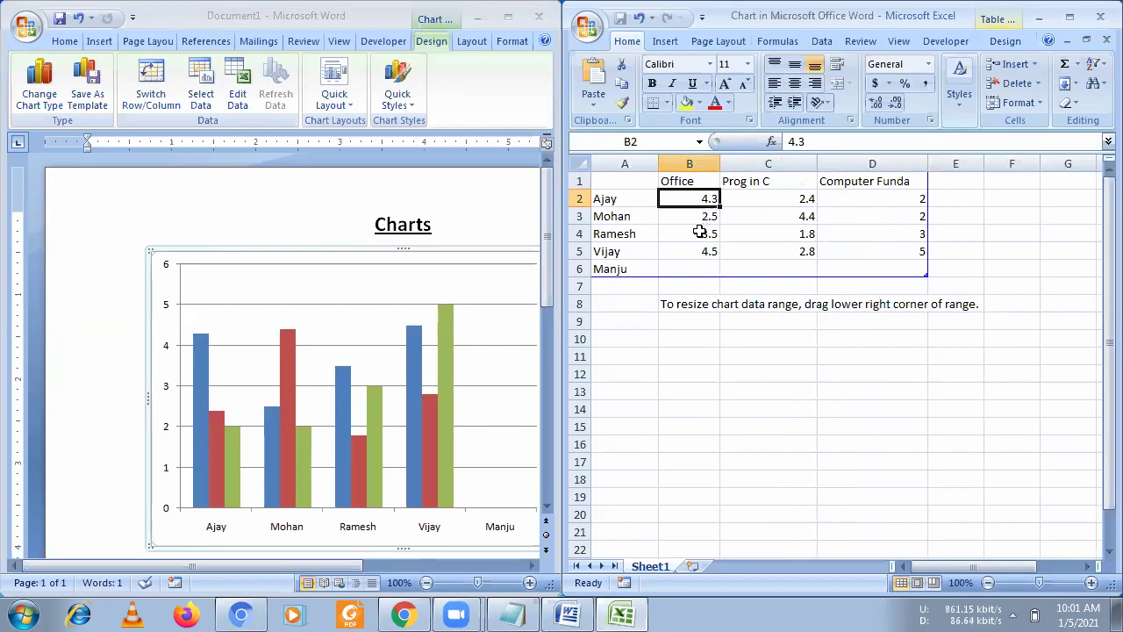
# Give the first student scores of Office 10, Prog in C 25 and Computer Funda 30.
pyautogui.write('10')
pyautogui.press('Tab')
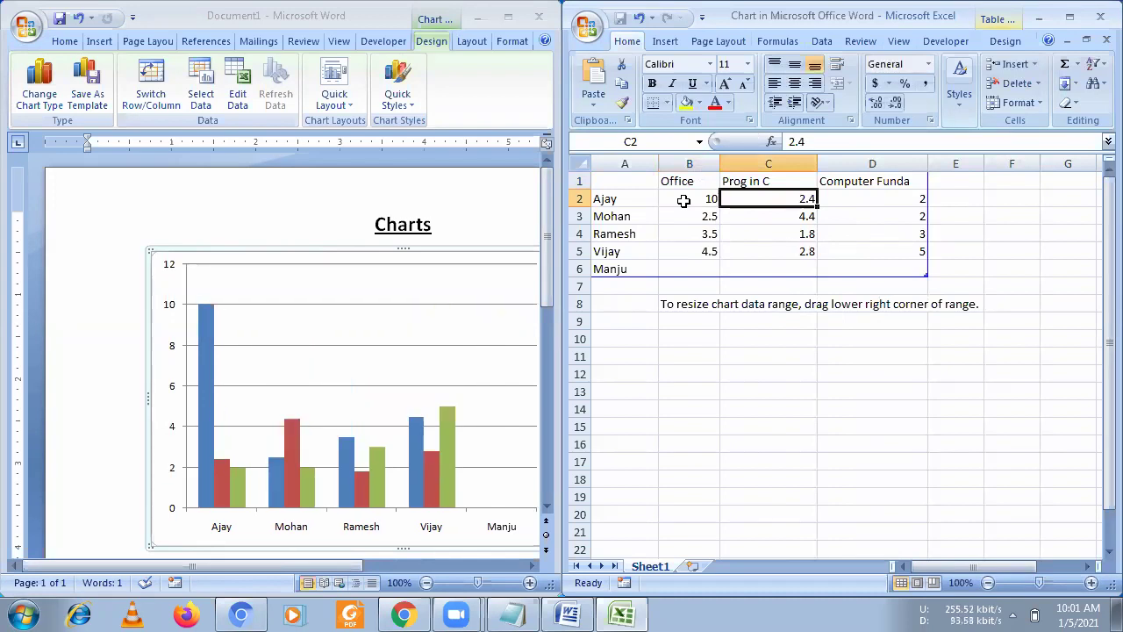
pyautogui.write('10')
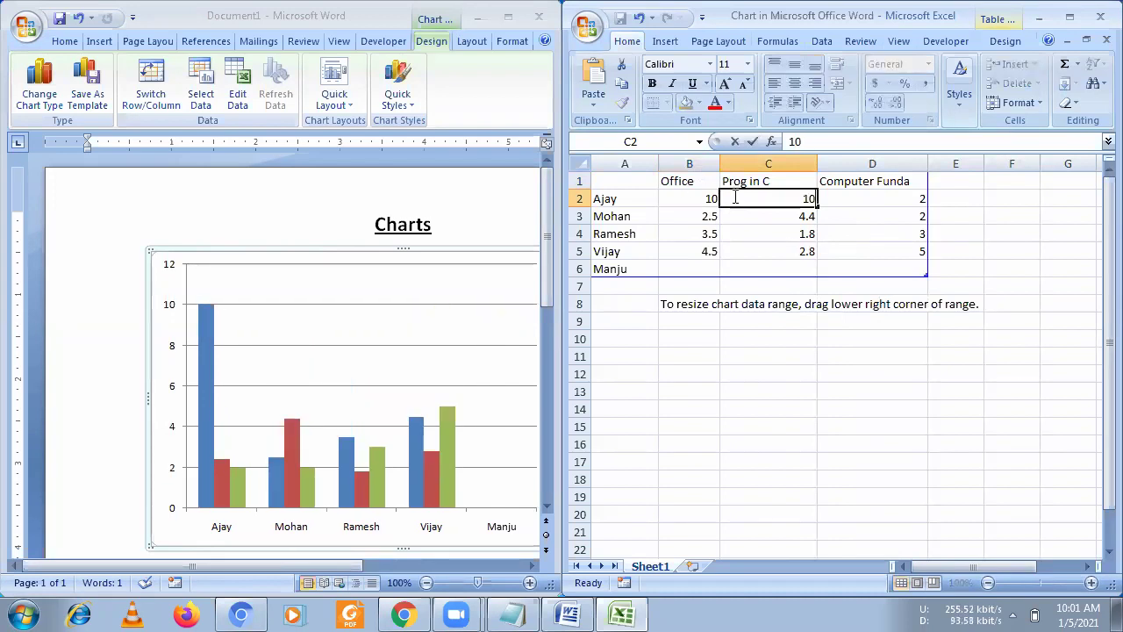
pyautogui.click(842, 200)
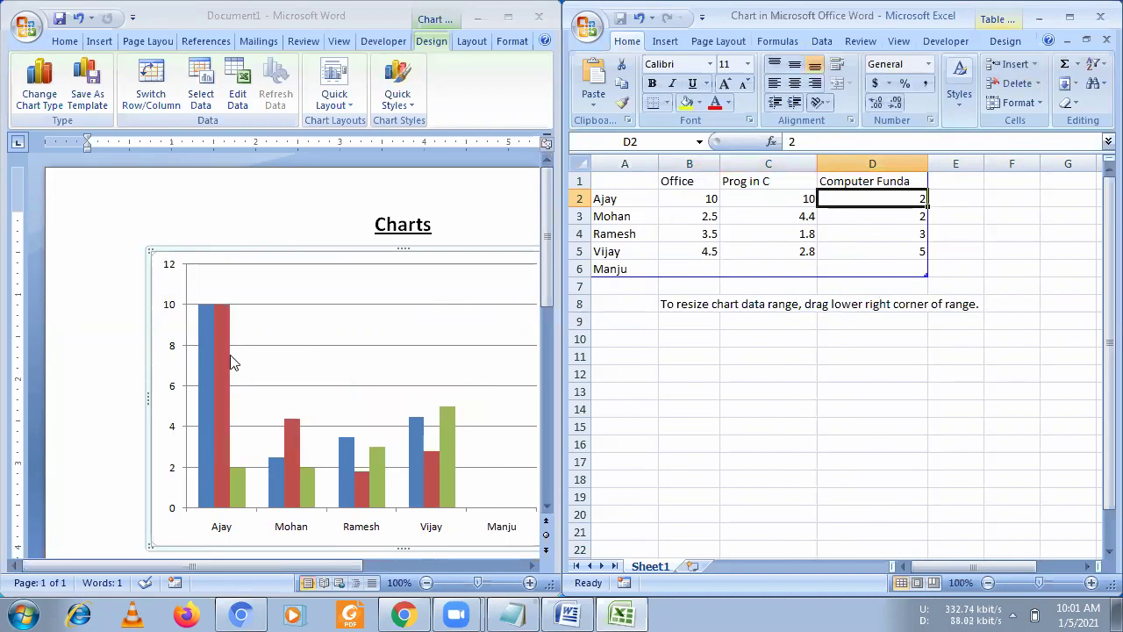
pyautogui.click(708, 196)
pyautogui.click(780, 197)
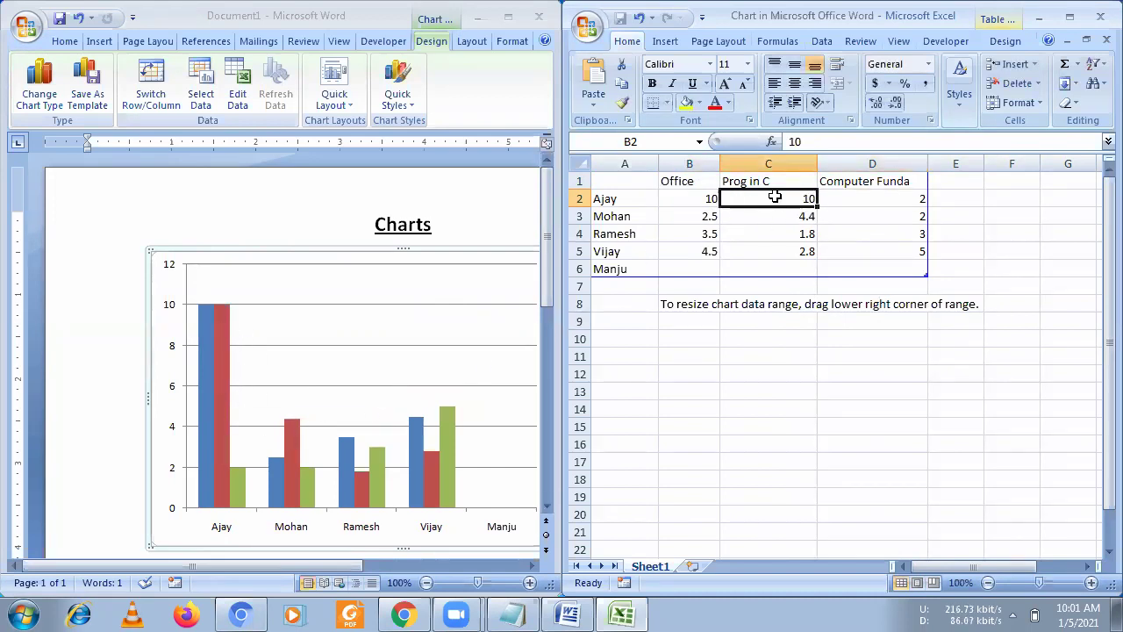
pyautogui.write('2')
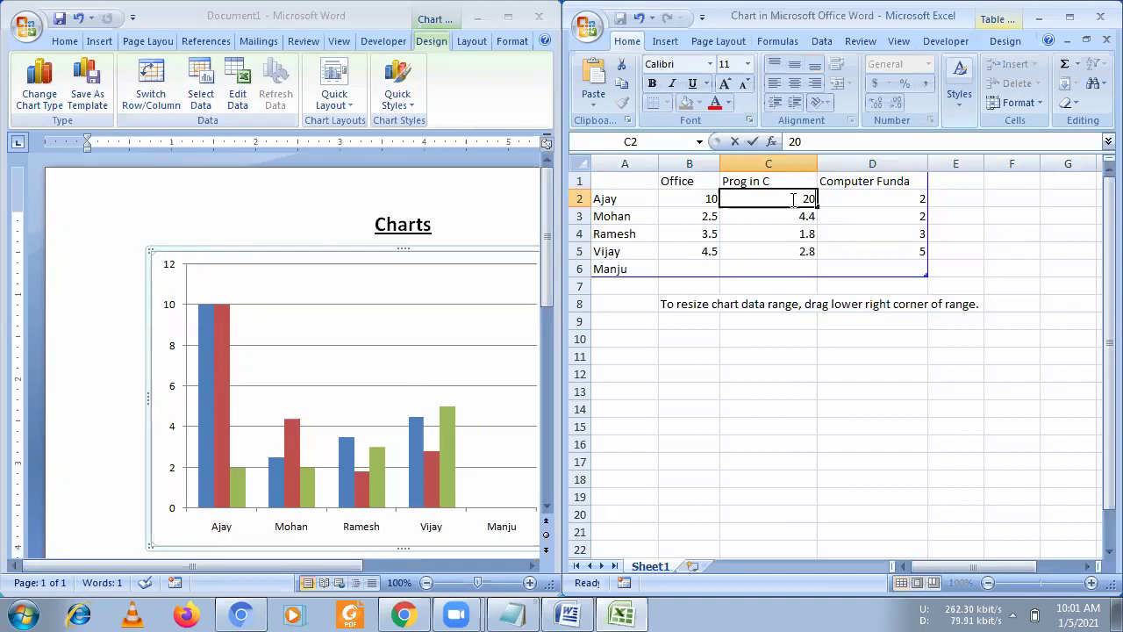
pyautogui.press('Tab')
pyautogui.write('30')
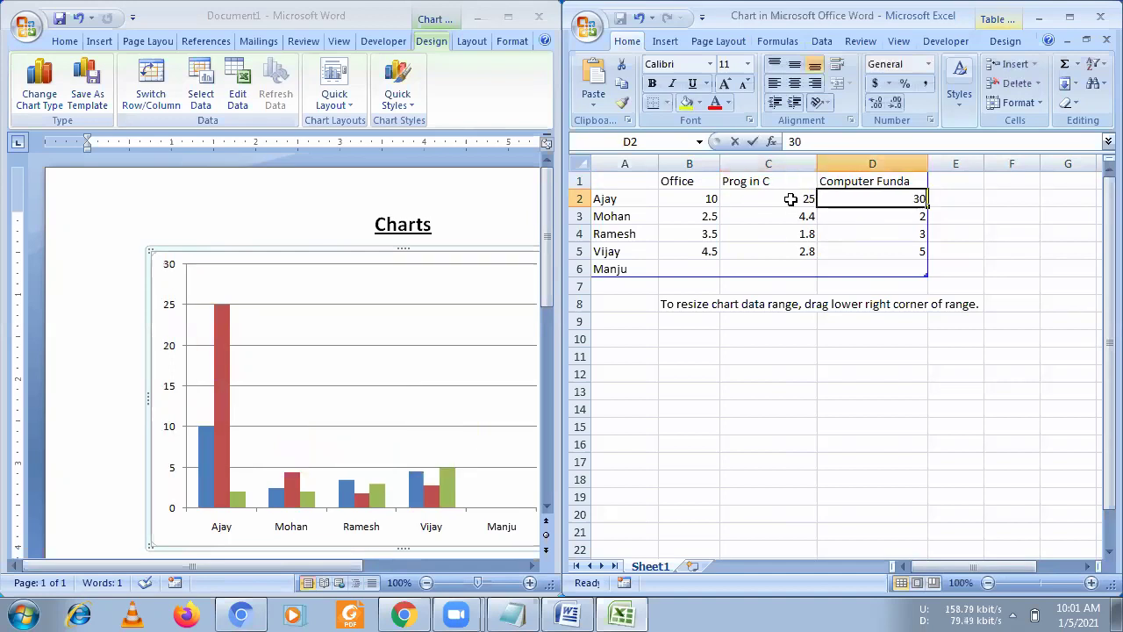
pyautogui.press('Return')
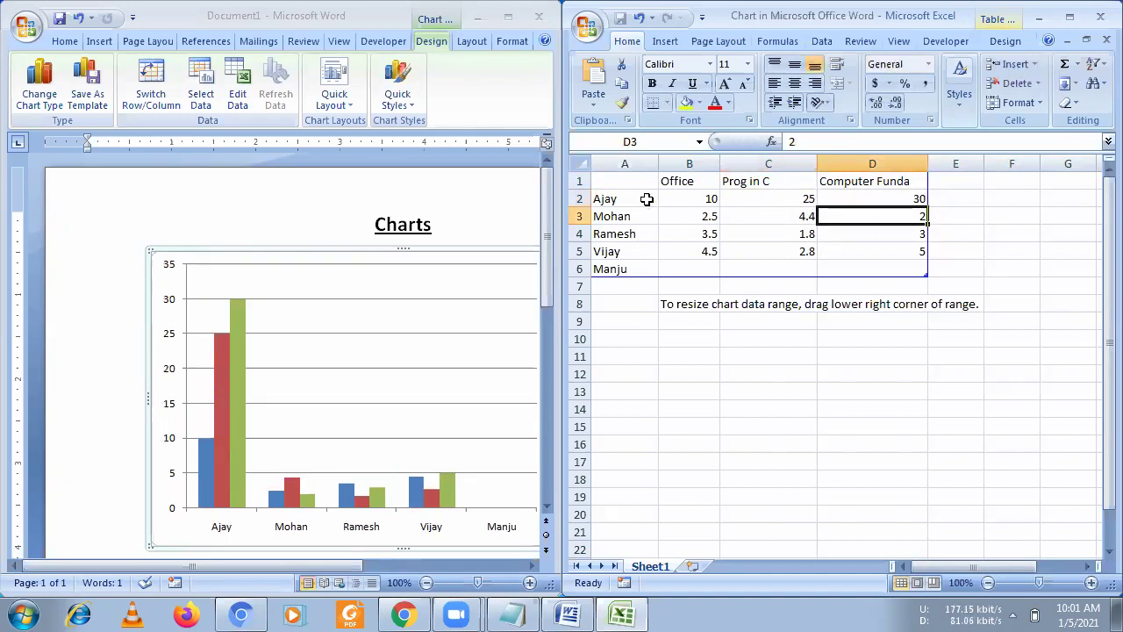
pyautogui.moveTo(618, 202); pyautogui.dragTo(888, 204)
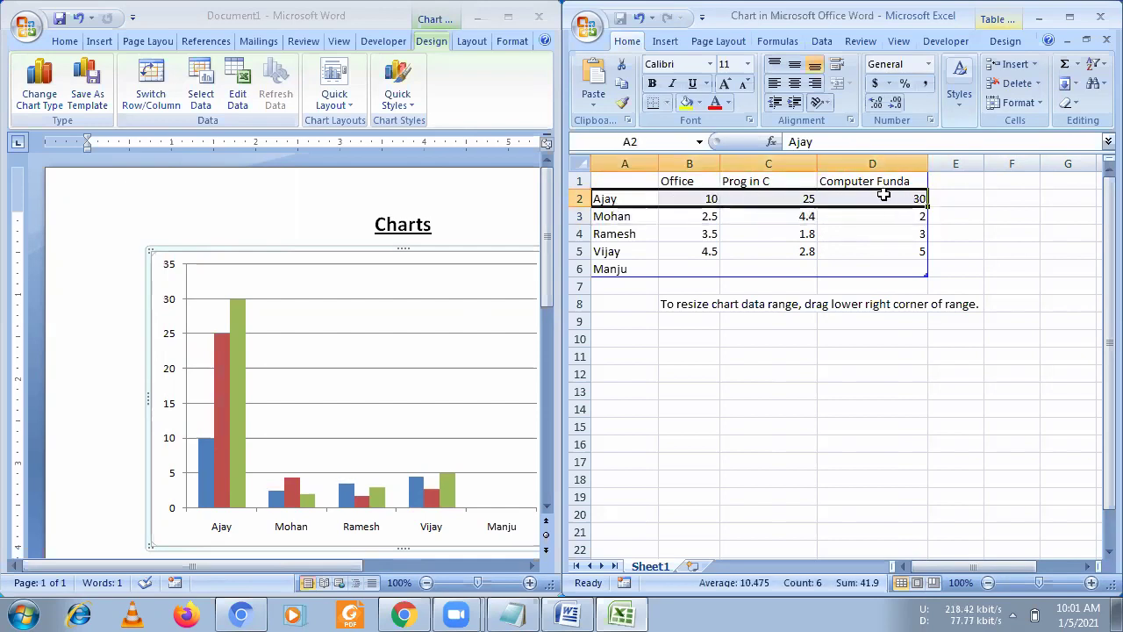
# Center-align the headings and scores in columns B to D.
pyautogui.click(756, 379)
pyautogui.moveTo(646, 179); pyautogui.dragTo(873, 264)
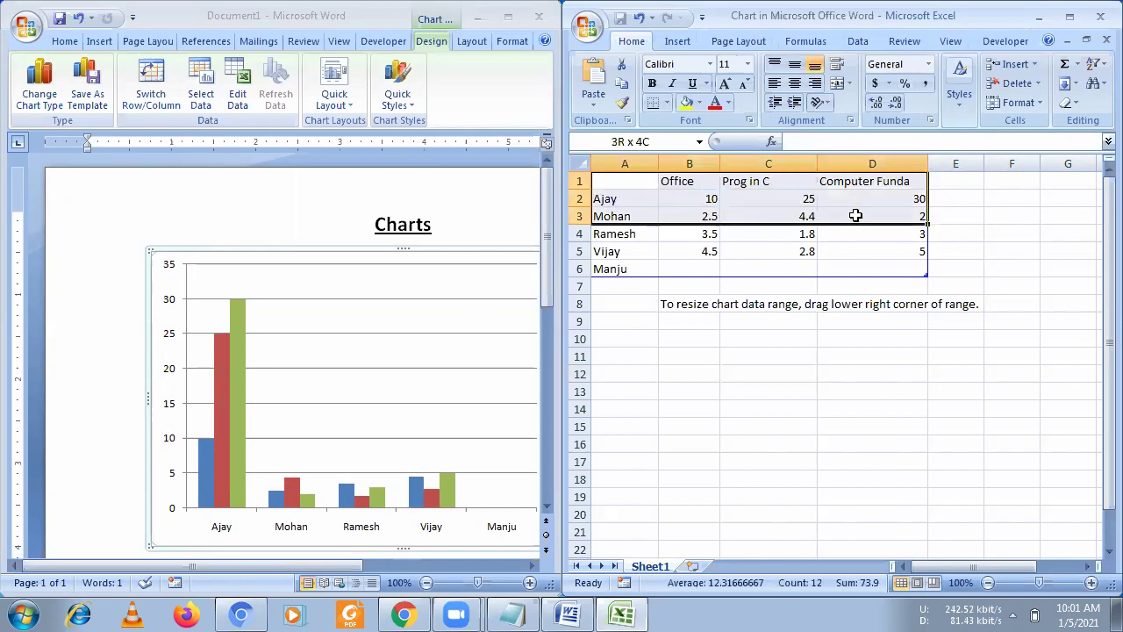
pyautogui.click(789, 355)
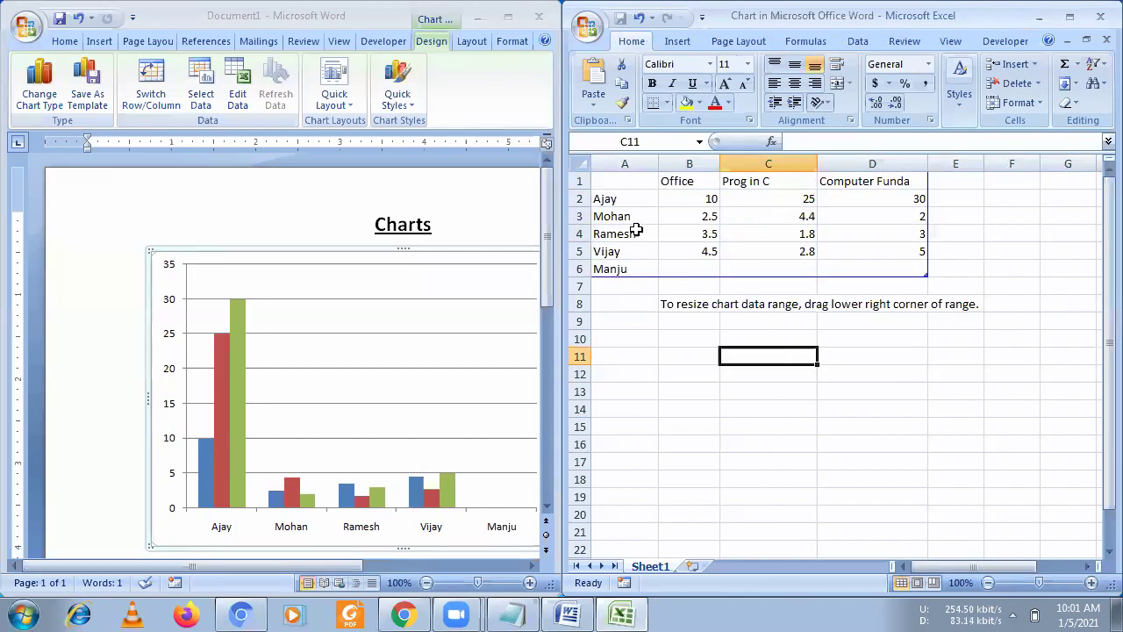
pyautogui.click(646, 200)
pyautogui.click(692, 182)
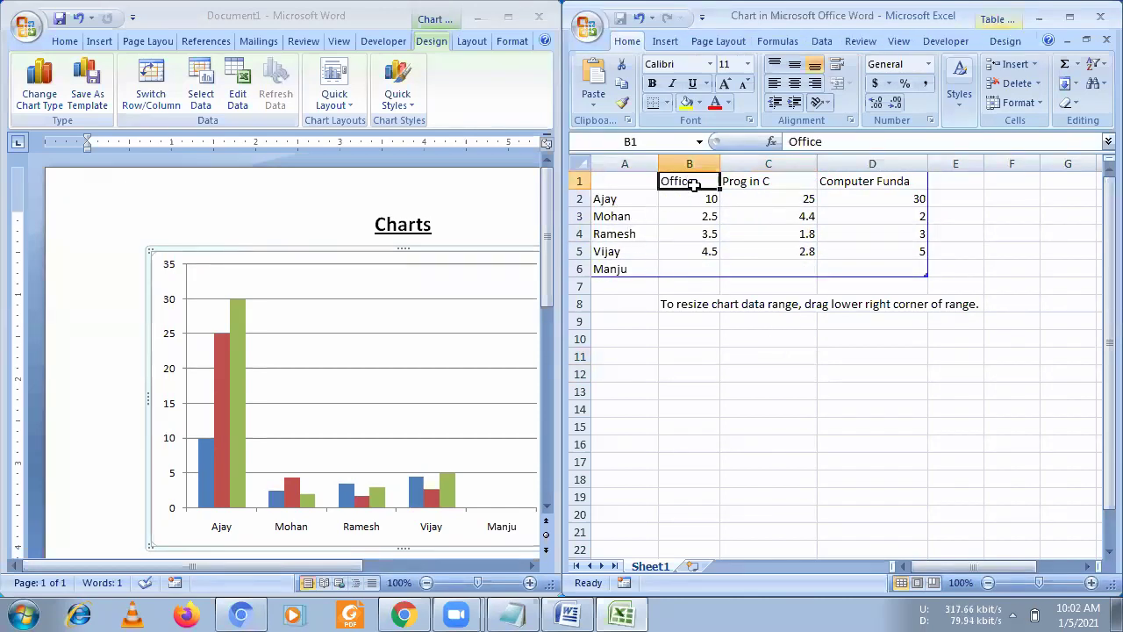
pyautogui.click(696, 198)
pyautogui.click(640, 201)
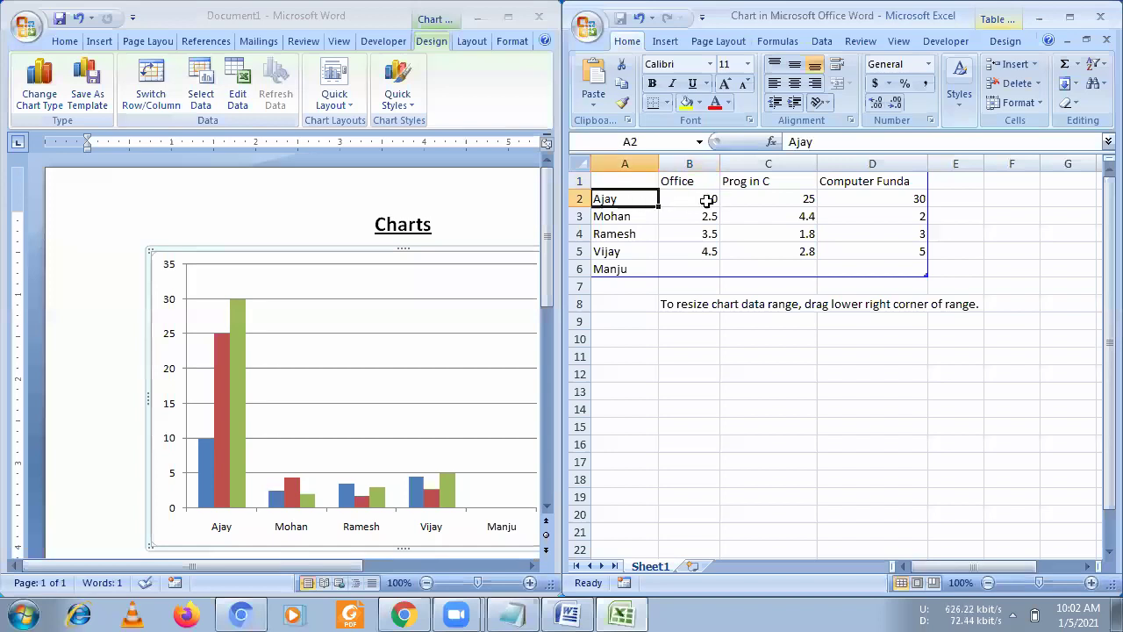
pyautogui.click(747, 182)
pyautogui.click(753, 198)
pyautogui.moveTo(717, 180); pyautogui.dragTo(831, 238)
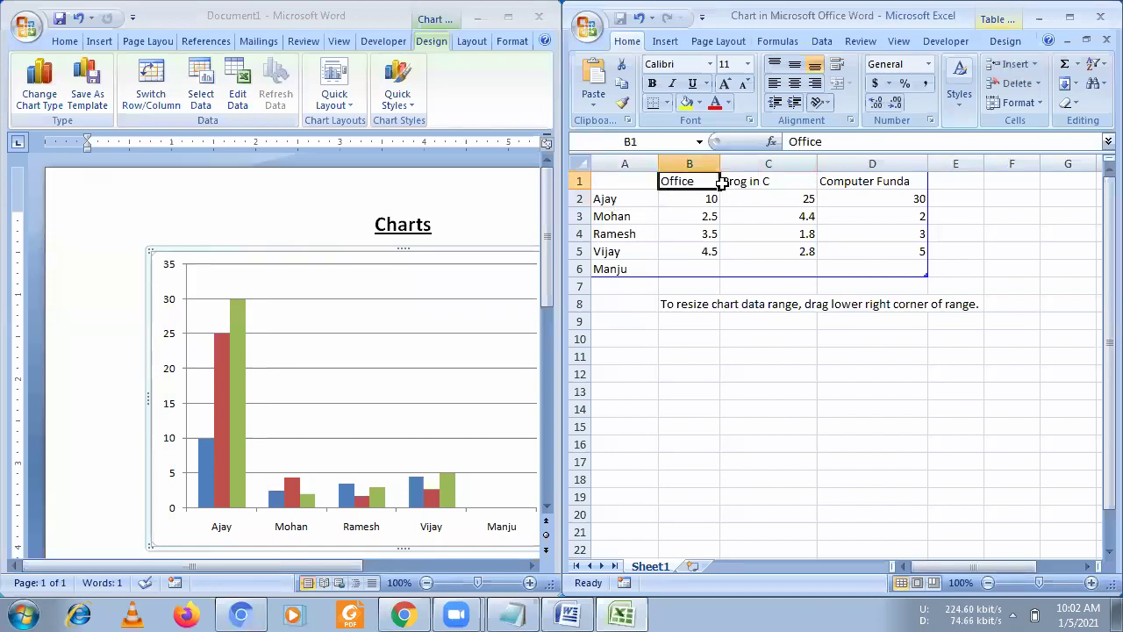
pyautogui.click(794, 83)
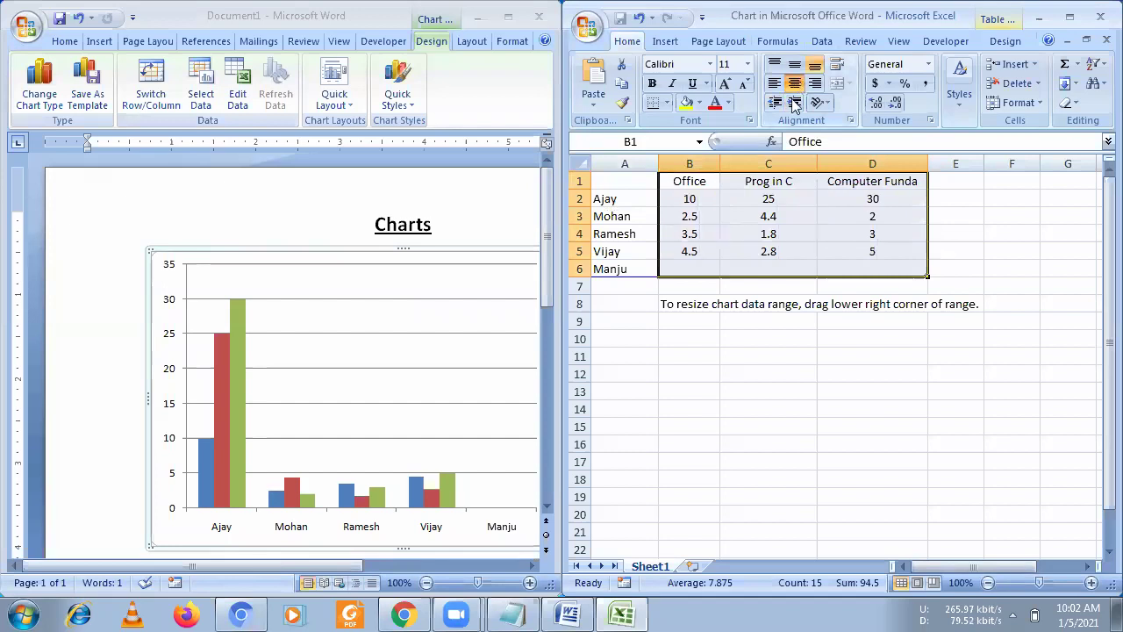
# Apply All Borders to every cell of the table A1:D6.
pyautogui.click(727, 354)
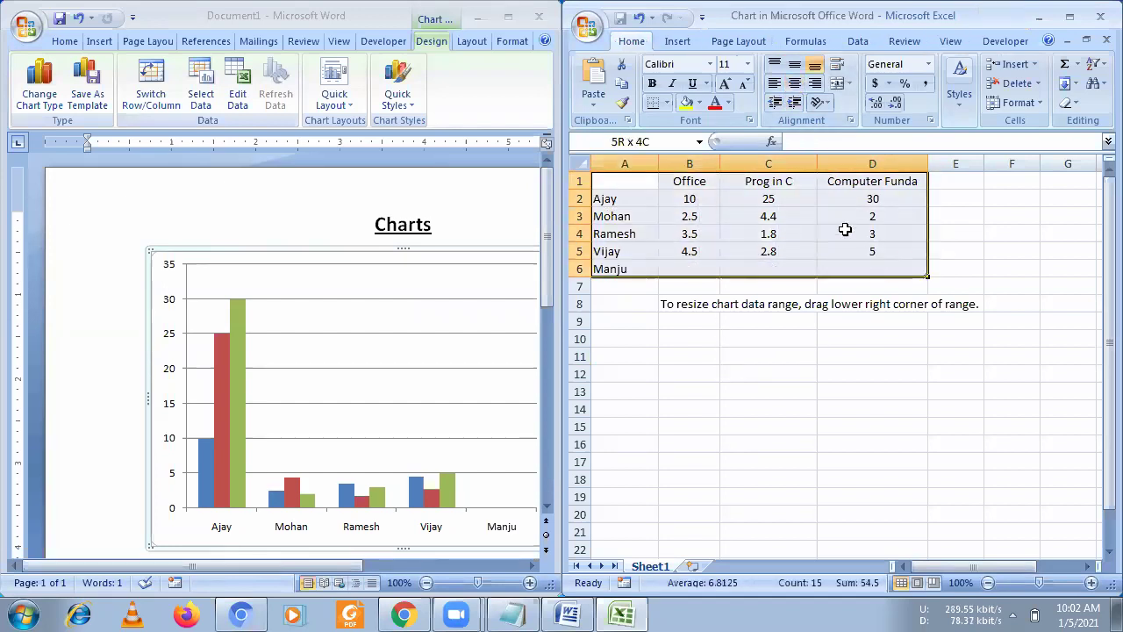
pyautogui.moveTo(629, 182); pyautogui.dragTo(872, 268)
pyautogui.click(666, 103)
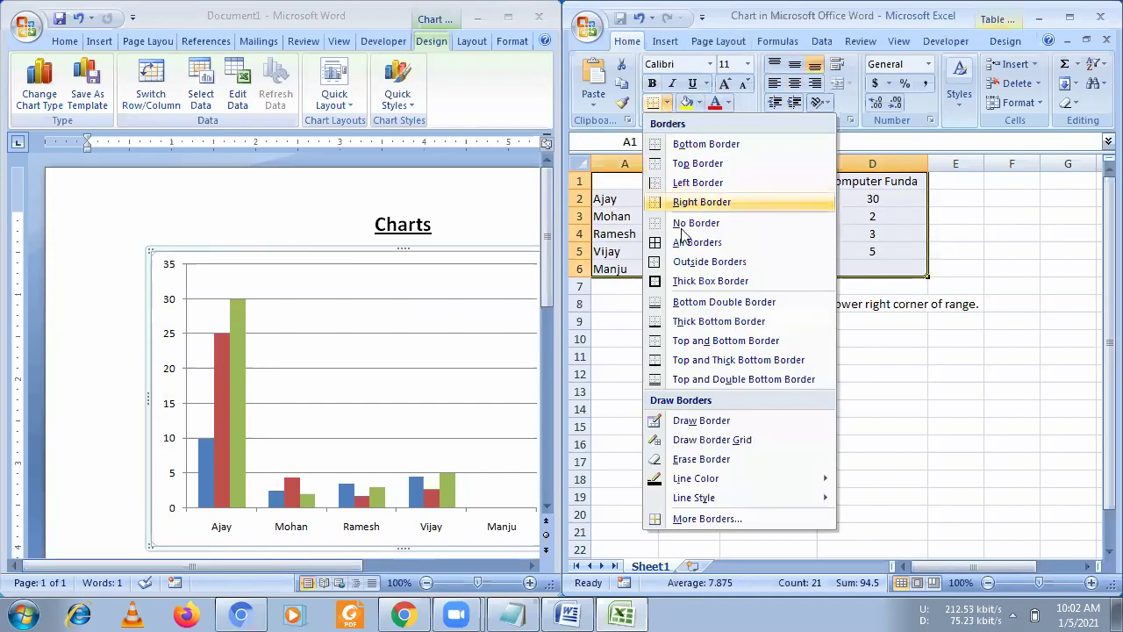
pyautogui.click(693, 241)
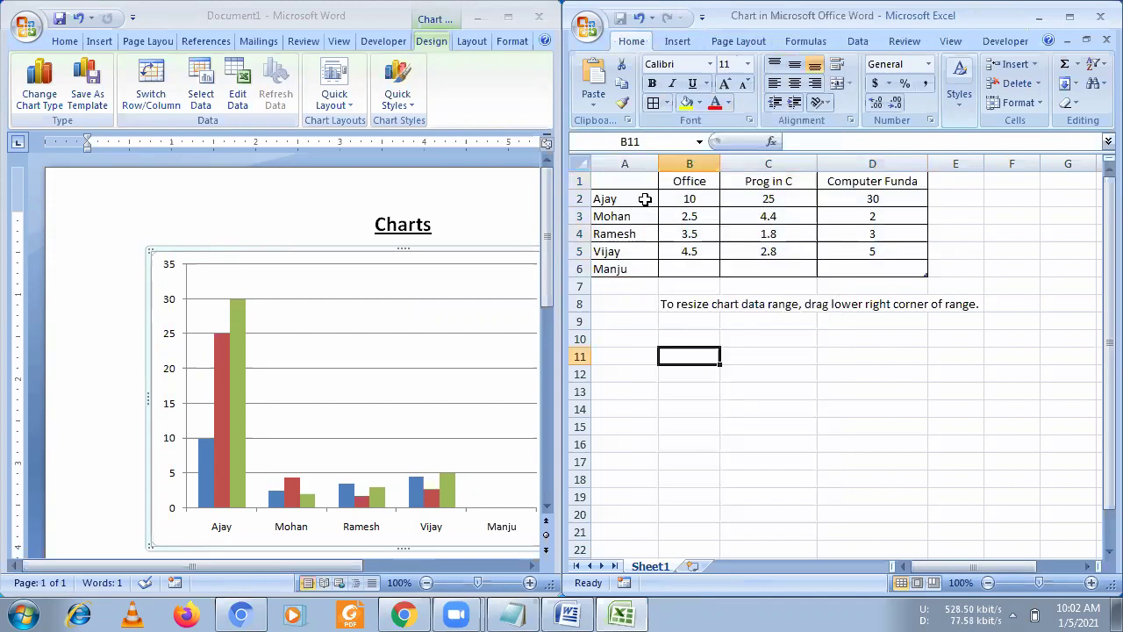
pyautogui.moveTo(641, 199); pyautogui.dragTo(869, 200)
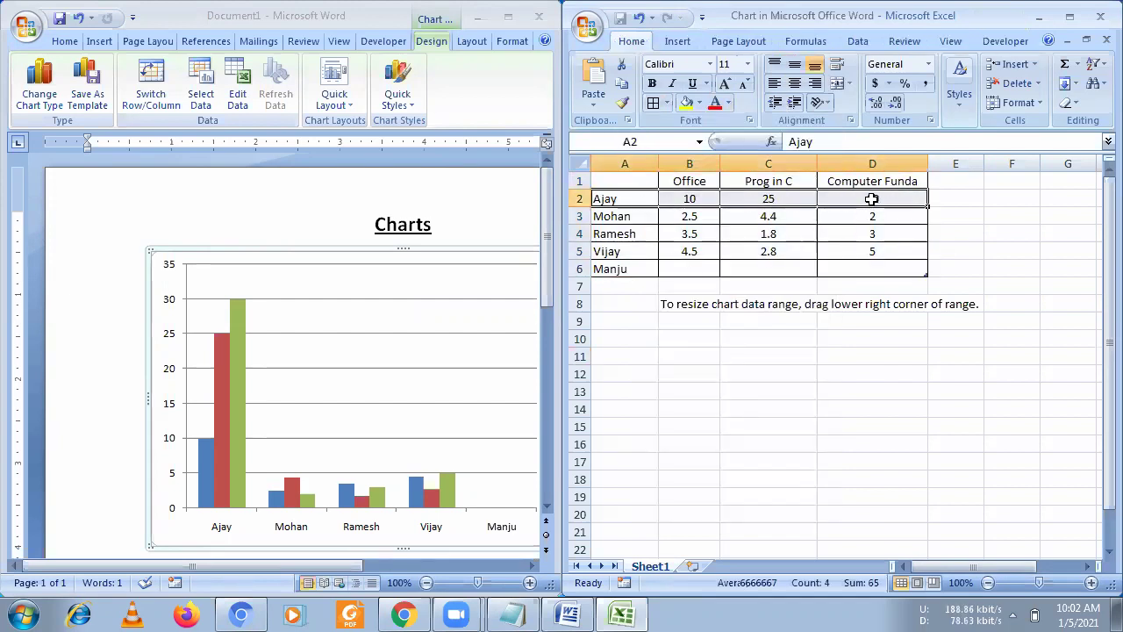
# Enter the second student's scores 50, 15 and 35, plus a Computer Funda score of 45 for the third.
pyautogui.click(669, 219)
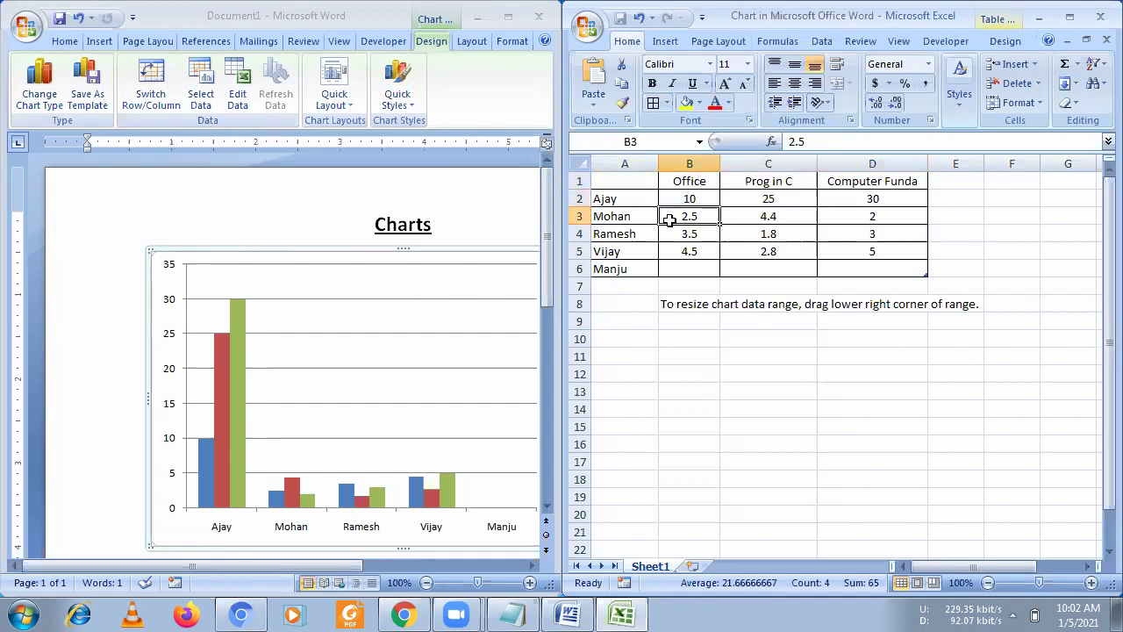
pyautogui.write('50')
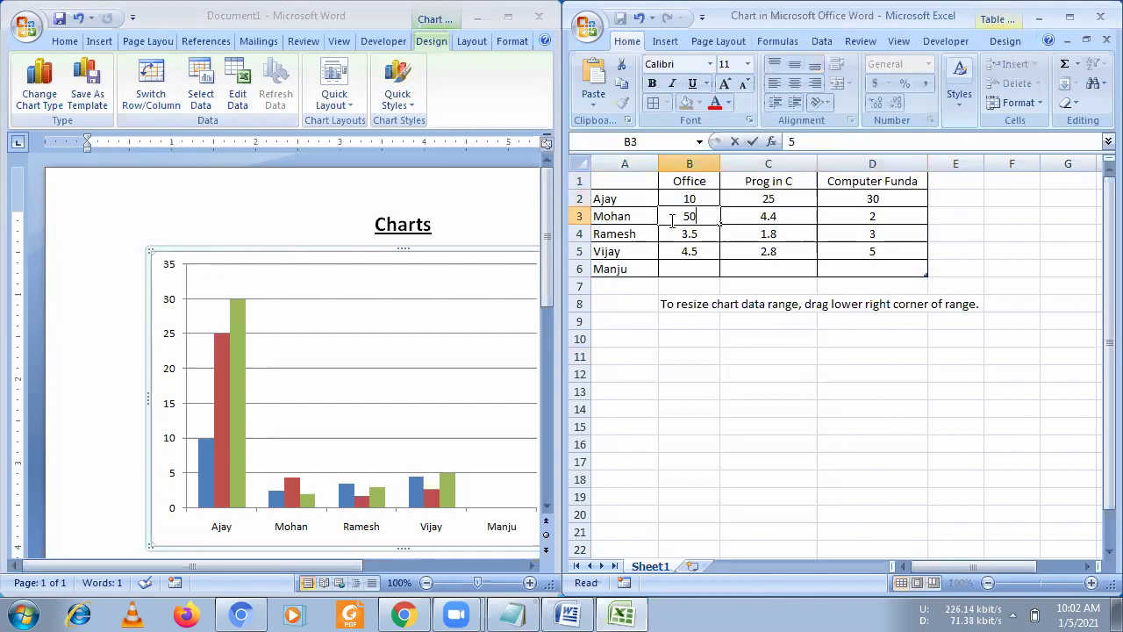
pyautogui.press('Tab')
pyautogui.write('15')
pyautogui.press('Tab')
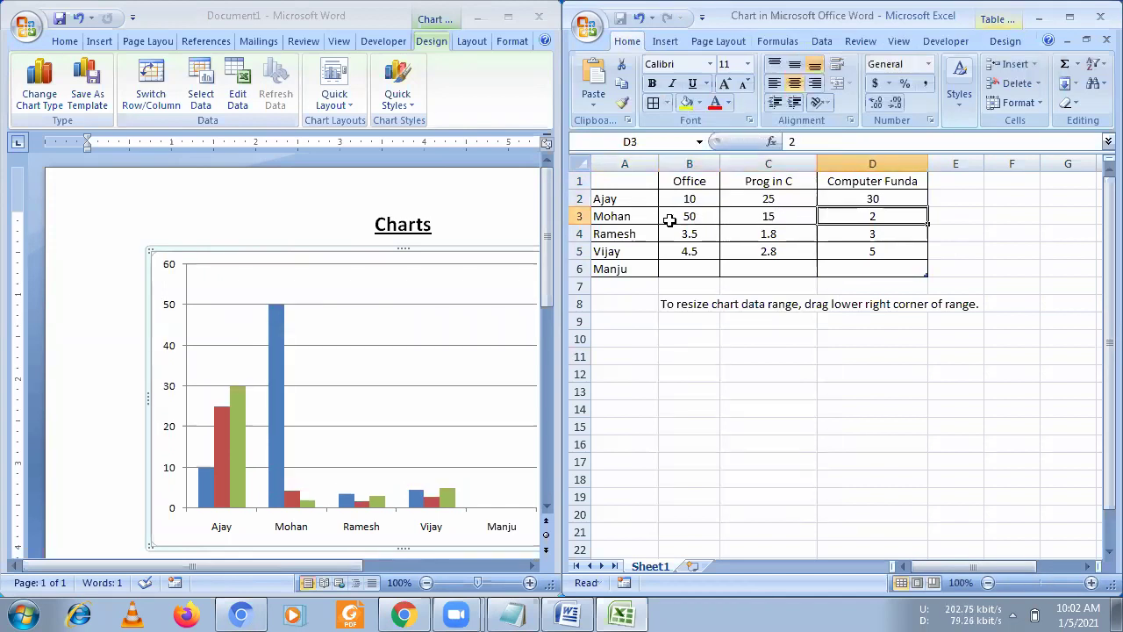
pyautogui.write('35')
pyautogui.press('Return')
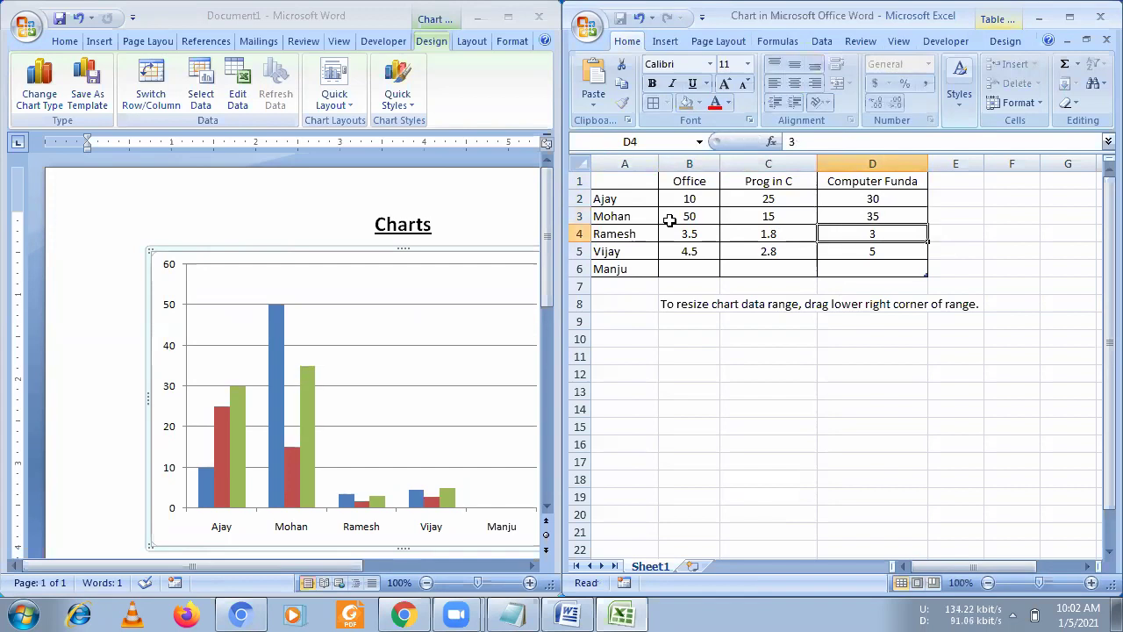
pyautogui.write('45')
pyautogui.press('Tab')
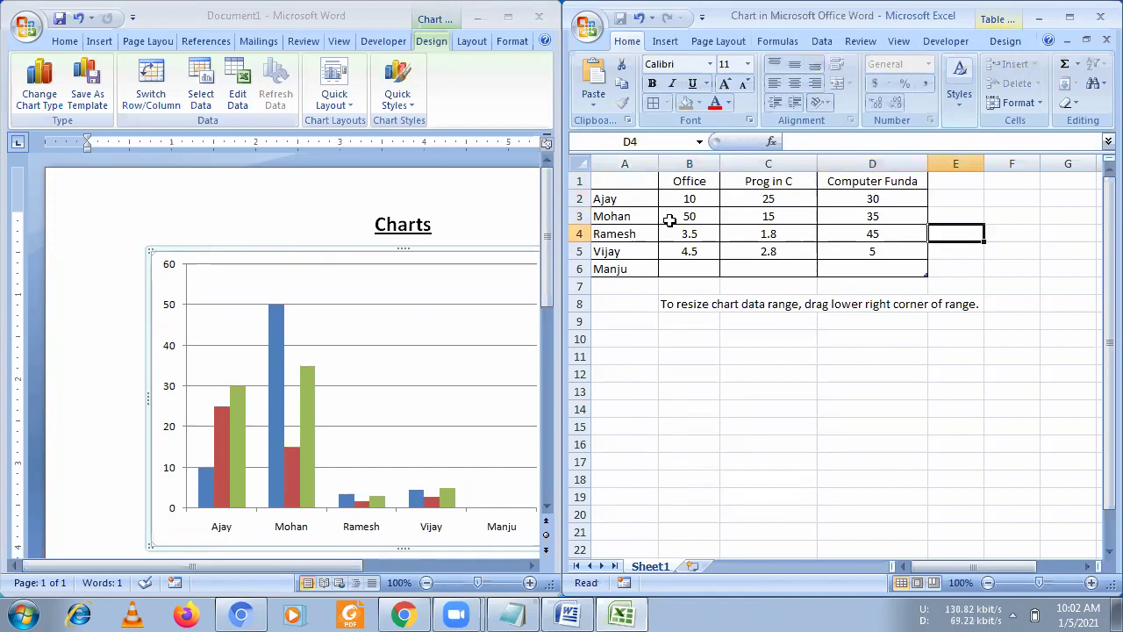
pyautogui.write('2')
pyautogui.press('Escape')
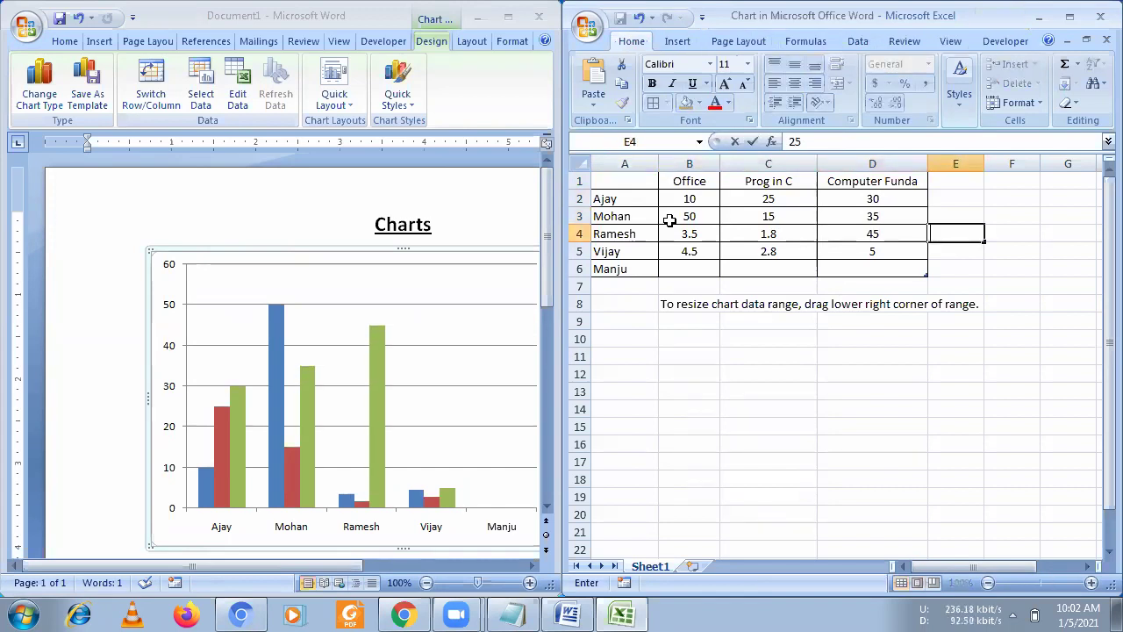
pyautogui.press('Down')
# Fill in the remaining Computer Funda scores and give the last student Office 90 and Prog in C 88.
pyautogui.click(853, 252)
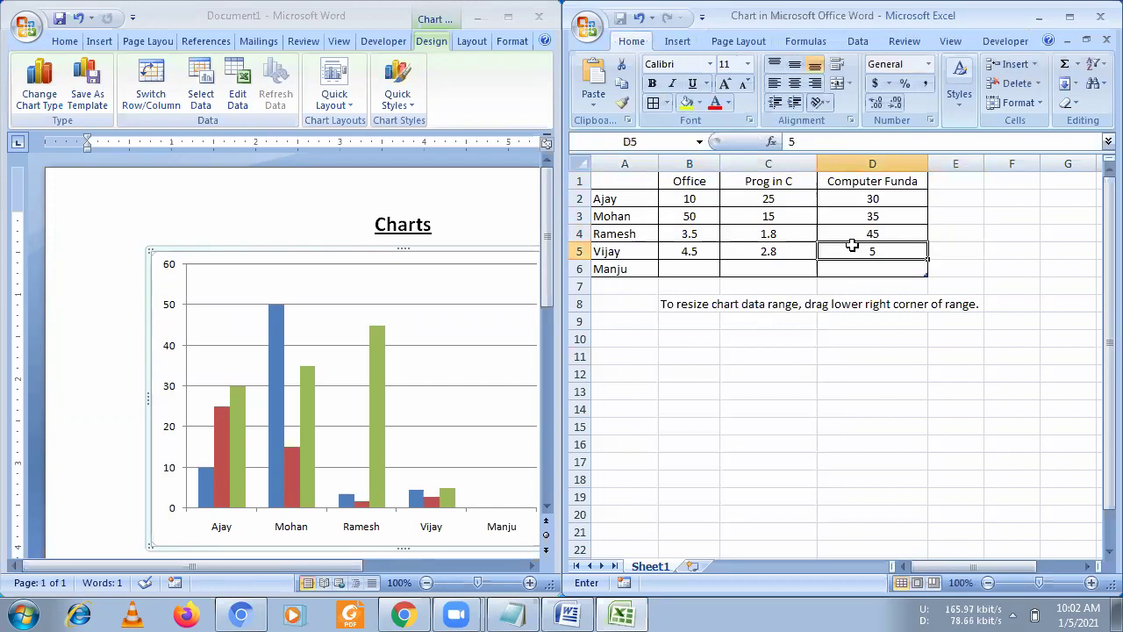
pyautogui.write('45')
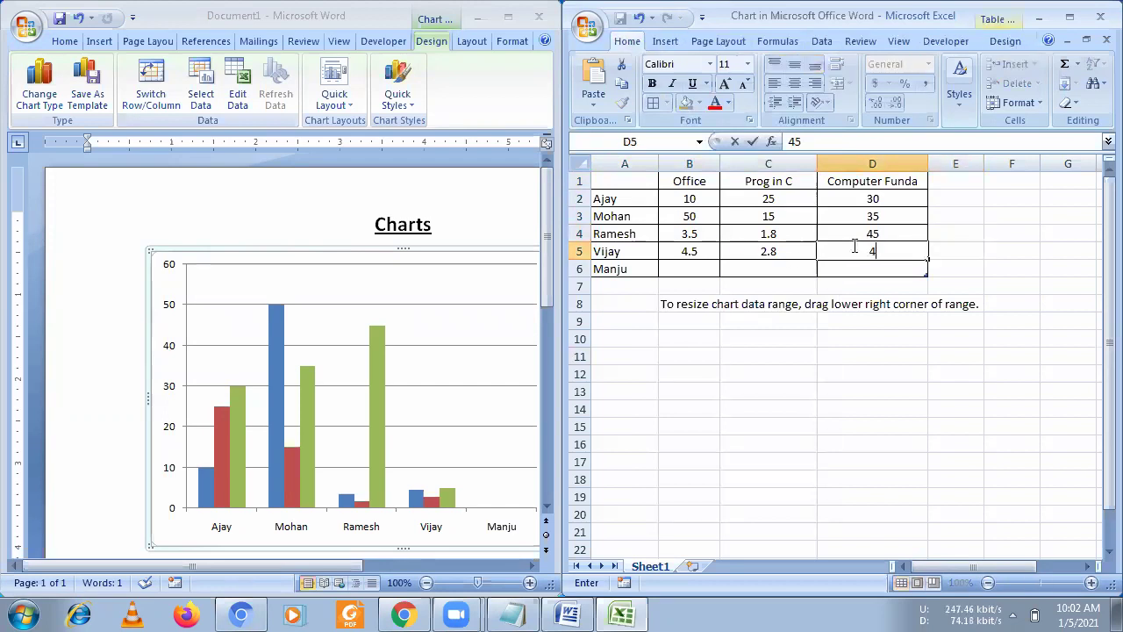
pyautogui.write('9')
pyautogui.press('Return')
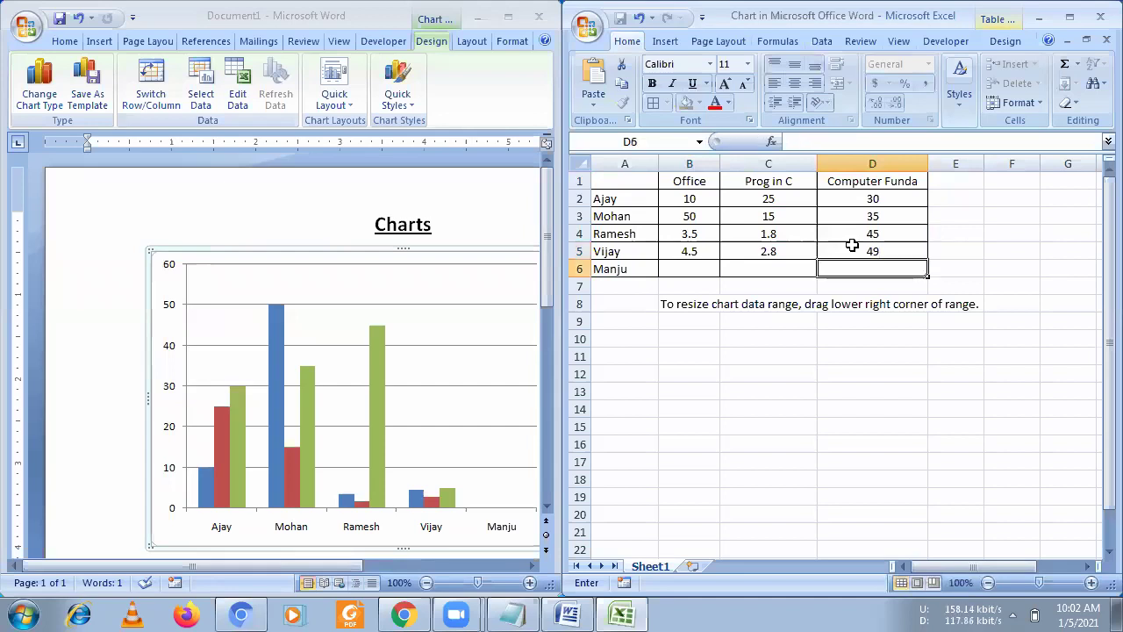
pyautogui.write('80')
pyautogui.click(709, 265)
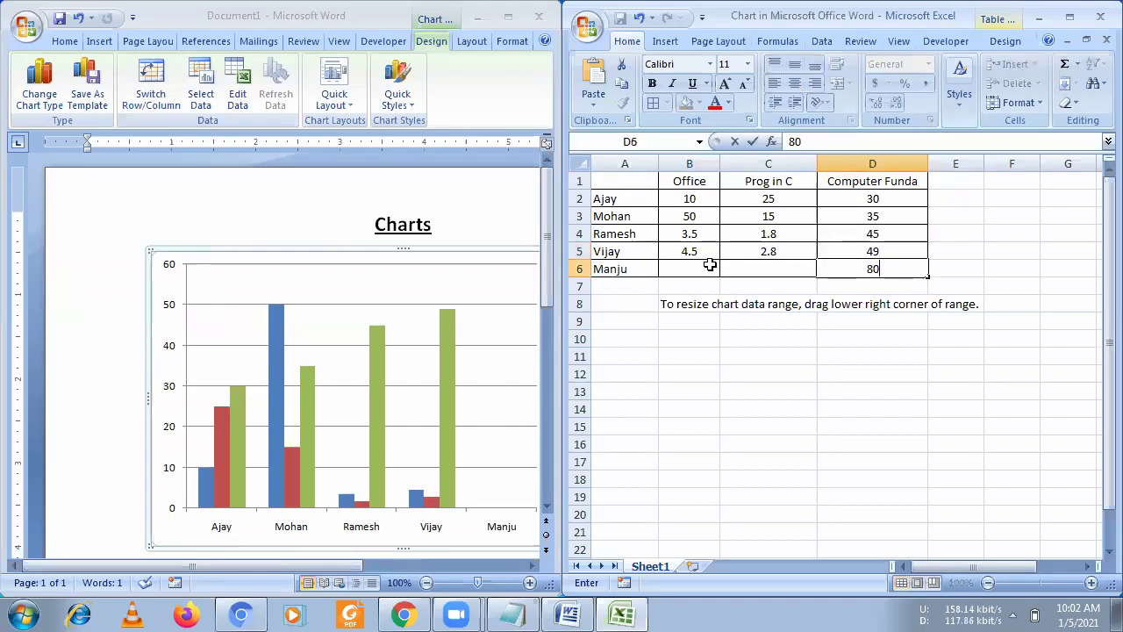
pyautogui.write('90')
pyautogui.press('Tab')
pyautogui.write('8')
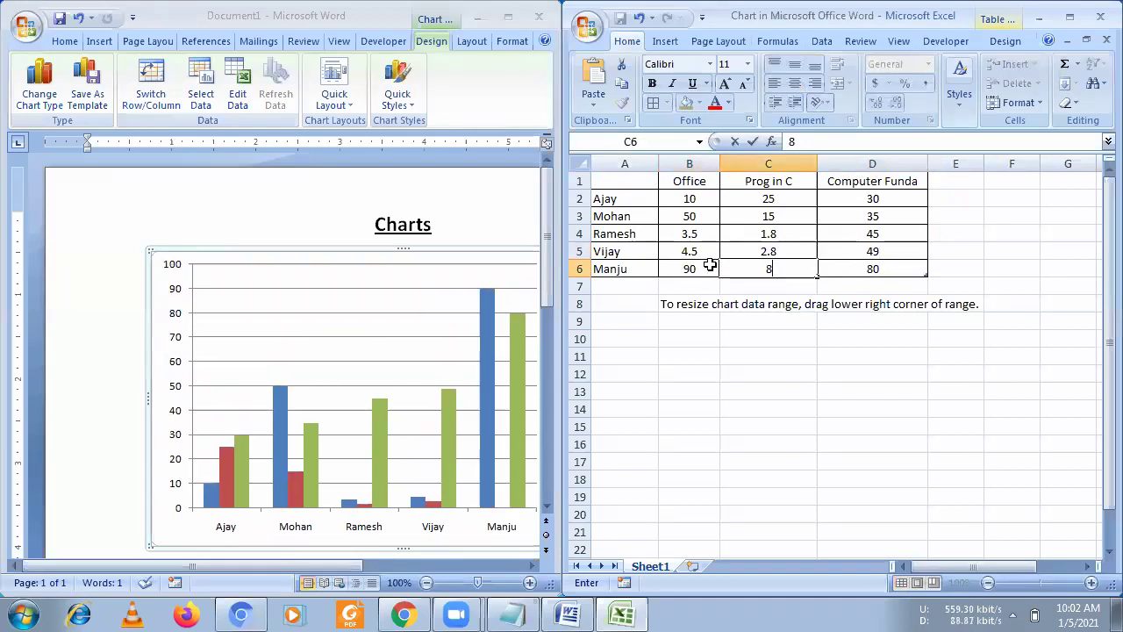
pyautogui.press('Return')
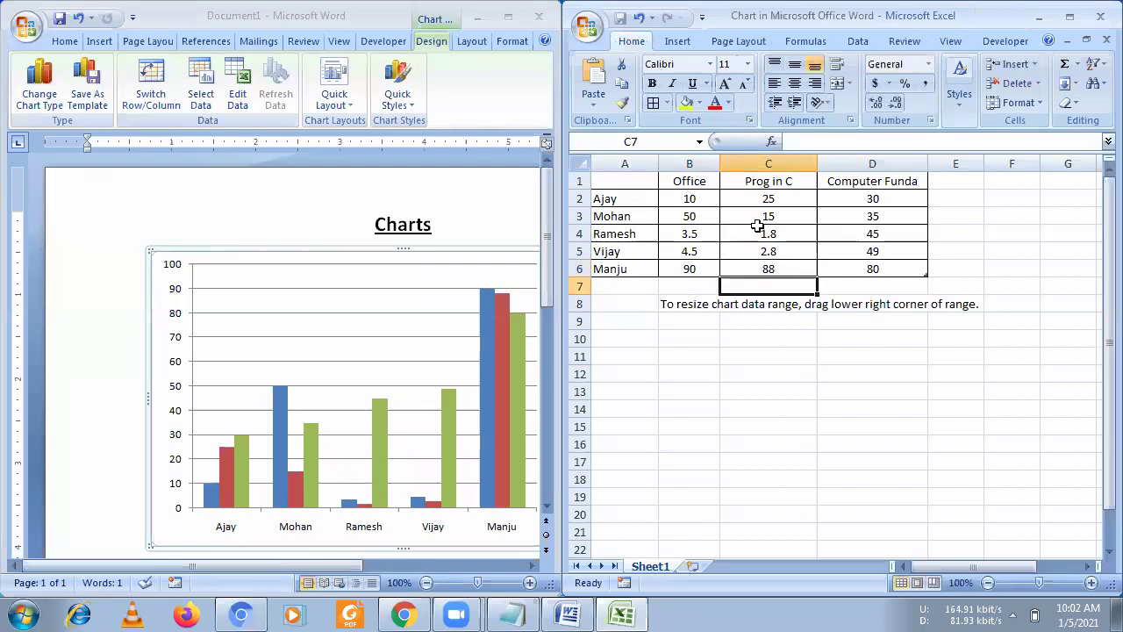
# Change Prog in C scores to 25, 25 and 24, and Office scores to 65 and 55.
pyautogui.click(763, 230)
pyautogui.click(767, 215)
pyautogui.write('12')
pyautogui.write('5')
pyautogui.press('Return')
pyautogui.write('25')
pyautogui.press('Return')
pyautogui.write('24')
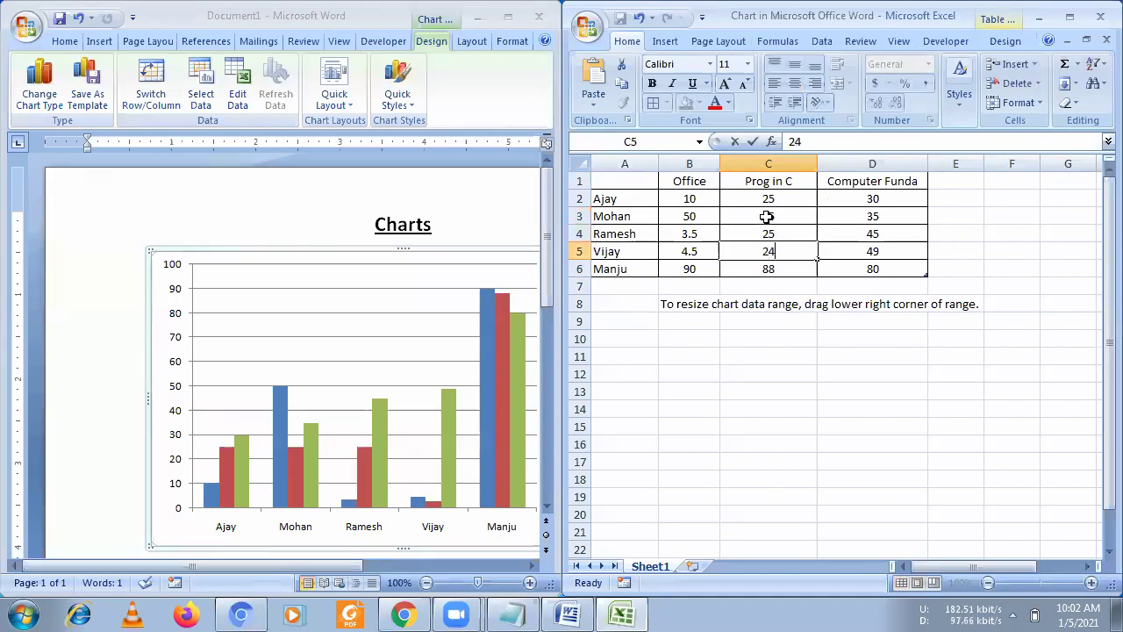
pyautogui.press('Return')
pyautogui.click(707, 231)
pyautogui.write('65')
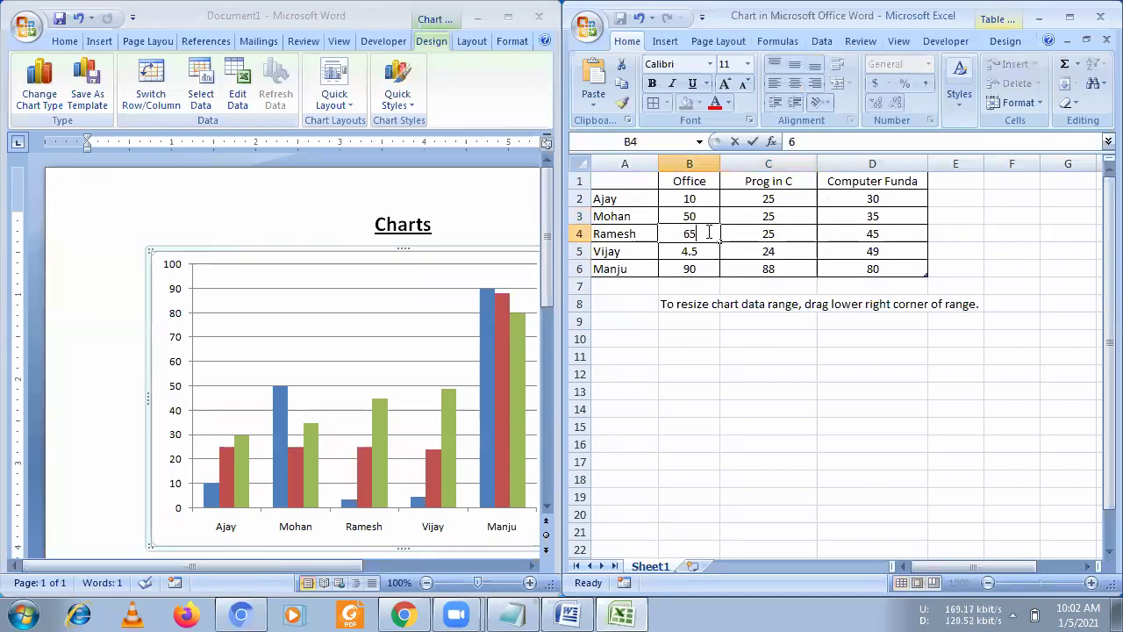
pyautogui.press('Return')
pyautogui.write('55')
pyautogui.press('Return')
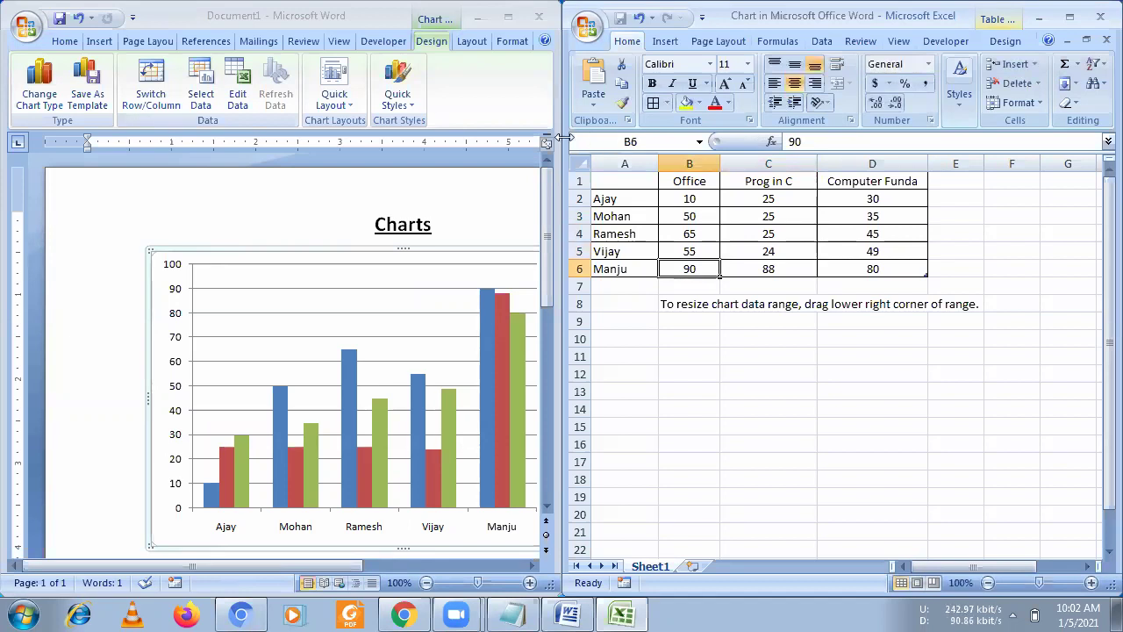
# Narrow the data sheet and widen Word so the legend shows Office, Prog in C and Computer Funda.
pyautogui.moveTo(563, 138); pyautogui.dragTo(674, 140)
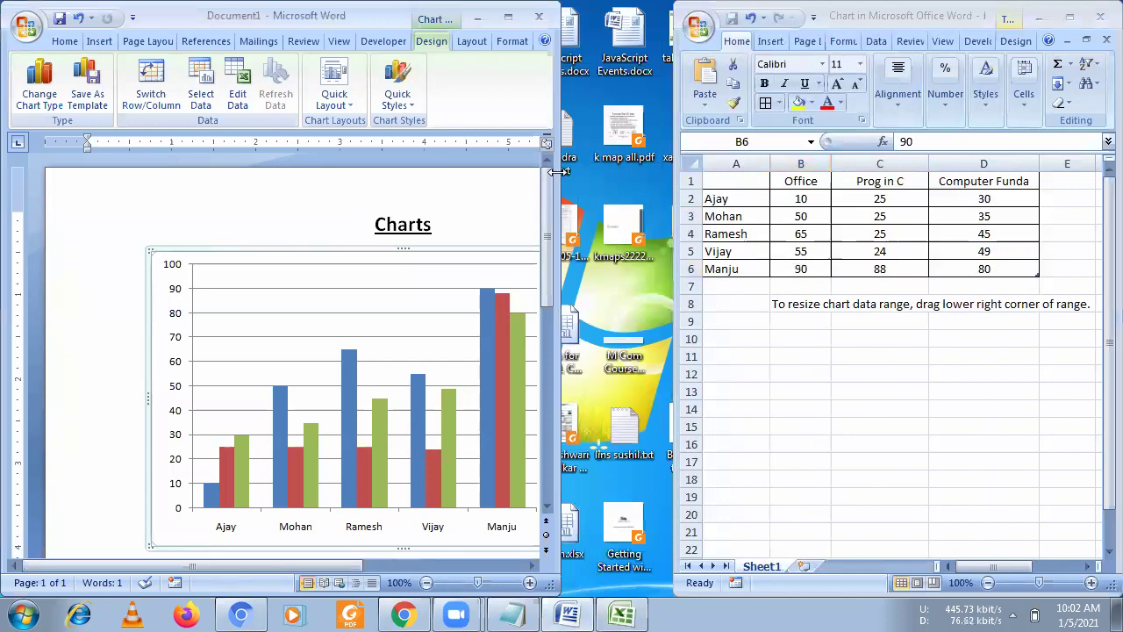
pyautogui.moveTo(554, 172); pyautogui.dragTo(664, 185)
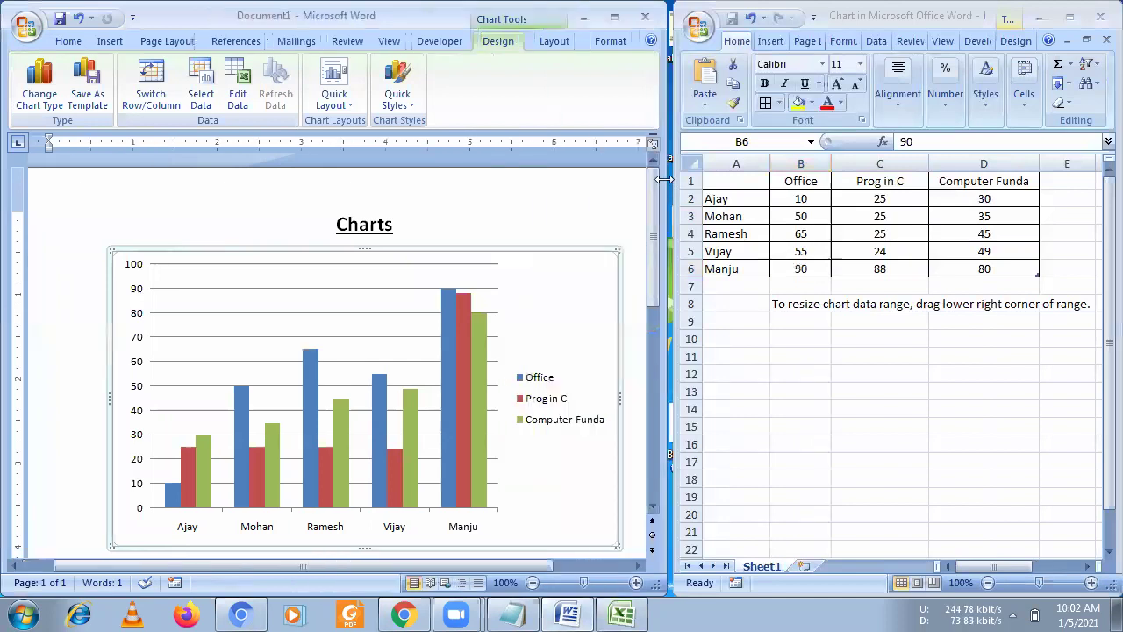
pyautogui.click(731, 198)
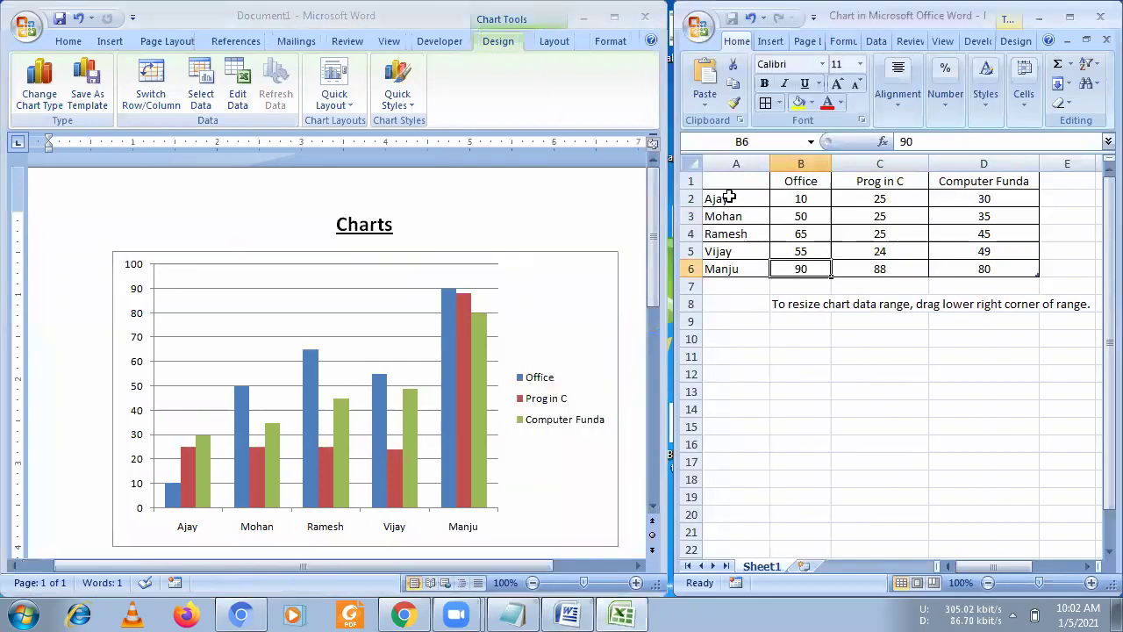
pyautogui.moveTo(731, 198); pyautogui.dragTo(974, 199)
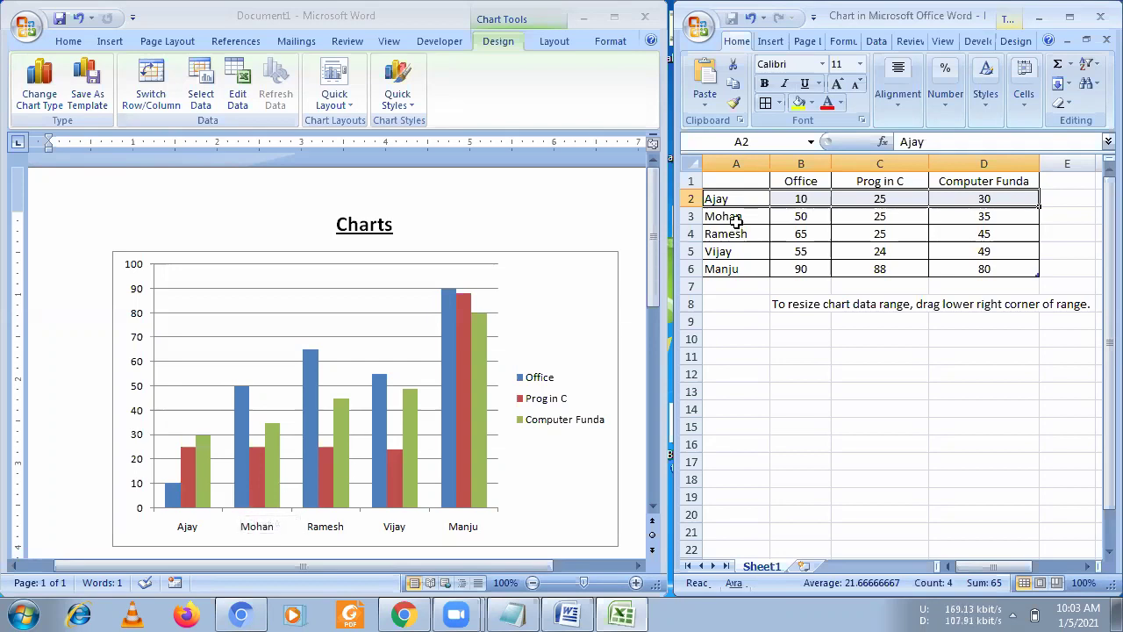
pyautogui.moveTo(736, 219); pyautogui.dragTo(921, 218)
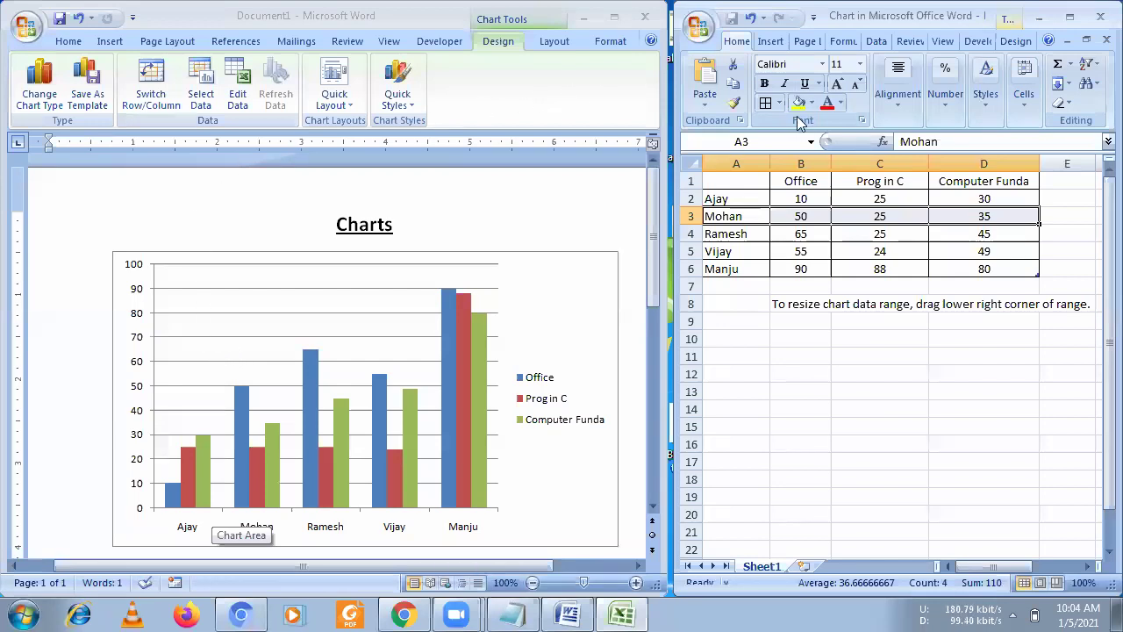
# Close the chart's Excel data sheet, maximize Word and select the score chart.
pyautogui.click(1098, 21)
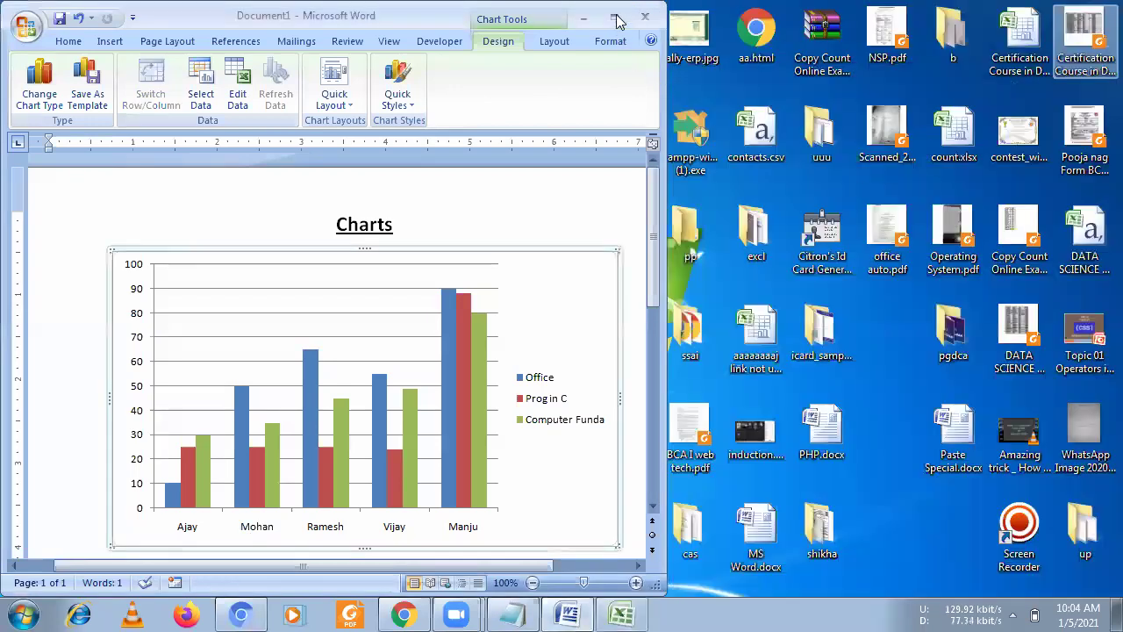
pyautogui.click(617, 19)
pyautogui.click(871, 359)
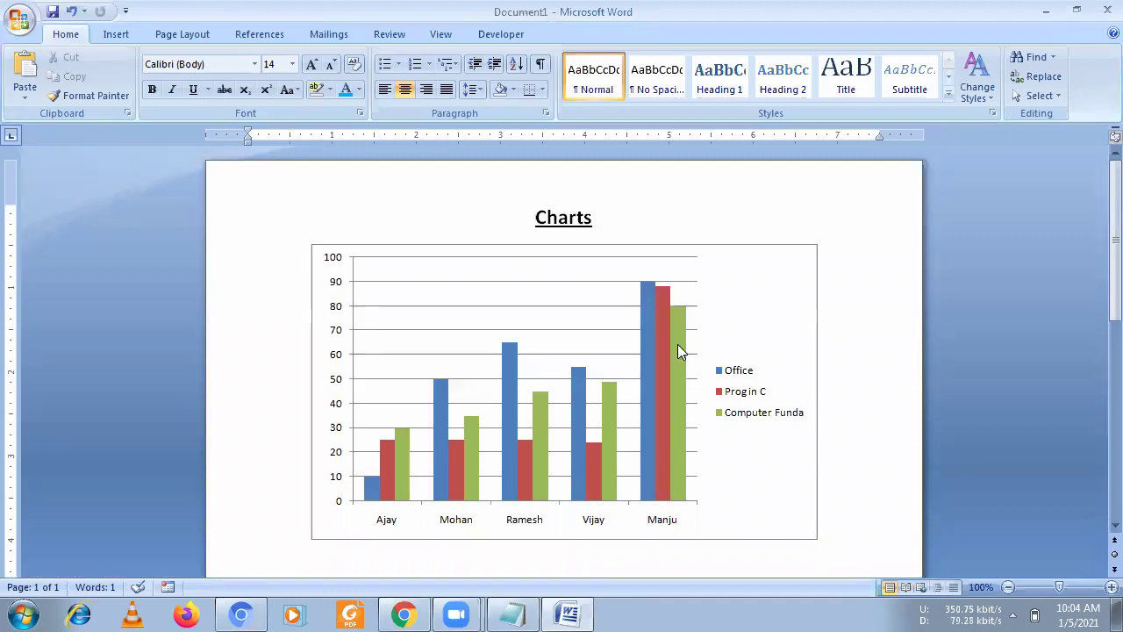
pyautogui.click(722, 268)
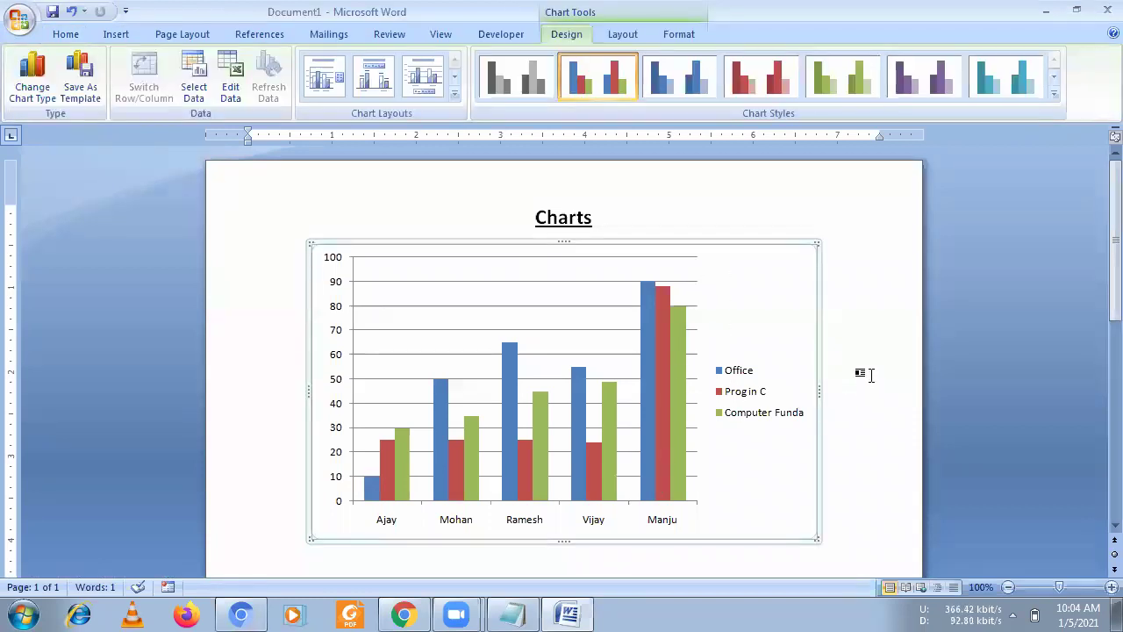
pyautogui.click(868, 373)
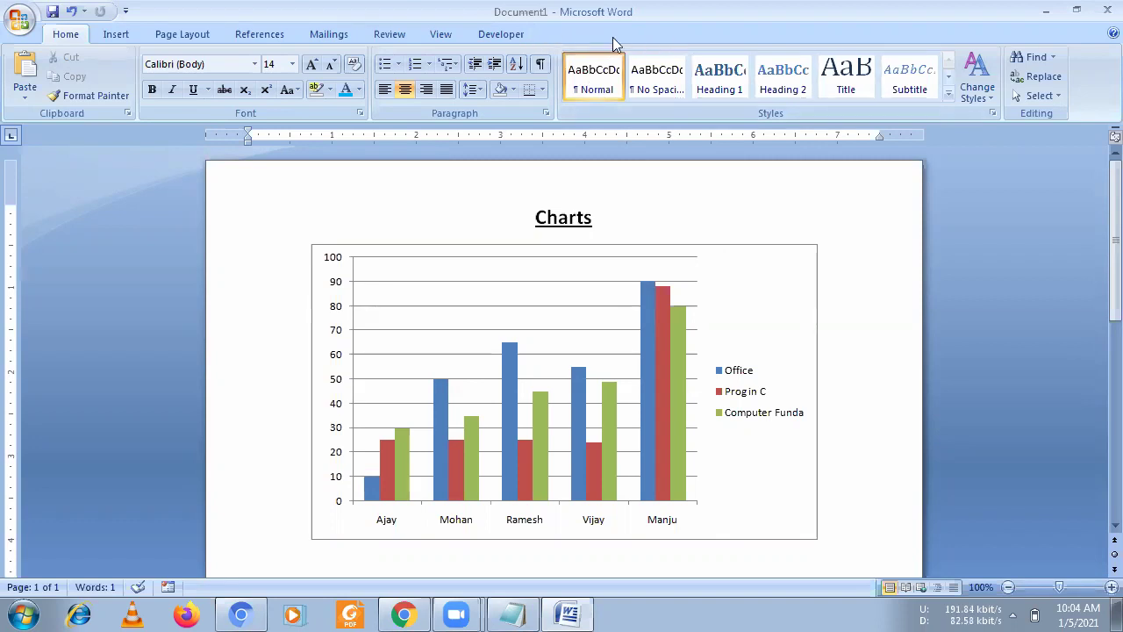
pyautogui.click(715, 281)
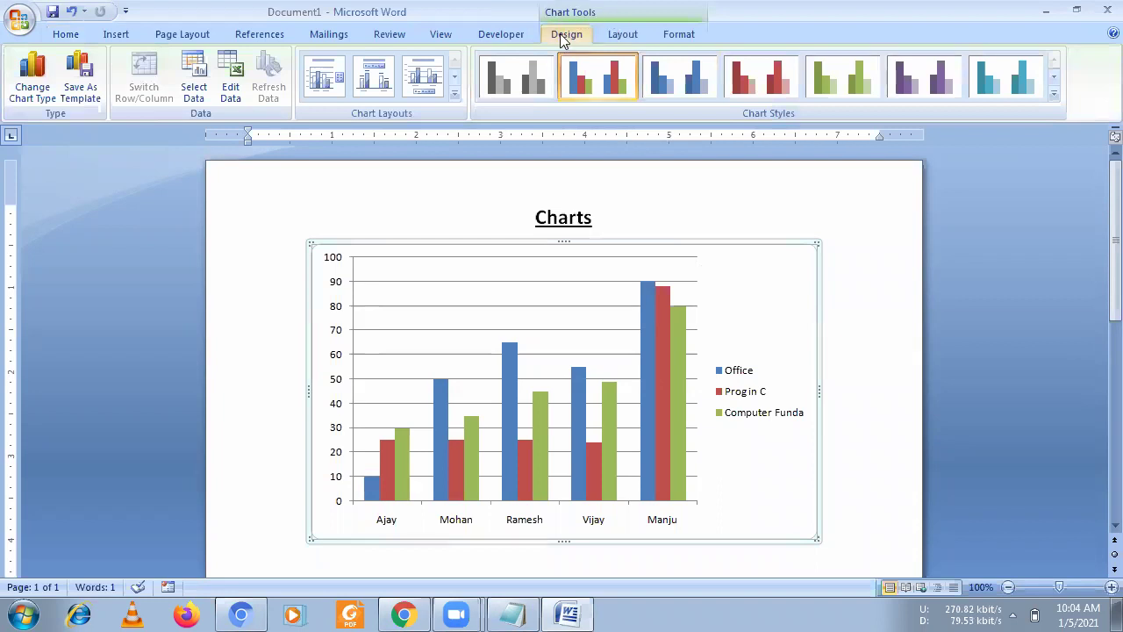
# Change the column chart's type to Line with Markers.
pyautogui.click(623, 35)
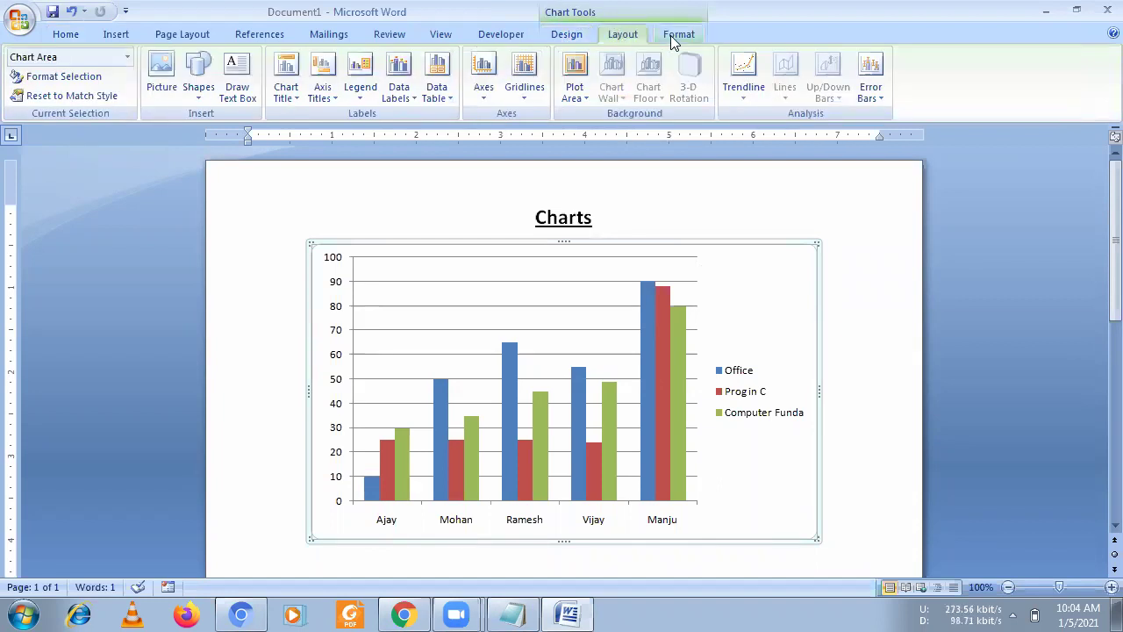
pyautogui.click(671, 35)
pyautogui.click(575, 38)
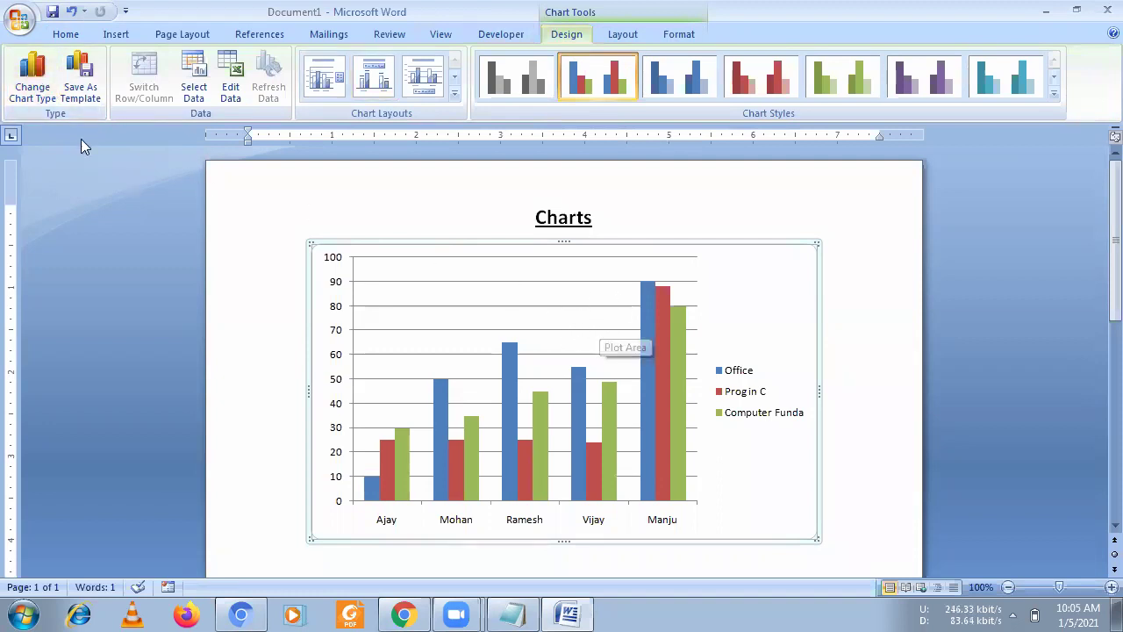
pyautogui.click(40, 92)
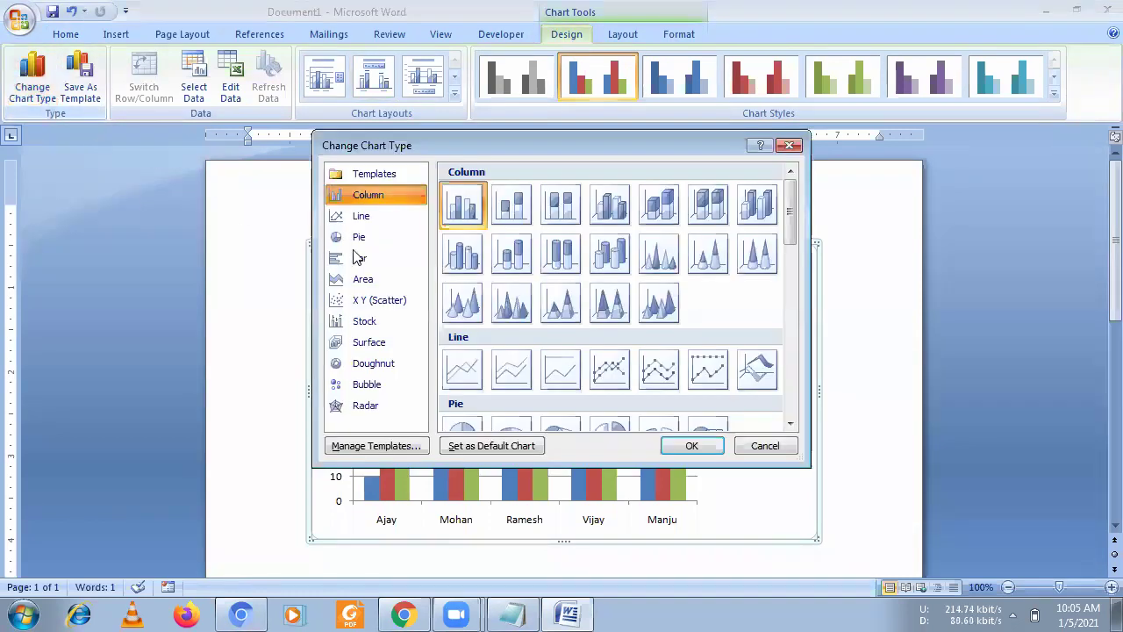
pyautogui.click(609, 368)
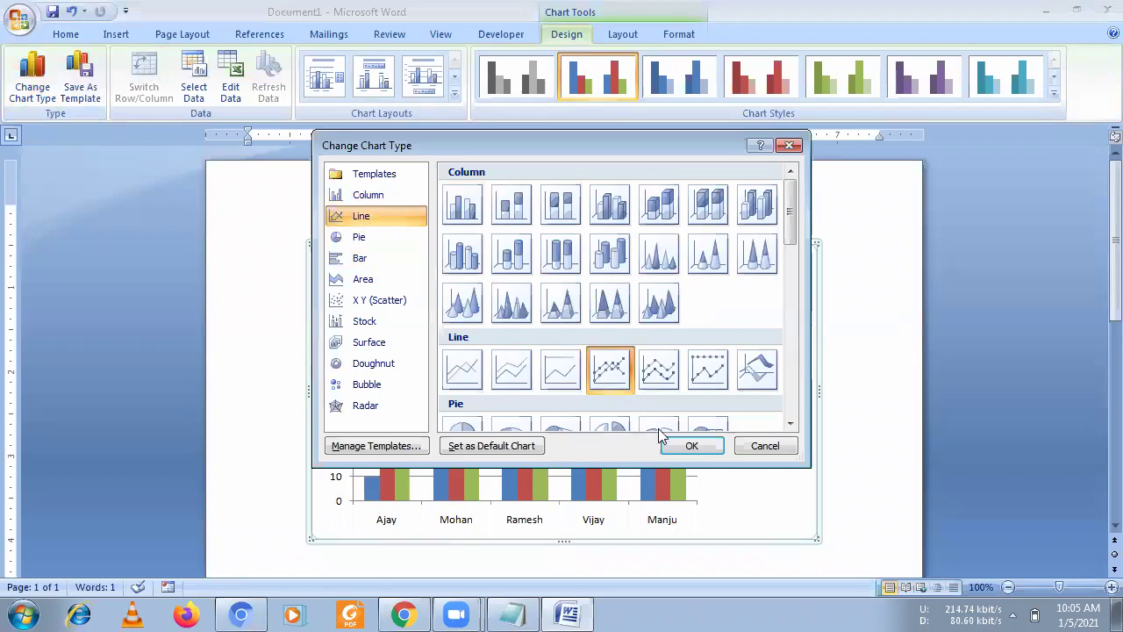
pyautogui.click(667, 446)
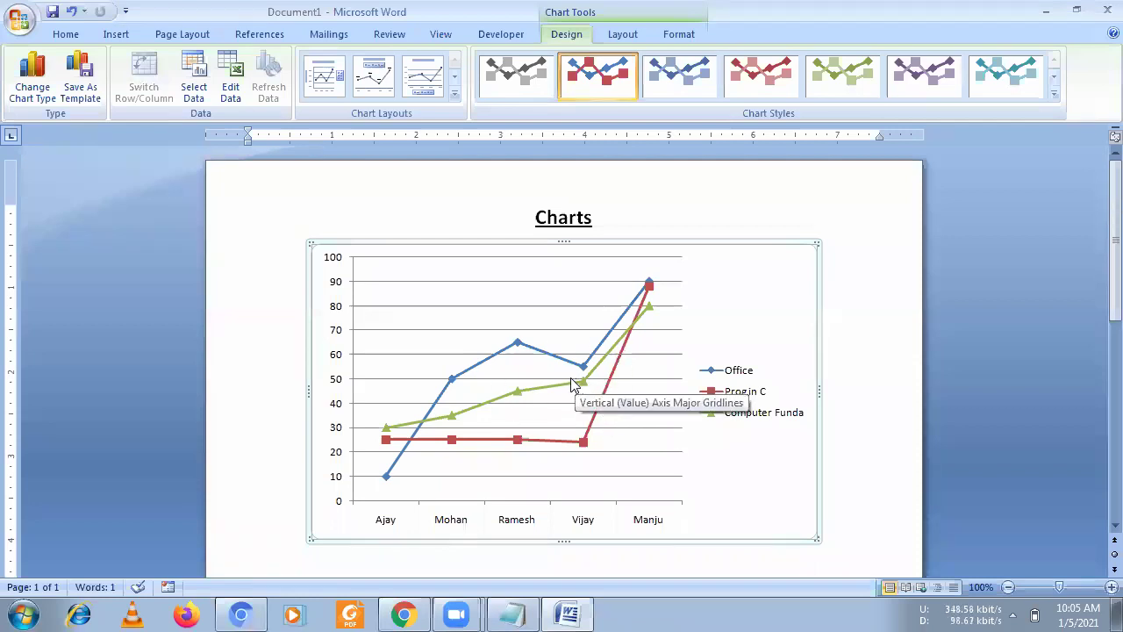
# Switch the chart to the first Pie type, showing the Office scores.
pyautogui.click(44, 102)
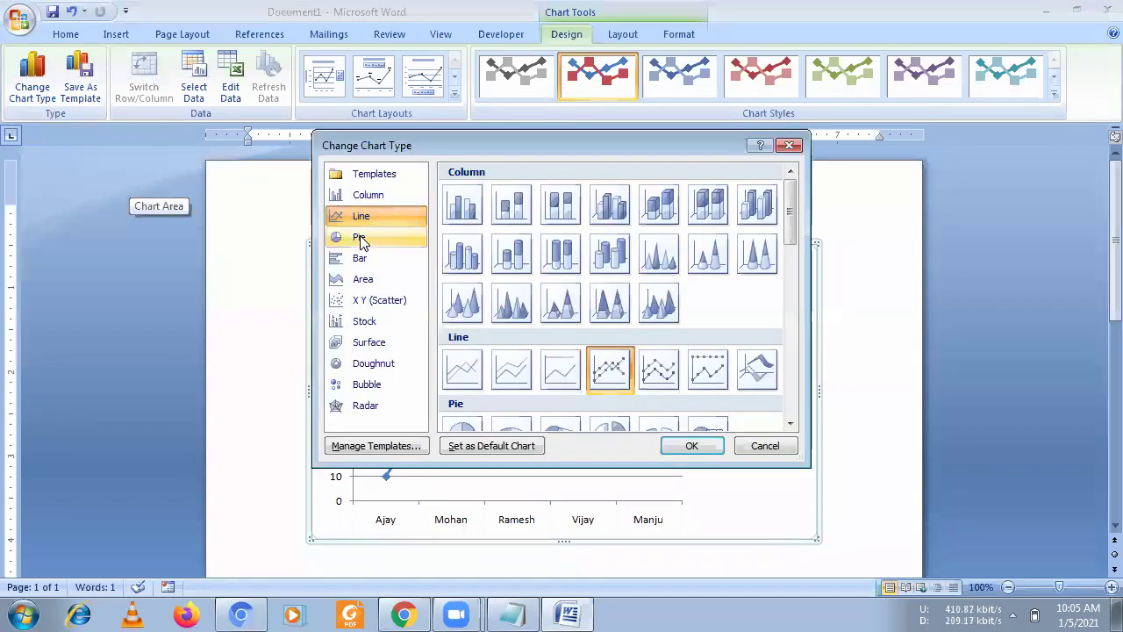
pyautogui.click(359, 239)
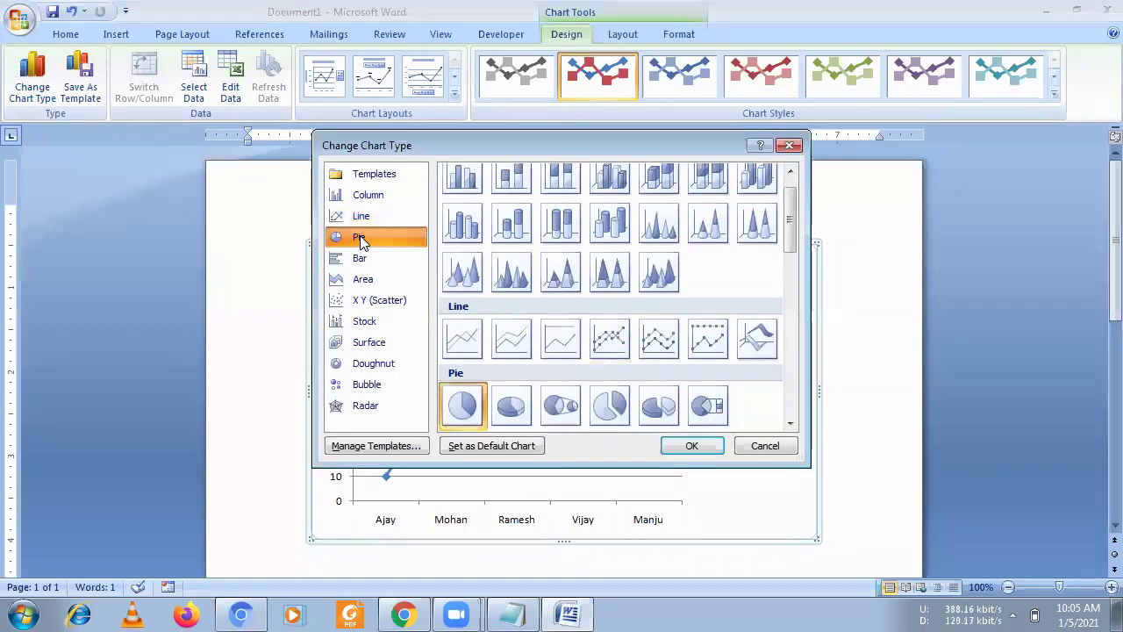
pyautogui.click(688, 445)
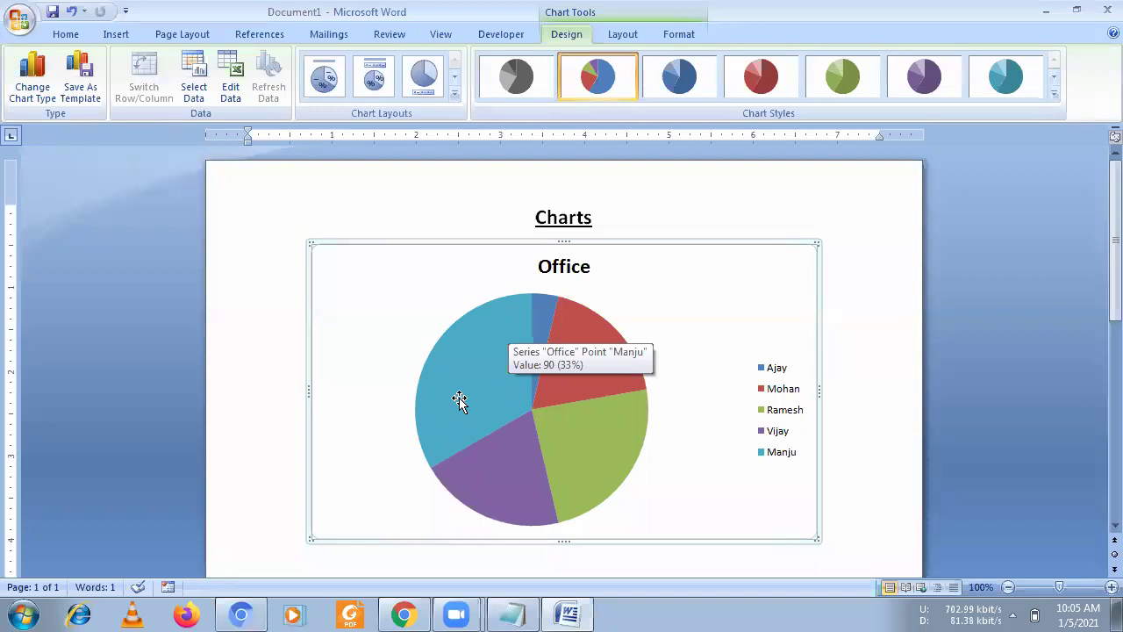
# Try the chart as a Clustered Bar chart, then as a Stacked Area chart.
pyautogui.click(32, 97)
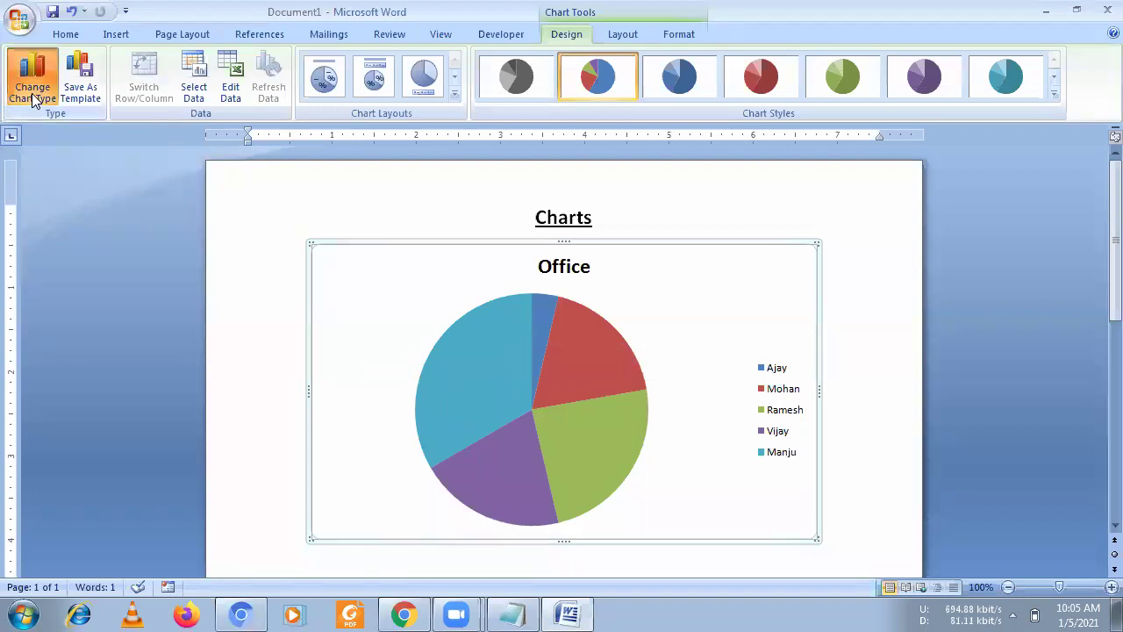
pyautogui.click(359, 257)
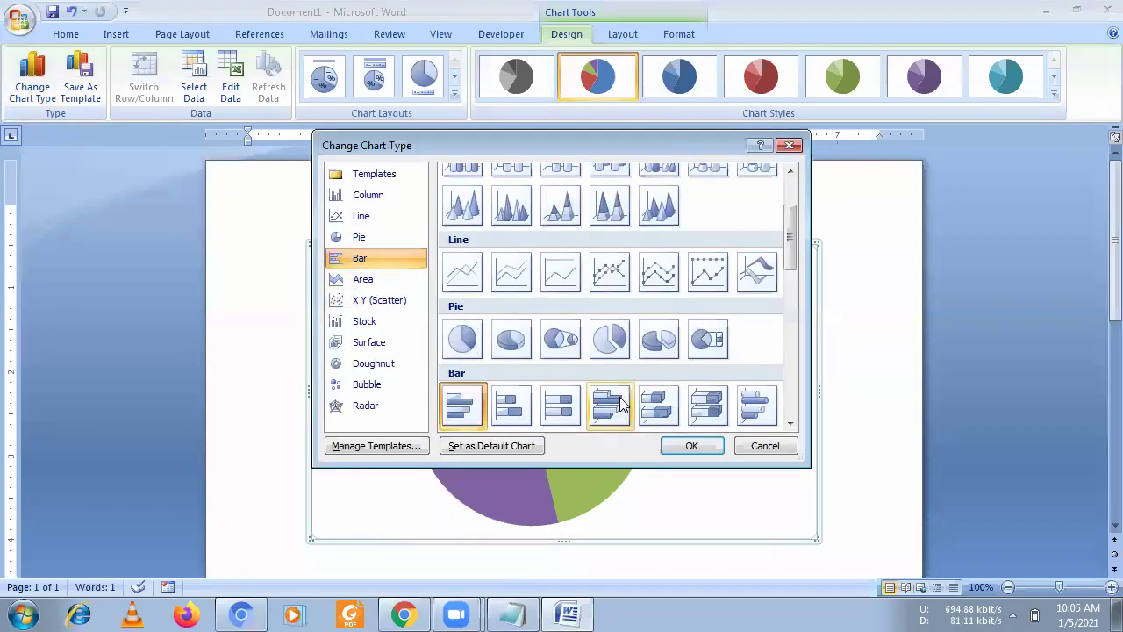
pyautogui.click(689, 447)
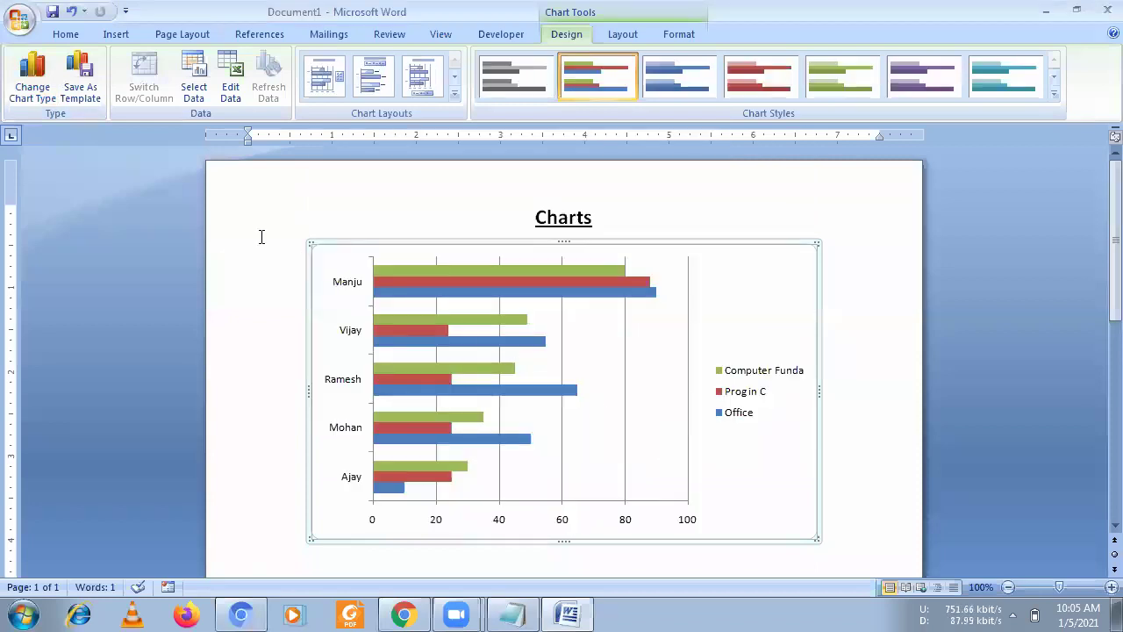
pyautogui.click(37, 91)
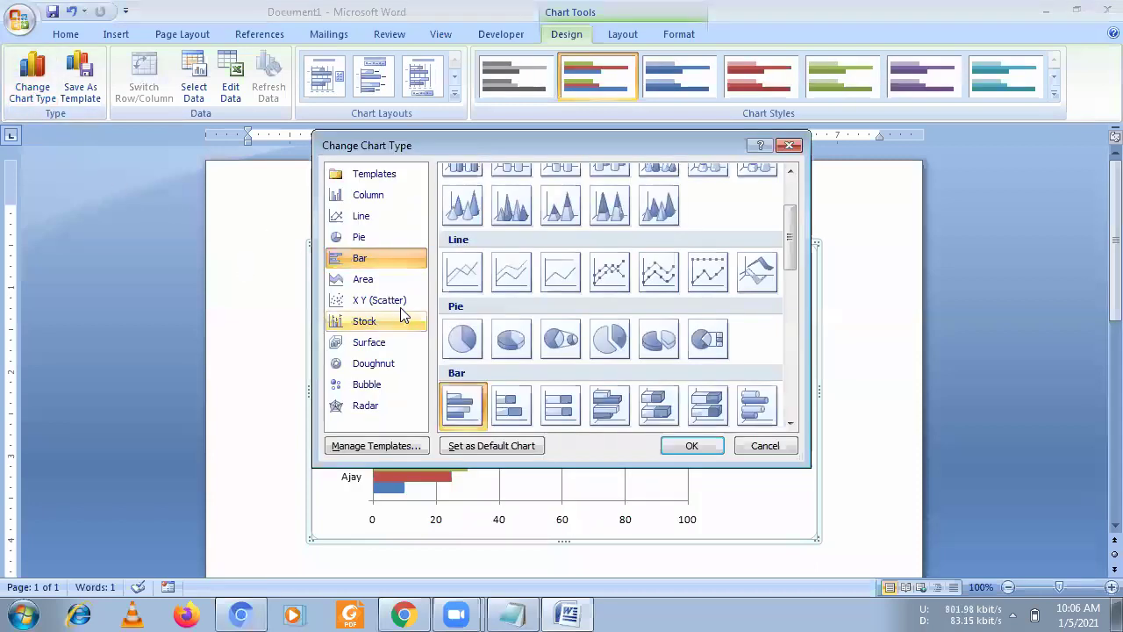
pyautogui.click(383, 281)
pyautogui.click(689, 445)
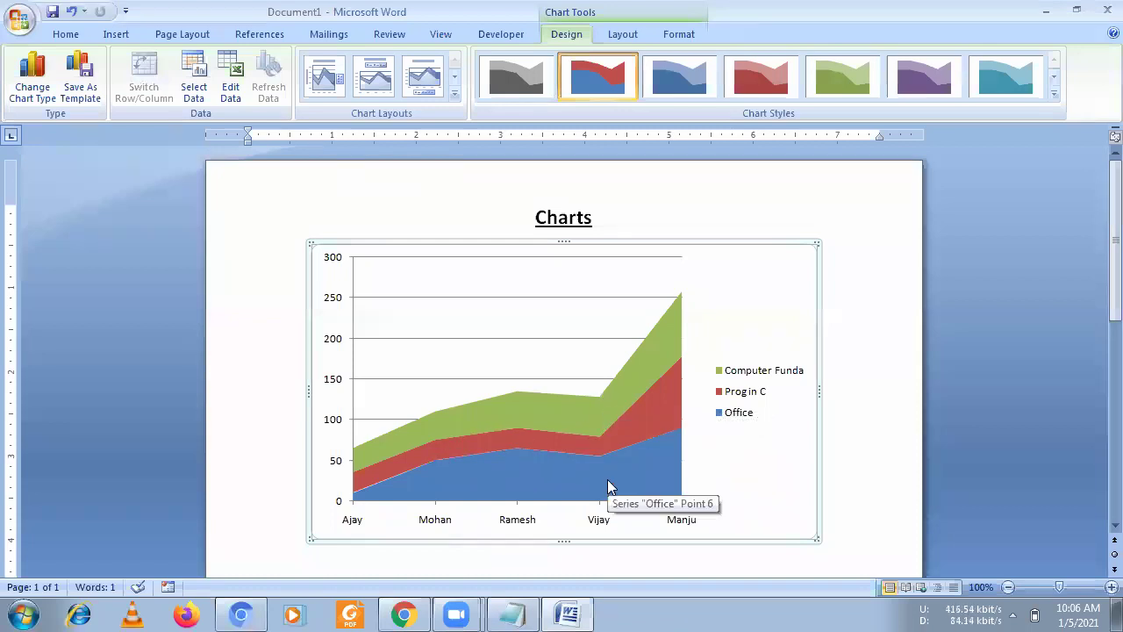
# Change the chart to the first X Y (Scatter) type.
pyautogui.click(36, 95)
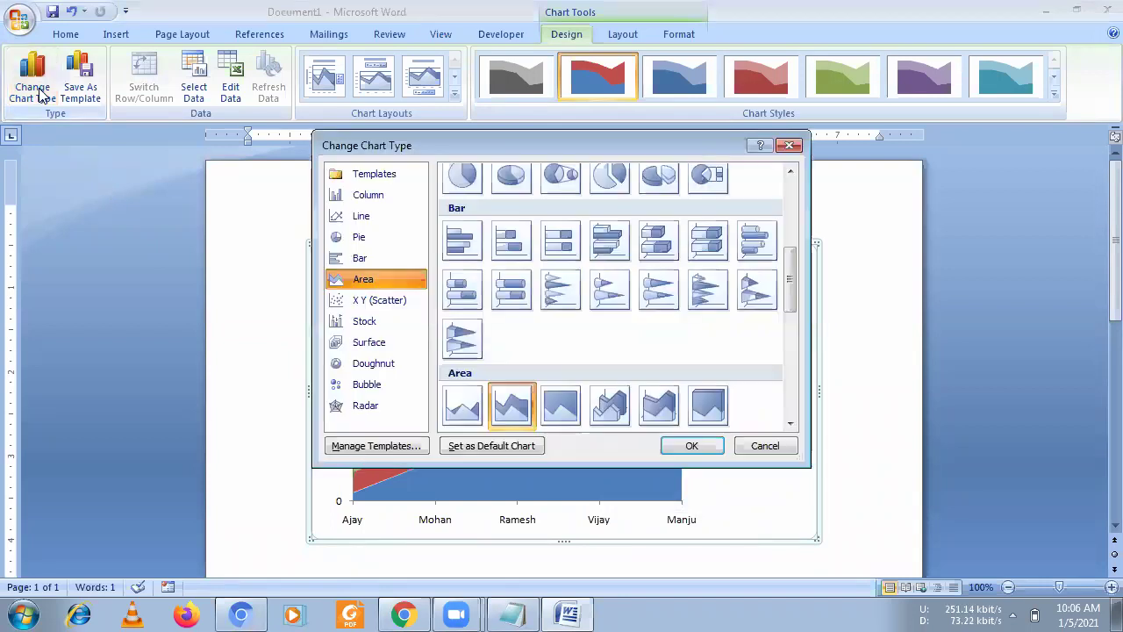
pyautogui.click(368, 303)
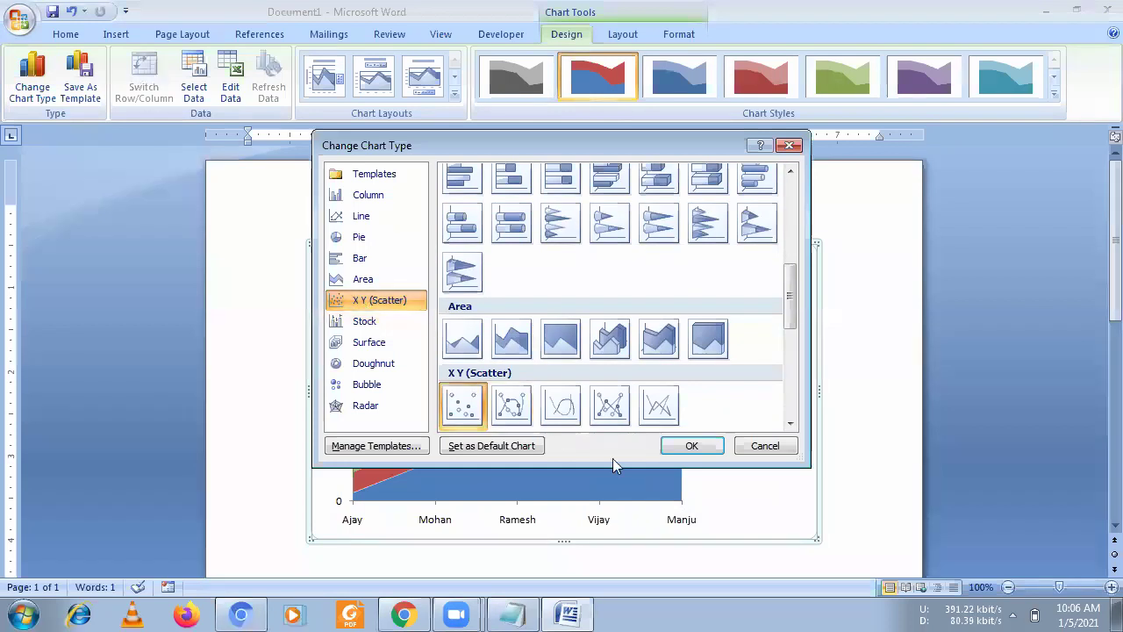
pyautogui.click(689, 446)
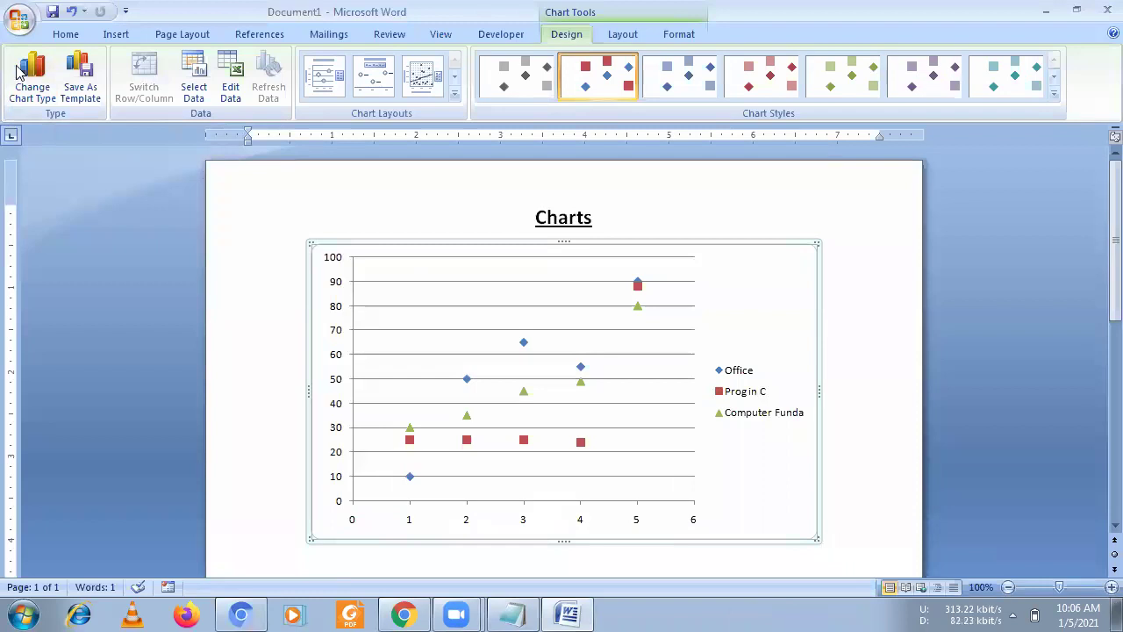
# Try the chart as a Stock chart, then as a Surface chart.
pyautogui.click(24, 76)
pyautogui.click(351, 321)
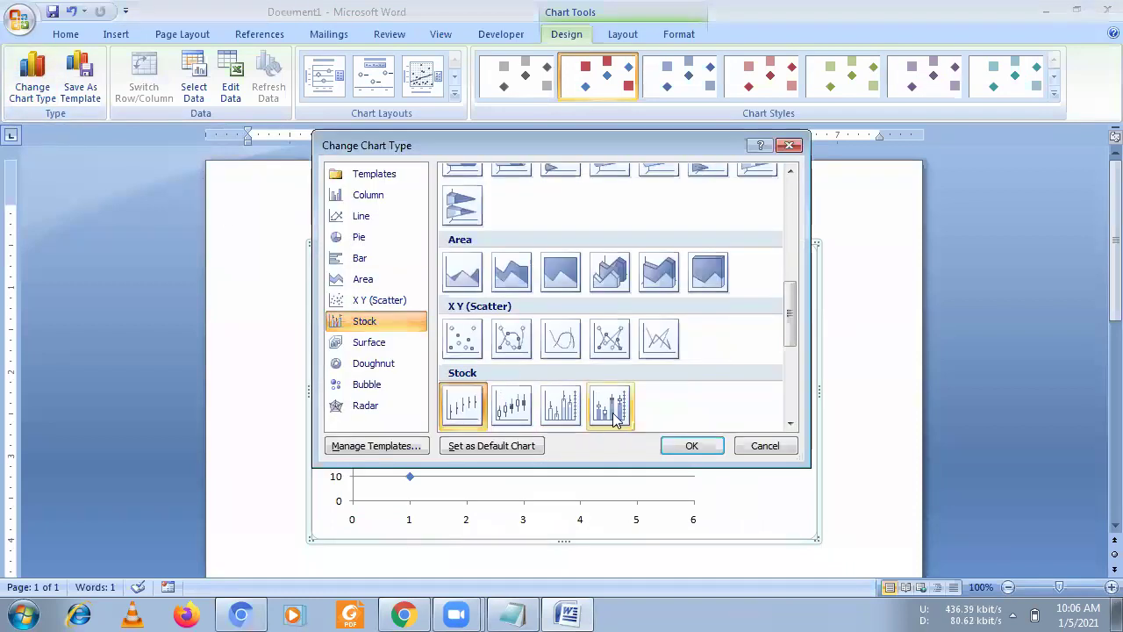
pyautogui.click(700, 446)
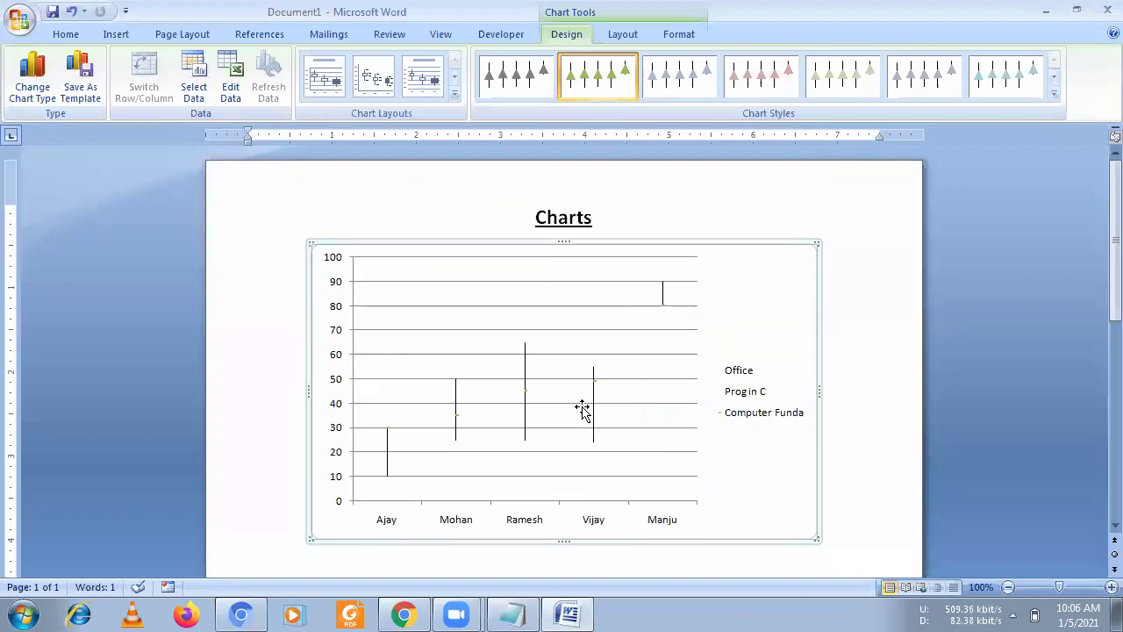
pyautogui.click(35, 98)
pyautogui.click(369, 341)
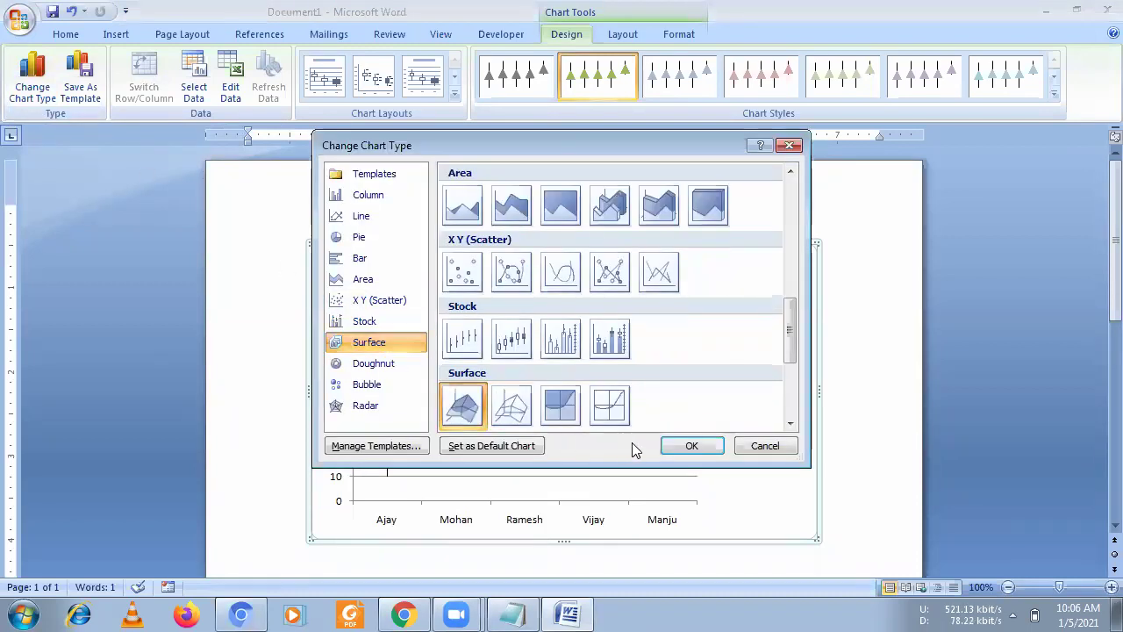
pyautogui.click(685, 450)
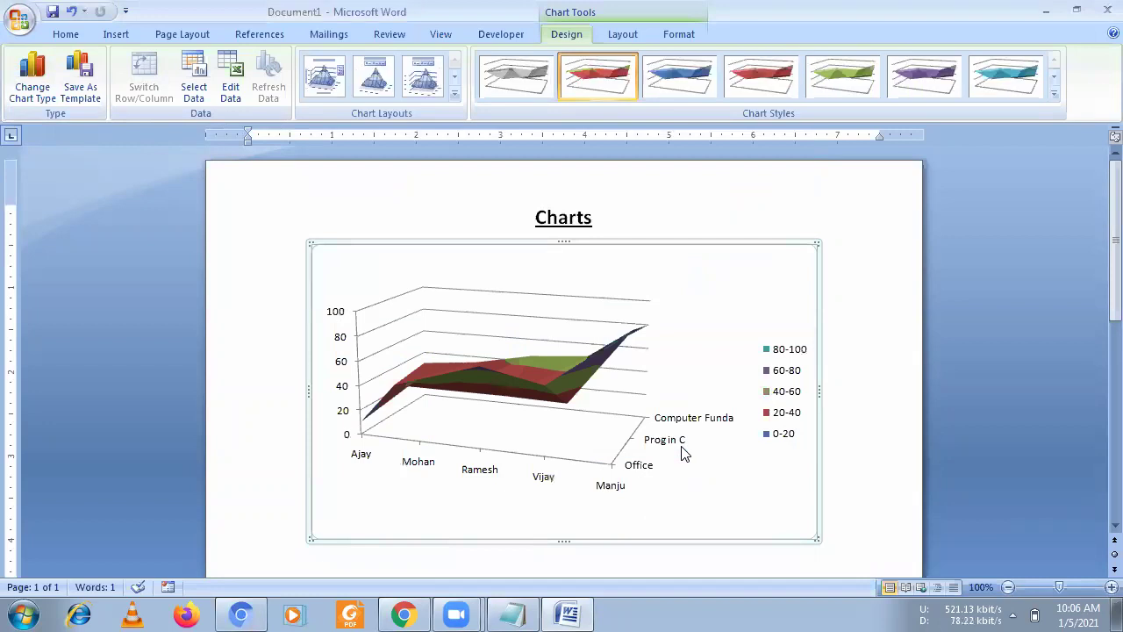
# Try Bubble, then Radar chart types, then reopen the chart types with Column selected.
pyautogui.click(41, 96)
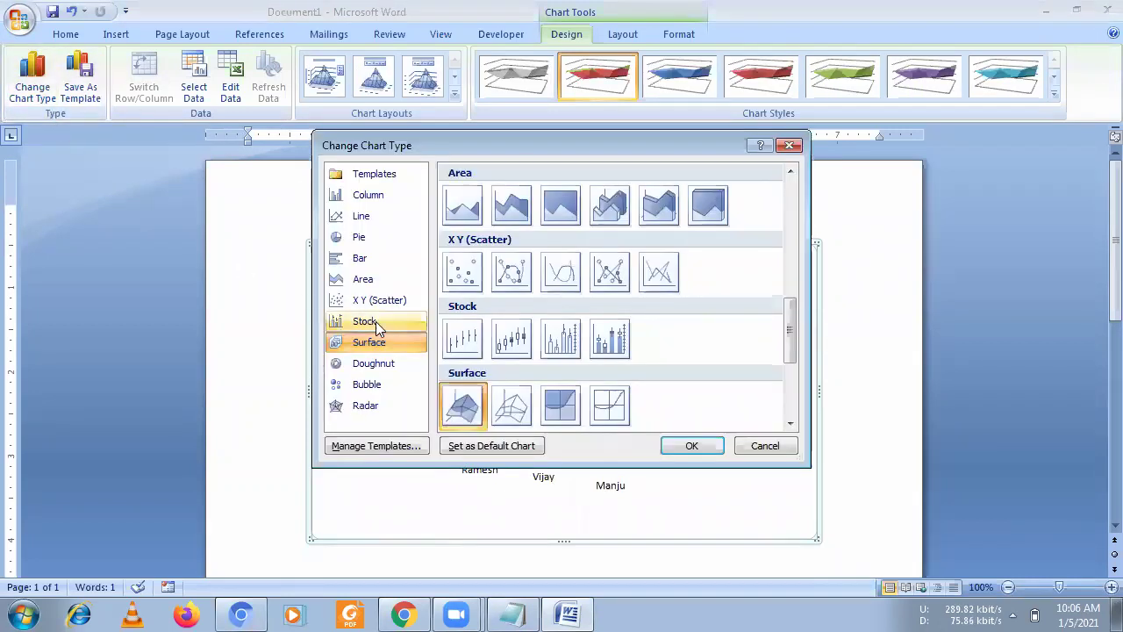
pyautogui.click(373, 385)
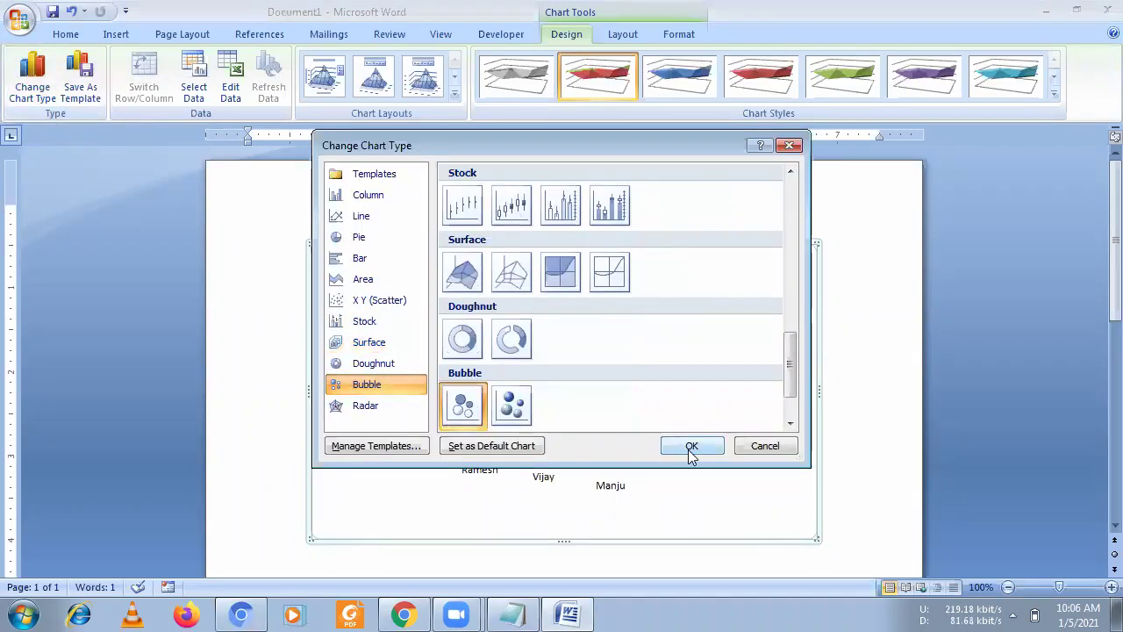
pyautogui.click(689, 449)
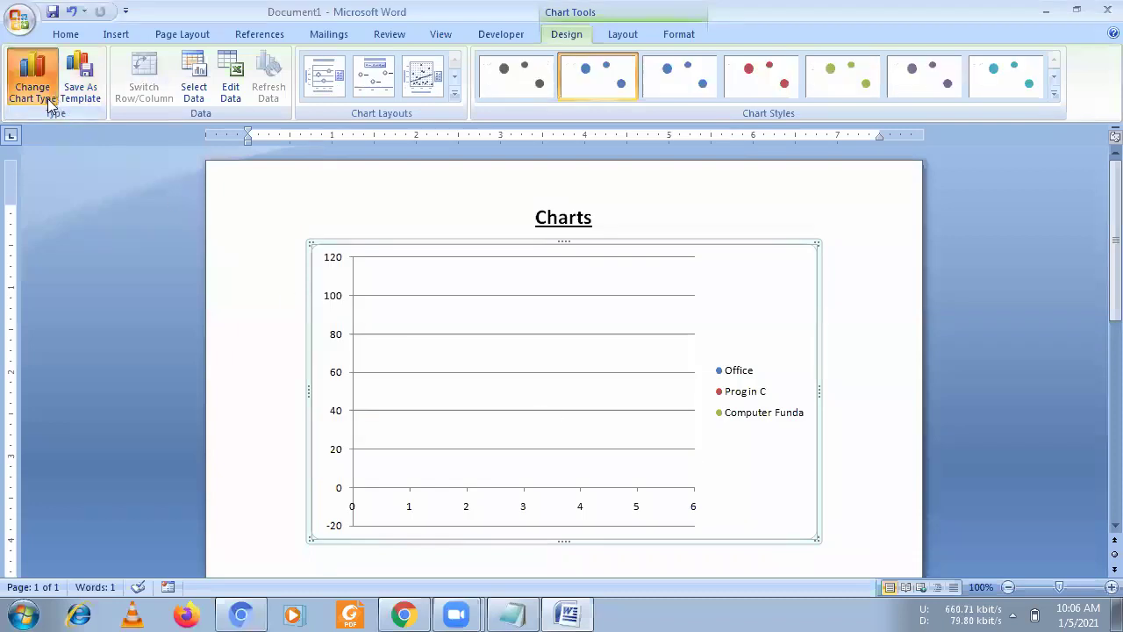
pyautogui.click(32, 83)
pyautogui.click(373, 406)
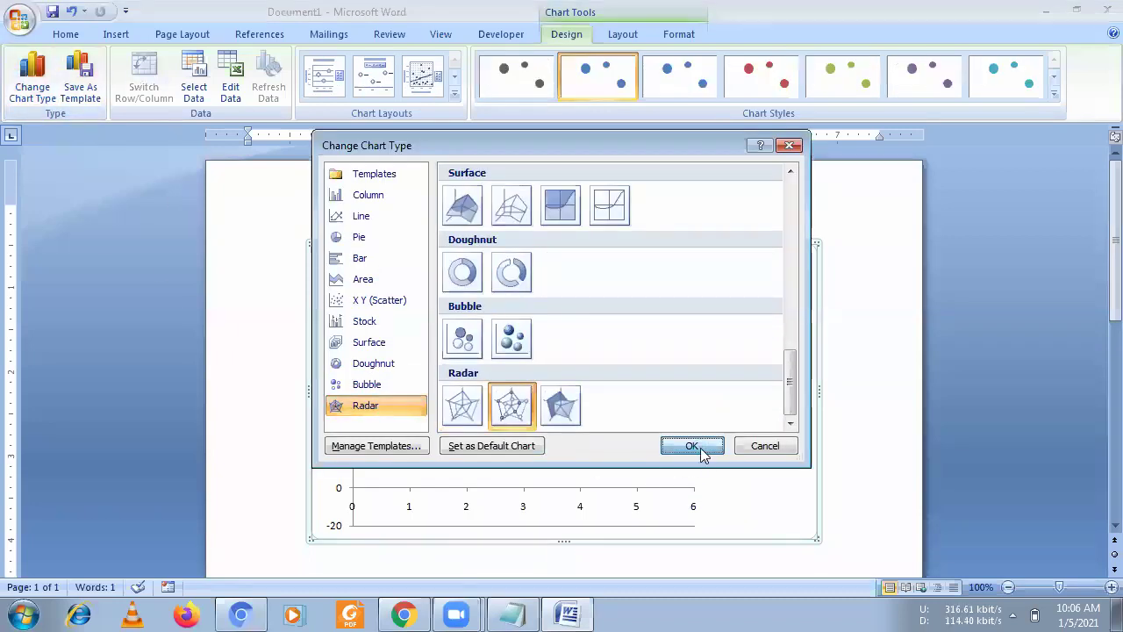
pyautogui.click(700, 452)
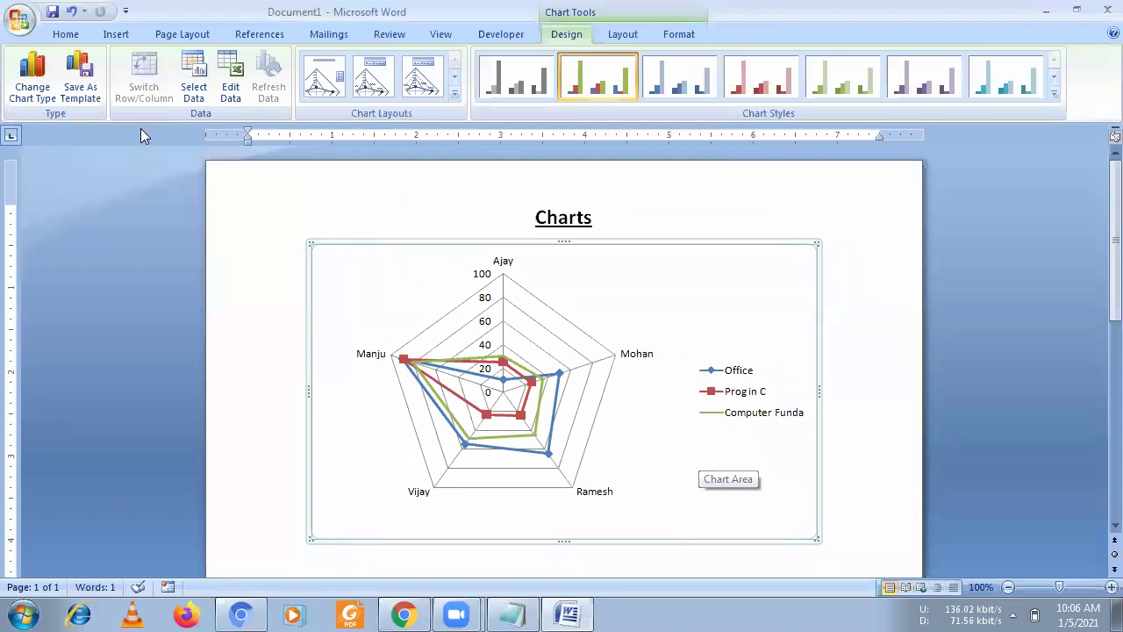
pyautogui.click(33, 84)
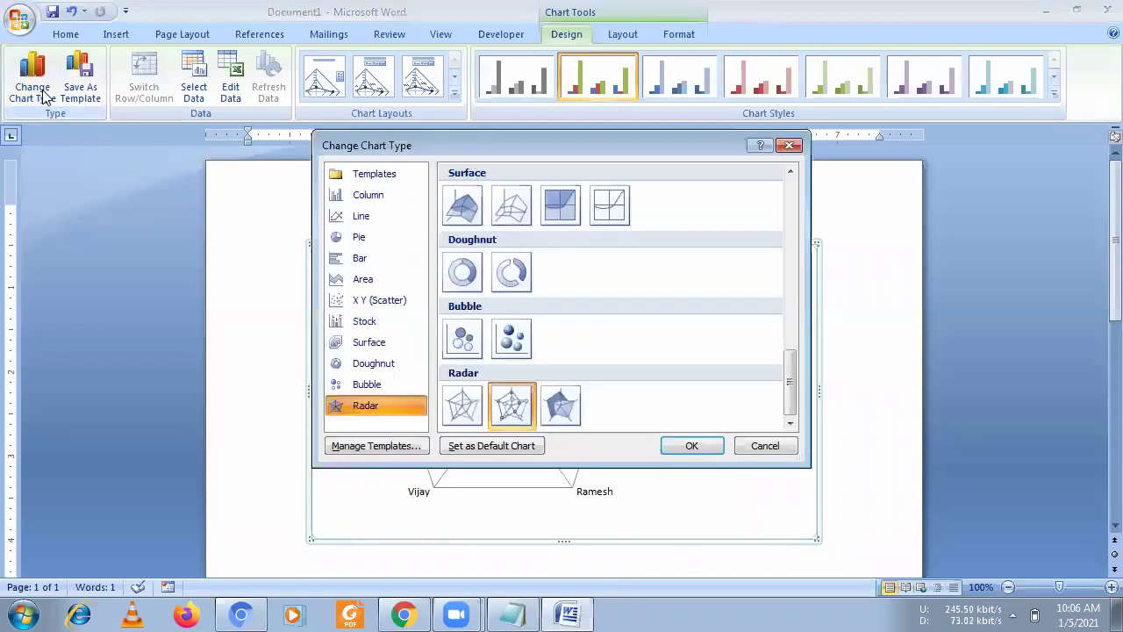
pyautogui.click(368, 195)
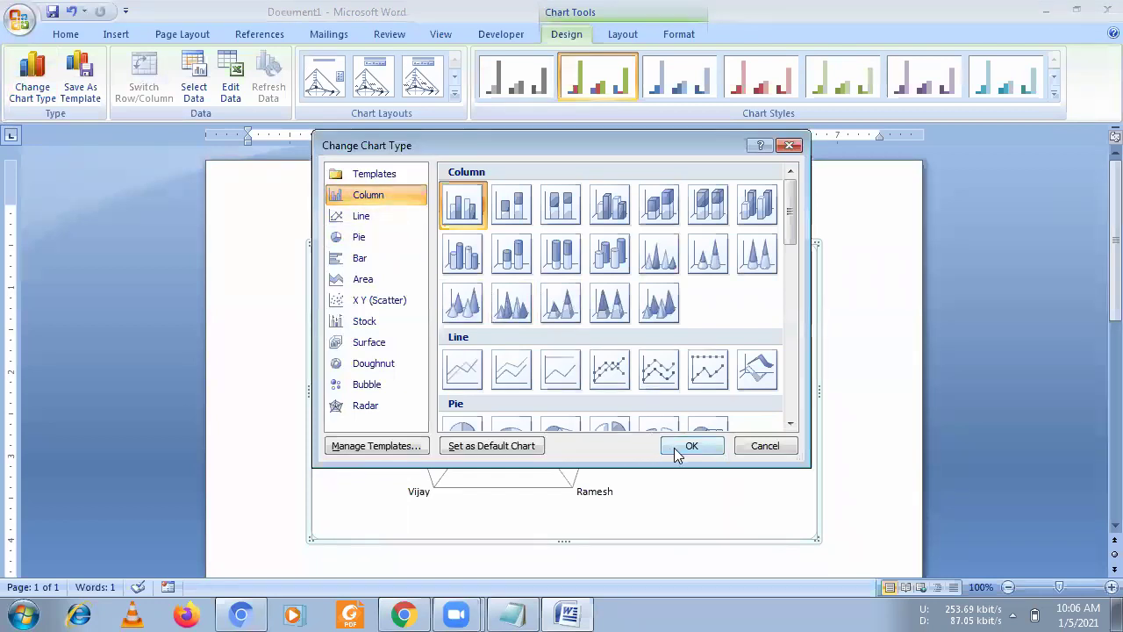
# Apply the Clustered Column chart type and reselect the chart.
pyautogui.click(691, 445)
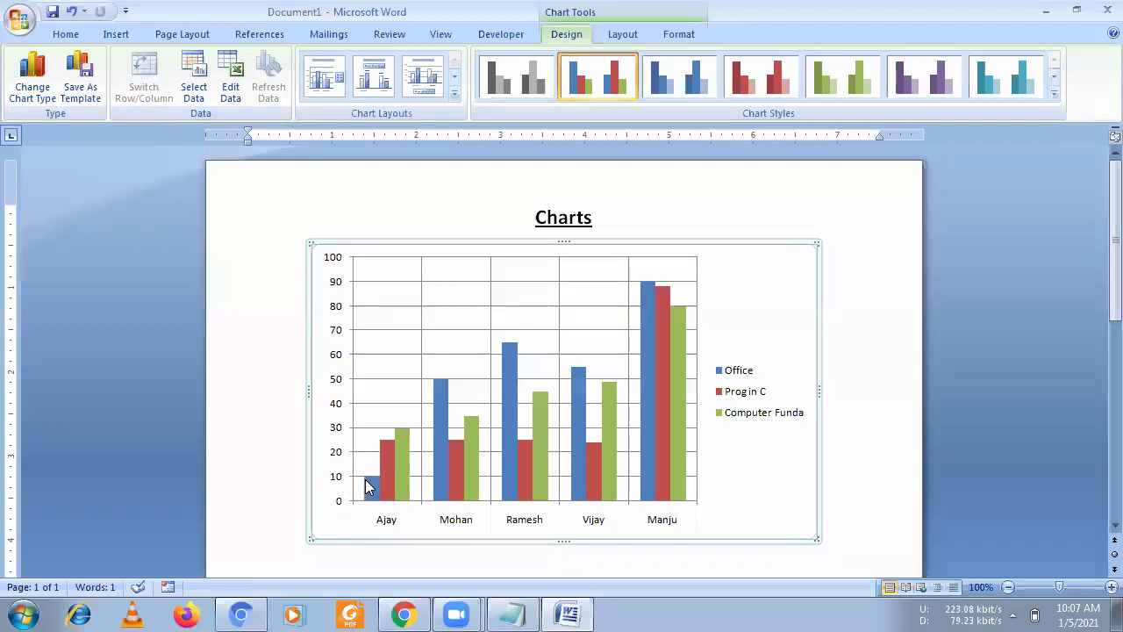
pyautogui.moveTo(371, 490)
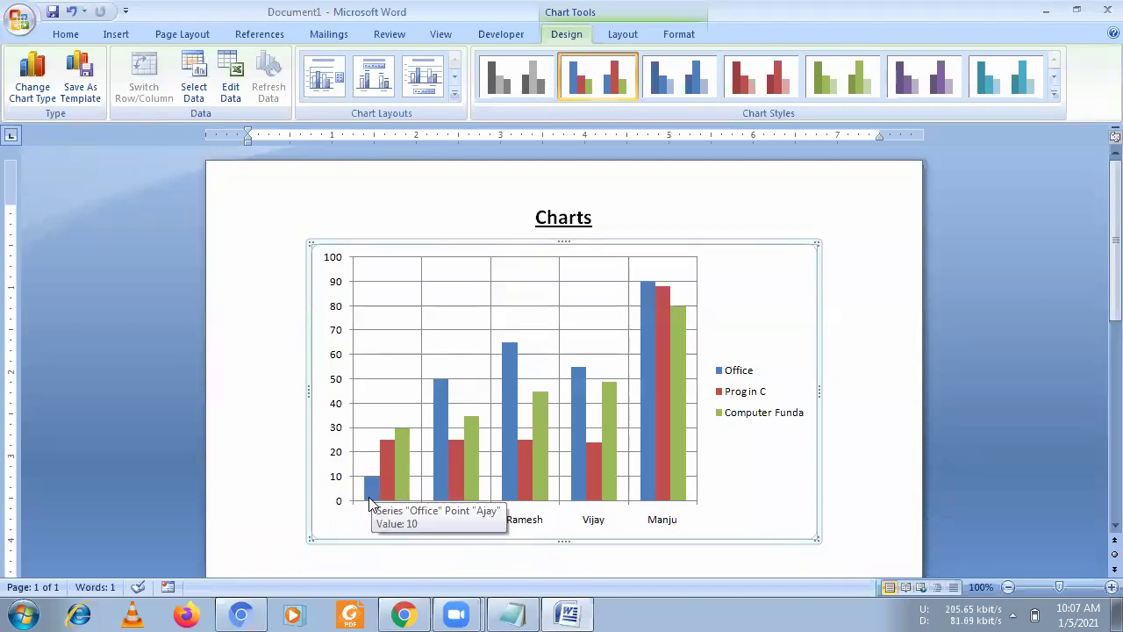
pyautogui.click(874, 385)
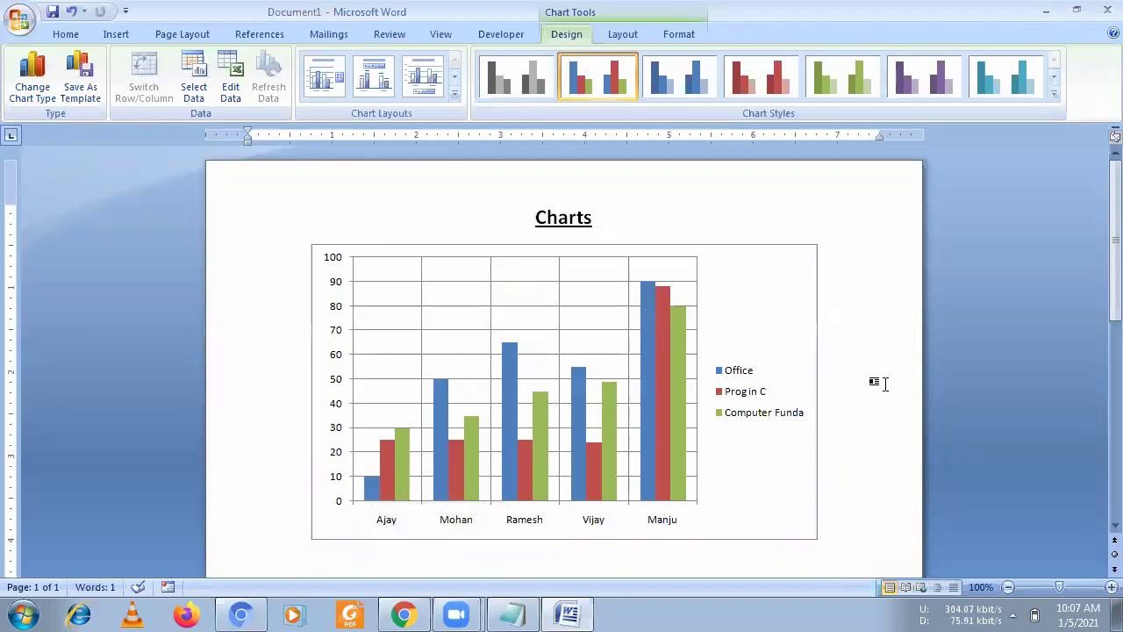
pyautogui.click(770, 336)
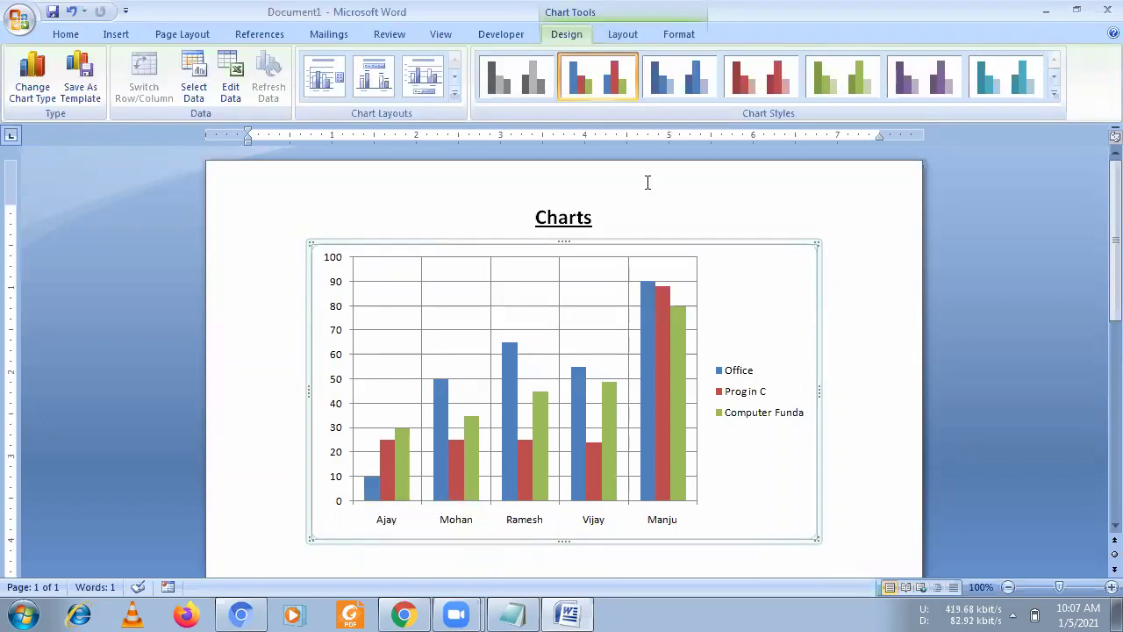
# Edit the chart data, changing Ajay's Office mark in B2 to 70, then close Excel.
pyautogui.click(232, 85)
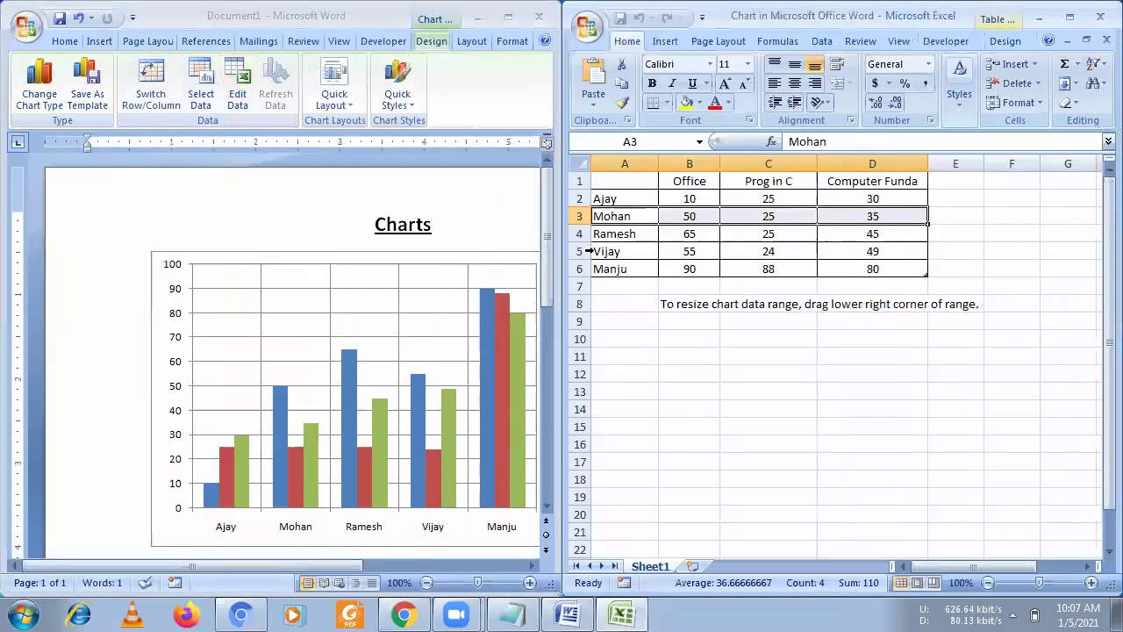
pyautogui.click(682, 201)
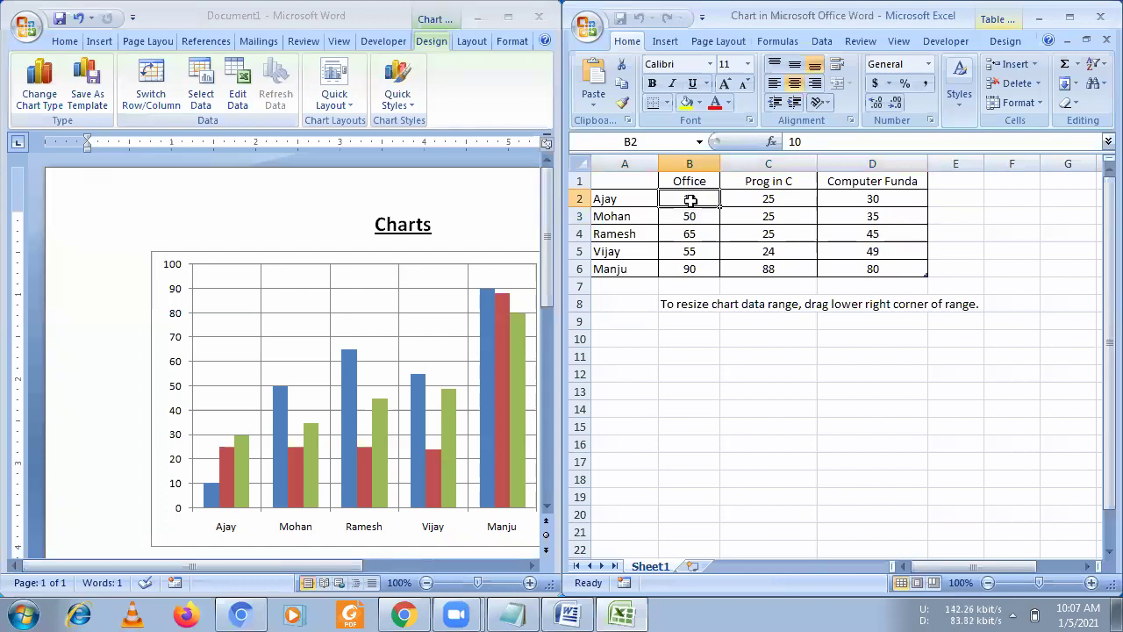
pyautogui.write('7')
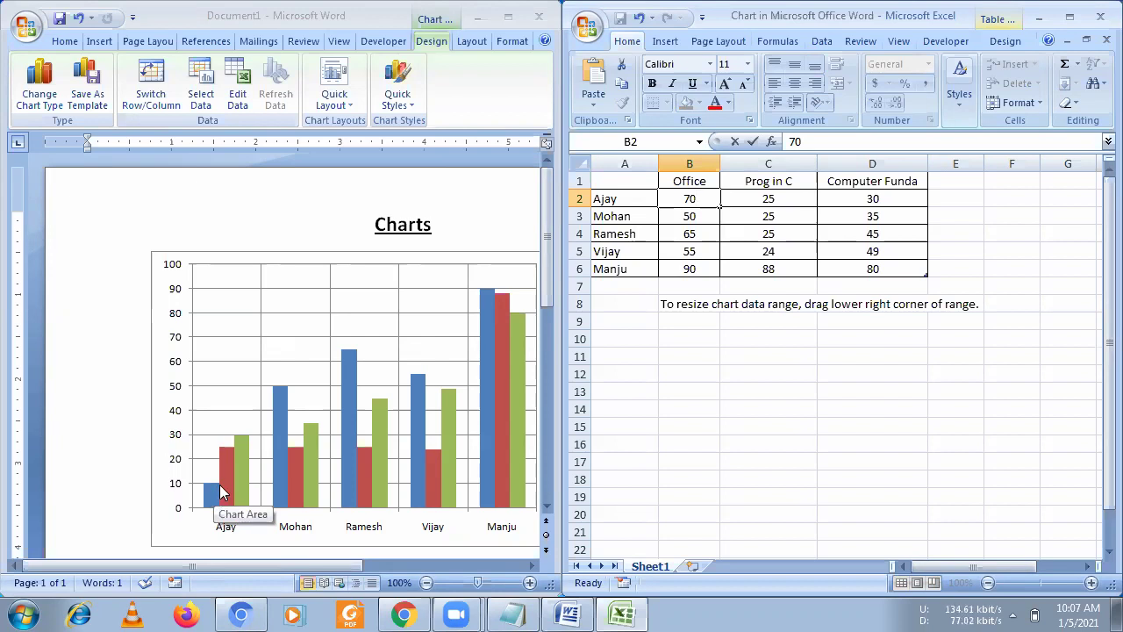
pyautogui.press('Return')
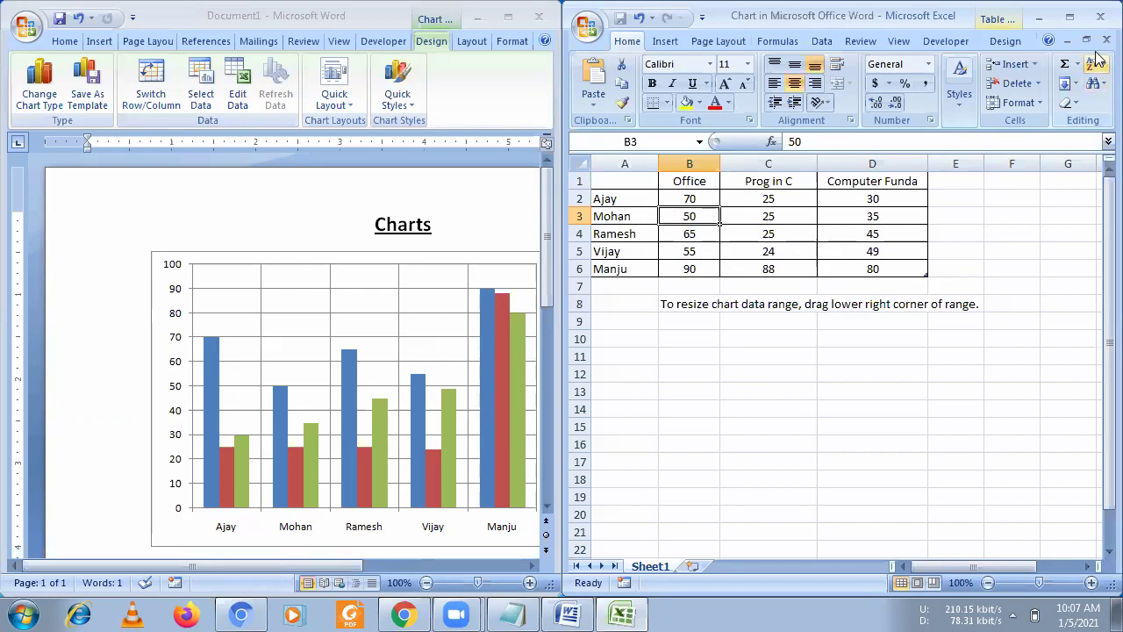
pyautogui.click(1099, 19)
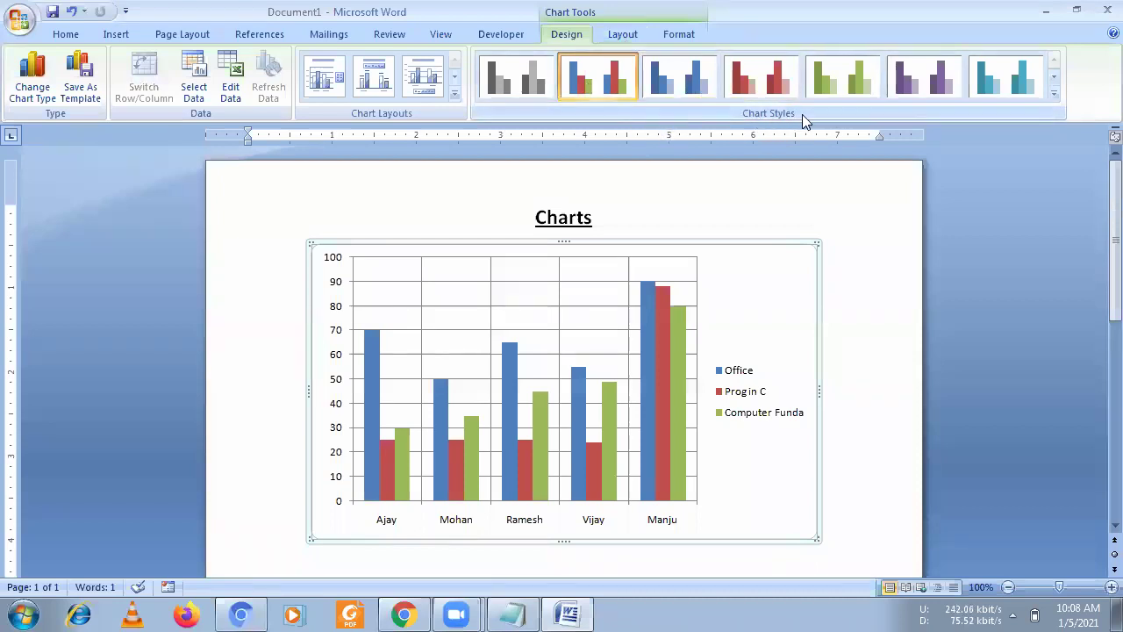
# Apply the dark chart style with red-shaded columns on a black background.
pyautogui.click(692, 87)
pyautogui.click(761, 81)
pyautogui.click(1053, 93)
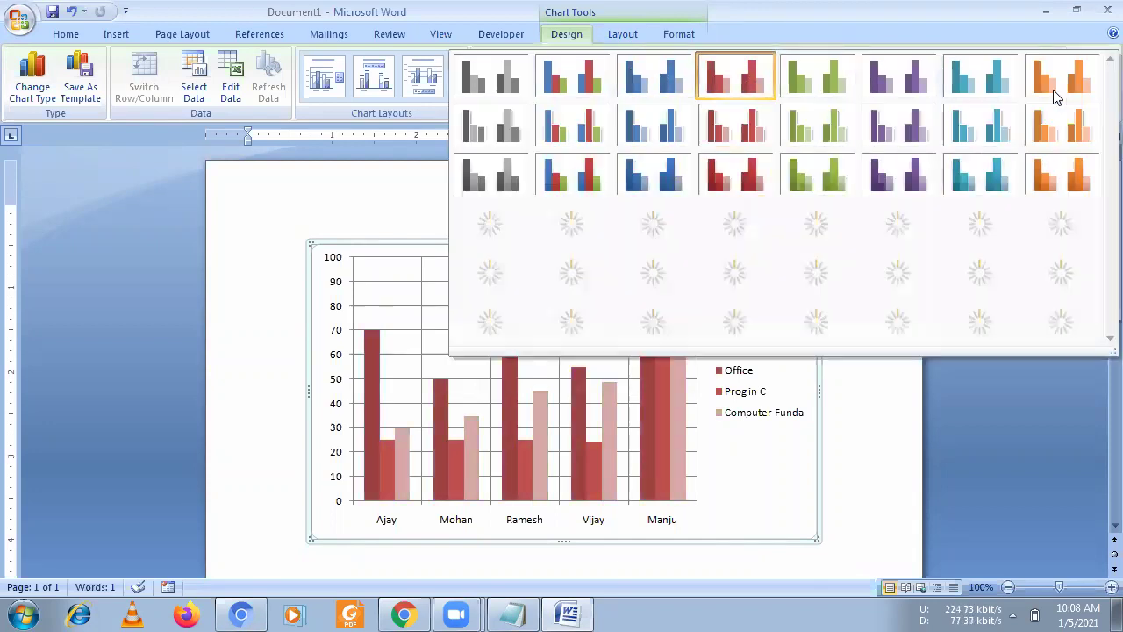
pyautogui.click(737, 321)
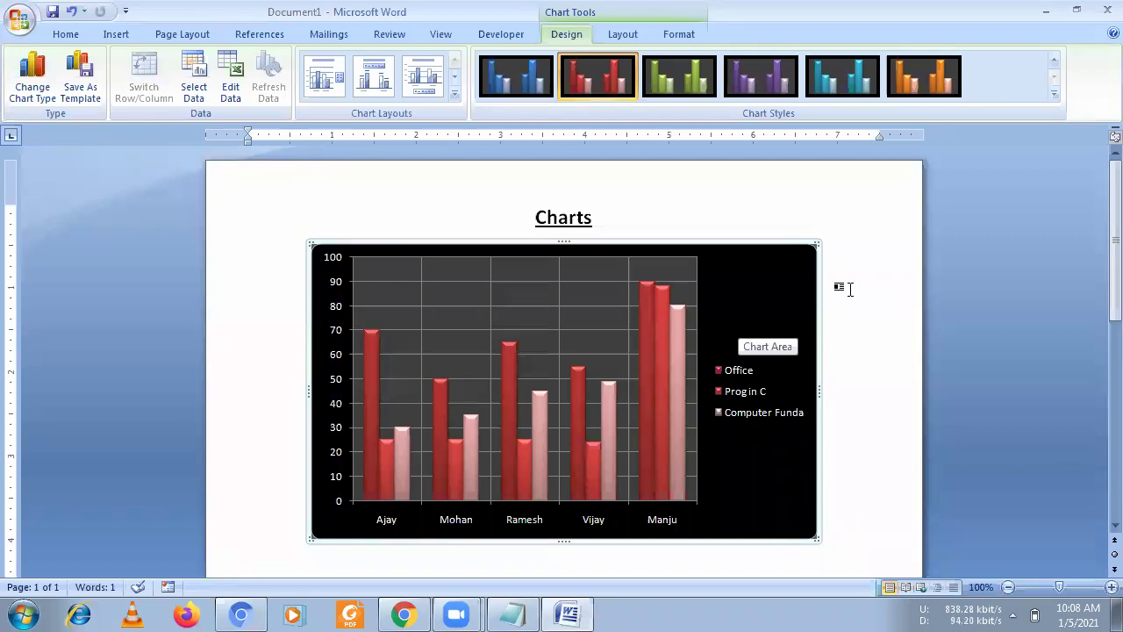
pyautogui.click(849, 290)
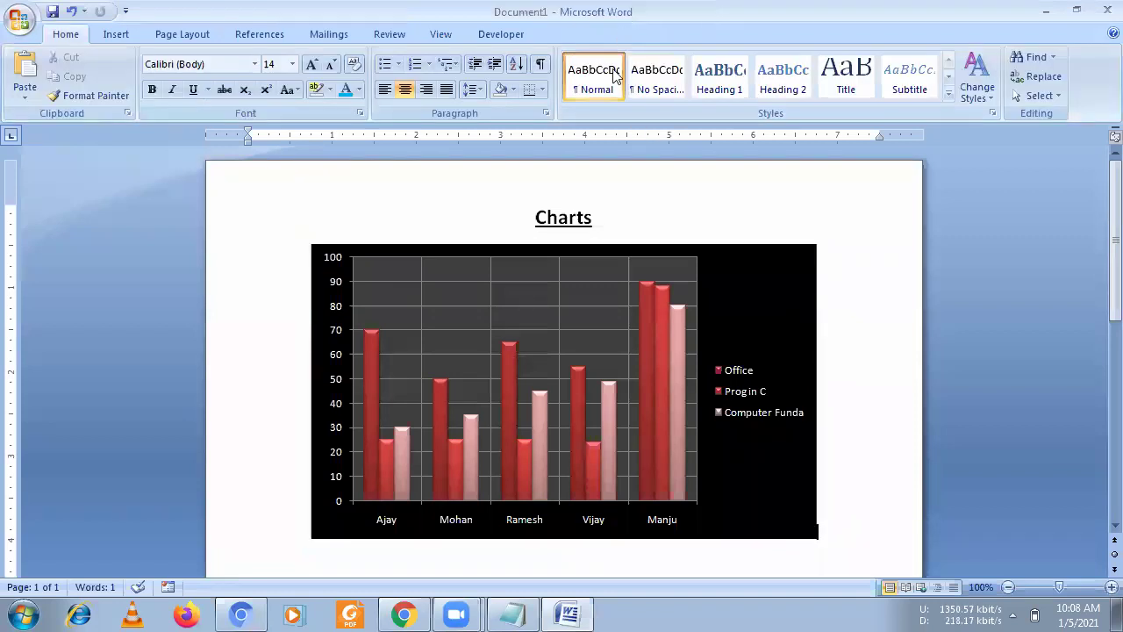
pyautogui.click(733, 296)
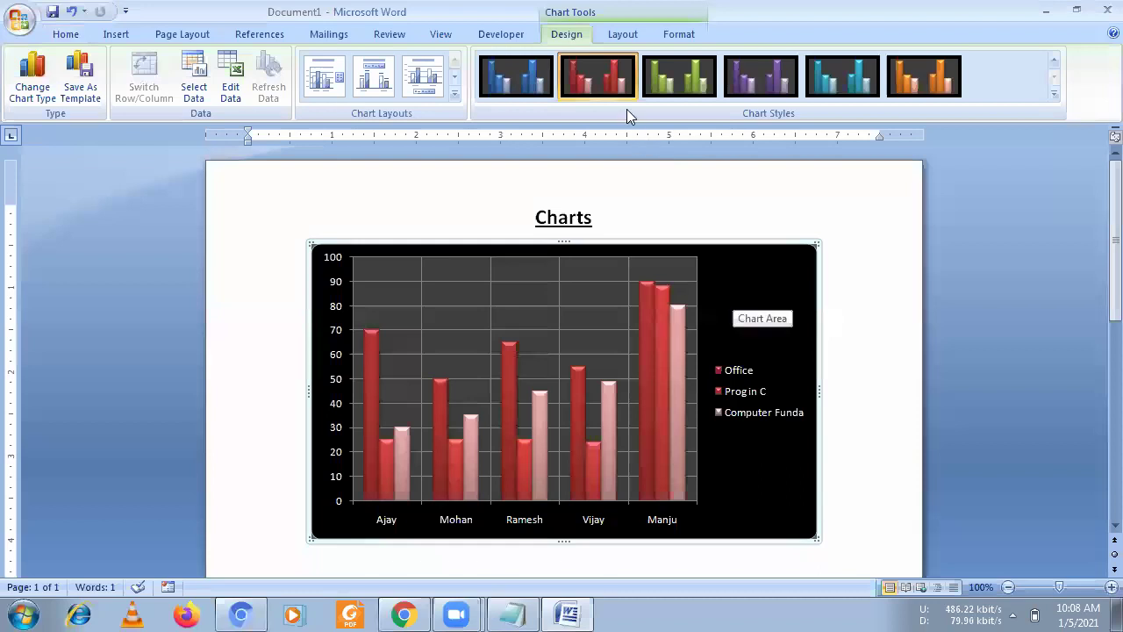
pyautogui.click(617, 34)
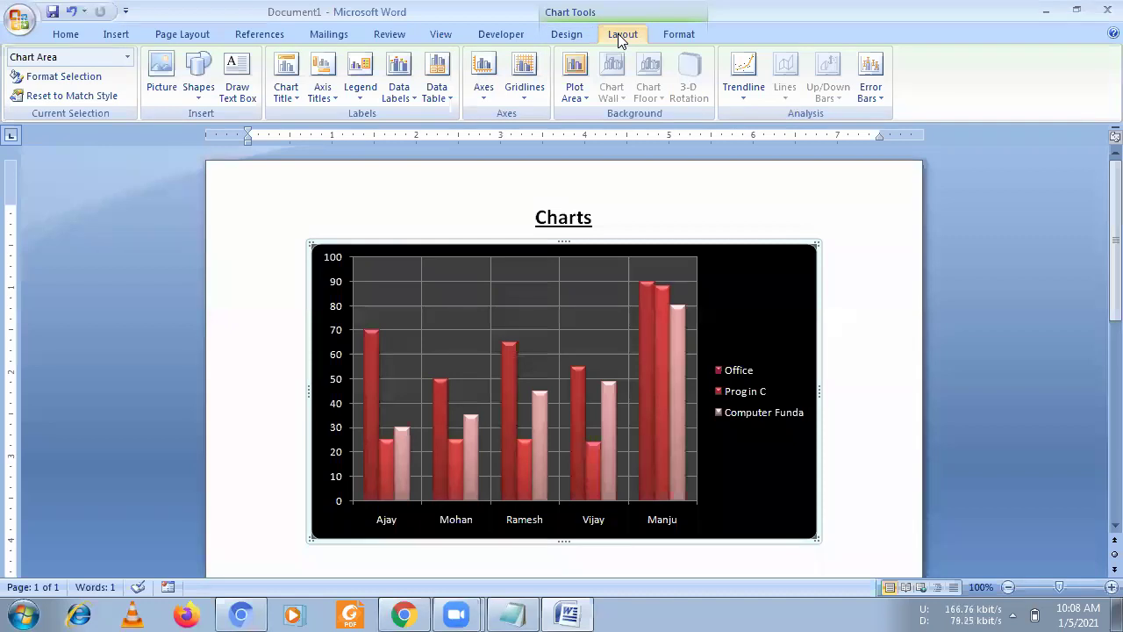
# Draw a blue right arrow shape above the Vijay bars in the chart.
pyautogui.click(198, 95)
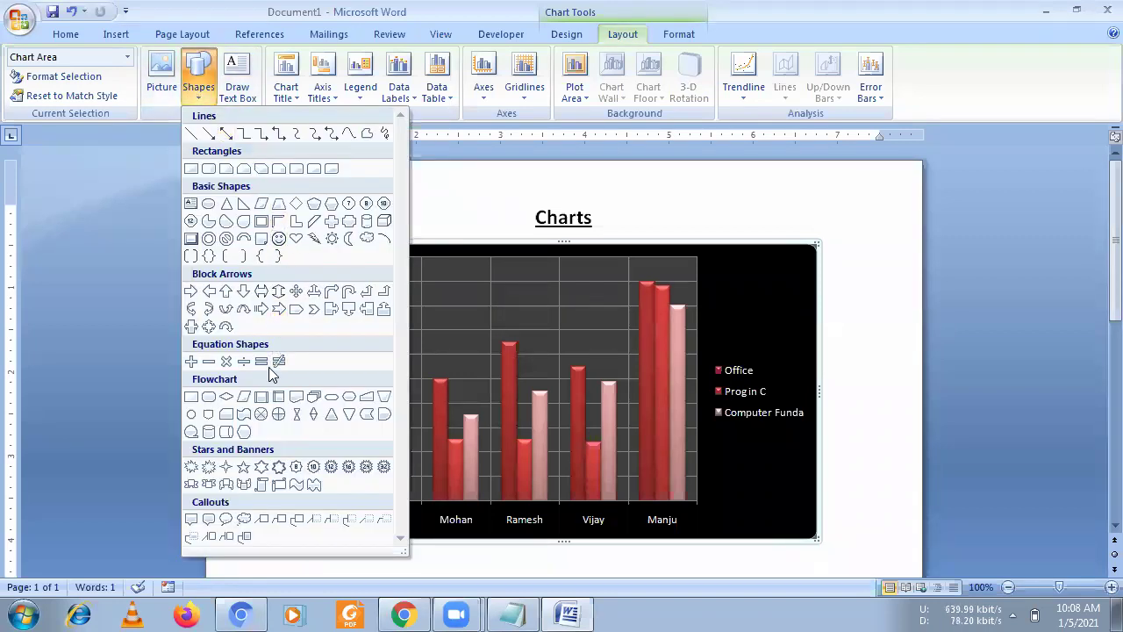
pyautogui.click(190, 290)
pyautogui.moveTo(535, 292); pyautogui.dragTo(634, 337)
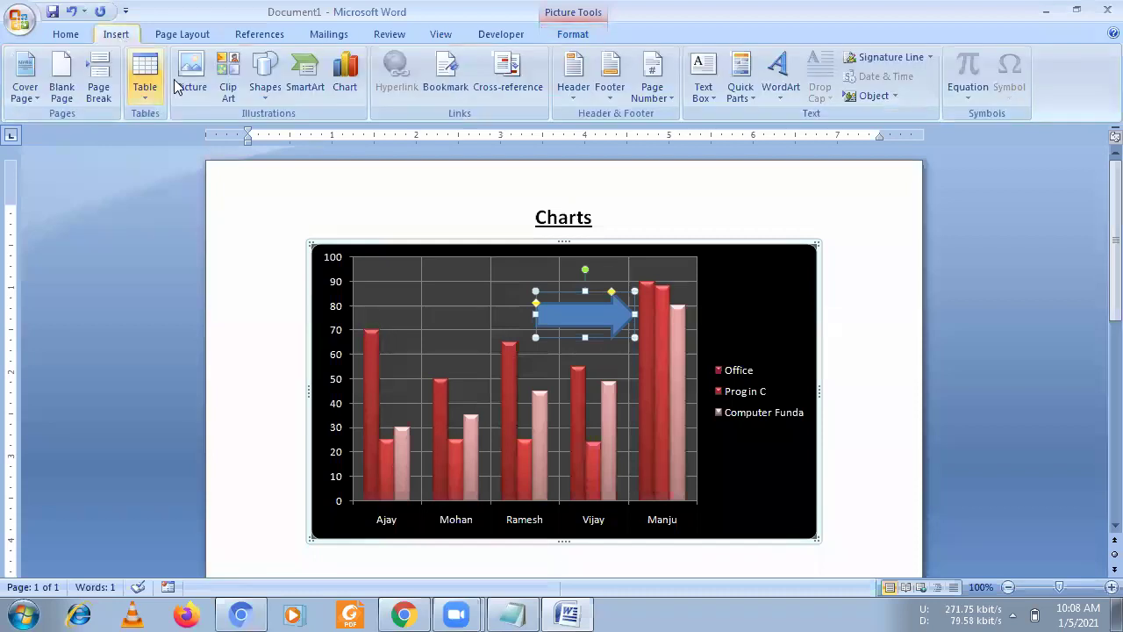
pyautogui.click(740, 275)
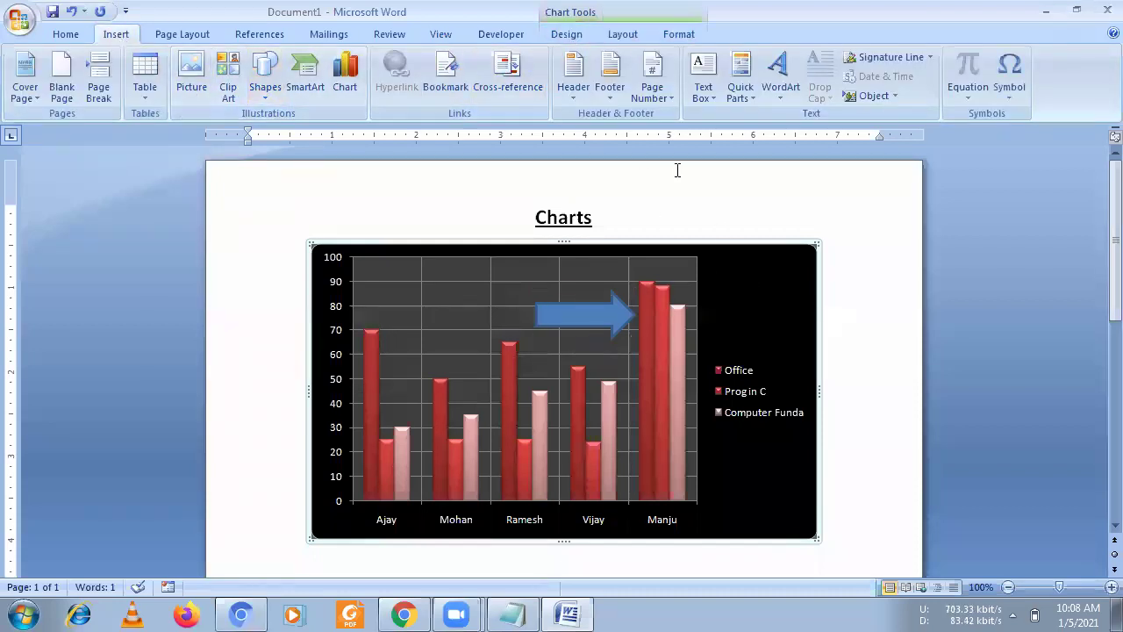
# Draw an oval speech callout shape above Ajay's bars.
pyautogui.click(622, 35)
pyautogui.click(198, 87)
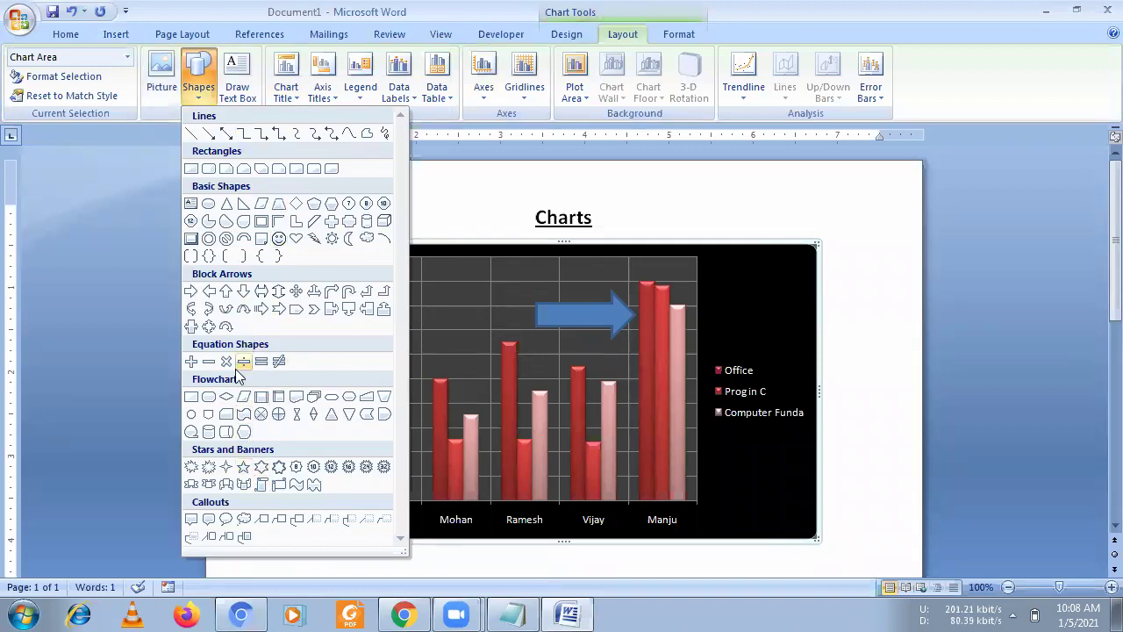
pyautogui.click(227, 518)
pyautogui.moveTo(379, 273)
pyautogui.mouseDown()
pyautogui.moveTo(419, 349)
pyautogui.moveTo(436, 344)
pyautogui.mouseUp()
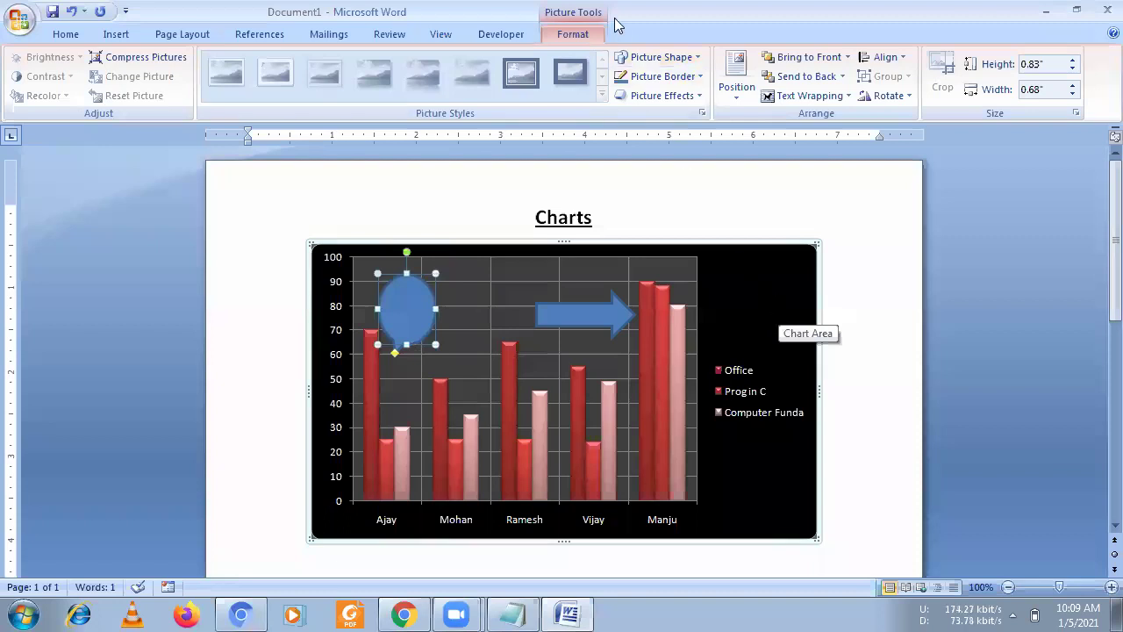
pyautogui.click(783, 267)
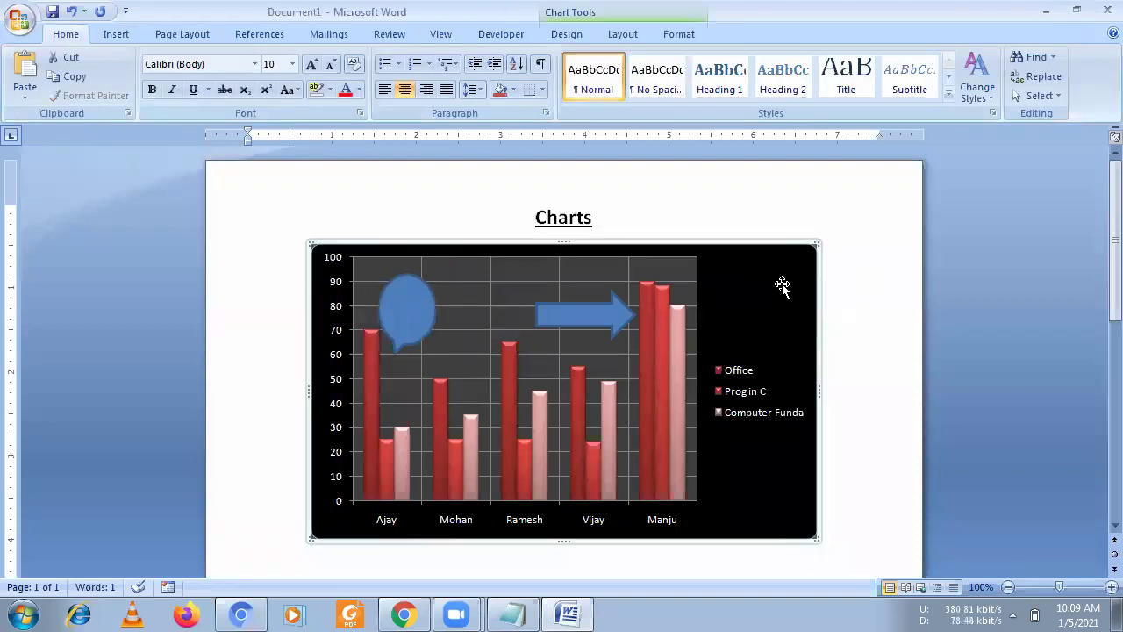
pyautogui.click(614, 35)
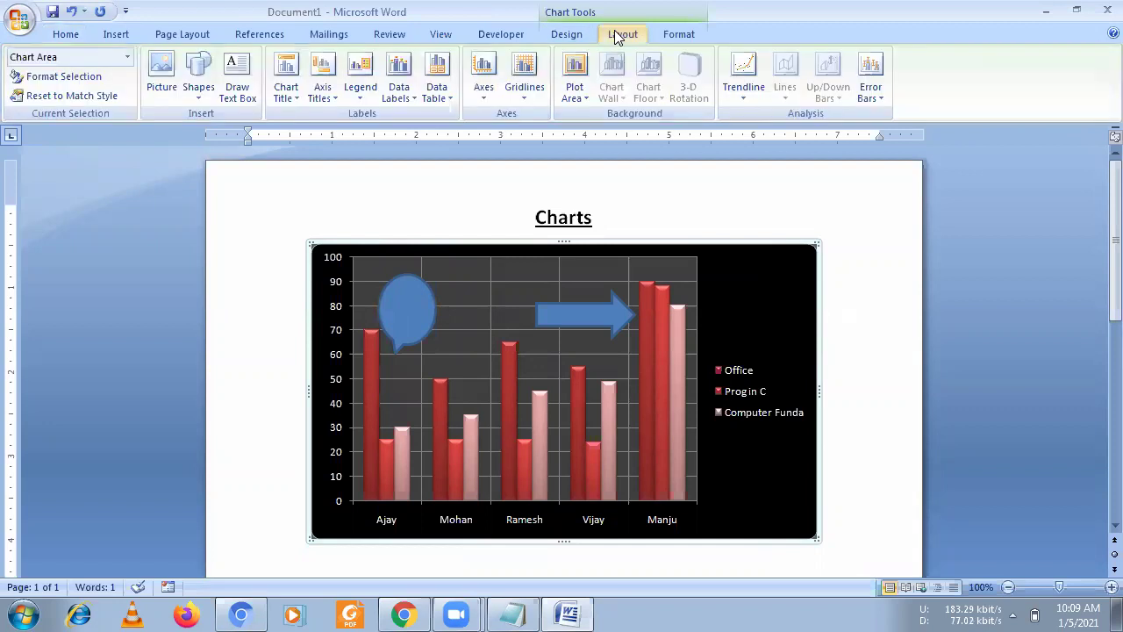
# Draw a text box below the chart legend.
pyautogui.click(250, 98)
pyautogui.click(244, 65)
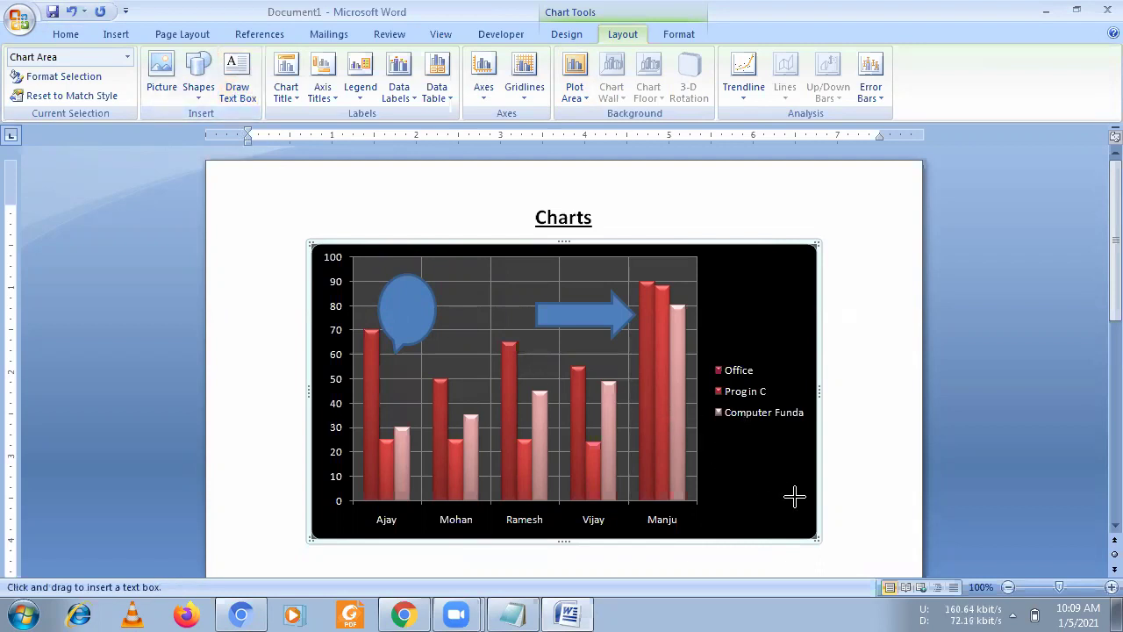
pyautogui.moveTo(794, 497); pyautogui.dragTo(710, 439)
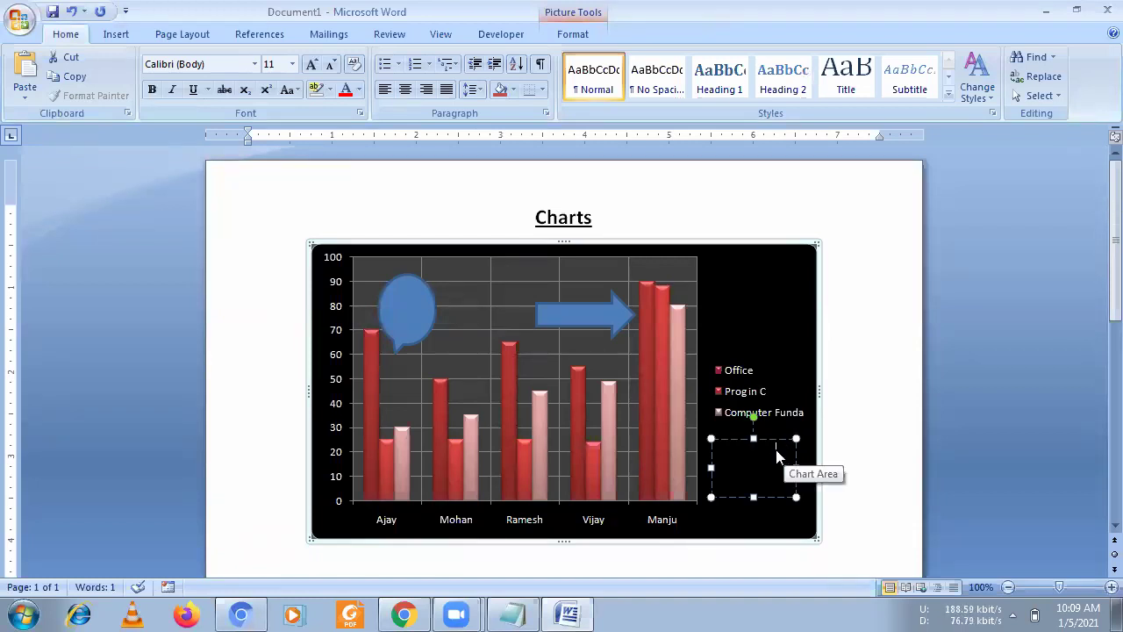
# Color the 'Sai College' text in the text box white.
pyautogui.moveTo(782, 450); pyautogui.dragTo(712, 452)
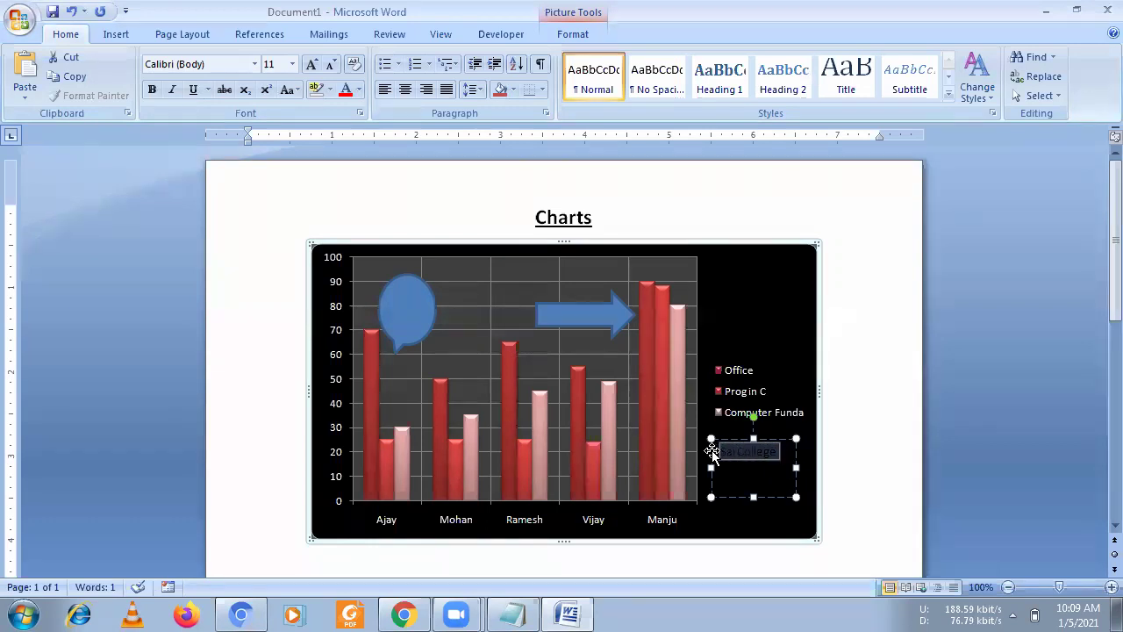
pyautogui.click(359, 91)
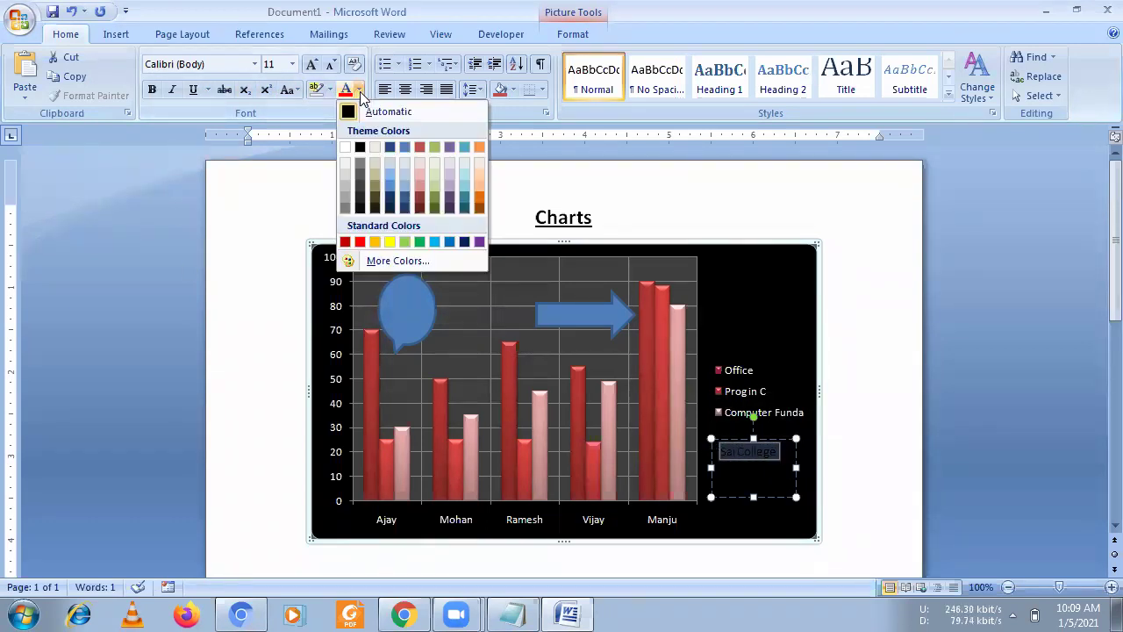
pyautogui.click(345, 147)
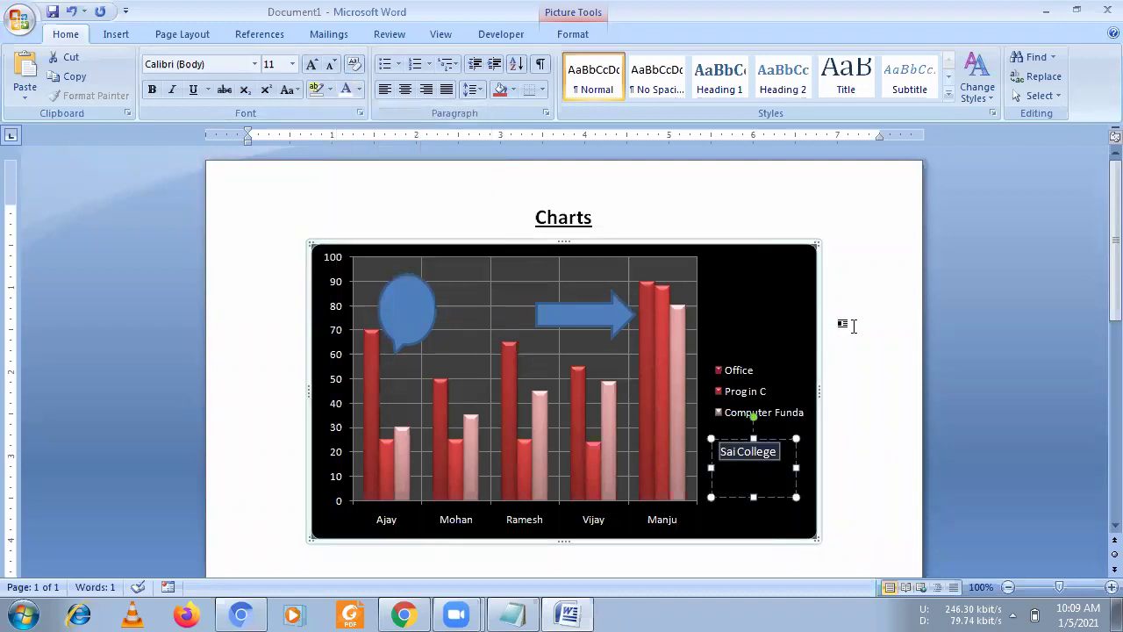
pyautogui.click(844, 324)
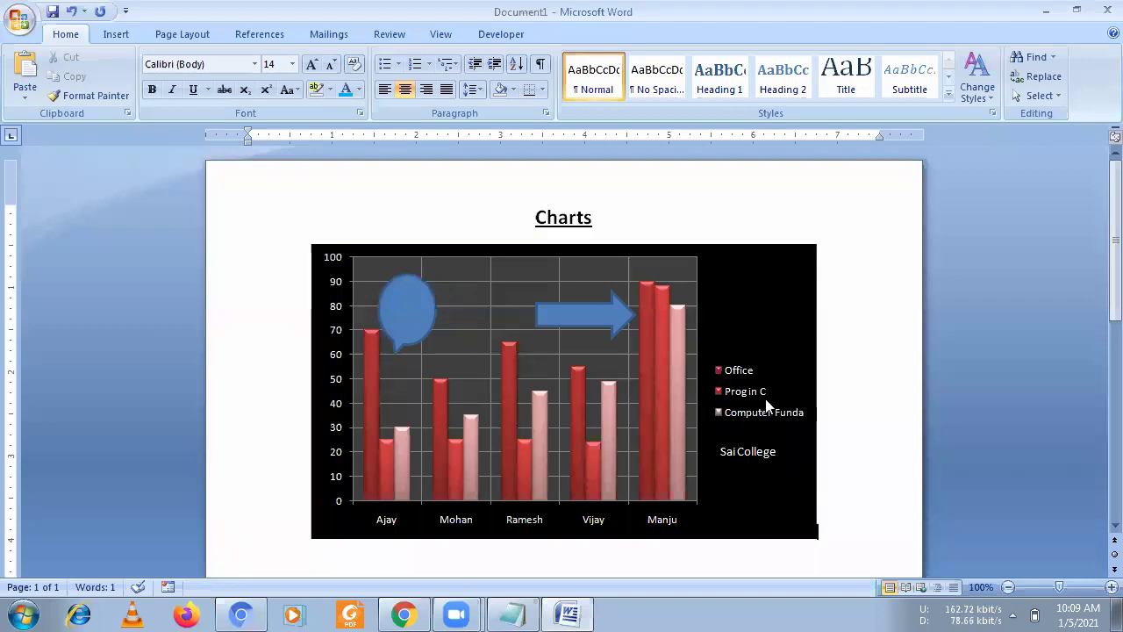
pyautogui.click(749, 309)
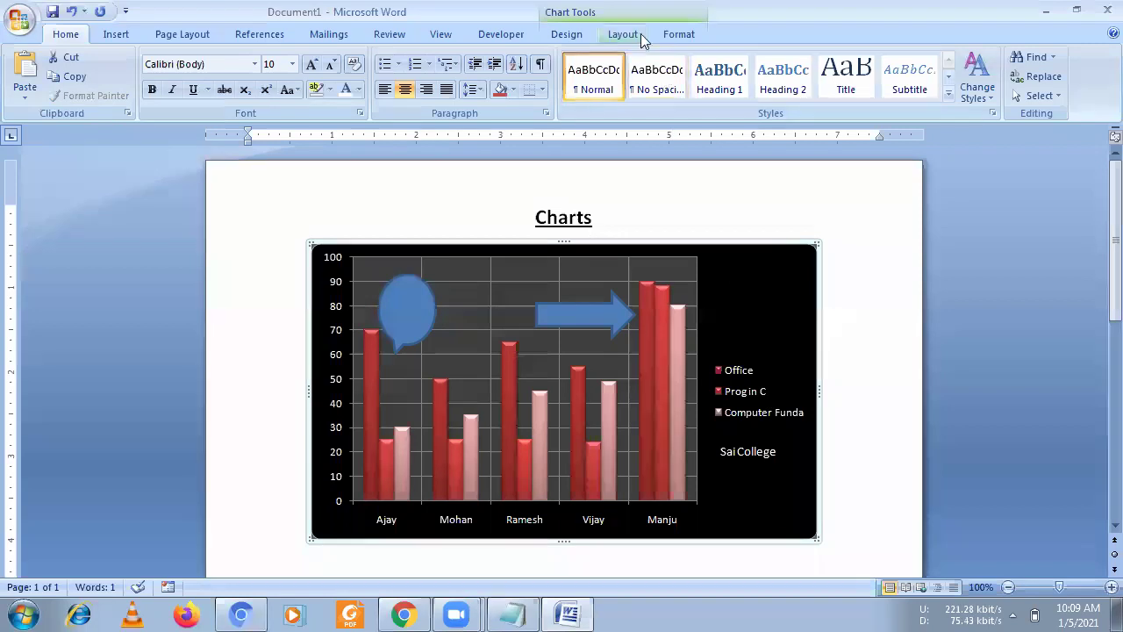
pyautogui.click(633, 36)
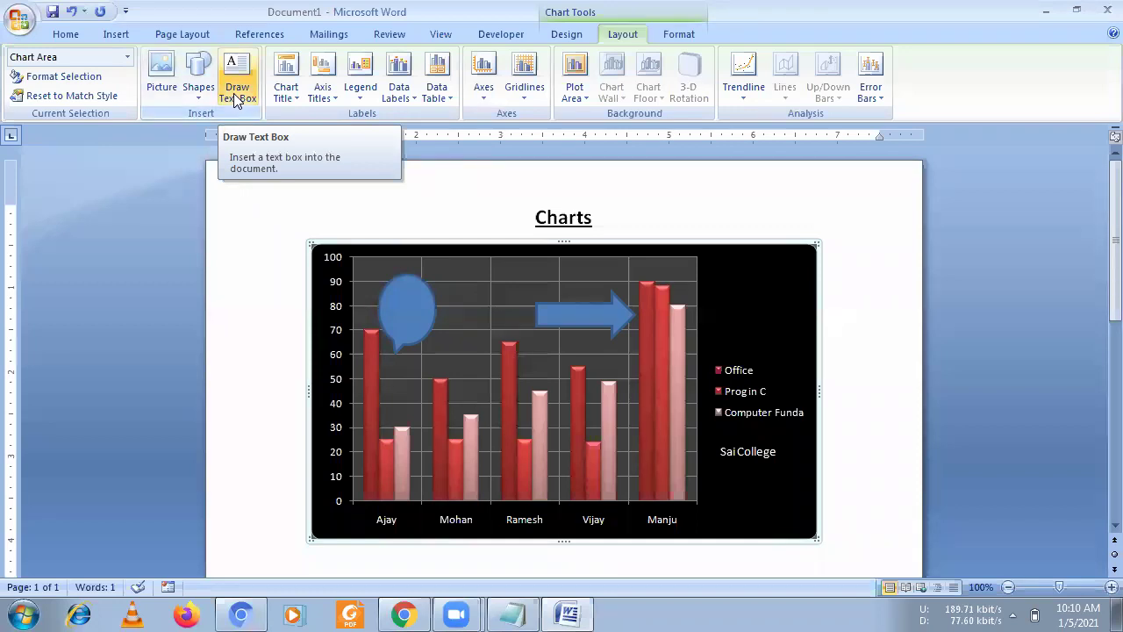
# Add a chart title above the plot reading 'PGDCA Results'.
pyautogui.click(297, 103)
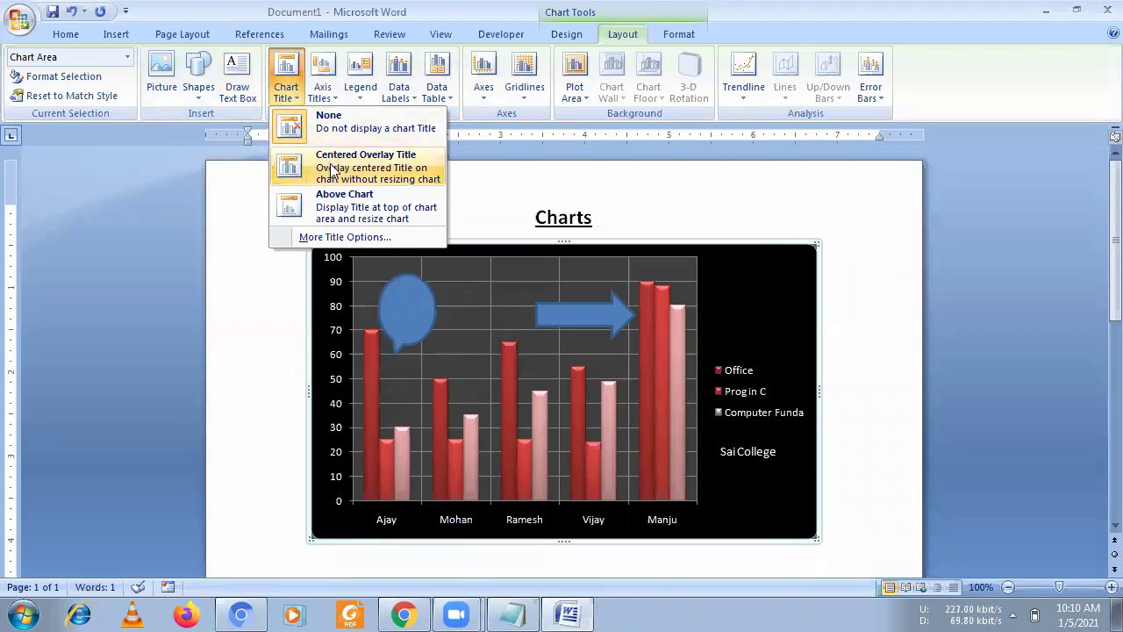
pyautogui.click(333, 208)
pyautogui.click(558, 269)
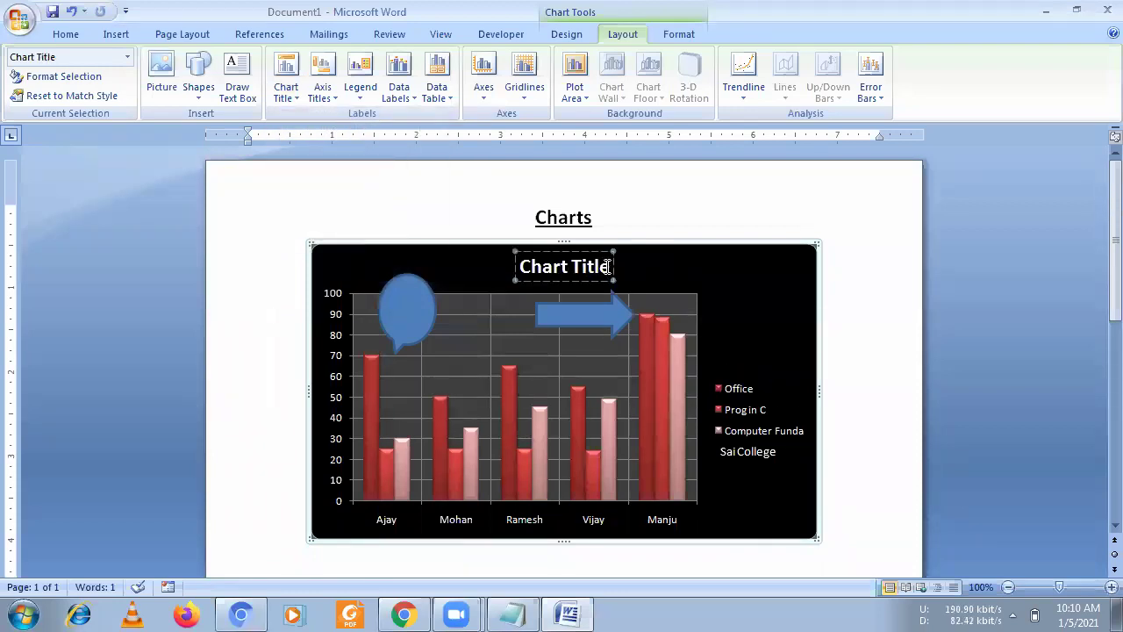
pyautogui.moveTo(606, 268); pyautogui.dragTo(522, 268)
pyautogui.write('PGDCA')
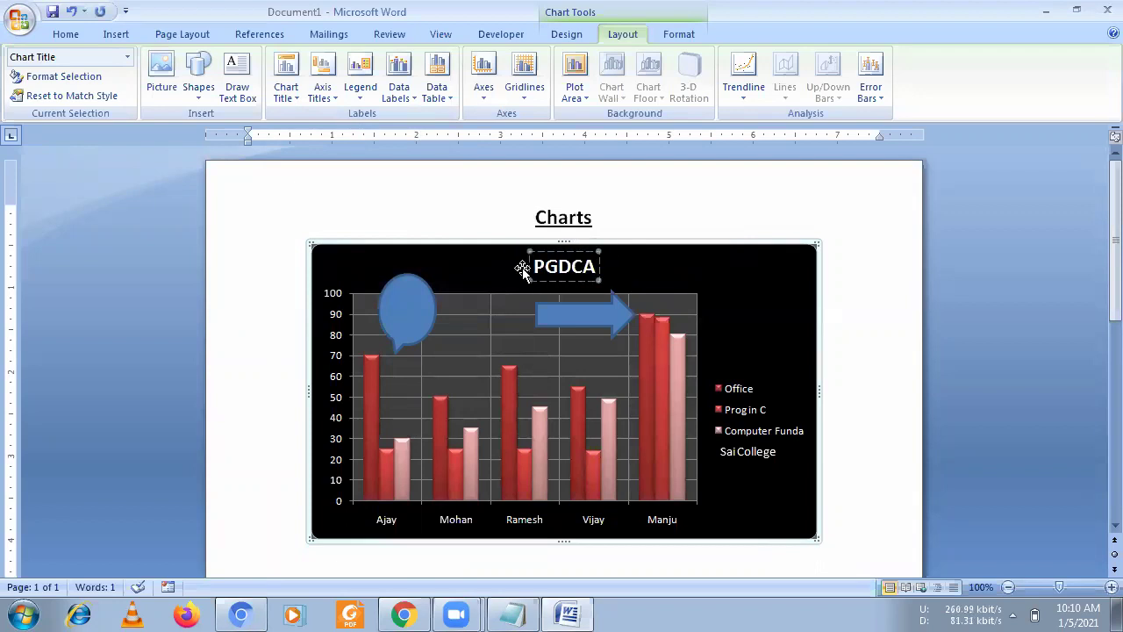
pyautogui.write(' Results')
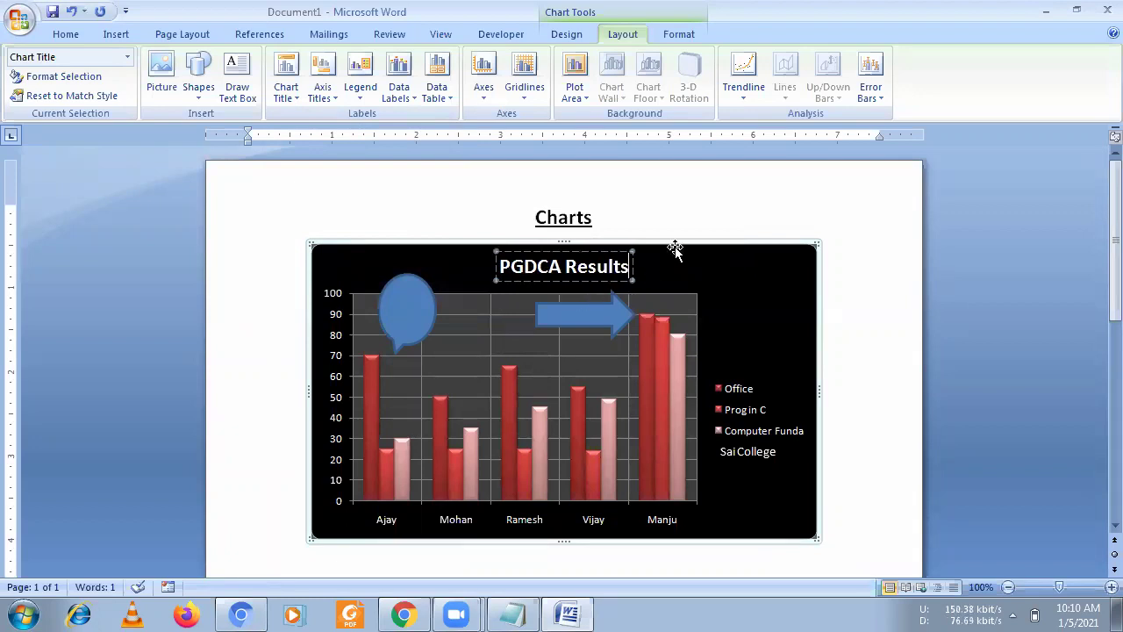
pyautogui.click(757, 298)
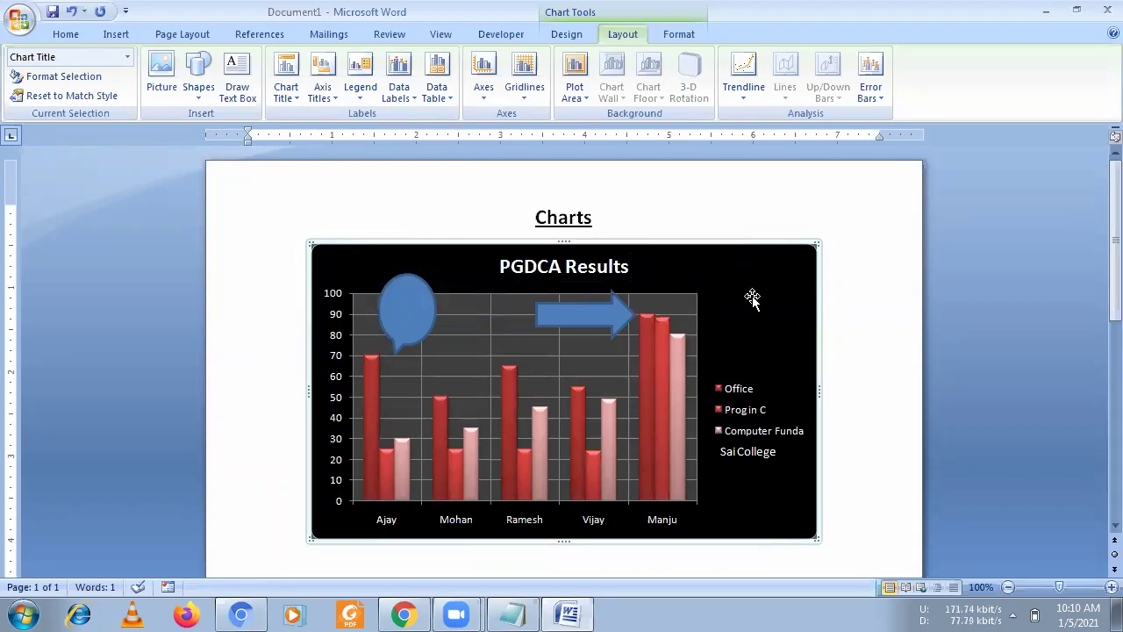
# Review More Title Options for the PGDCA Results title, then close the settings.
pyautogui.click(595, 270)
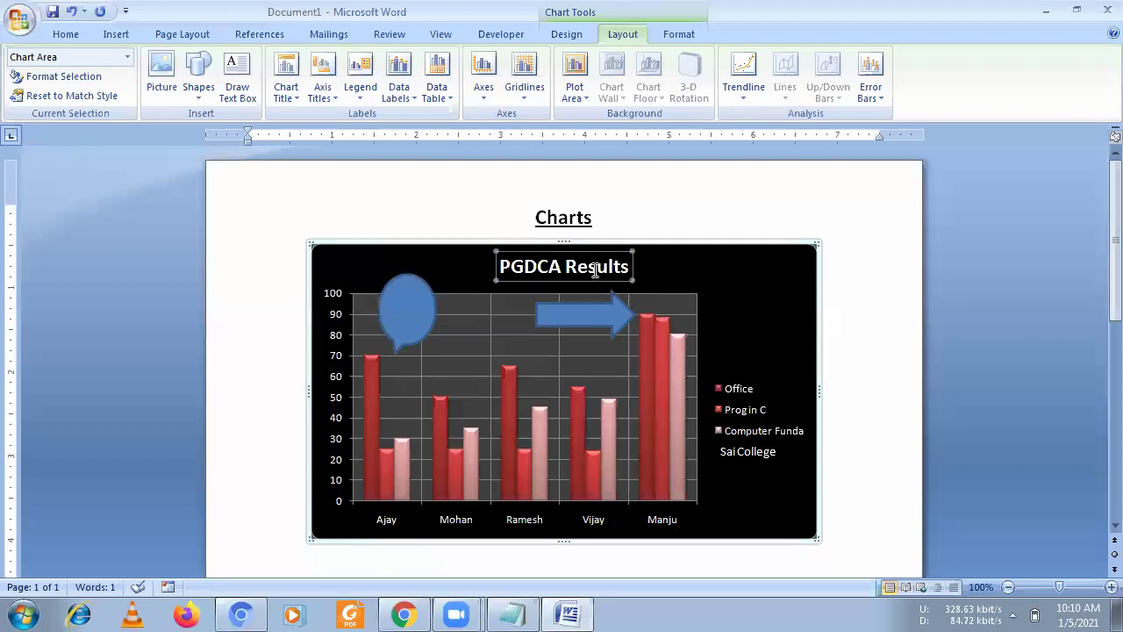
pyautogui.click(295, 100)
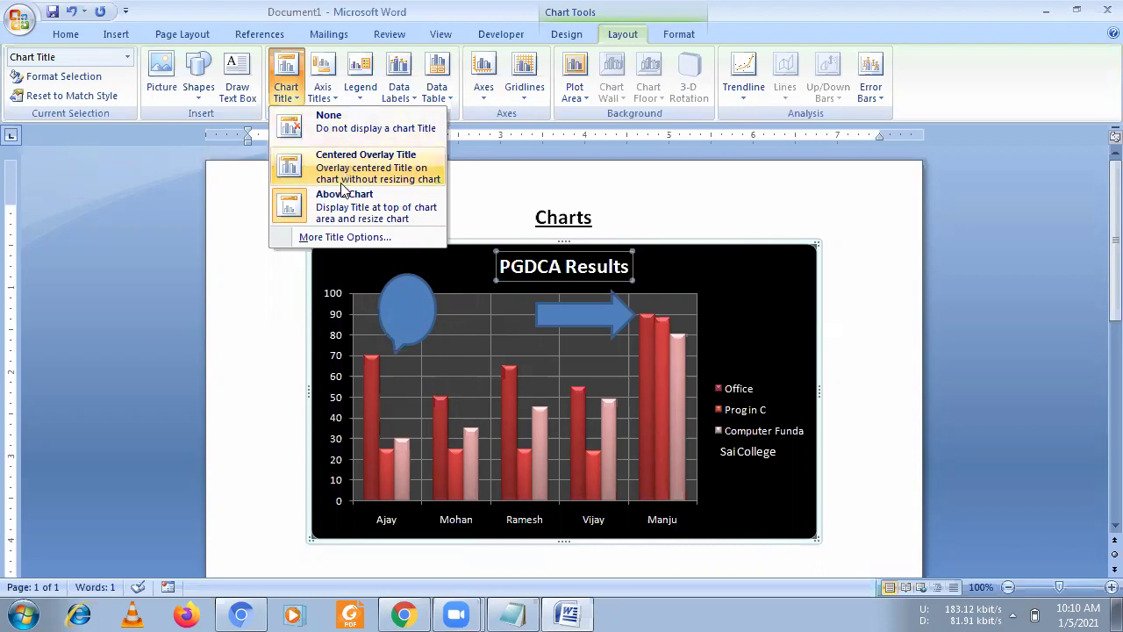
pyautogui.click(346, 242)
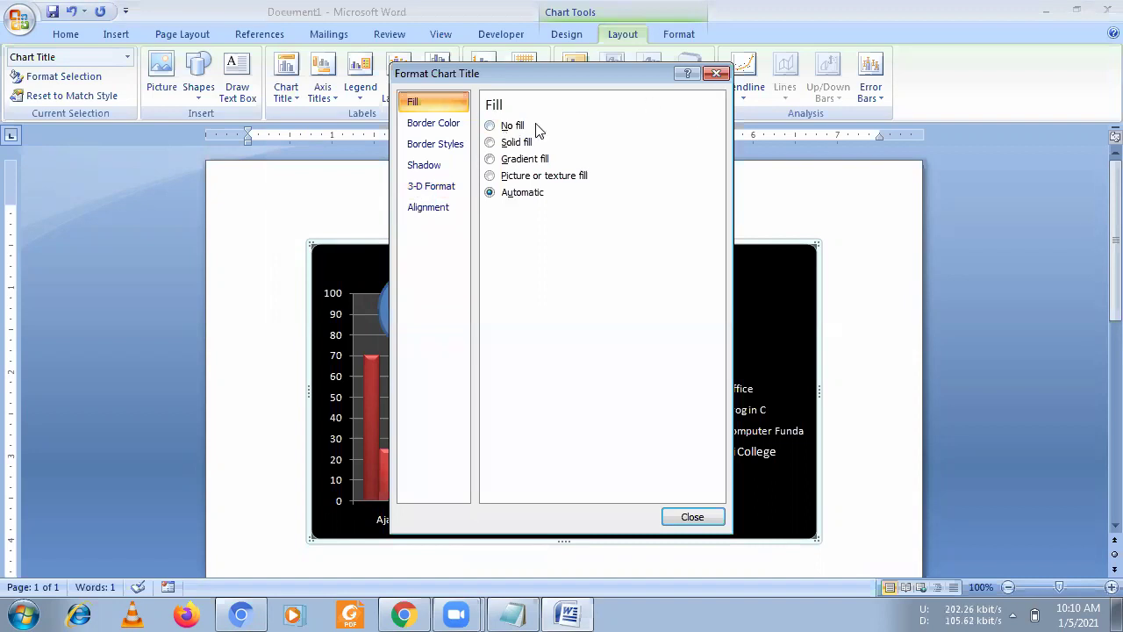
pyautogui.click(716, 73)
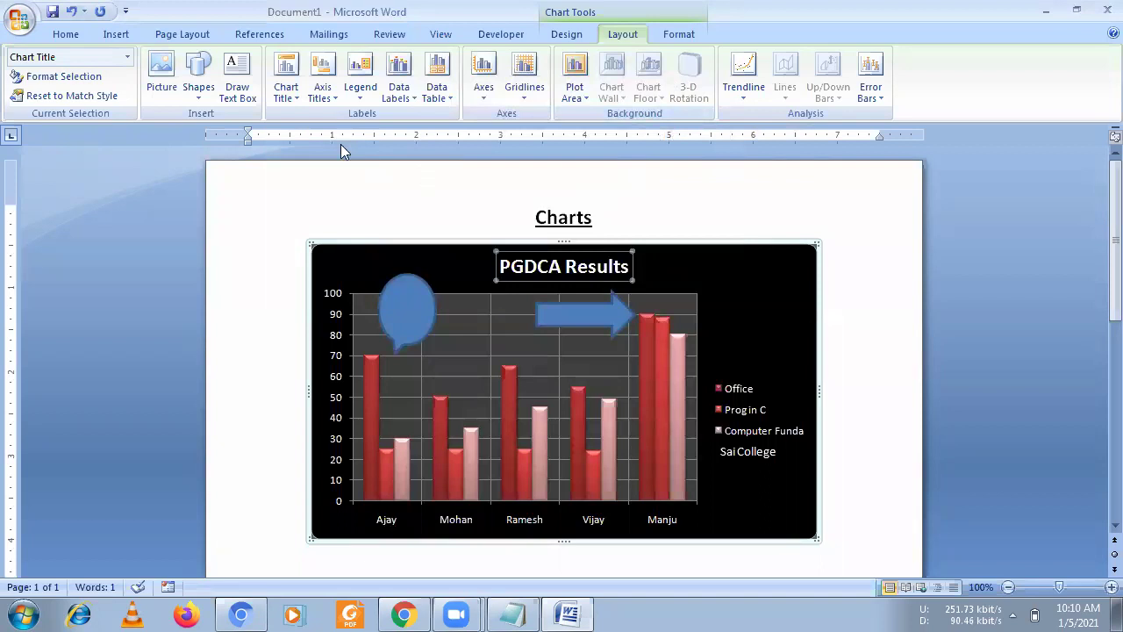
pyautogui.click(330, 96)
pyautogui.moveTo(397, 117)
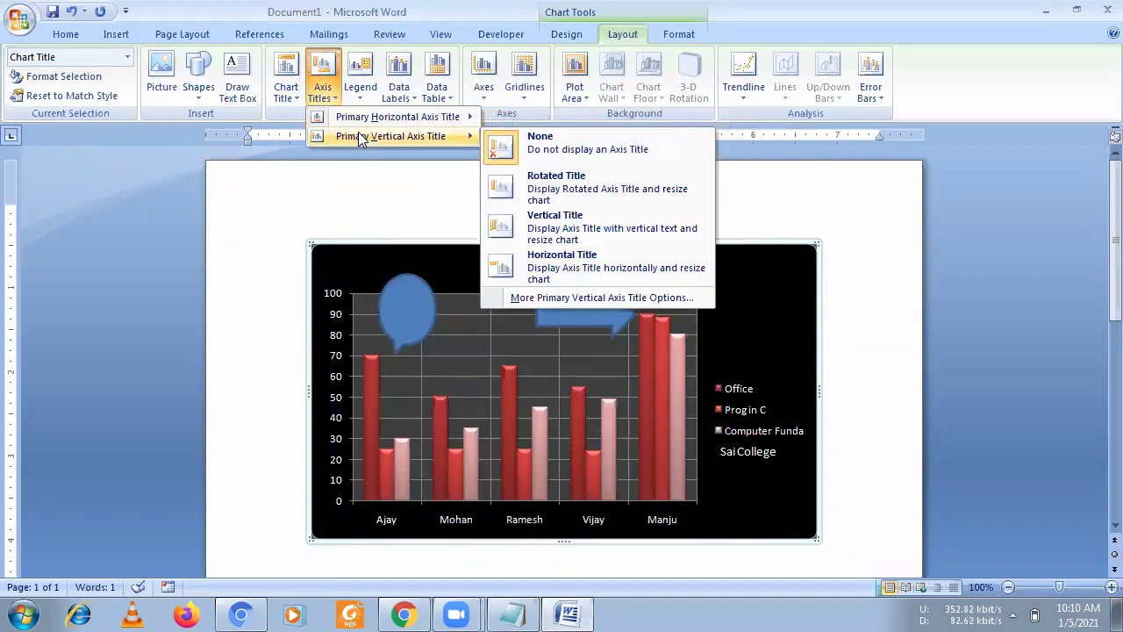
pyautogui.moveTo(390, 136)
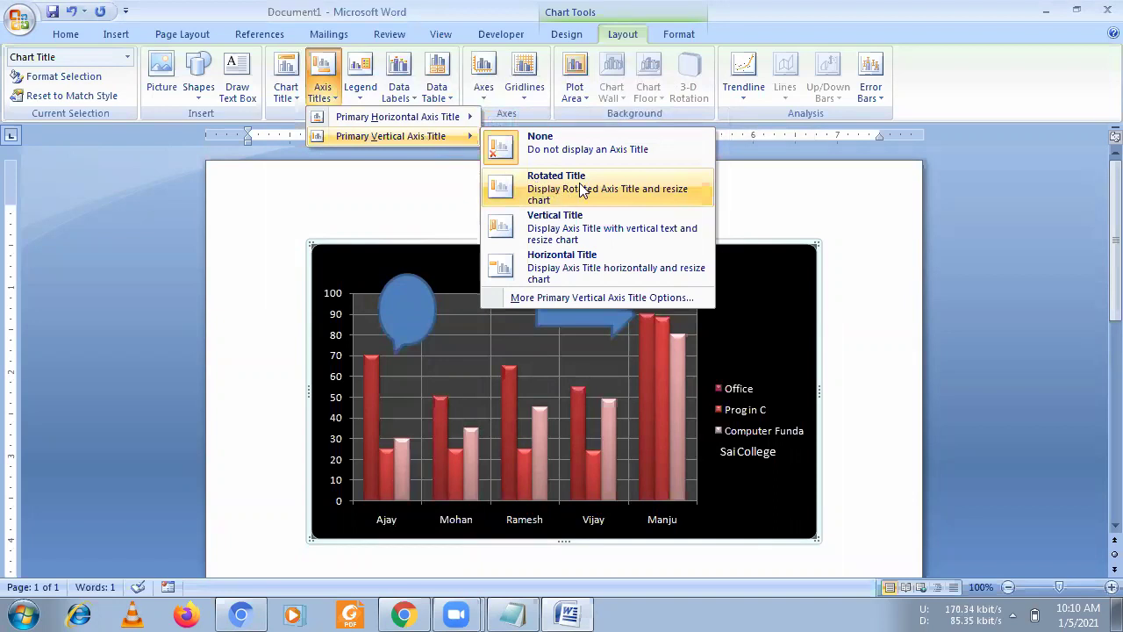
# Add a rotated vertical axis title reading 'Marks'.
pyautogui.click(581, 191)
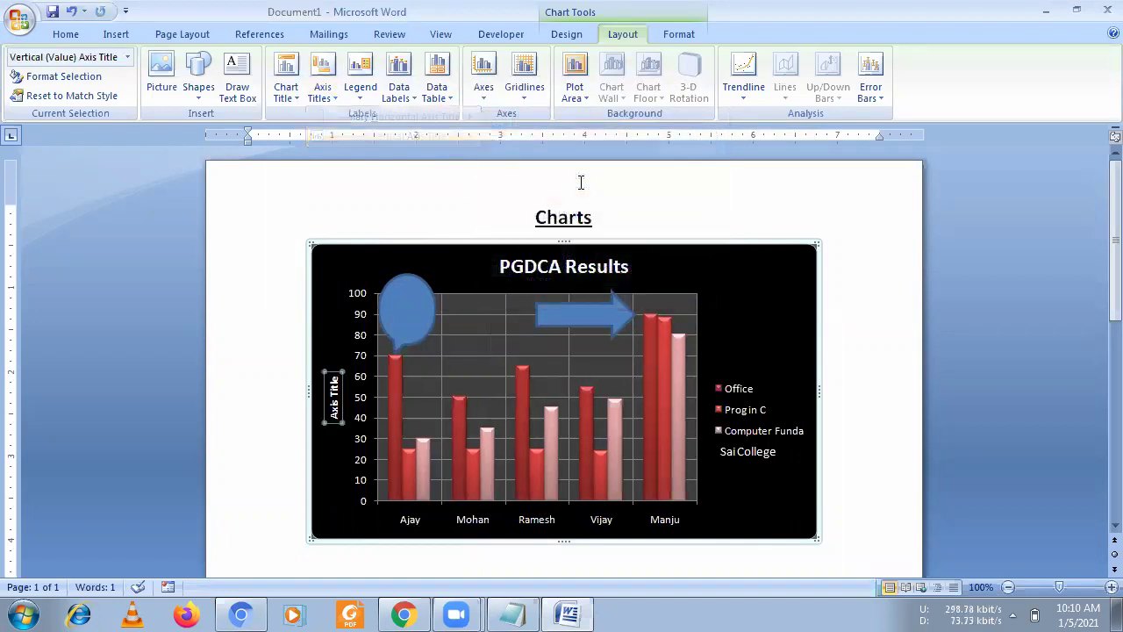
pyautogui.click(334, 408)
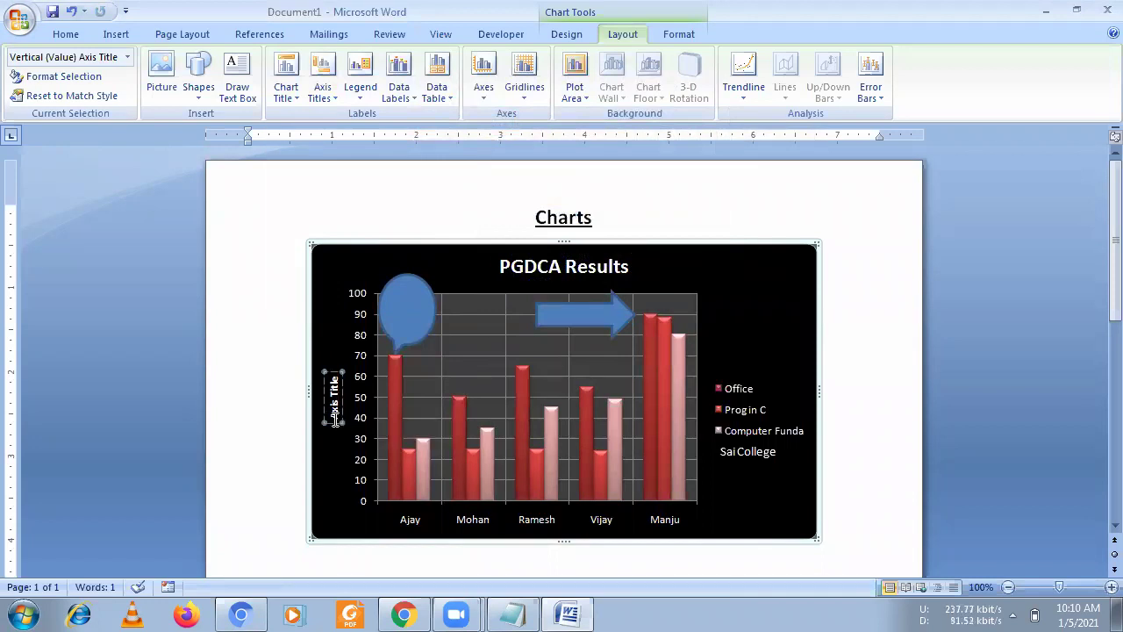
pyautogui.moveTo(337, 414); pyautogui.dragTo(333, 372)
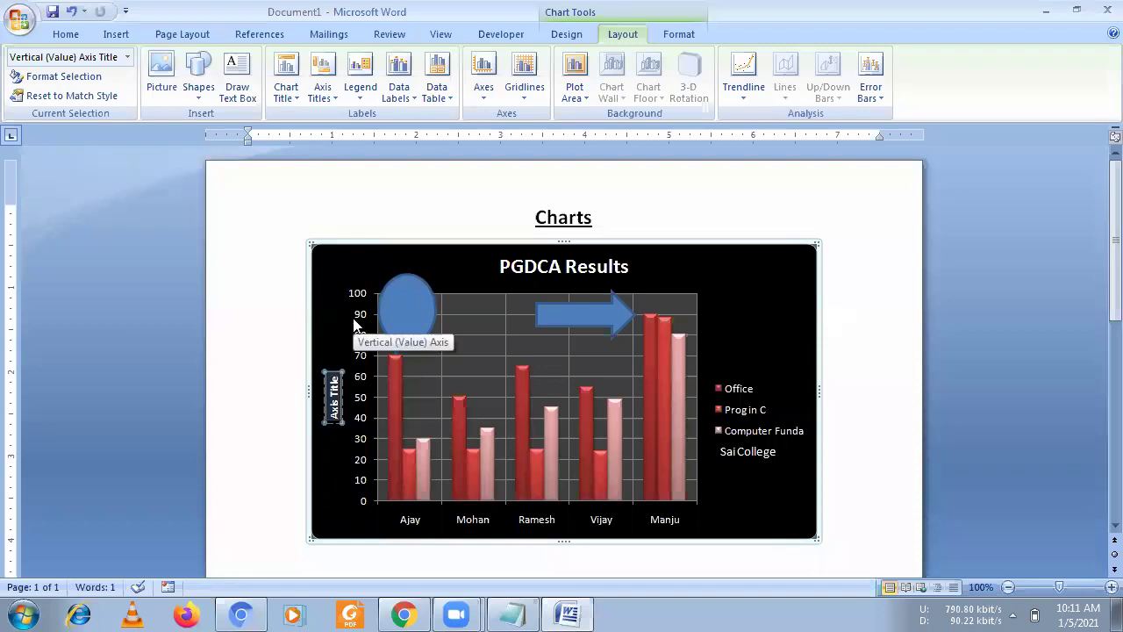
pyautogui.write('Marks')
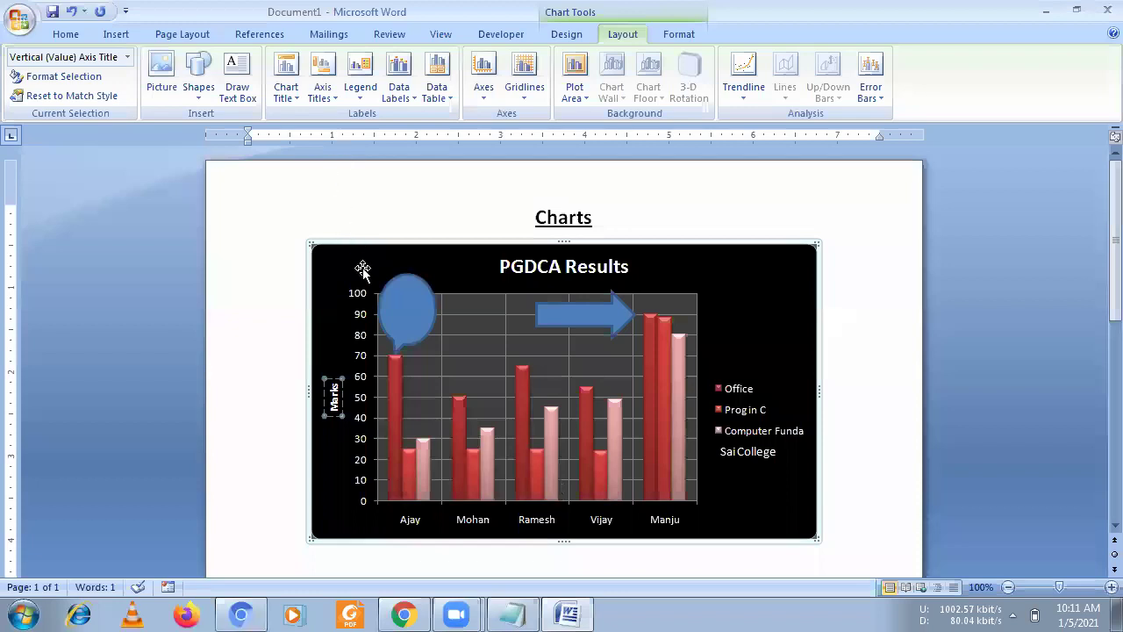
# Add a horizontal axis title below the axis reading 'Student Name'.
pyautogui.click(324, 95)
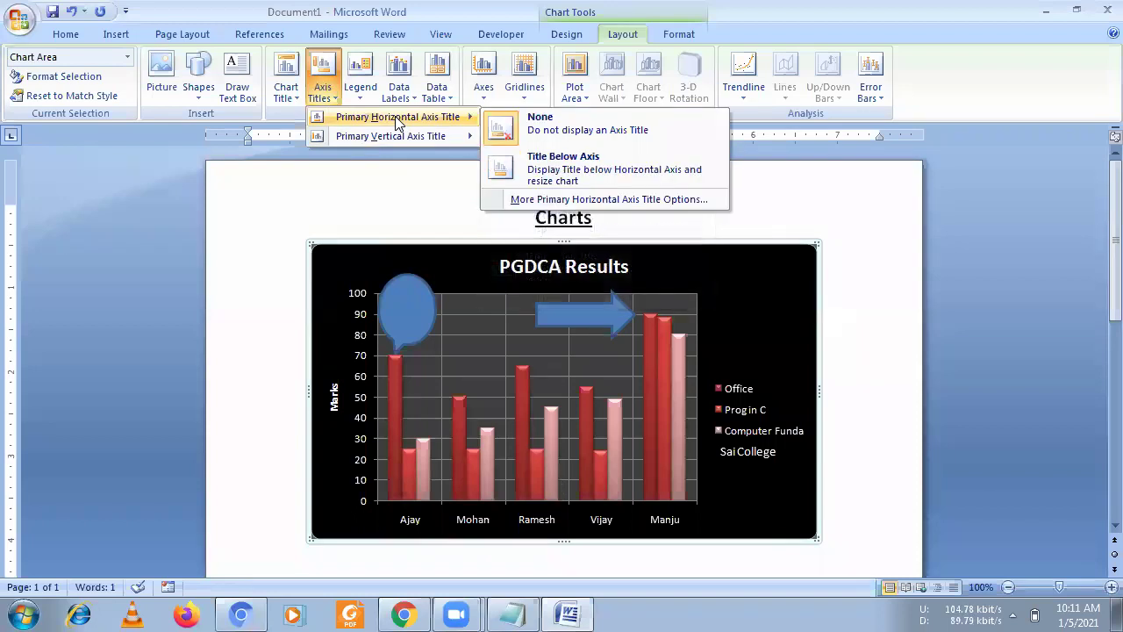
pyautogui.moveTo(396, 116)
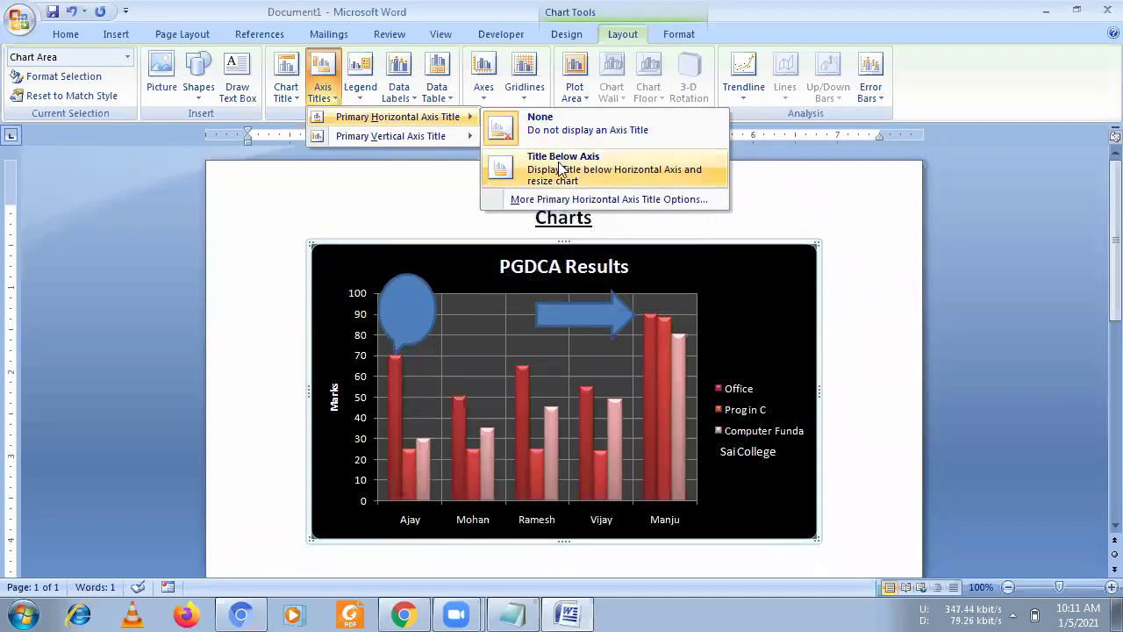
pyautogui.click(559, 168)
pyautogui.moveTo(518, 518); pyautogui.dragTo(560, 517)
pyautogui.write('Student Name')
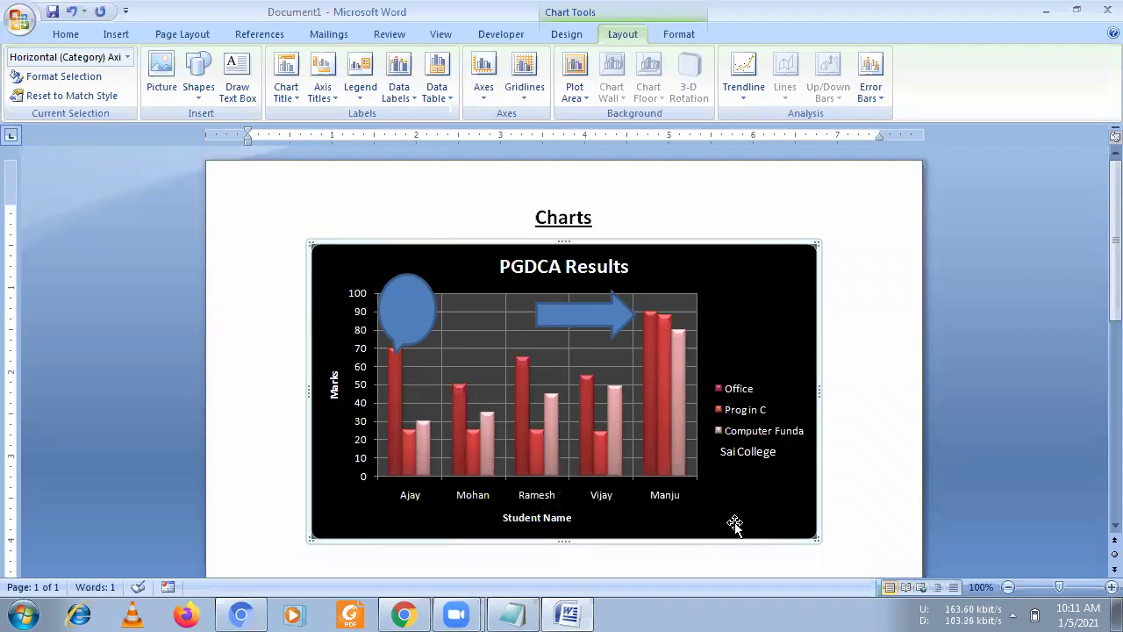
pyautogui.click(487, 521)
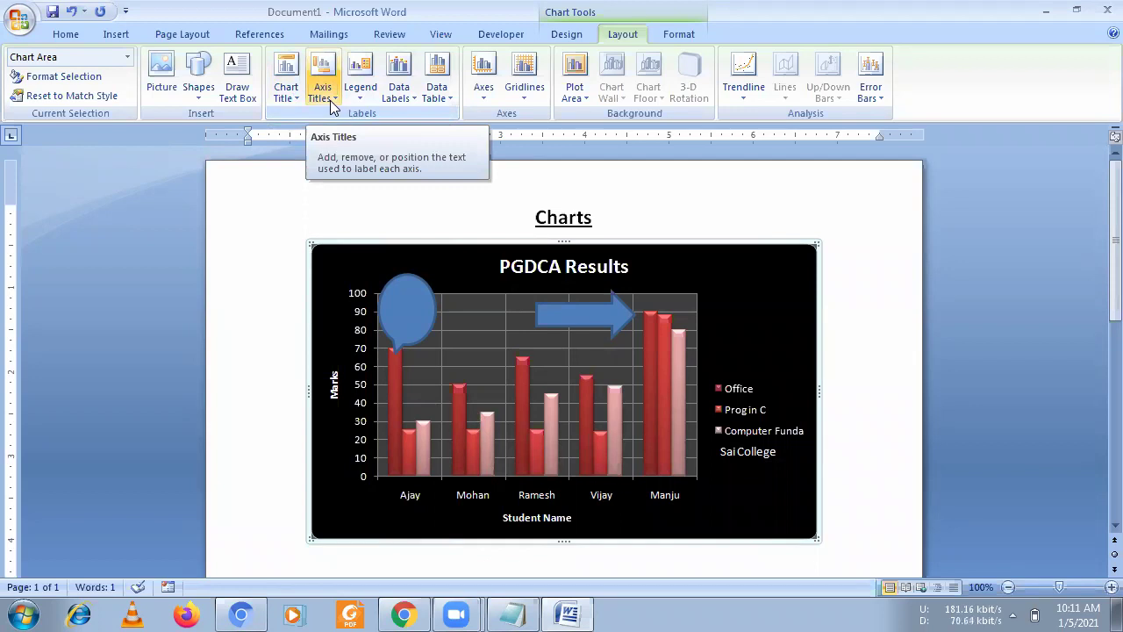
# Move the legend to the top, then delete the blue arrow and callout oval.
pyautogui.click(362, 103)
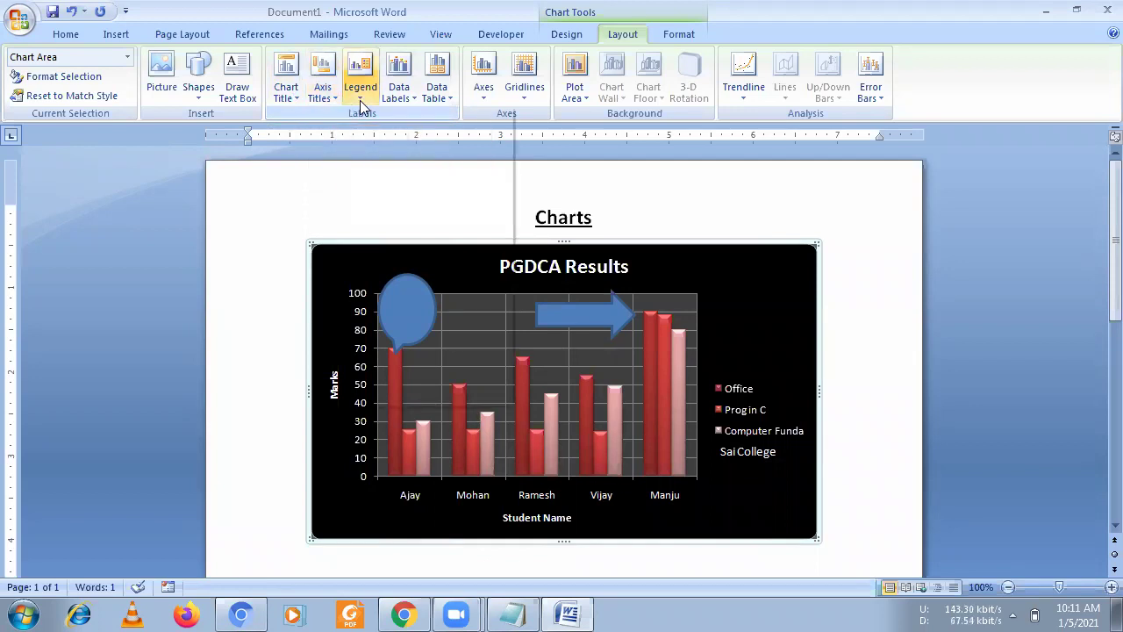
pyautogui.click(418, 200)
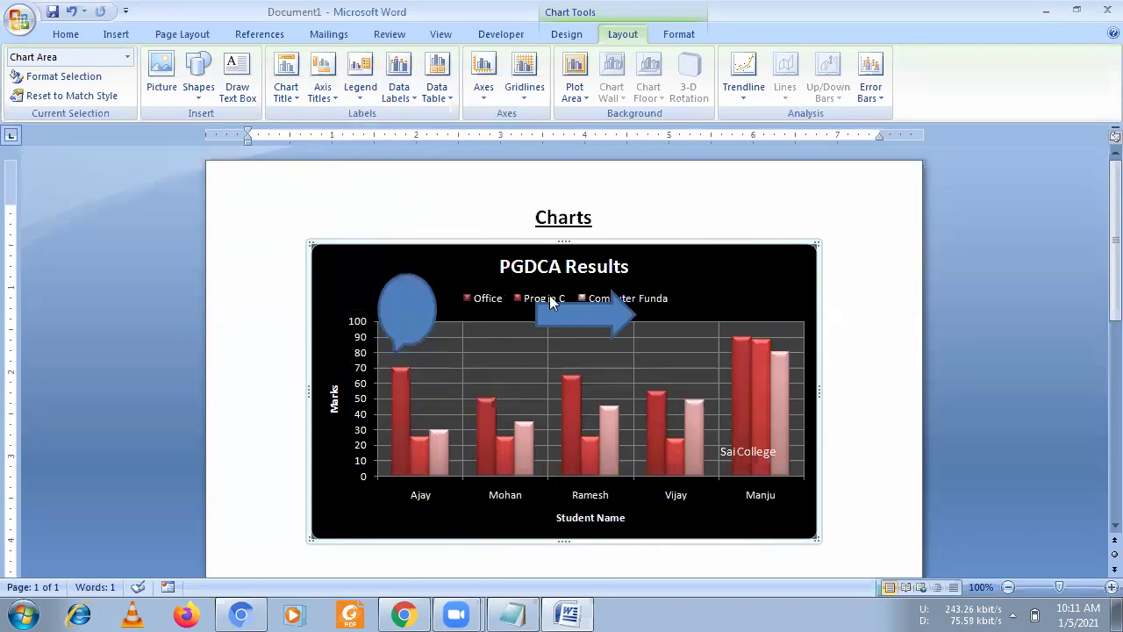
pyautogui.click(586, 314)
pyautogui.press('Delete')
pyautogui.click(403, 309)
pyautogui.press('Delete')
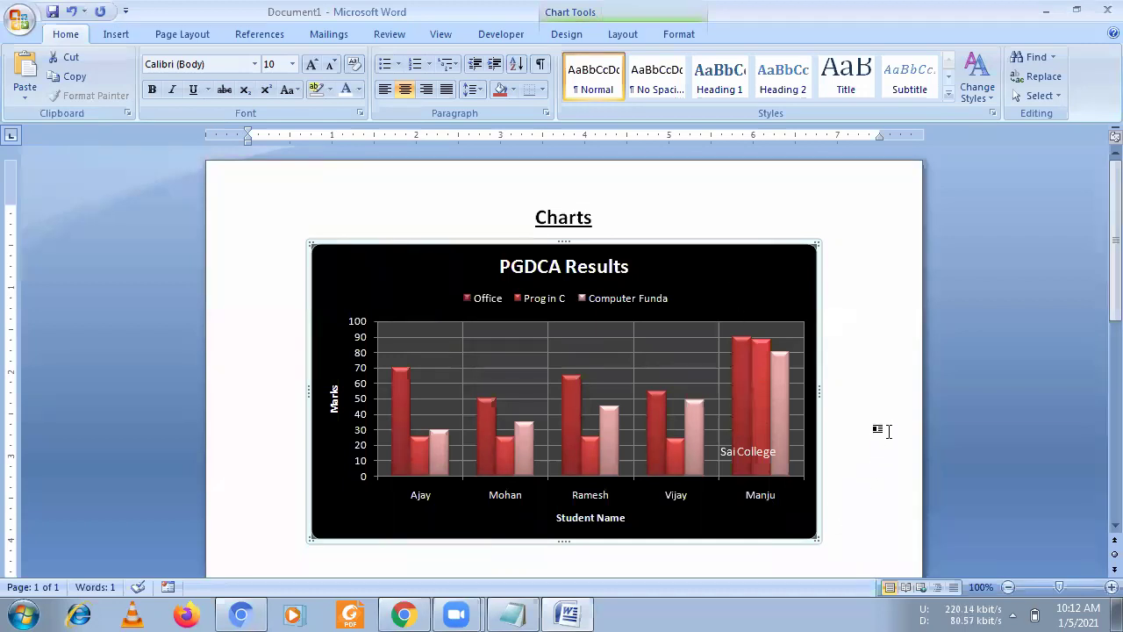
# Recheck the legend placement options, leaving the legend on the right.
pyautogui.click(622, 33)
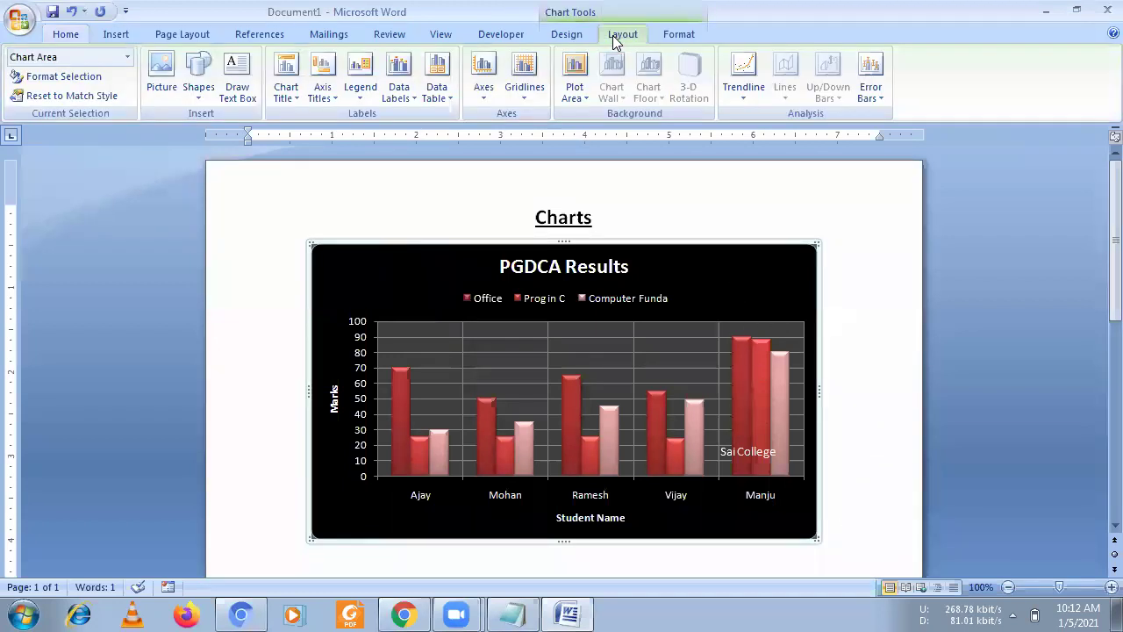
pyautogui.click(369, 98)
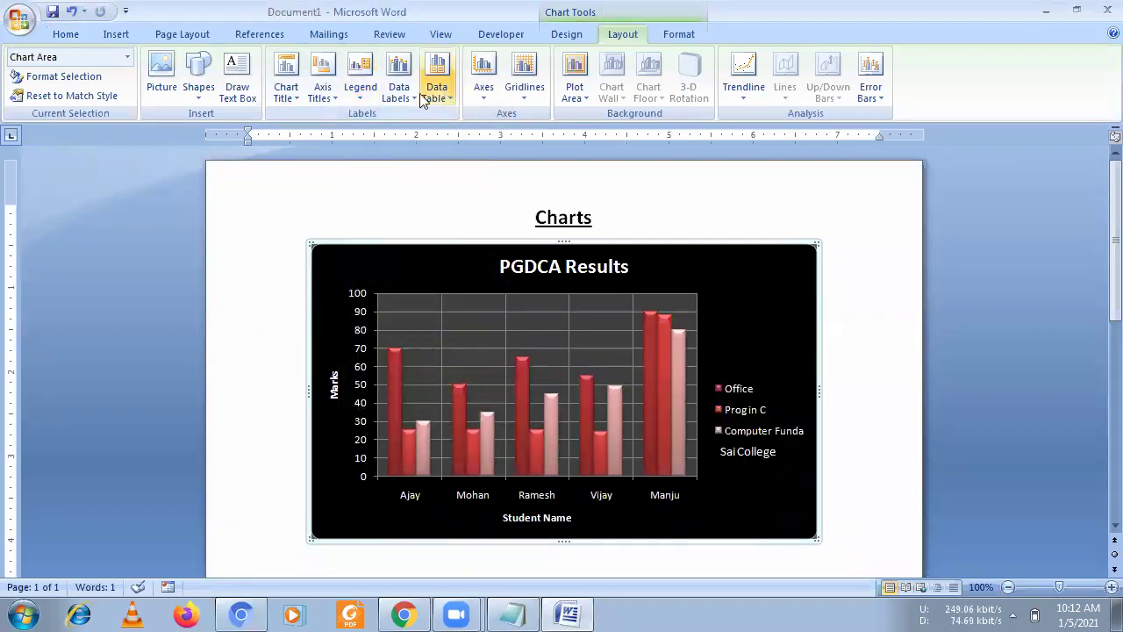
pyautogui.click(360, 74)
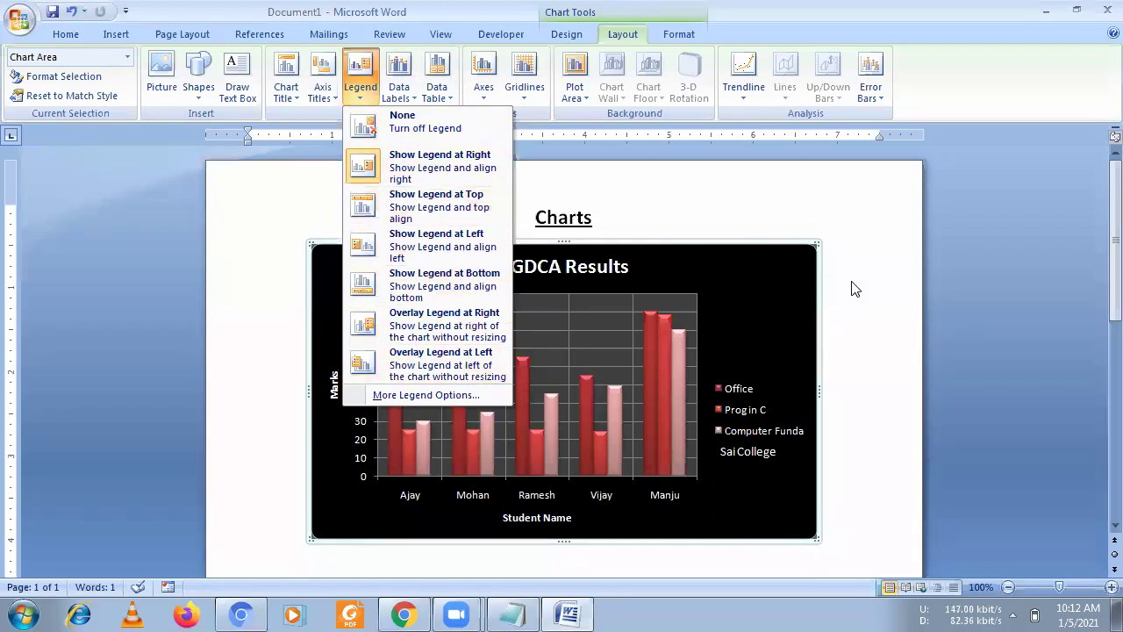
pyautogui.click(687, 318)
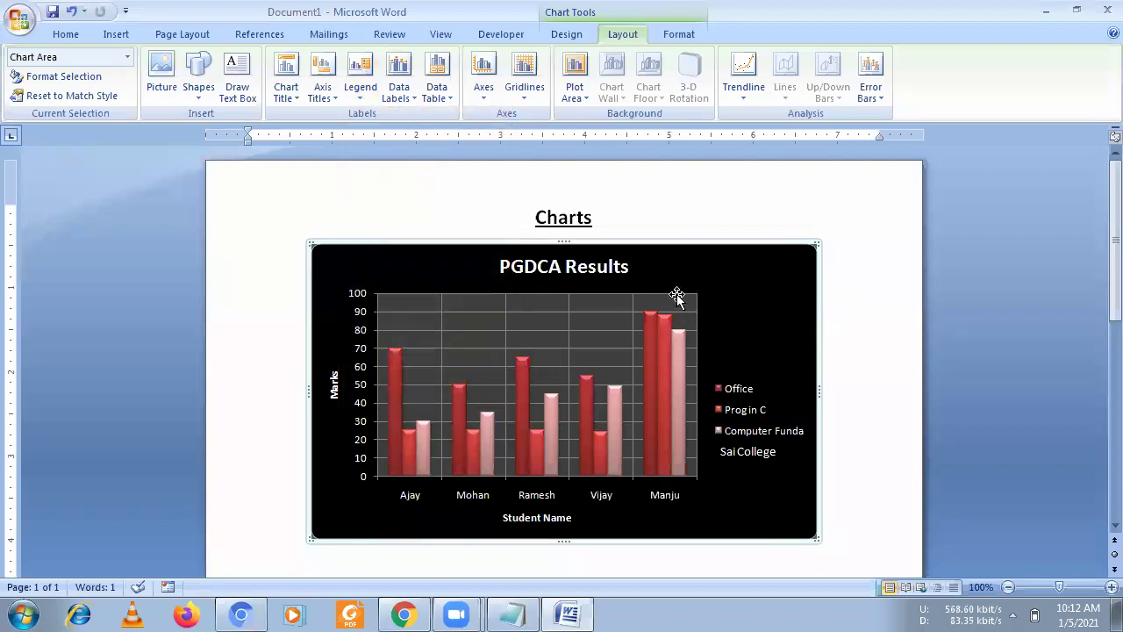
# Add centred value data labels to the bars, then move them to Outside End.
pyautogui.click(402, 97)
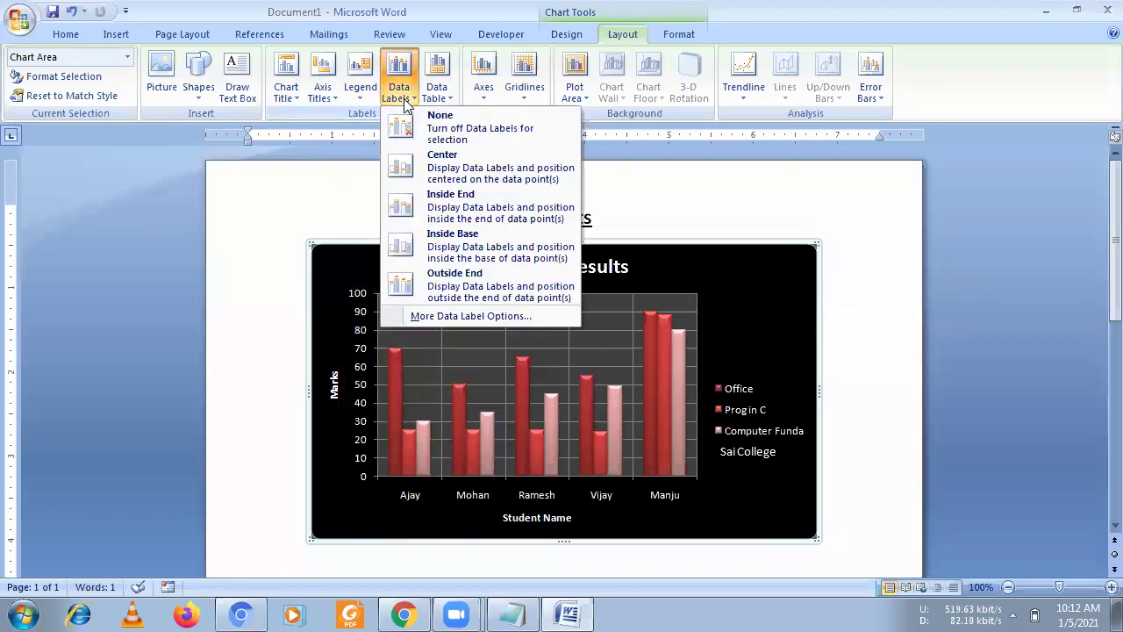
pyautogui.click(436, 173)
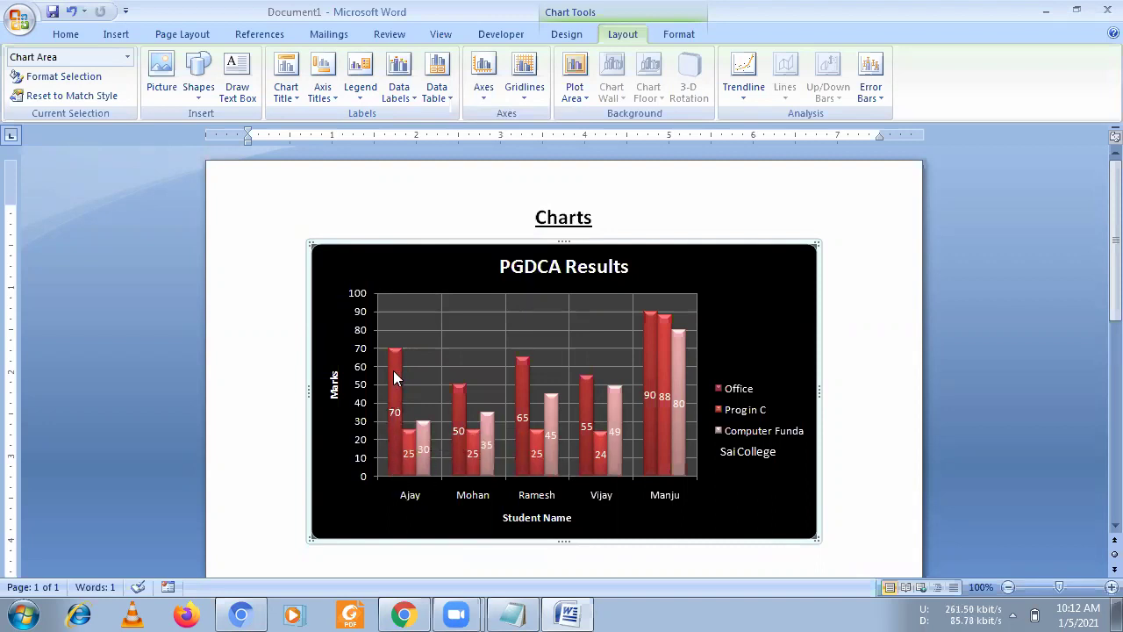
pyautogui.click(414, 103)
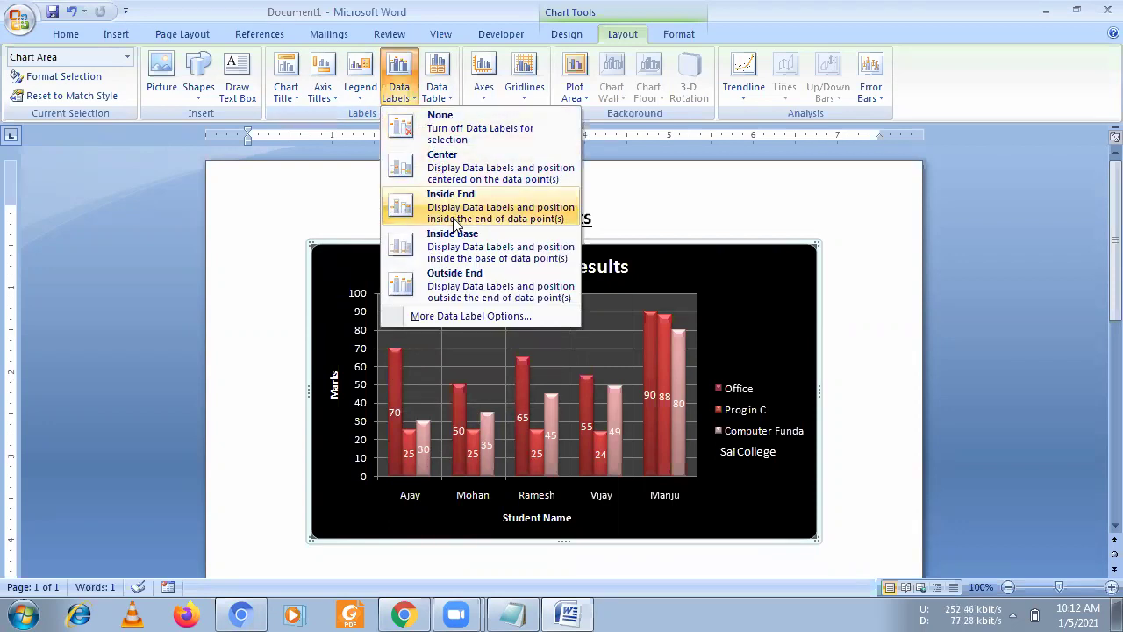
pyautogui.click(456, 287)
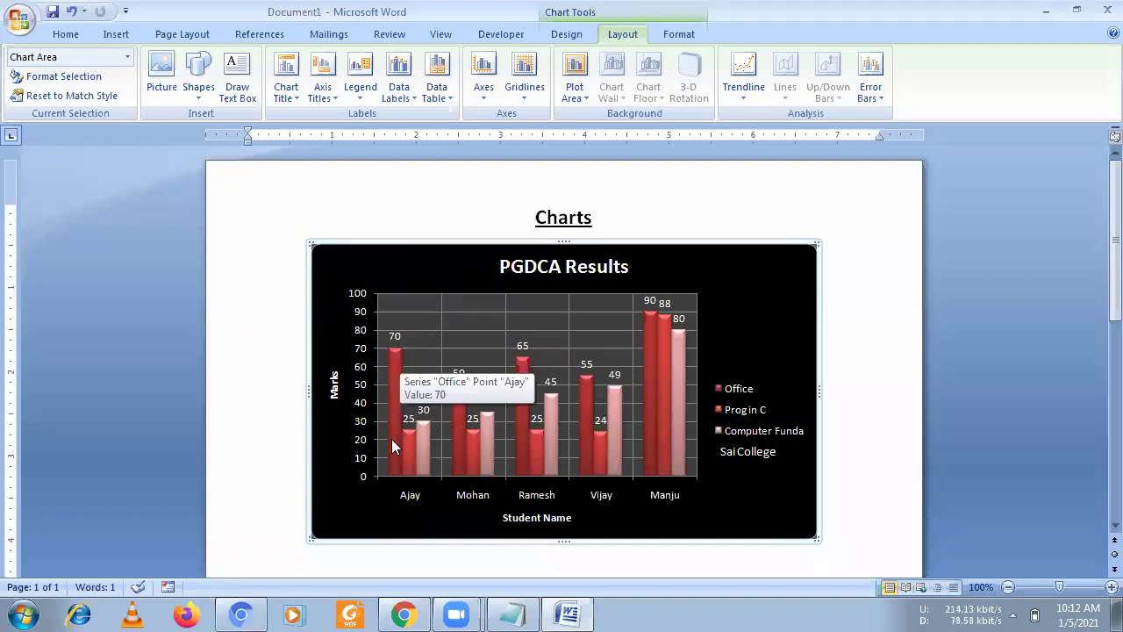
pyautogui.click(447, 102)
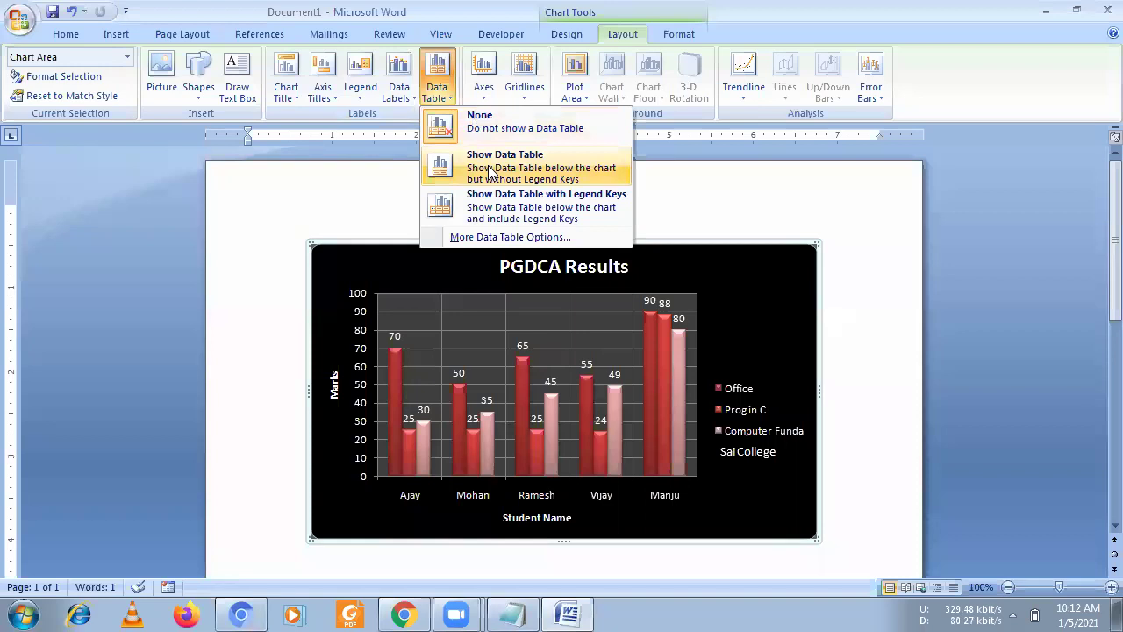
# Show a data table below the chart, then set Data Table back to None.
pyautogui.click(491, 171)
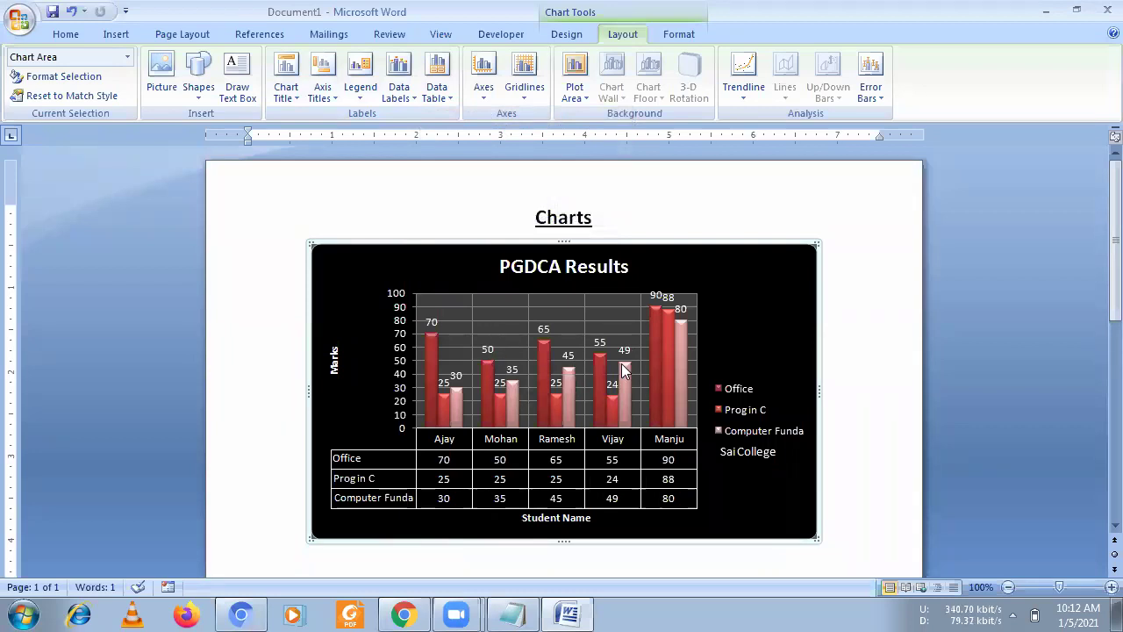
pyautogui.click(436, 75)
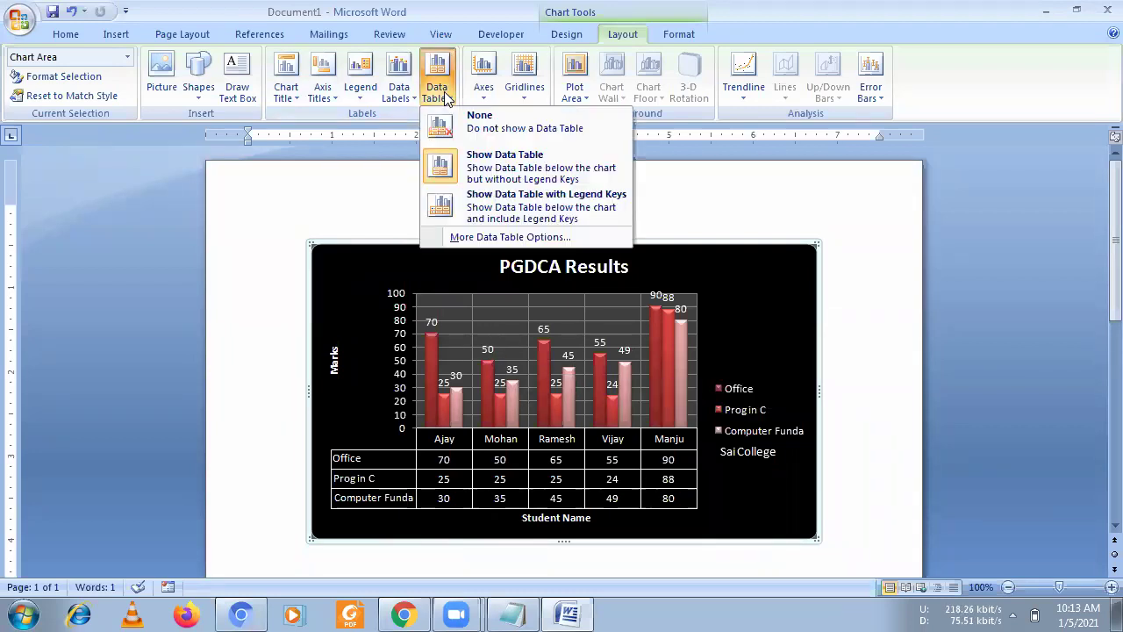
pyautogui.click(458, 116)
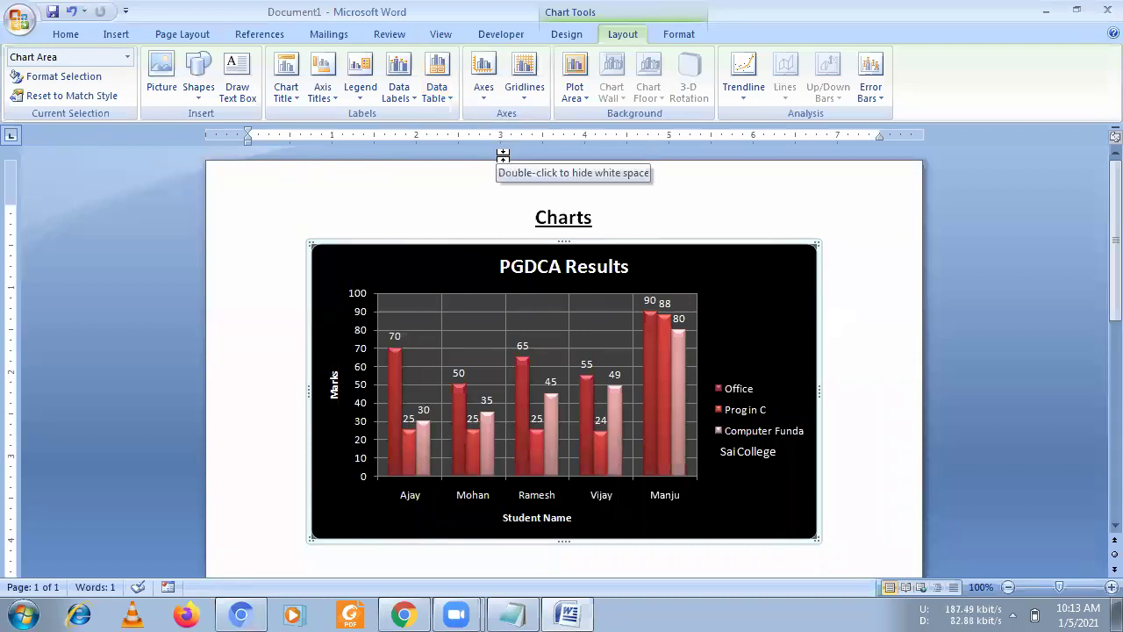
# Set both primary horizontal and vertical gridlines to Major Gridlines.
pyautogui.click(526, 94)
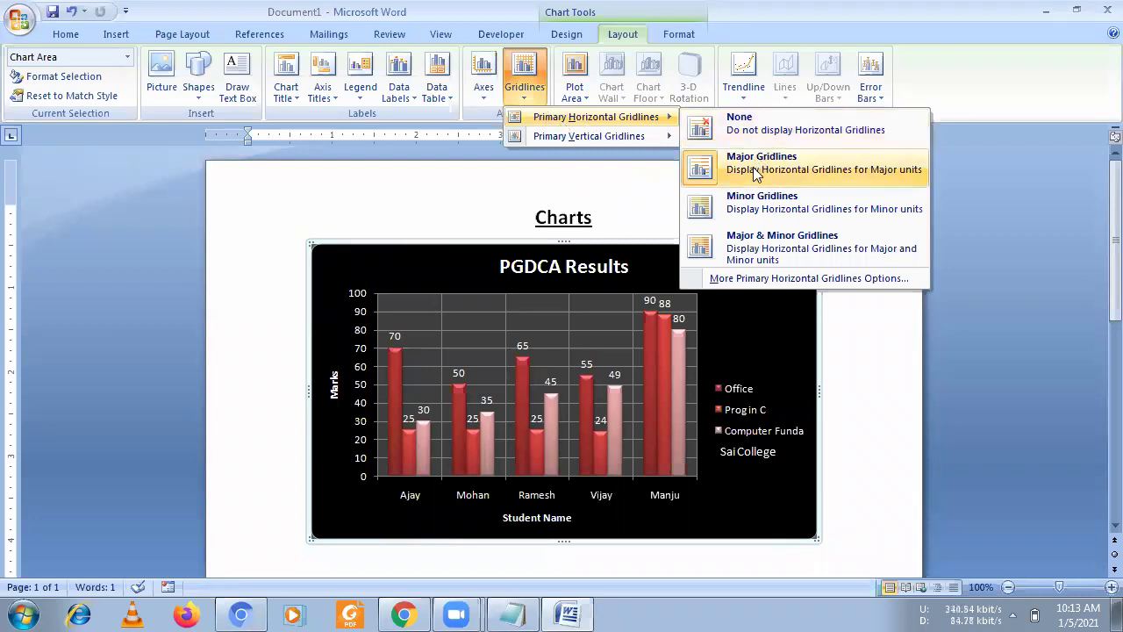
pyautogui.moveTo(596, 117)
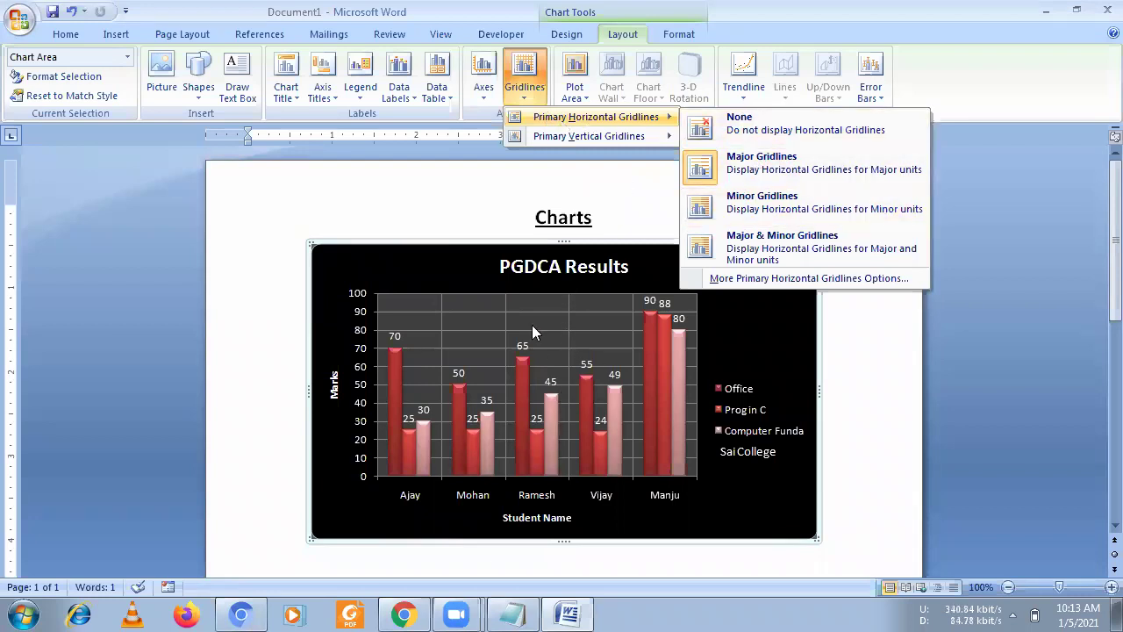
pyautogui.click(739, 125)
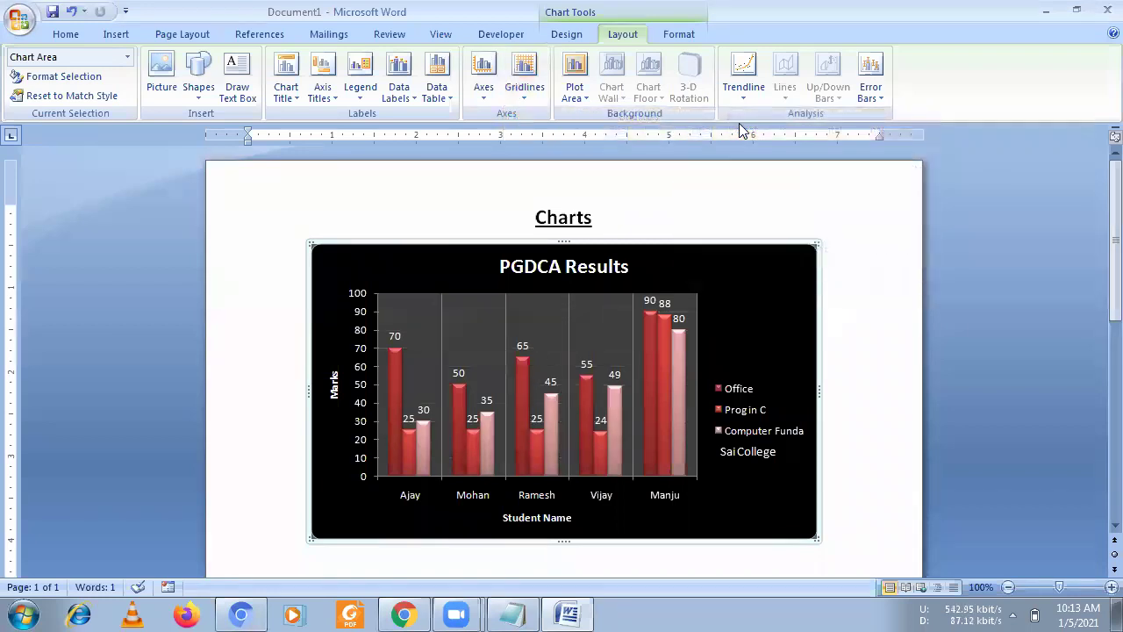
pyautogui.click(523, 88)
pyautogui.moveTo(588, 136)
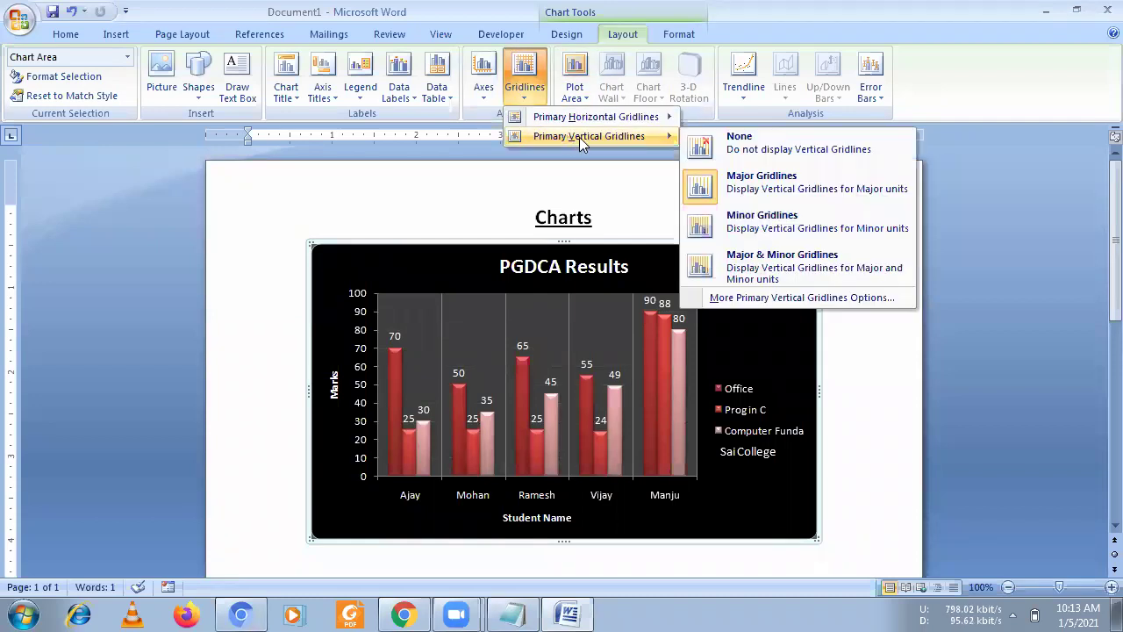
pyautogui.click(733, 143)
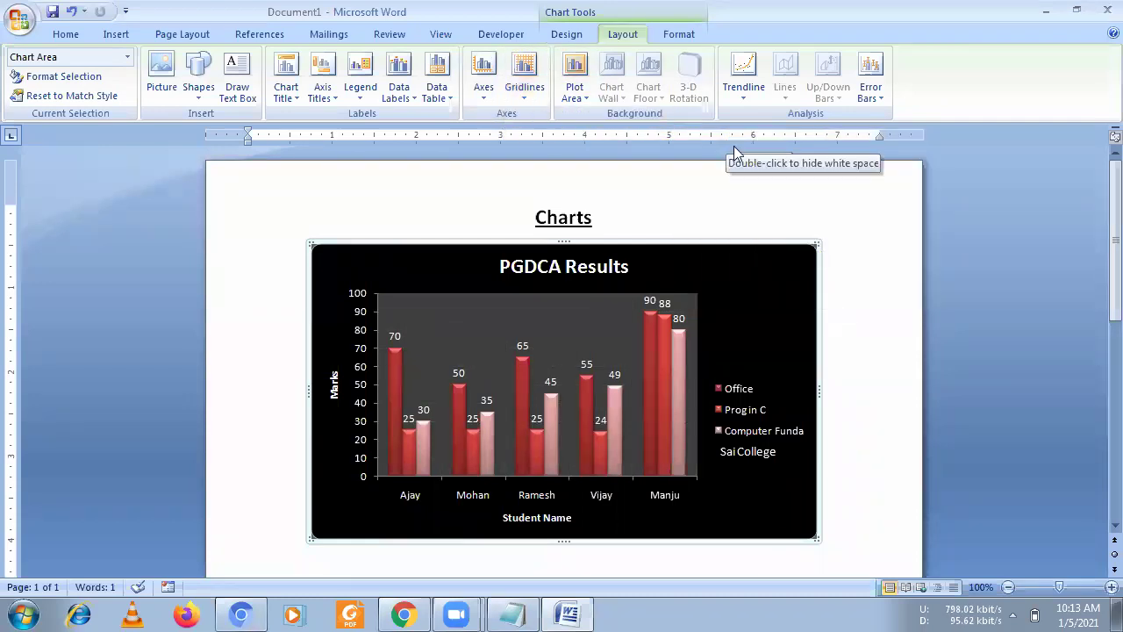
pyautogui.click(524, 77)
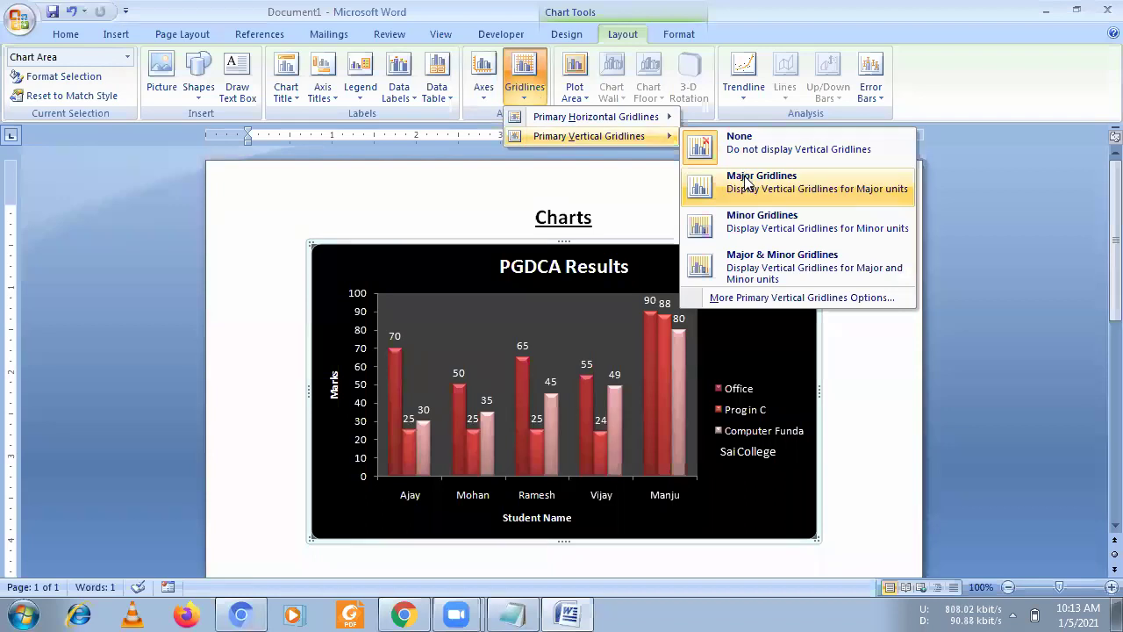
pyautogui.click(744, 182)
pyautogui.click(524, 78)
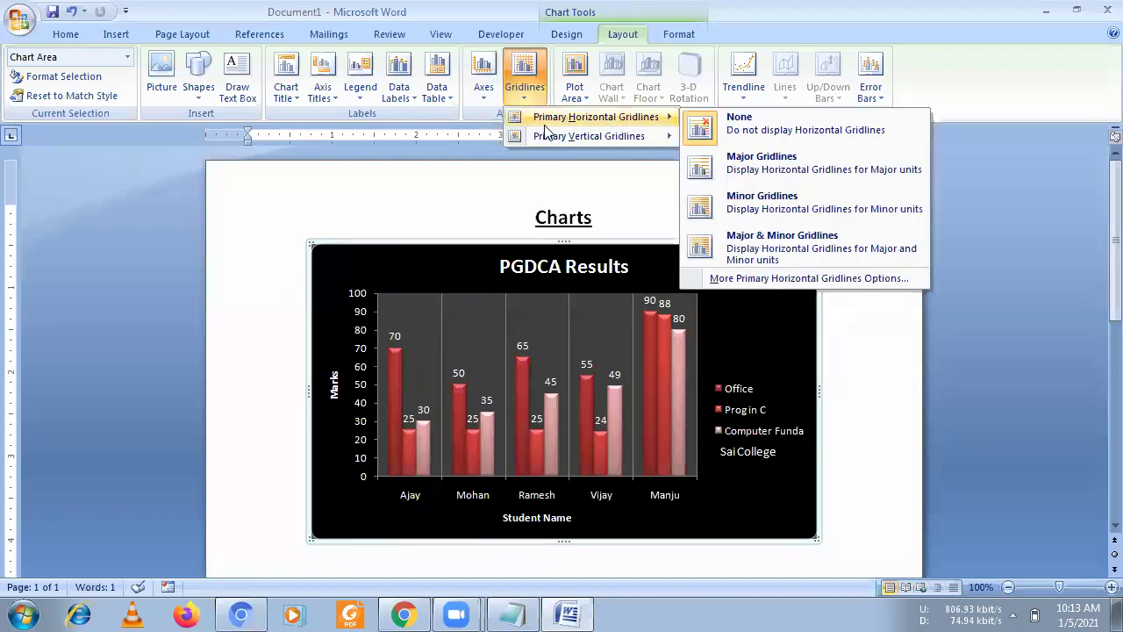
pyautogui.click(754, 162)
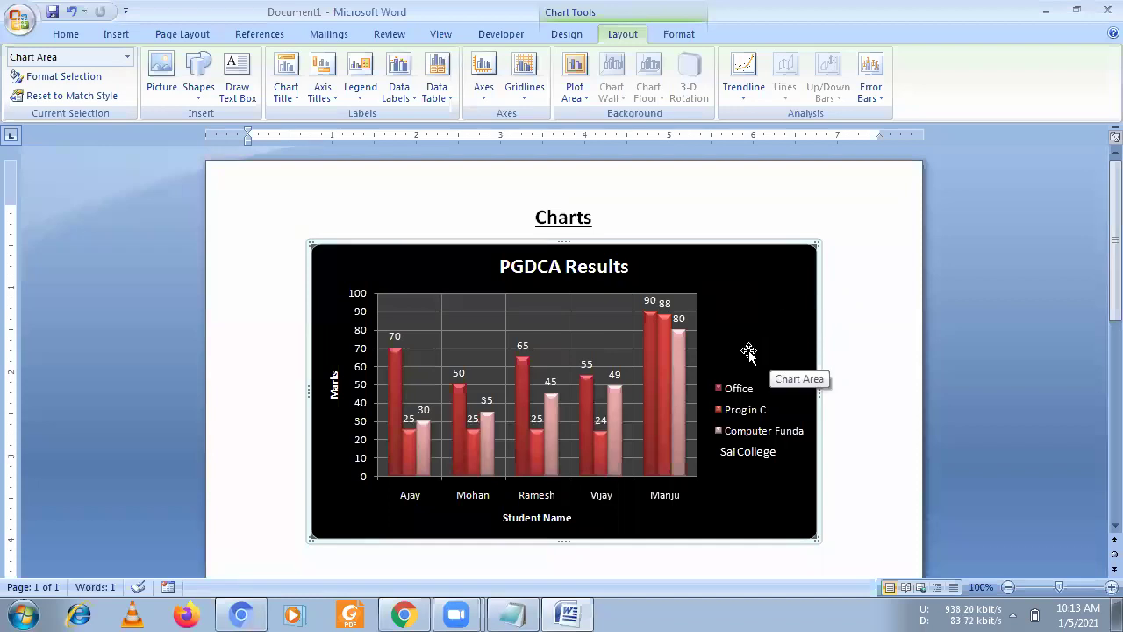
# Open Format Chart Area from the chart's context menu and browse its setting sections.
pyautogui.rightClick(737, 299)
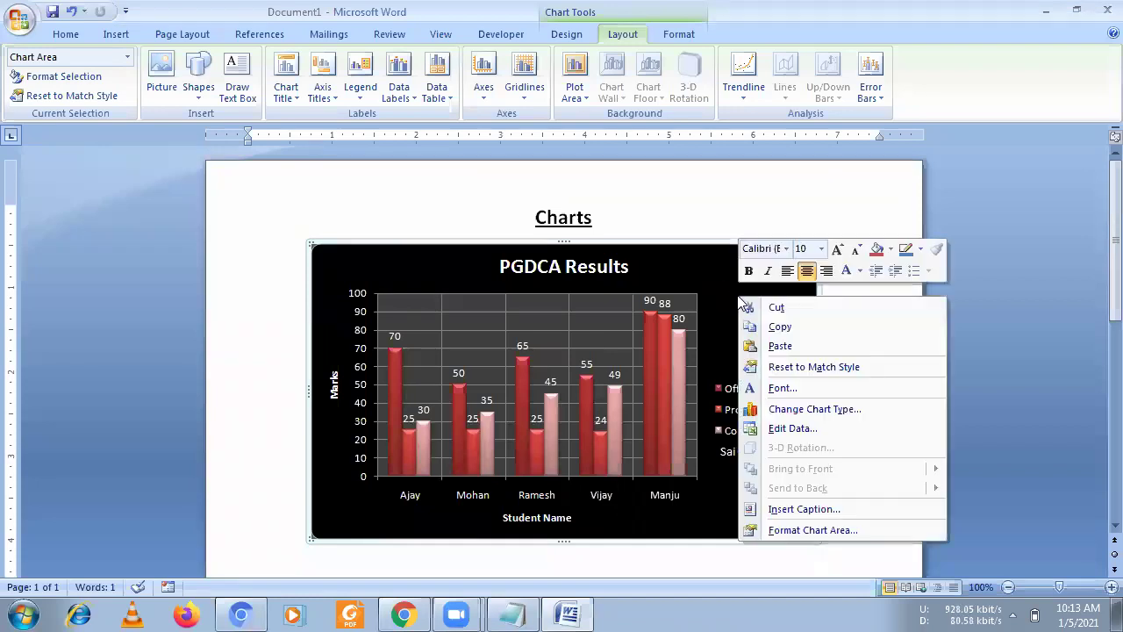
pyautogui.click(818, 531)
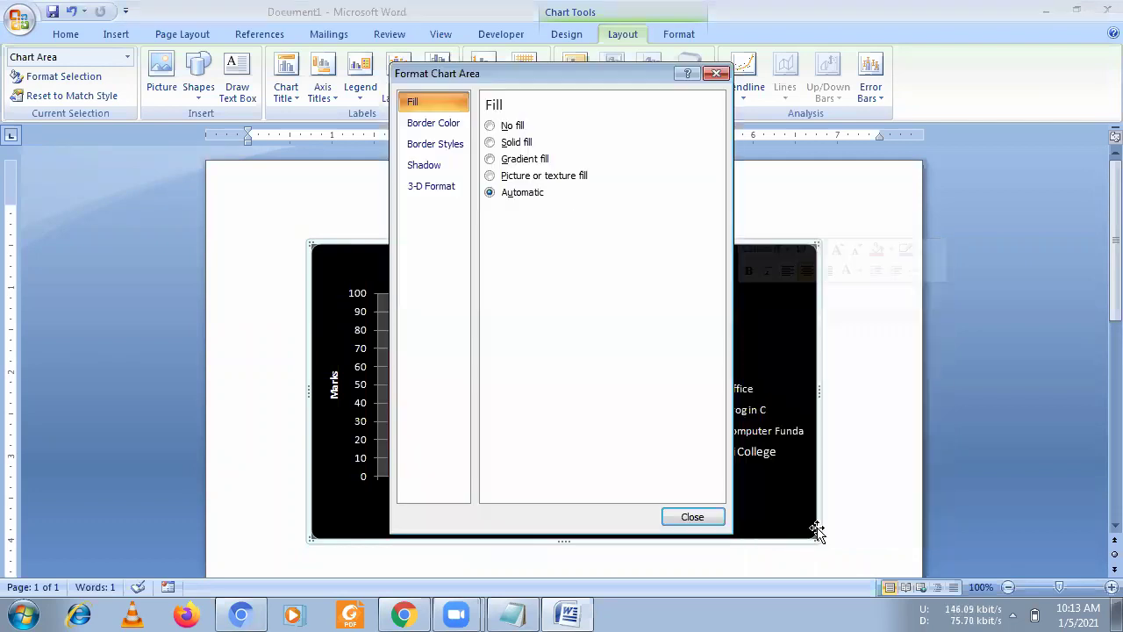
pyautogui.click(444, 126)
pyautogui.click(441, 147)
pyautogui.click(428, 167)
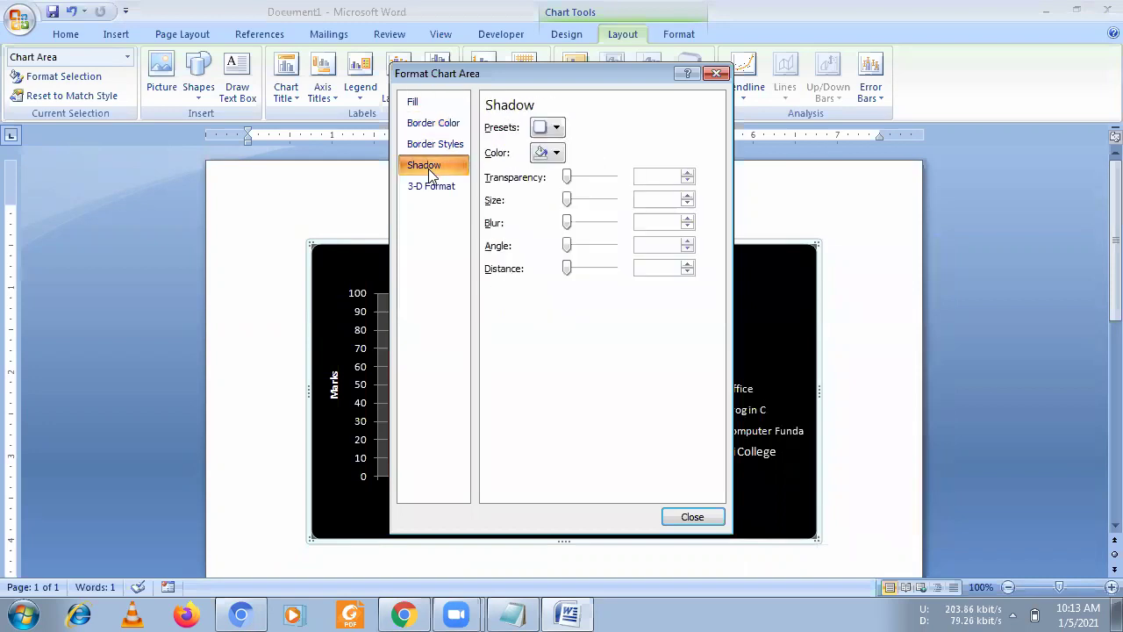
pyautogui.click(433, 144)
pyautogui.click(431, 123)
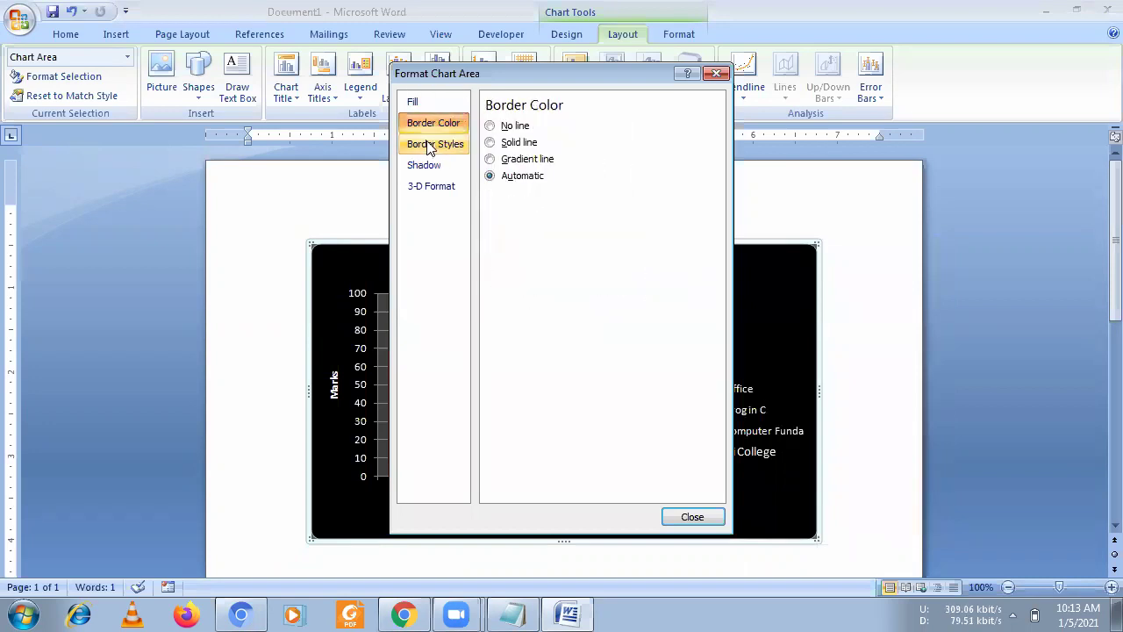
pyautogui.click(423, 185)
pyautogui.click(414, 102)
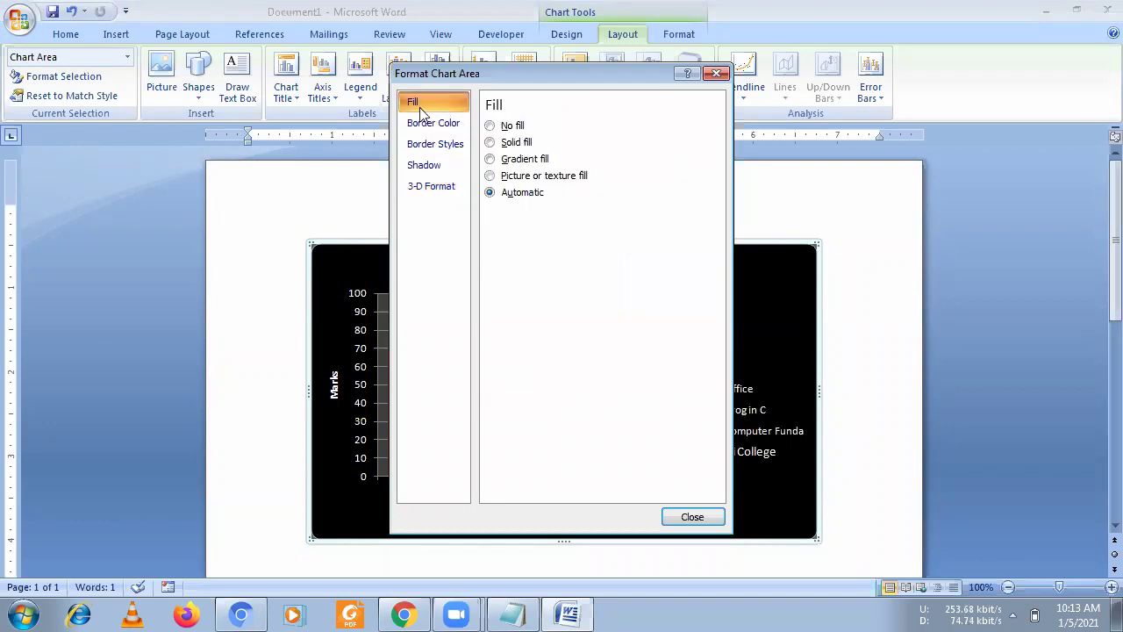
# Give the chart area a solid dark grey fill and close the dialog.
pyautogui.click(517, 143)
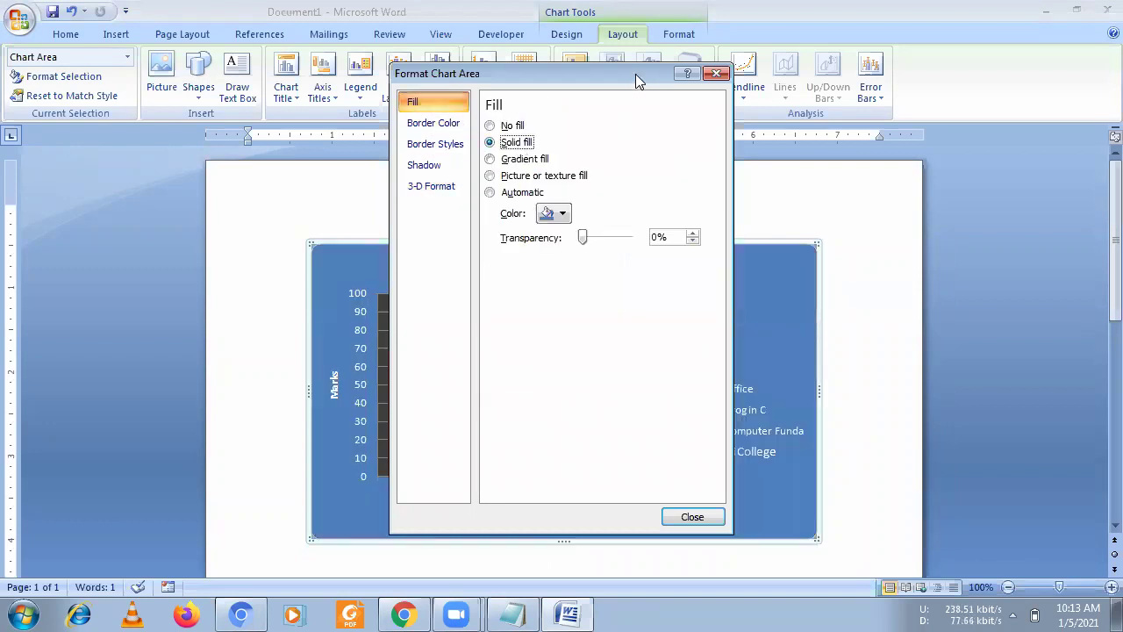
pyautogui.moveTo(635, 74); pyautogui.dragTo(360, 44)
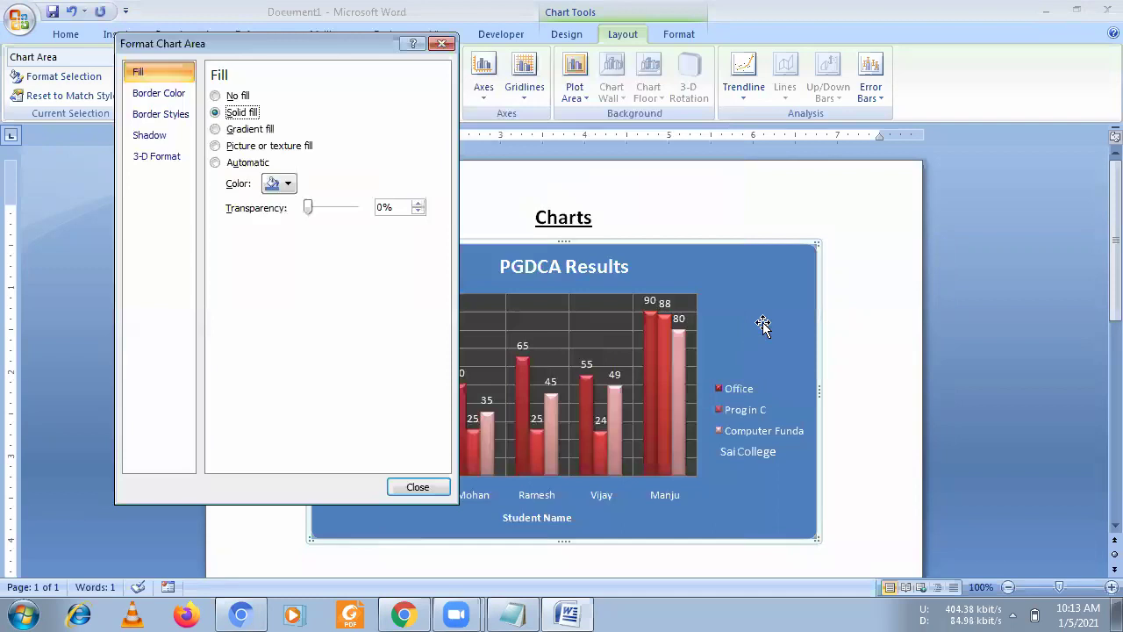
pyautogui.click(283, 186)
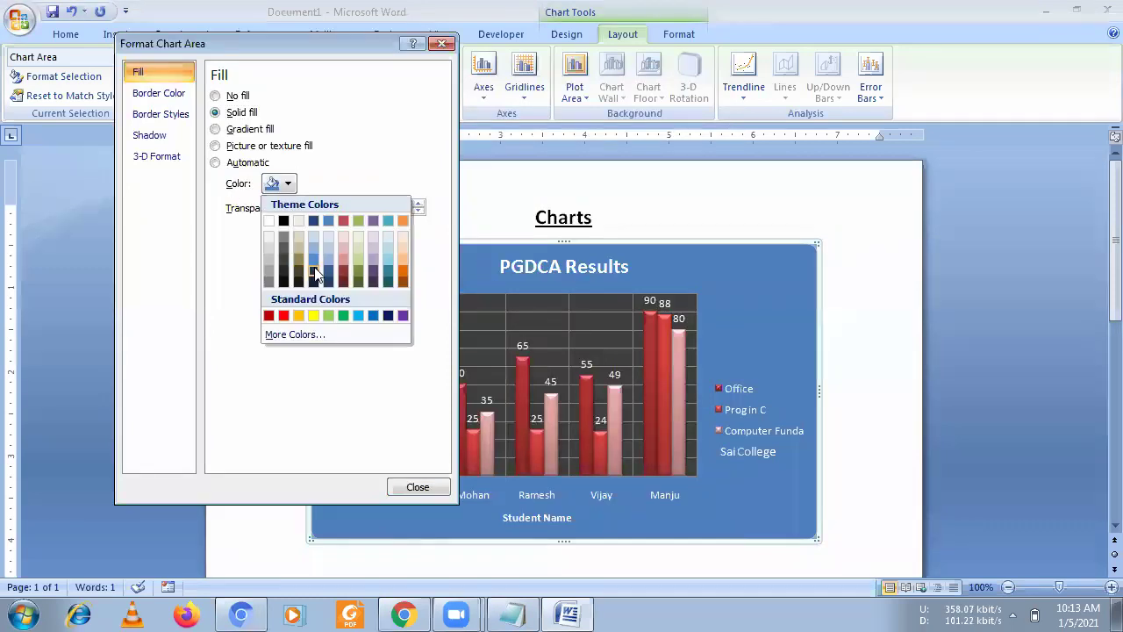
pyautogui.click(313, 279)
pyautogui.click(282, 184)
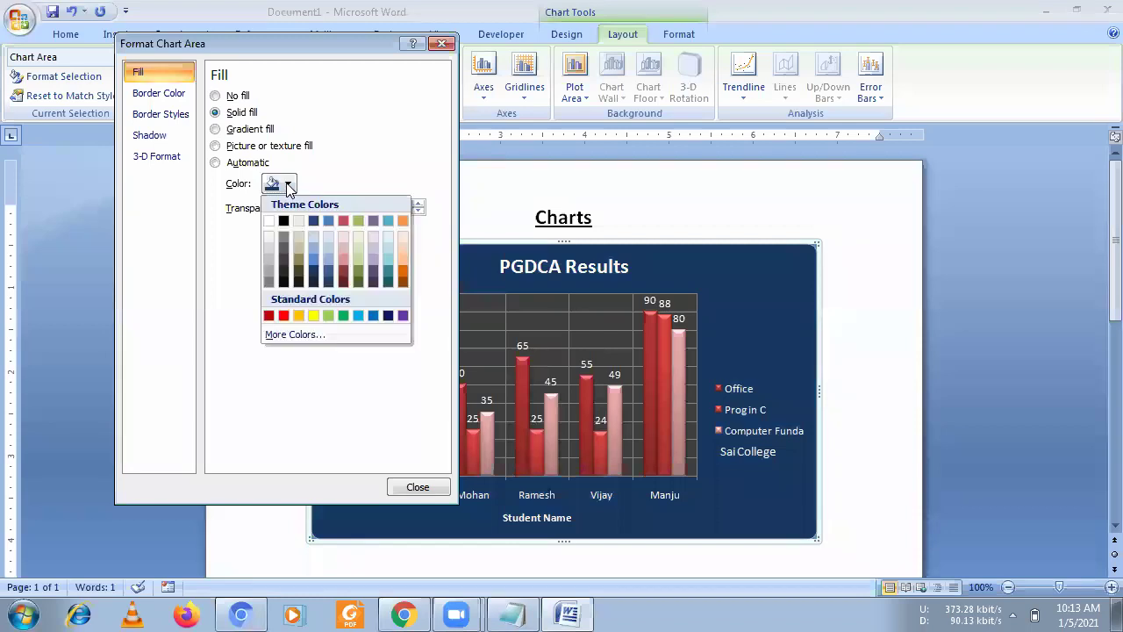
pyautogui.click(282, 259)
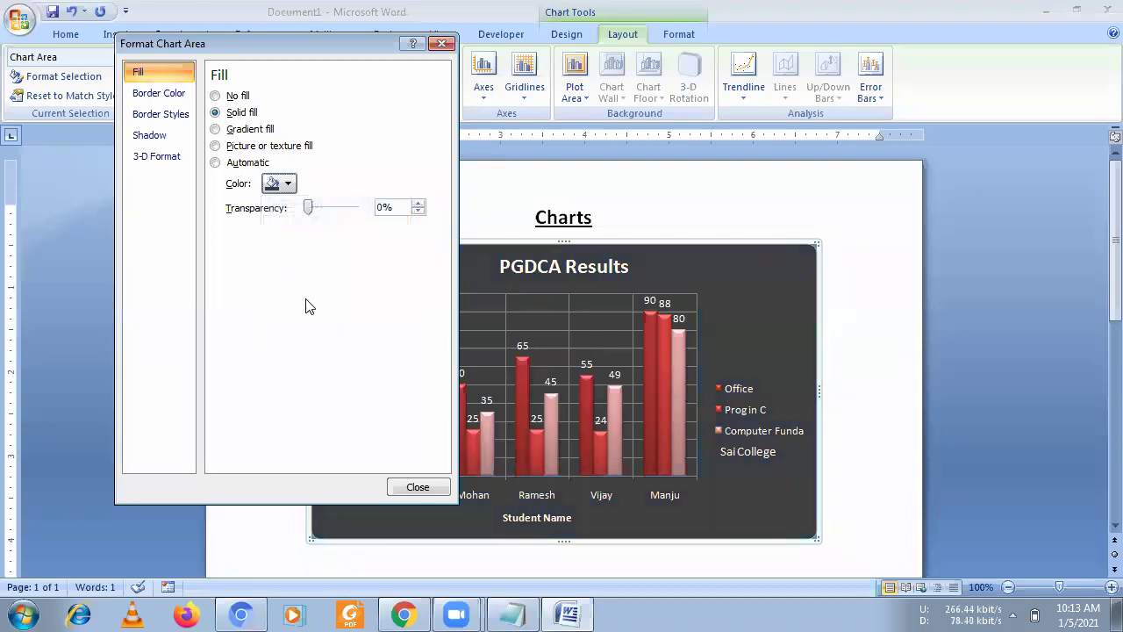
pyautogui.click(431, 487)
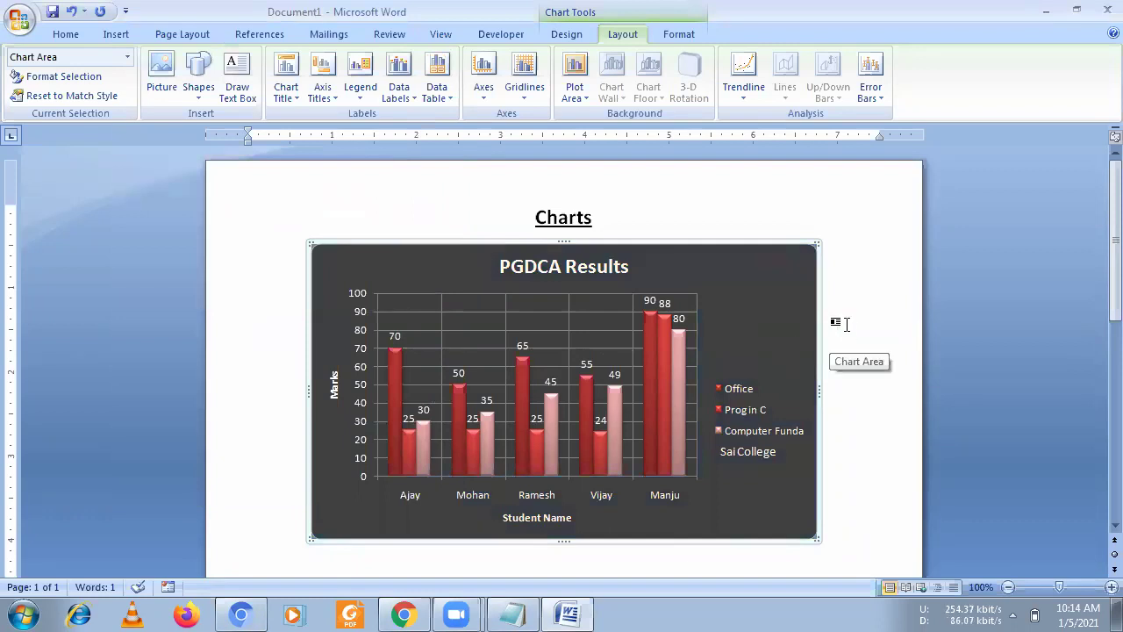
# Apply an Outer shadow from Shape Effects to the PGDCA Results chart, then deselect it.
pyautogui.click(689, 35)
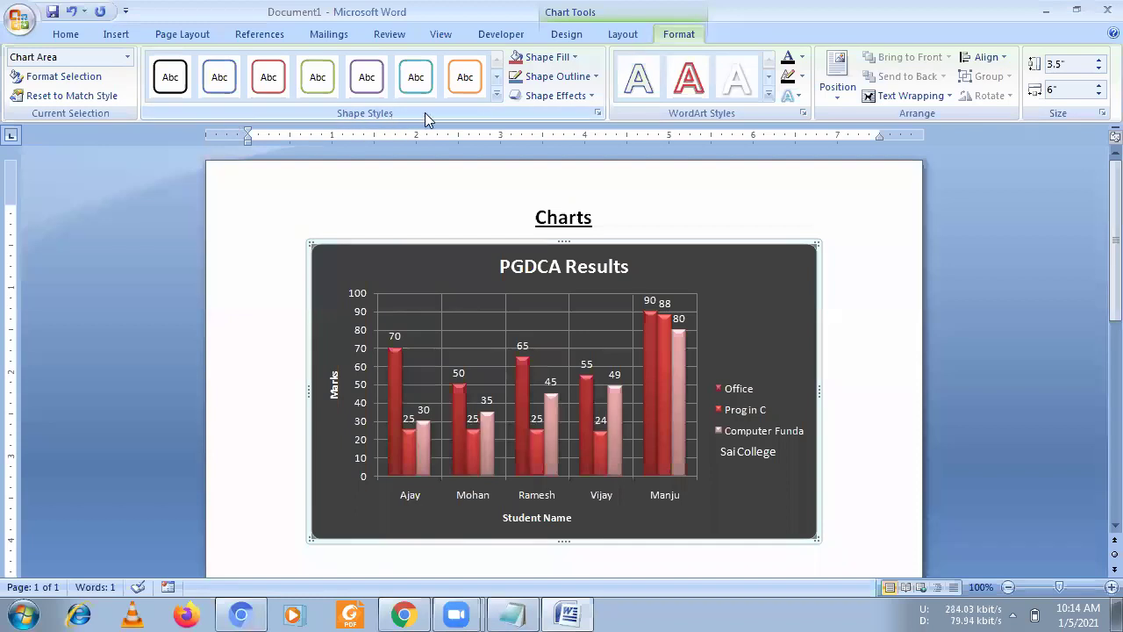
pyautogui.click(555, 96)
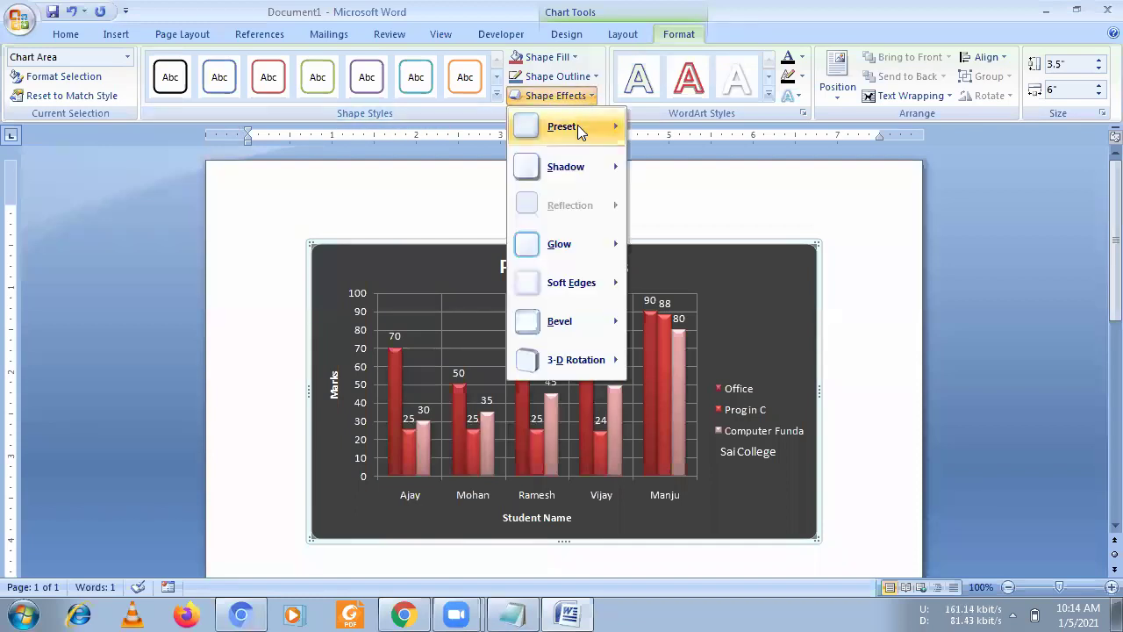
pyautogui.moveTo(566, 166)
pyautogui.click(751, 257)
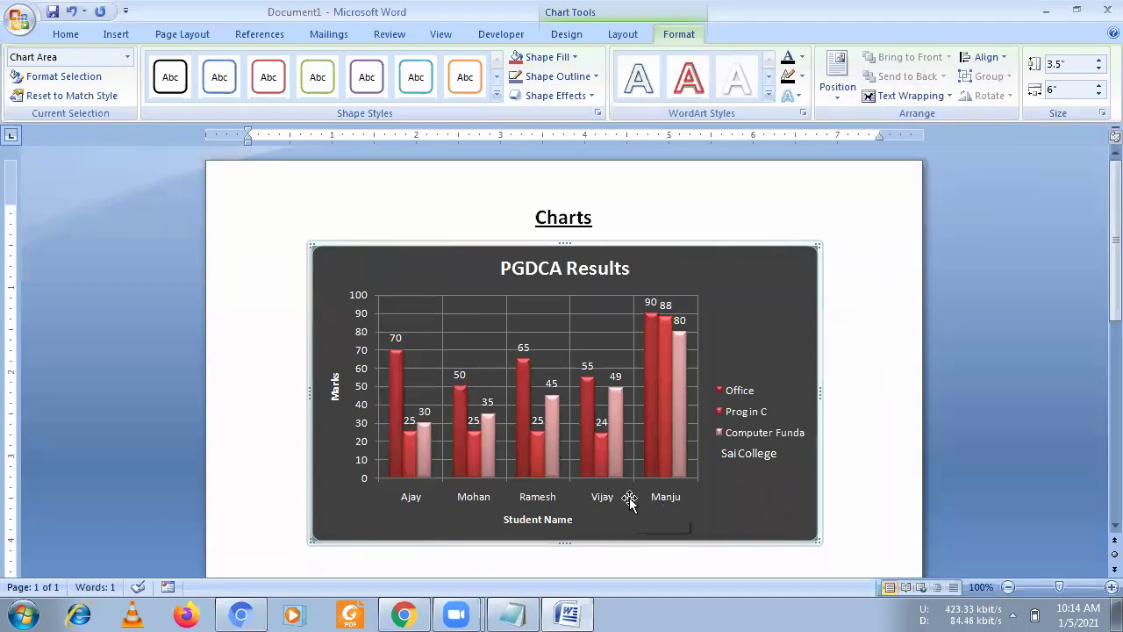
pyautogui.click(986, 58)
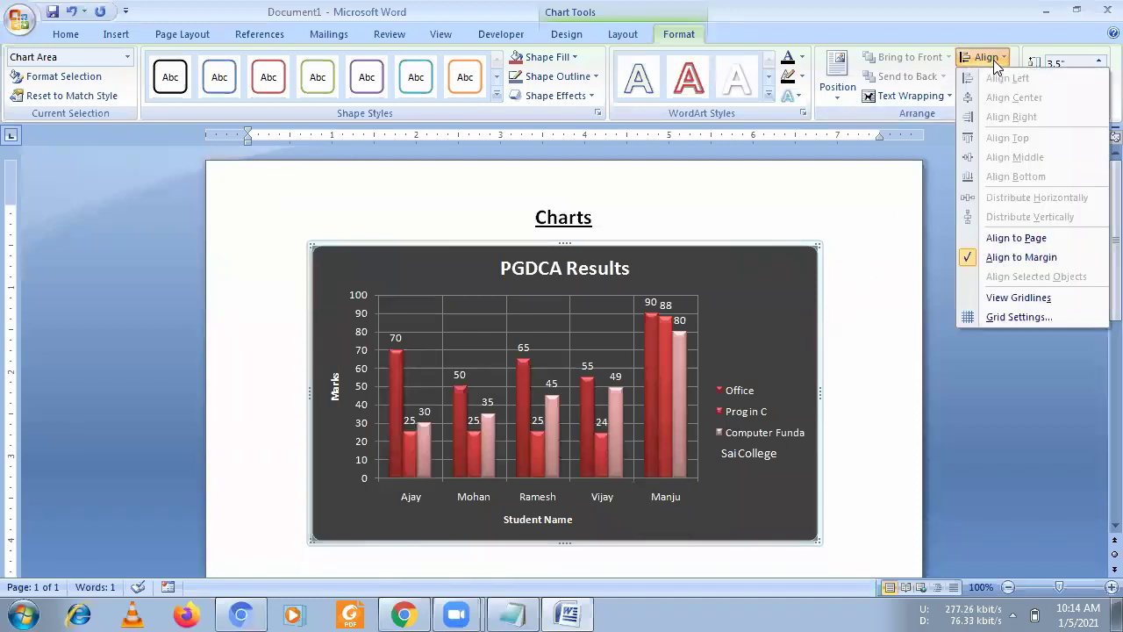
pyautogui.click(891, 135)
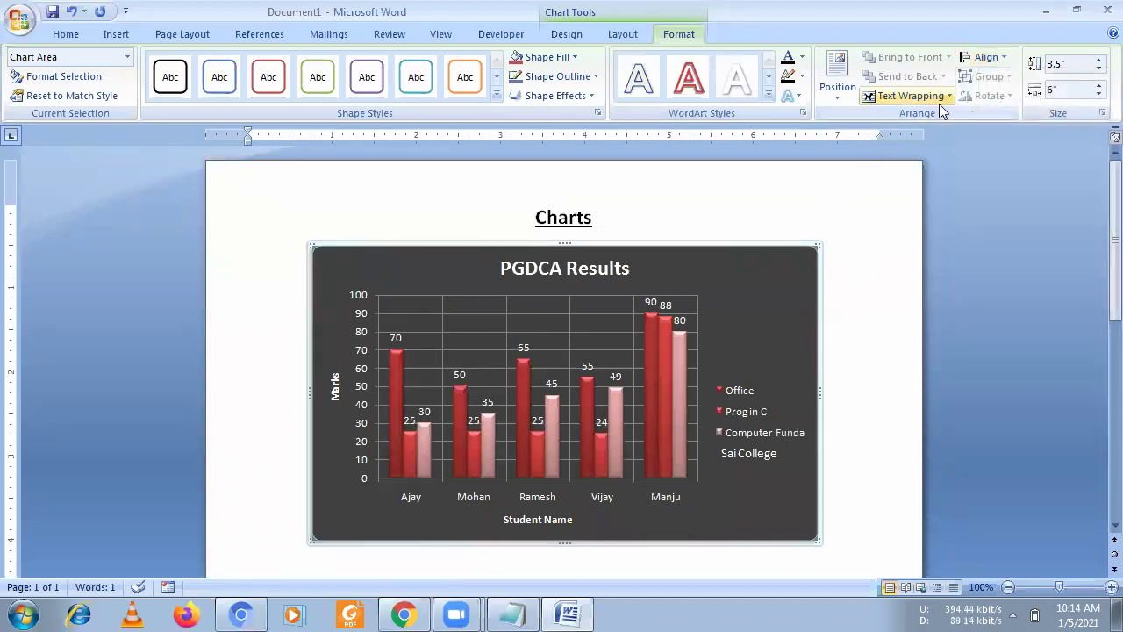
pyautogui.click(849, 281)
# Insert a page break after the PGDCA Results chart and scroll to the new blank page.
pyautogui.scroll(-2, 828, 294)
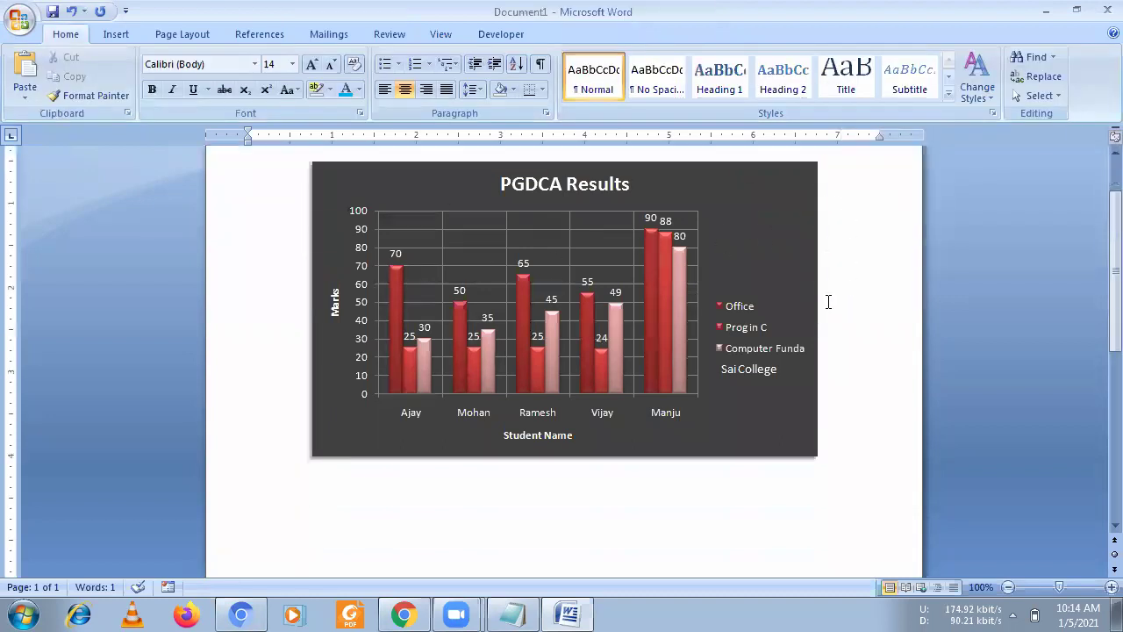
pyautogui.scroll(1, 830, 326)
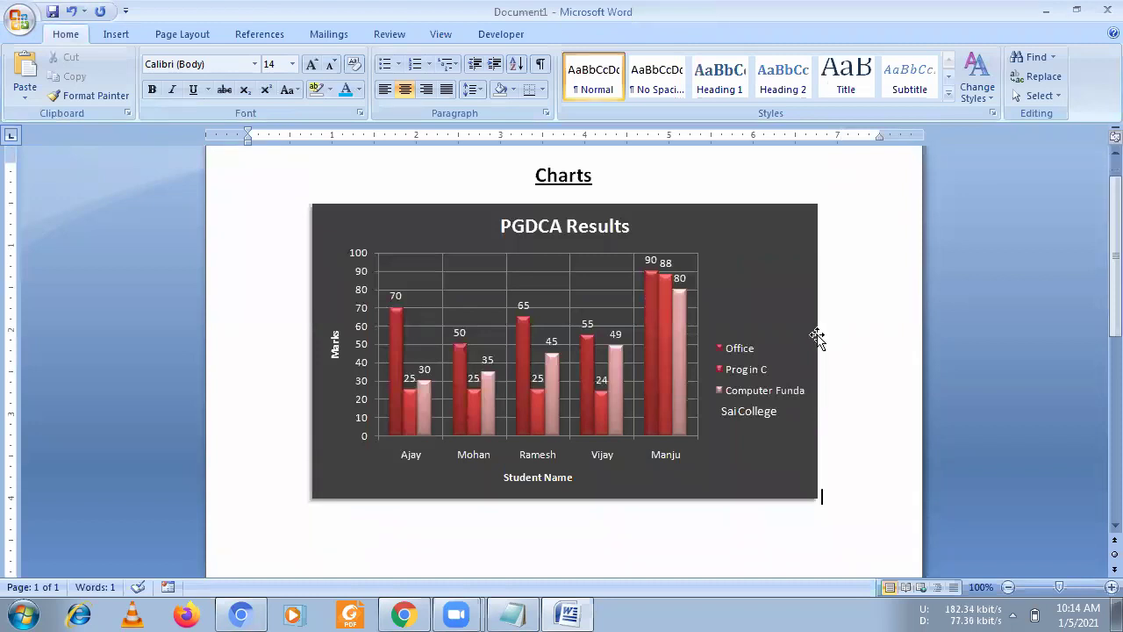
pyautogui.click(755, 275)
pyautogui.click(828, 483)
pyautogui.scroll(-2, 798, 474)
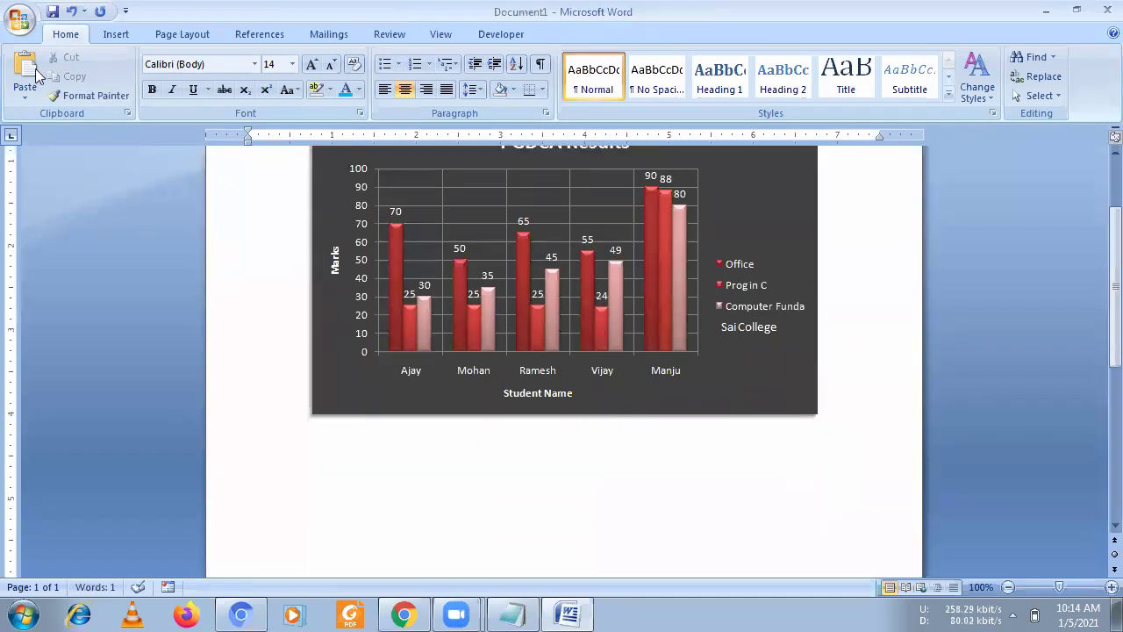
pyautogui.click(113, 35)
pyautogui.click(99, 88)
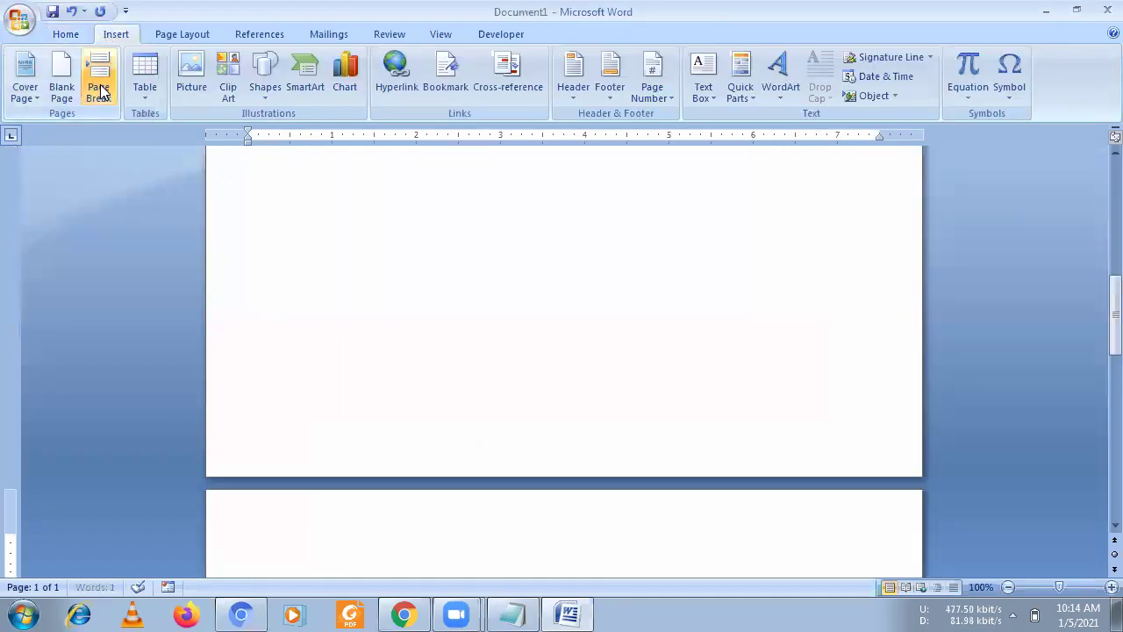
pyautogui.scroll(-6, 500, 228)
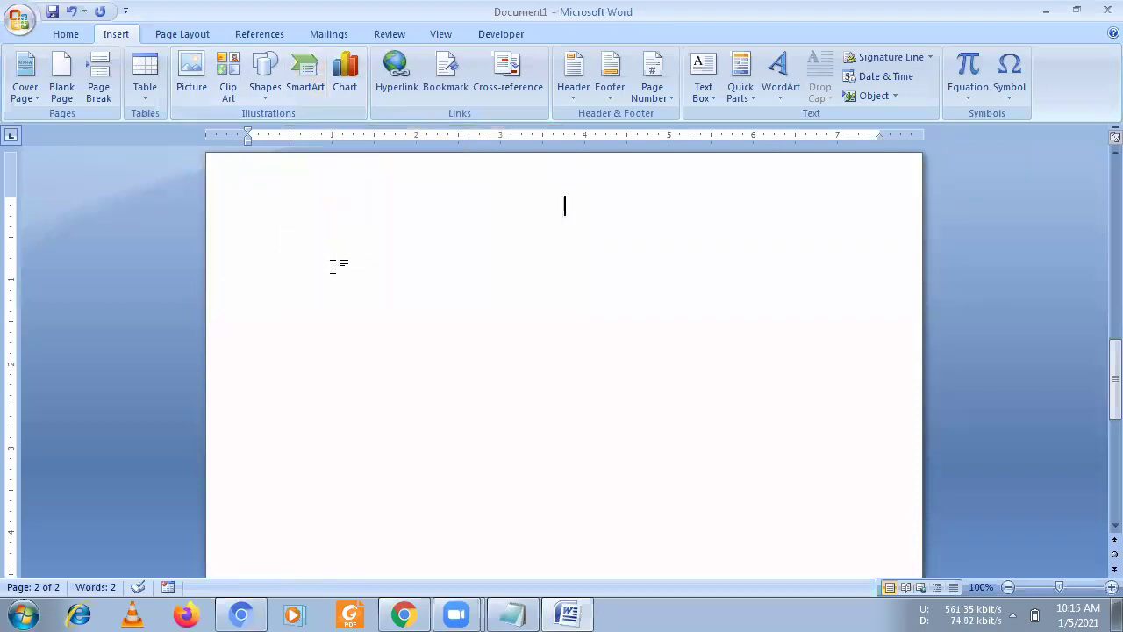
# Browse the SmartArt gallery's List, Process, Cycle, Hierarchy, Relationship, Matrix and Pyramid categories.
pyautogui.click(306, 79)
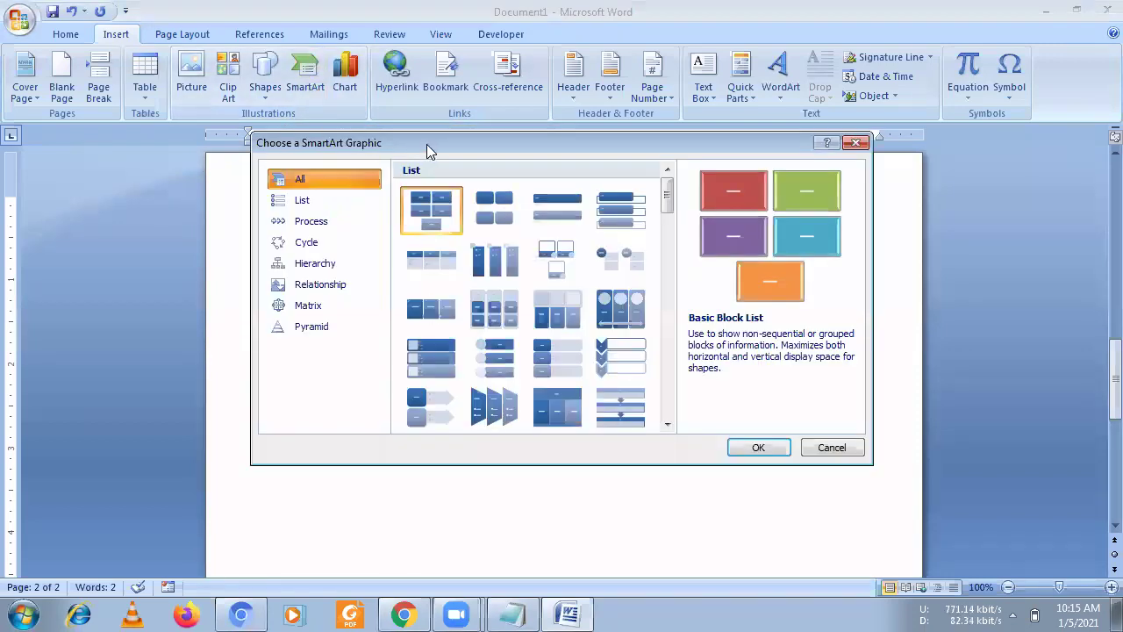
pyautogui.moveTo(429, 151); pyautogui.dragTo(456, 179)
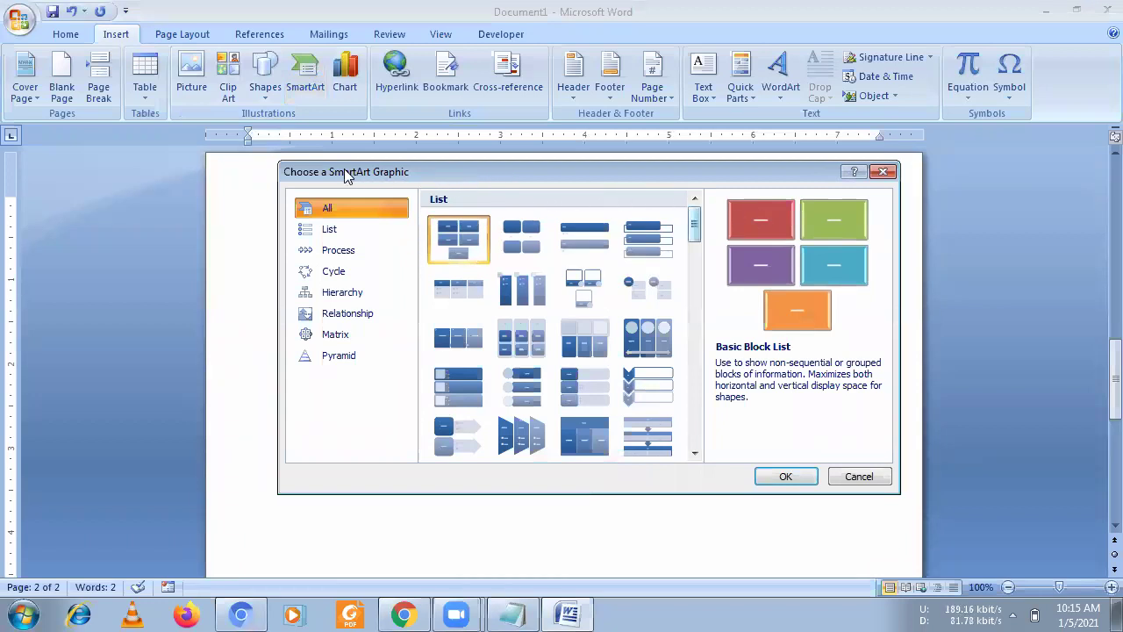
pyautogui.click(332, 230)
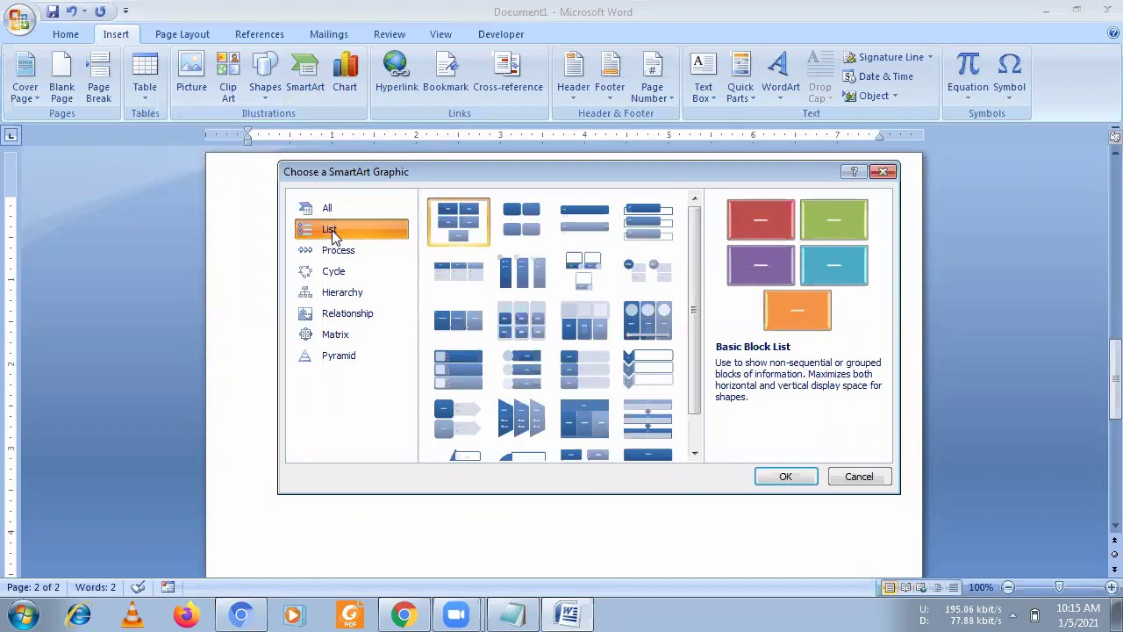
pyautogui.click(339, 250)
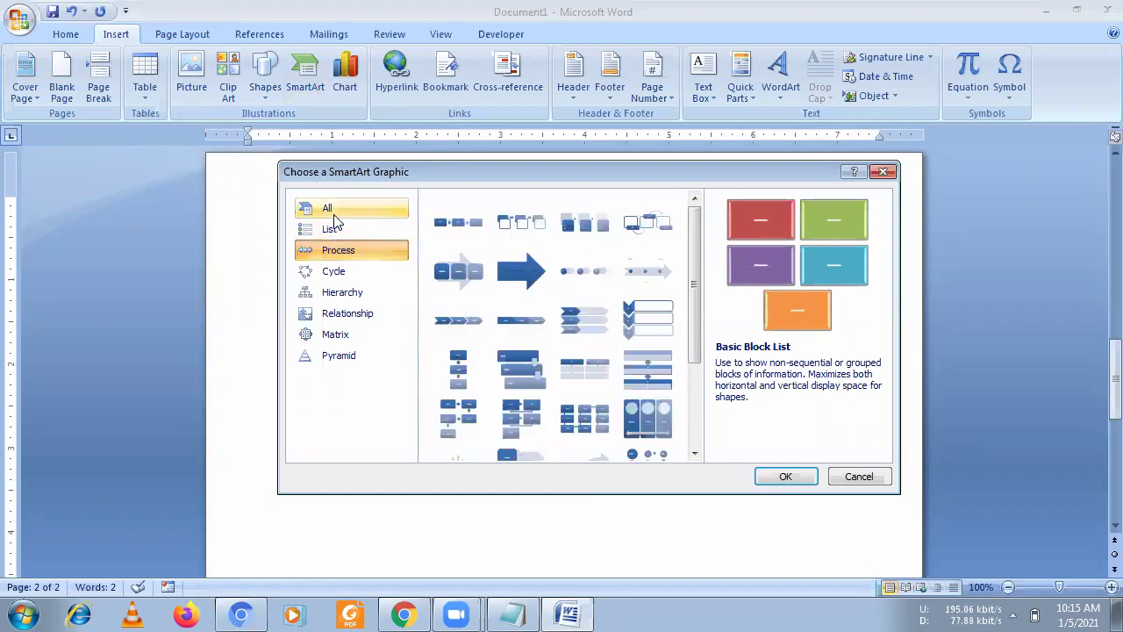
pyautogui.click(331, 229)
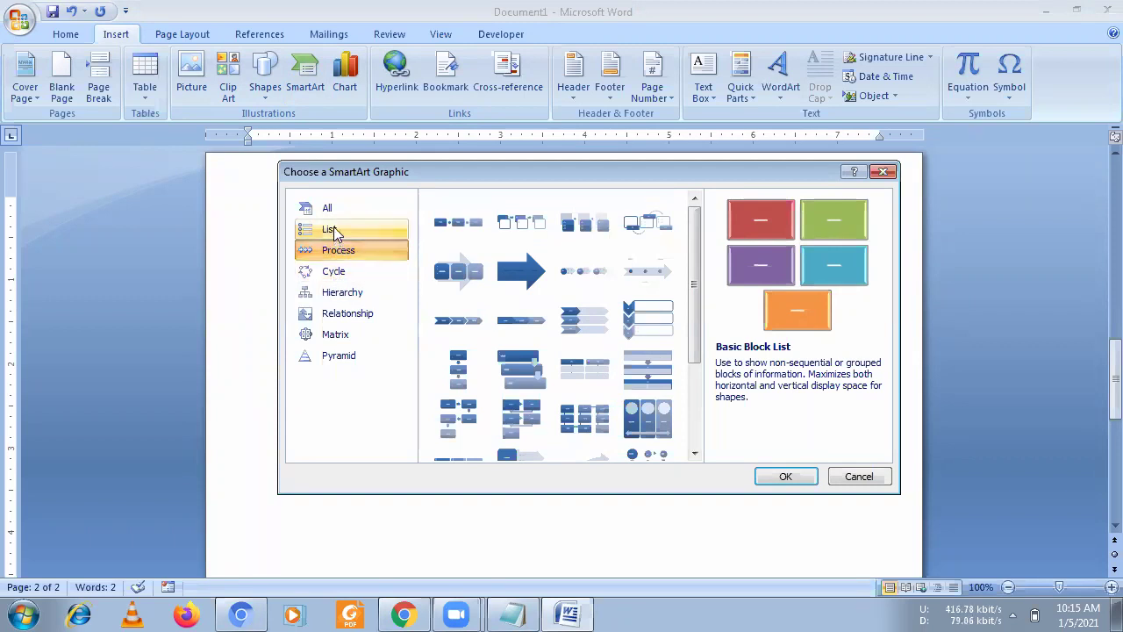
pyautogui.click(351, 249)
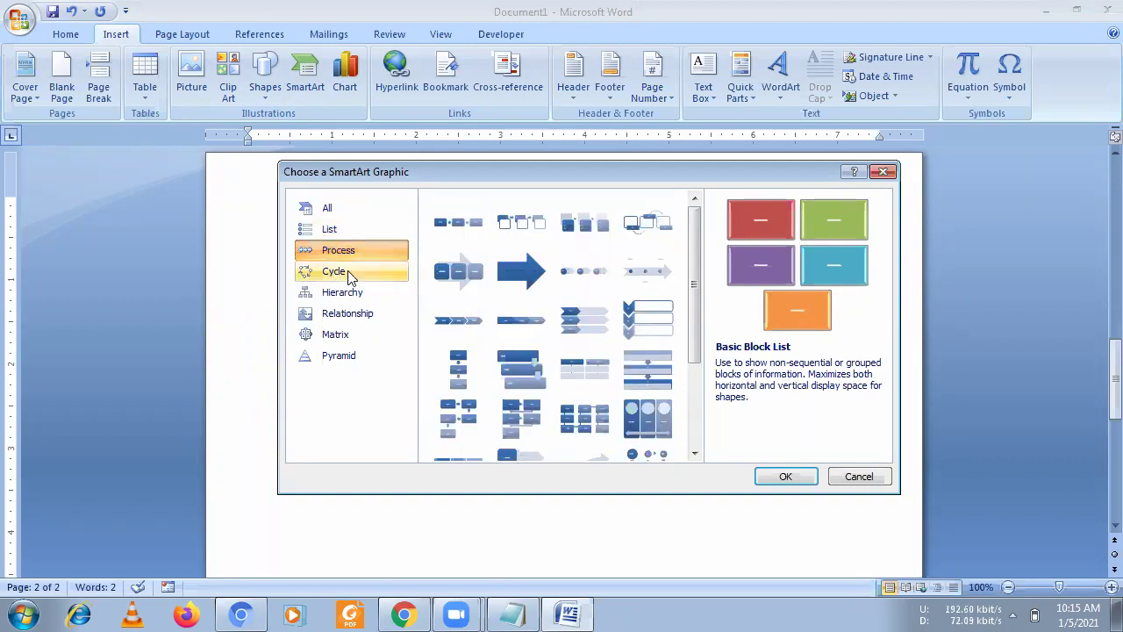
pyautogui.click(349, 271)
pyautogui.click(350, 291)
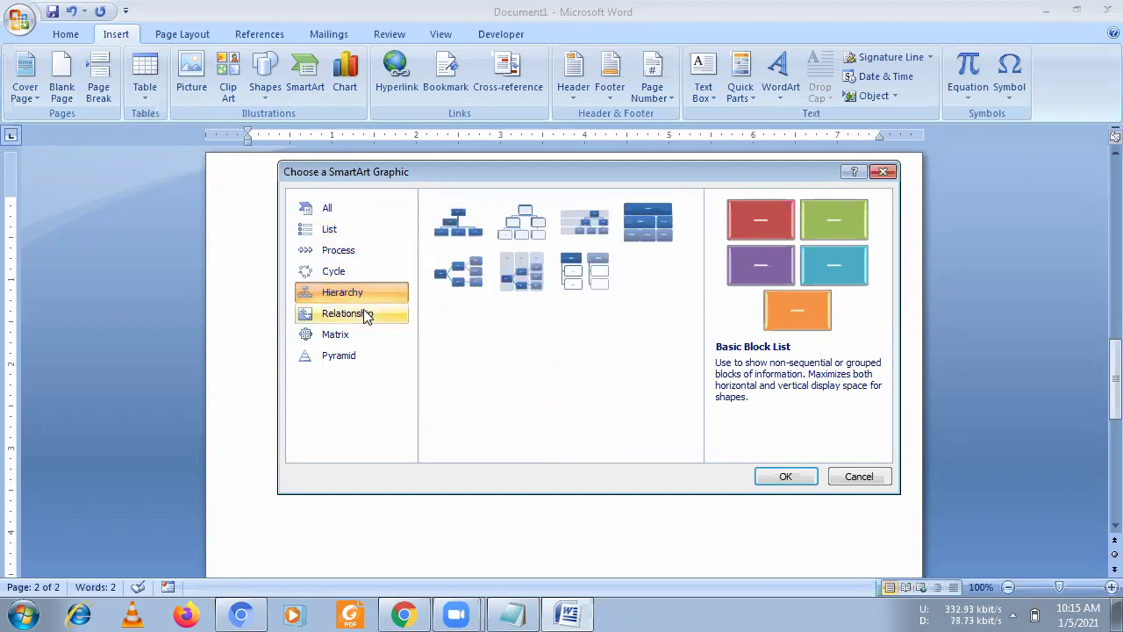
pyautogui.click(366, 315)
pyautogui.click(356, 339)
pyautogui.click(348, 360)
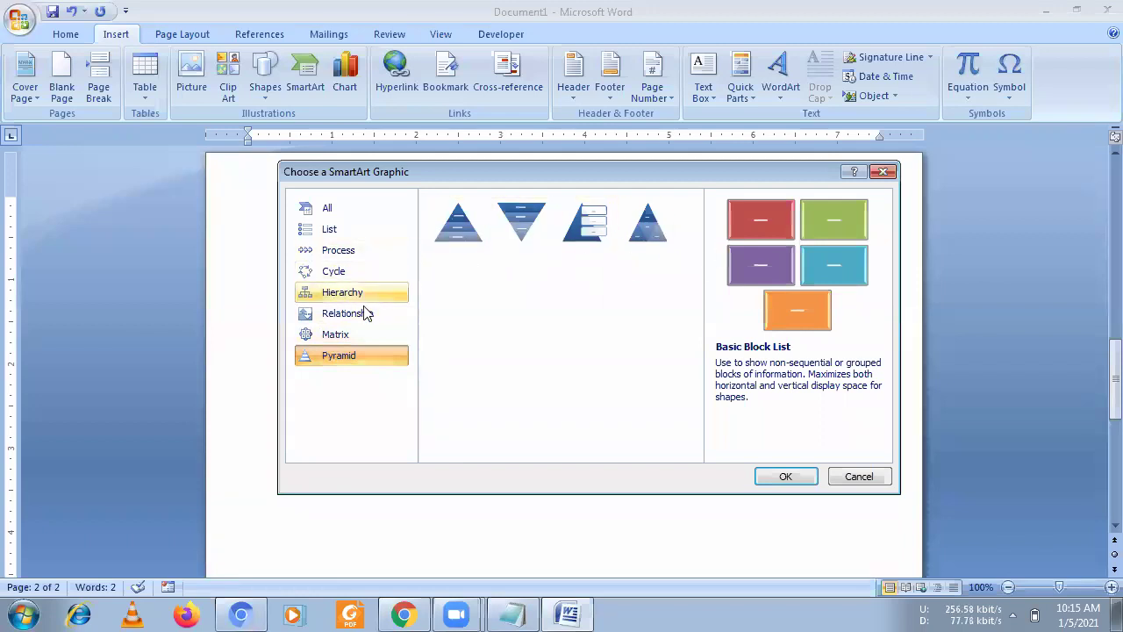
# Insert the Trapezoid List layout from the List category.
pyautogui.click(334, 232)
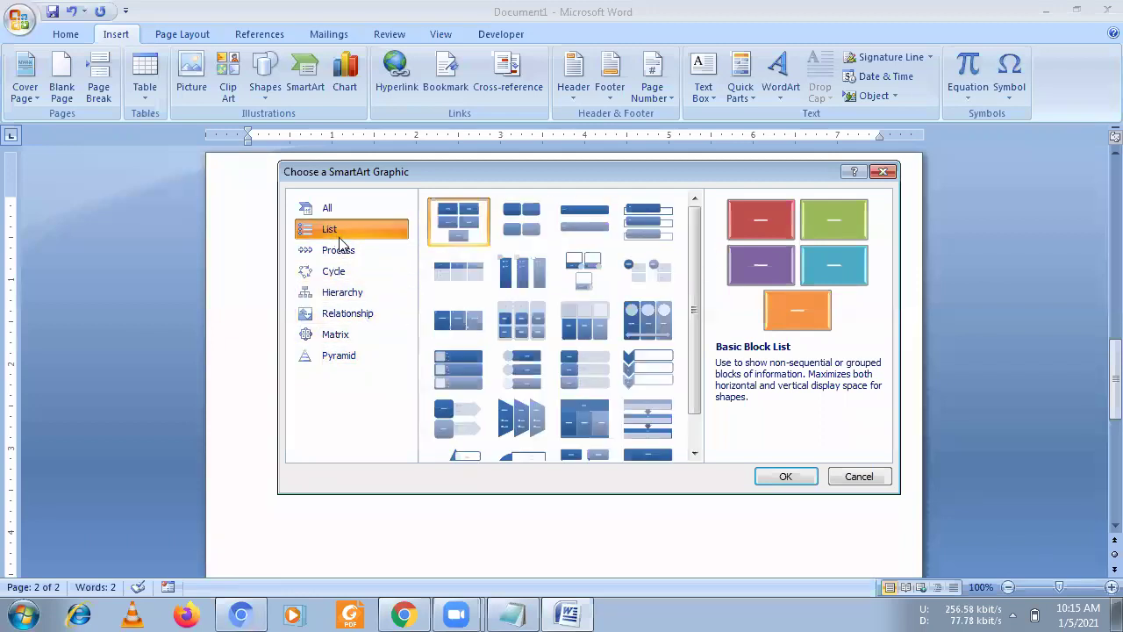
pyautogui.click(520, 423)
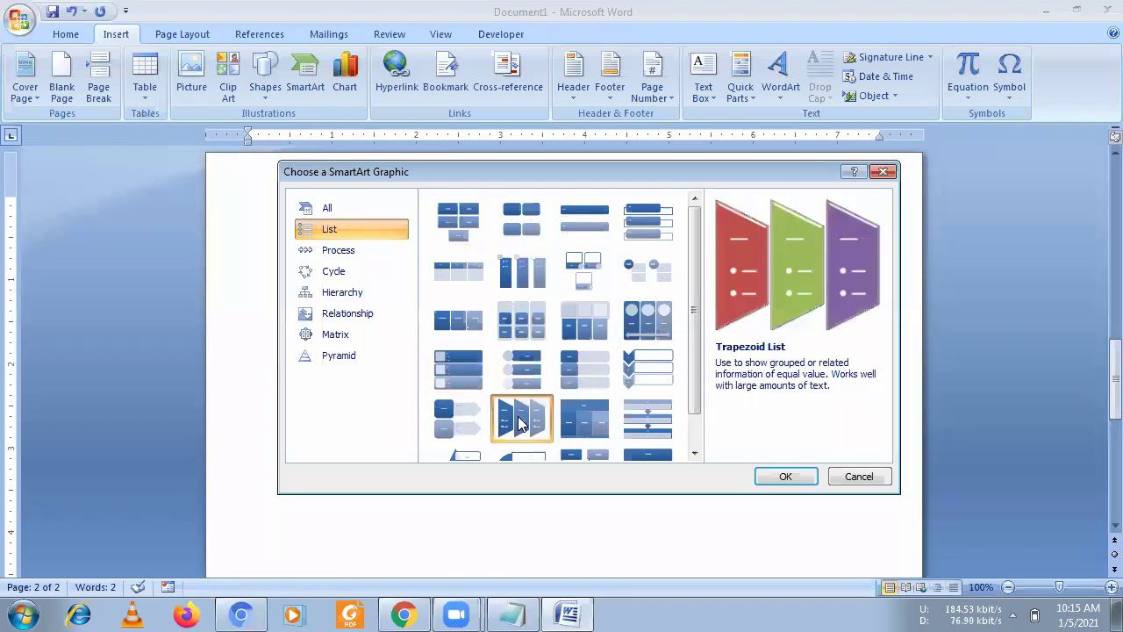
pyautogui.click(786, 477)
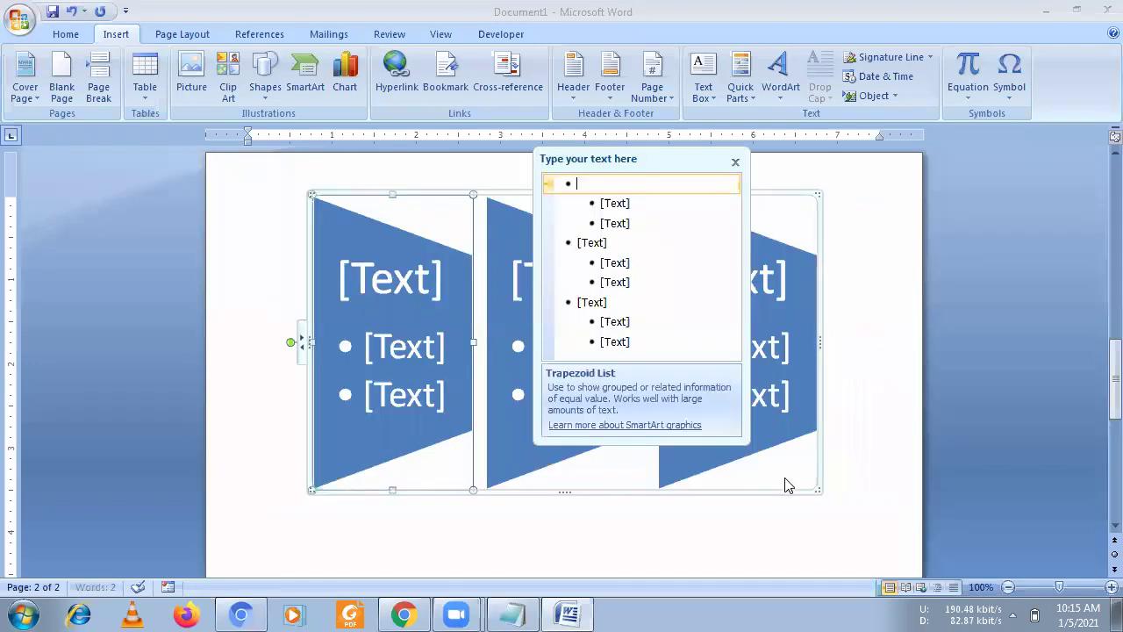
# Title the three trapezoids DCA, PGDCA and BCA.
pyautogui.click(373, 270)
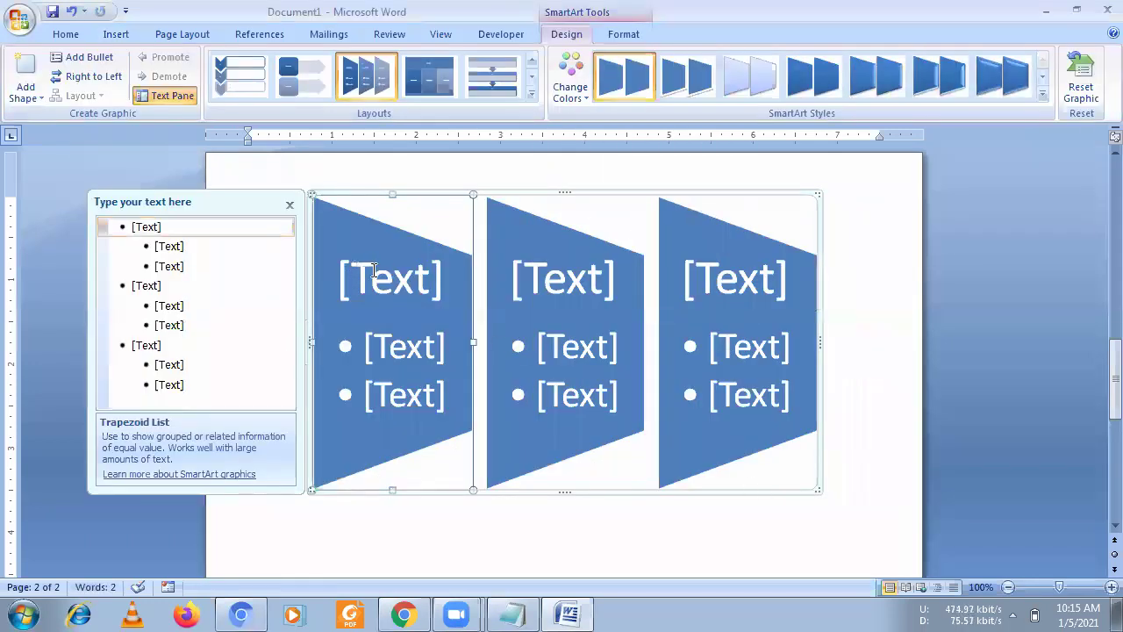
pyautogui.click(411, 272)
pyautogui.write('DCA')
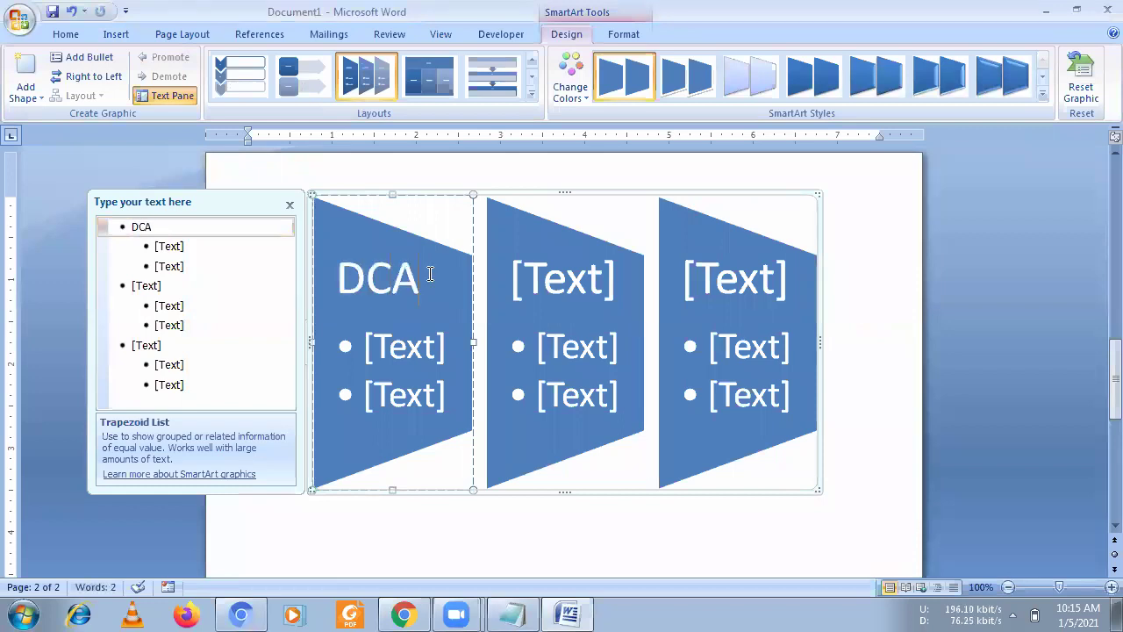
pyautogui.click(527, 277)
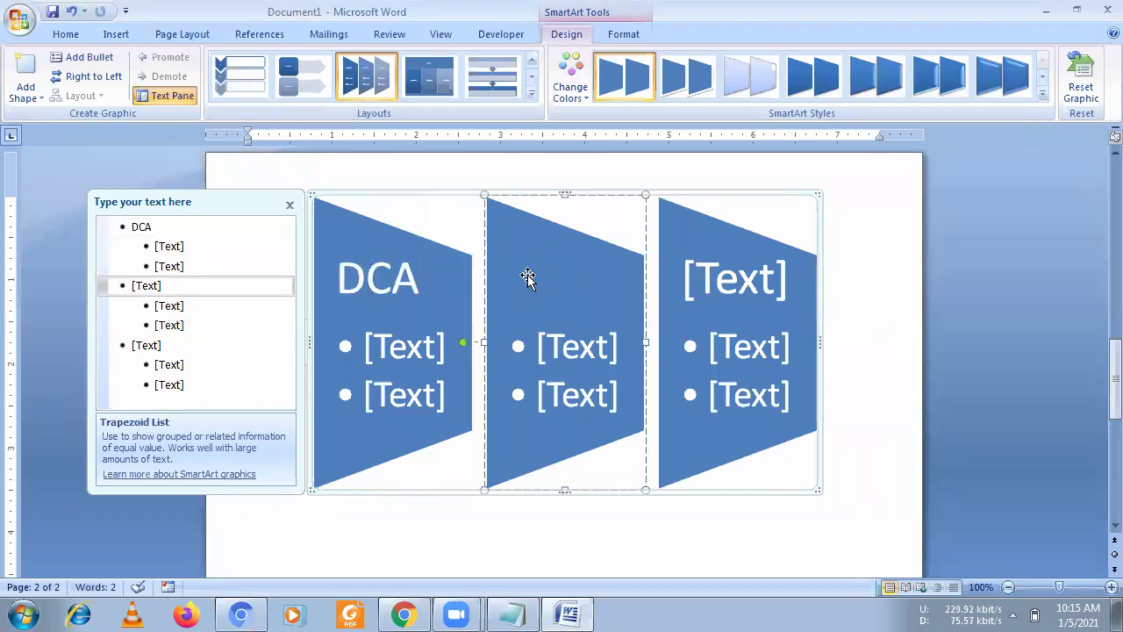
pyautogui.write('PGDC')
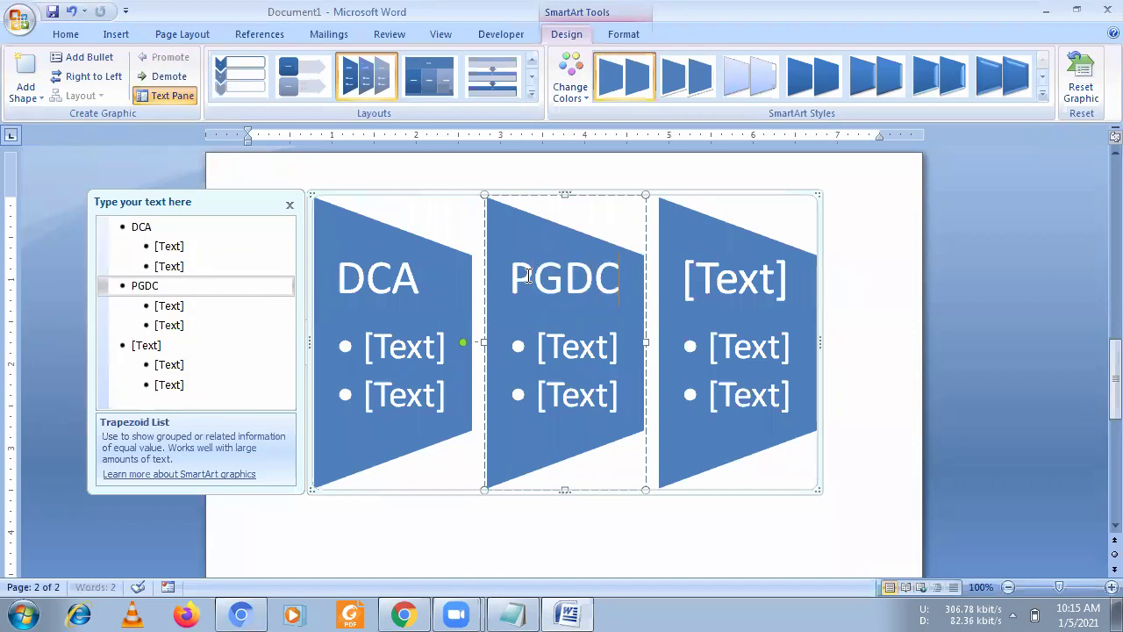
pyautogui.write('A')
pyautogui.click(720, 271)
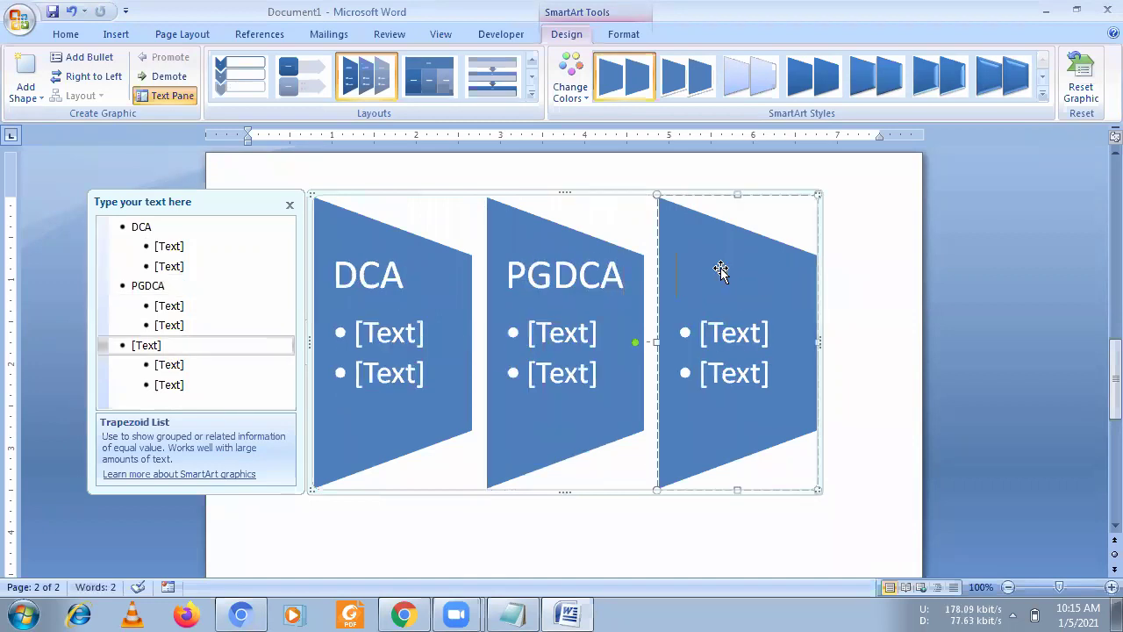
pyautogui.write('BCA')
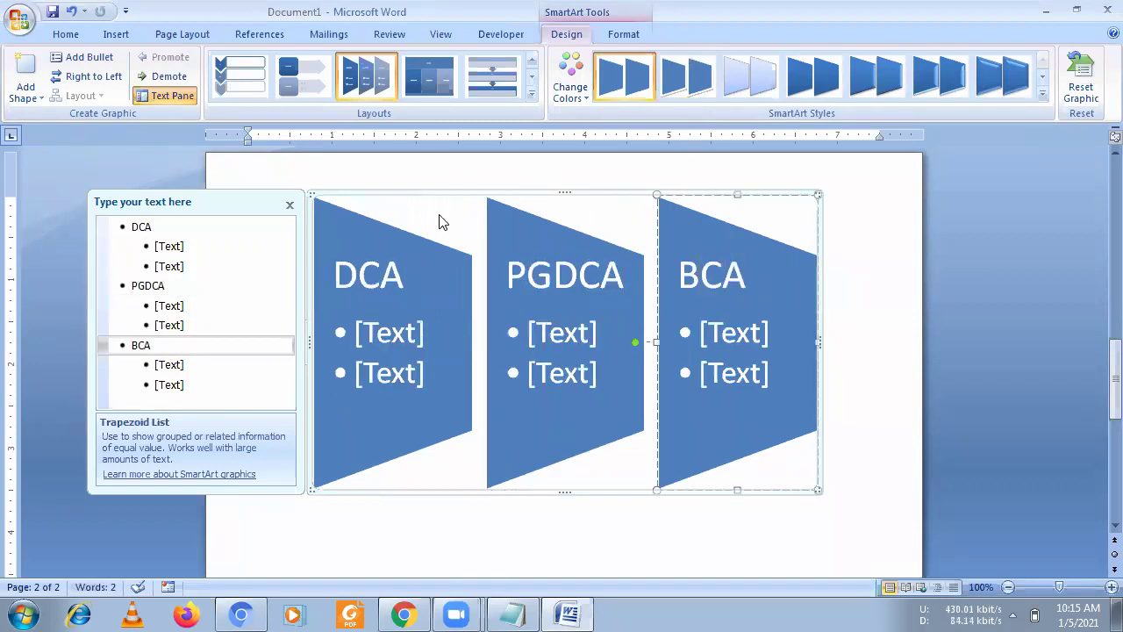
# Enter the first bullets 1 YEAR, 1YEAR and 3 YEARS under the trapezoids.
pyautogui.click(390, 326)
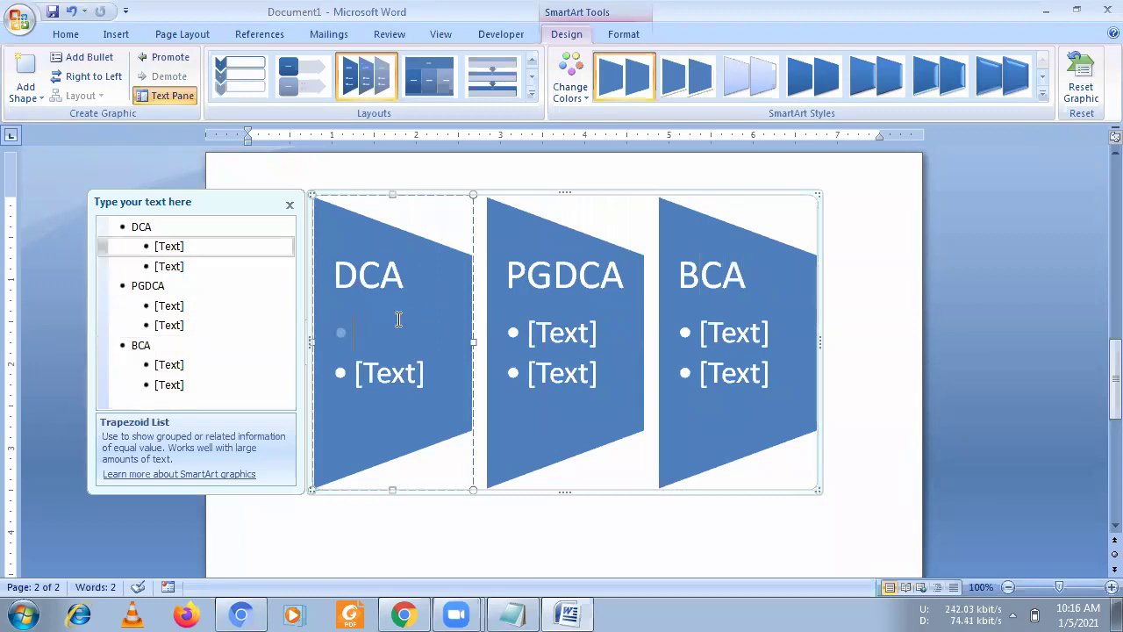
pyautogui.write('1 YEAR')
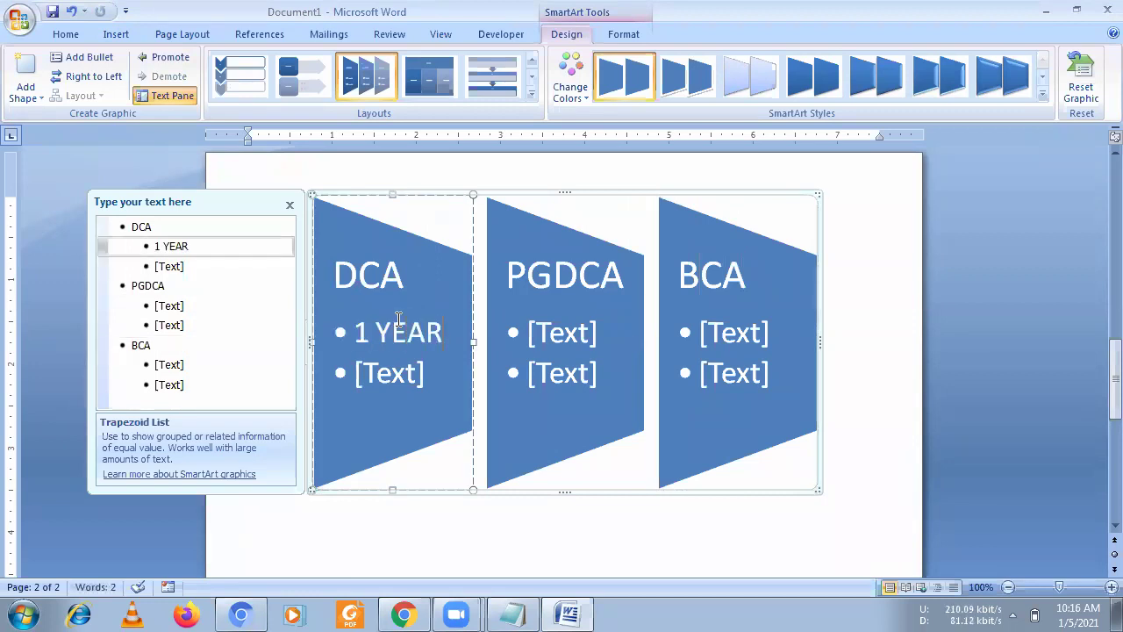
pyautogui.click(389, 372)
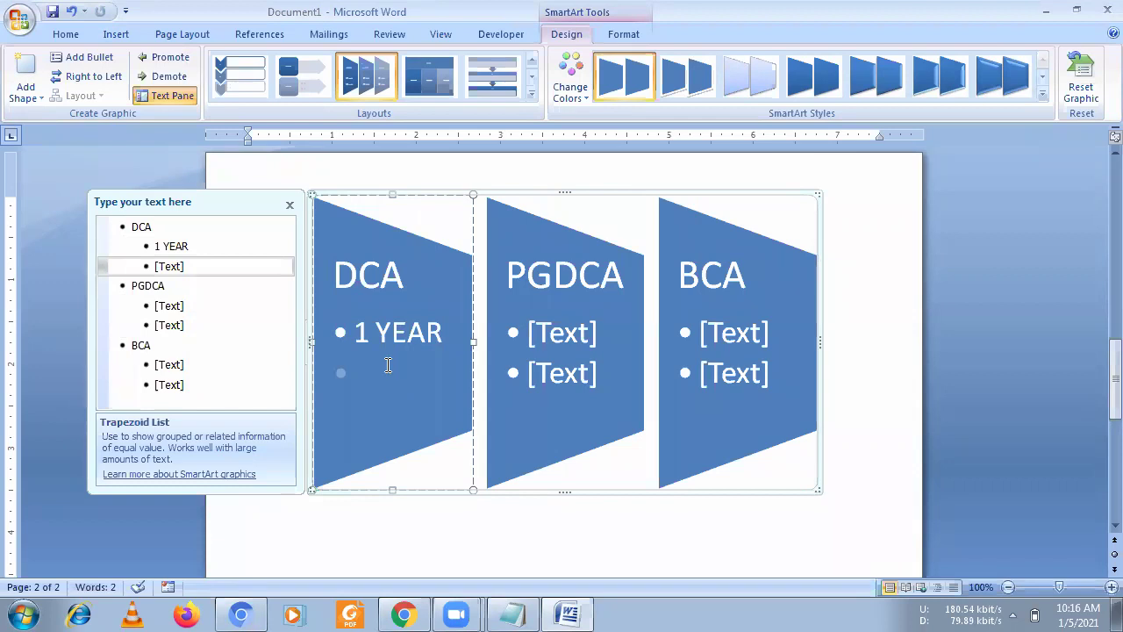
pyautogui.click(547, 333)
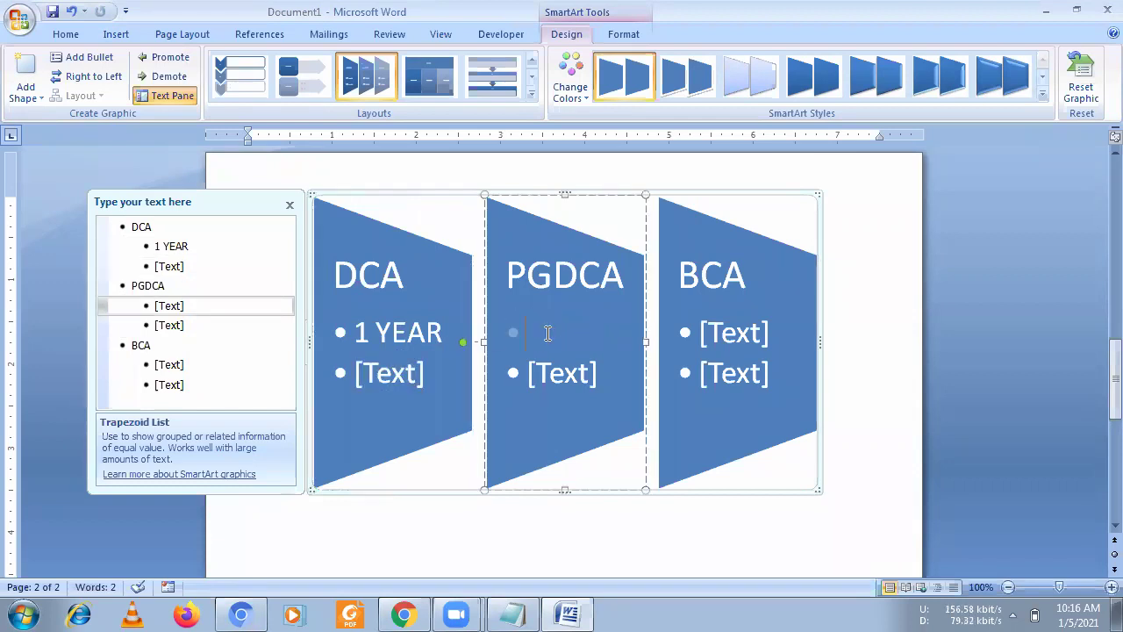
pyautogui.write('1YEAR')
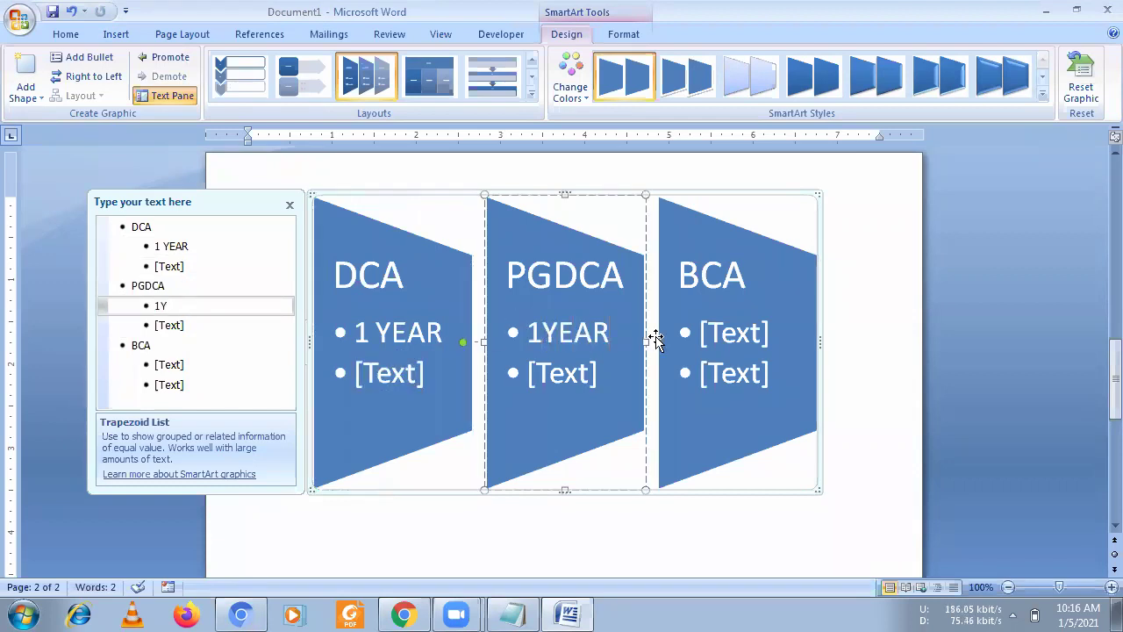
pyautogui.click(702, 325)
pyautogui.write('3 YE')
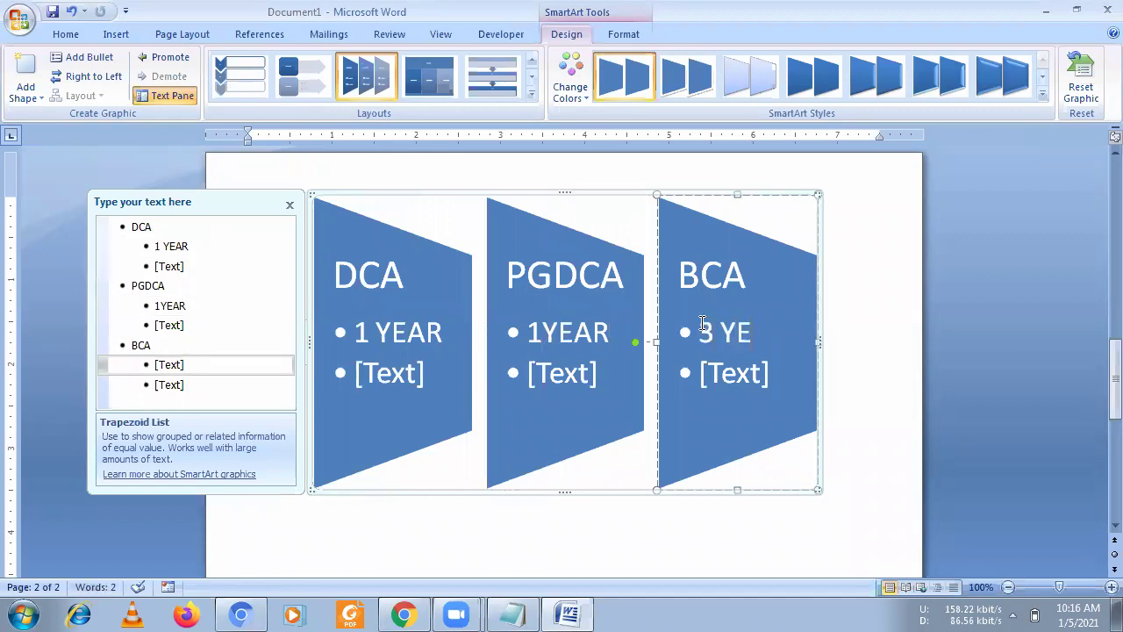
pyautogui.write('ARS')
# Correct BCA's bullet from '3 YEARS' to '3 YEAR'.
pyautogui.click(857, 359)
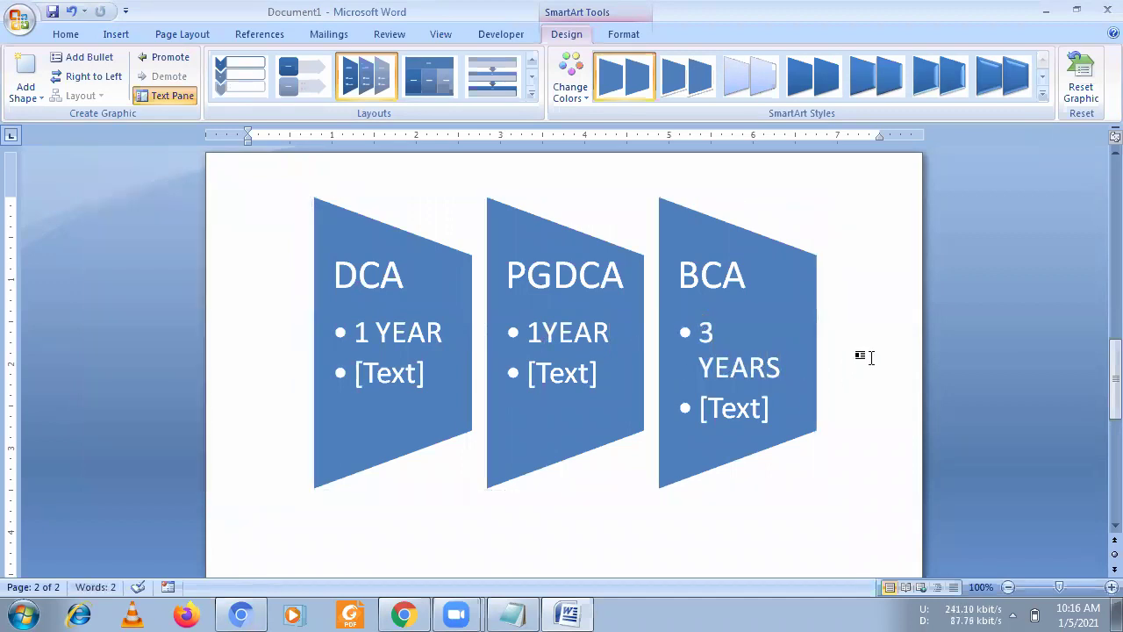
pyautogui.click(755, 405)
pyautogui.click(764, 366)
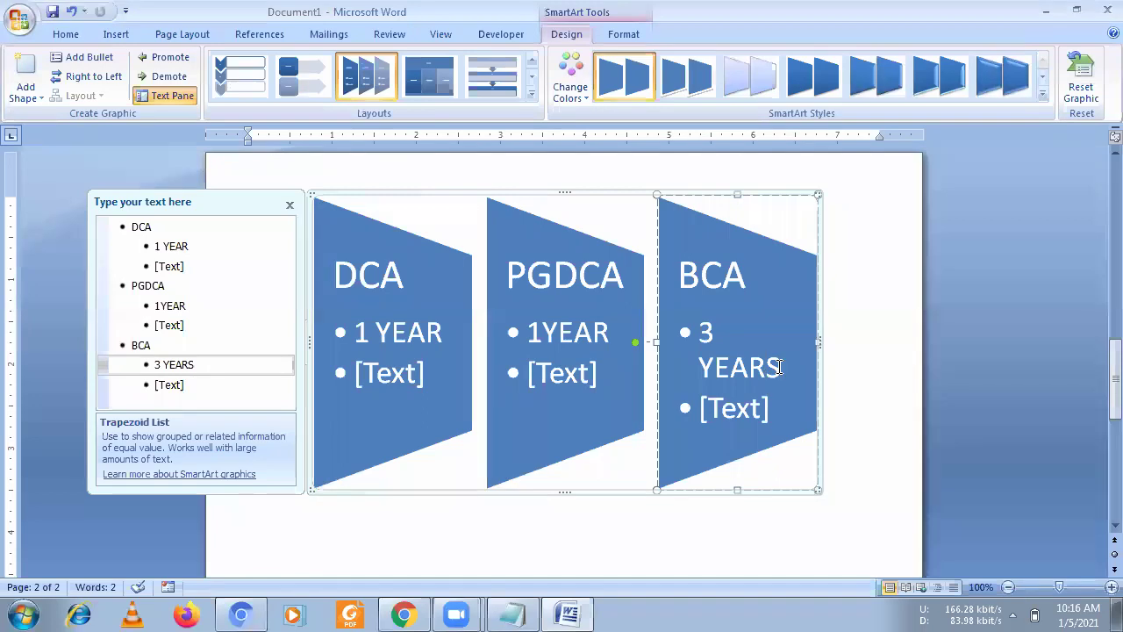
pyautogui.press('BackSpace')
pyautogui.click(808, 342)
pyautogui.press('BackSpace')
pyautogui.write('R')
pyautogui.click(845, 337)
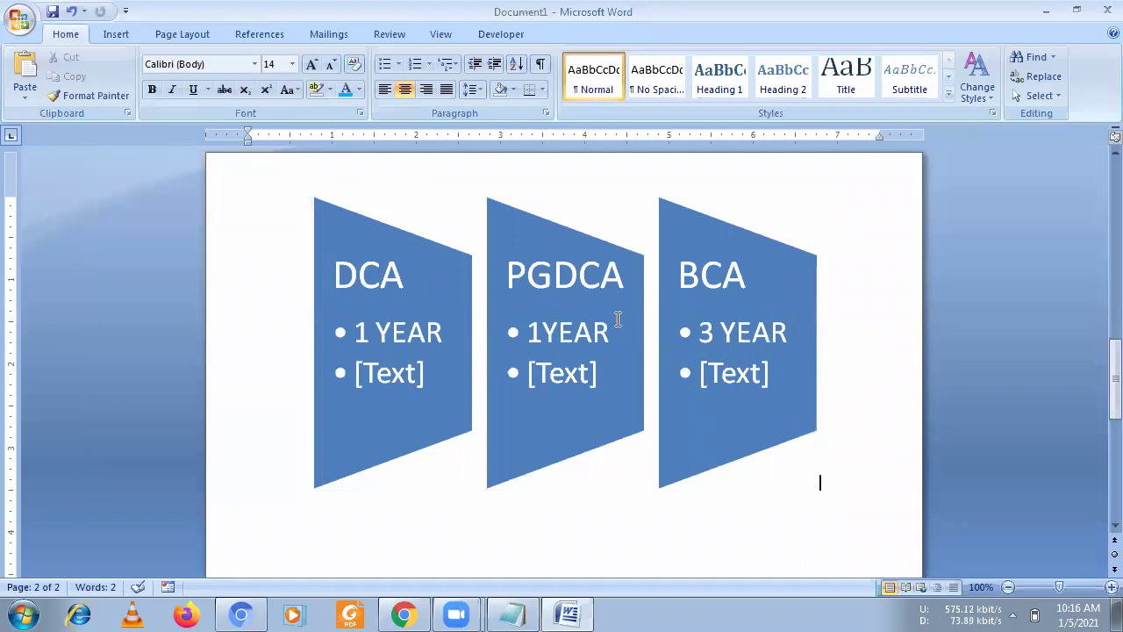
# Type the numbered course items Dca, Pgdca and Bca.
pyautogui.scroll(-1, 487, 347)
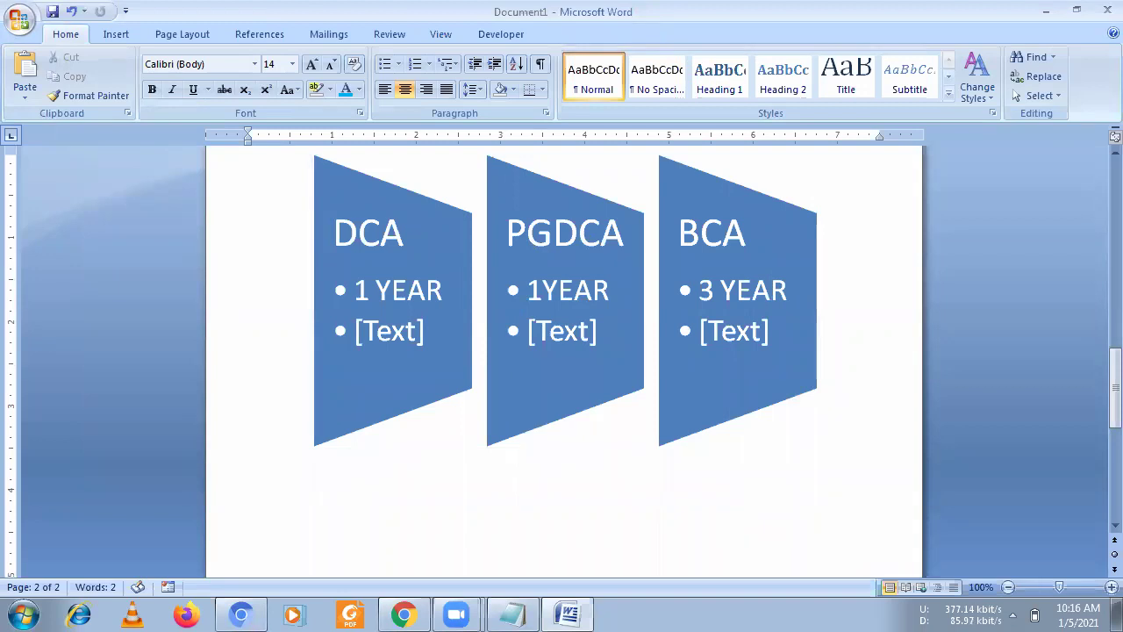
pyautogui.click(116, 35)
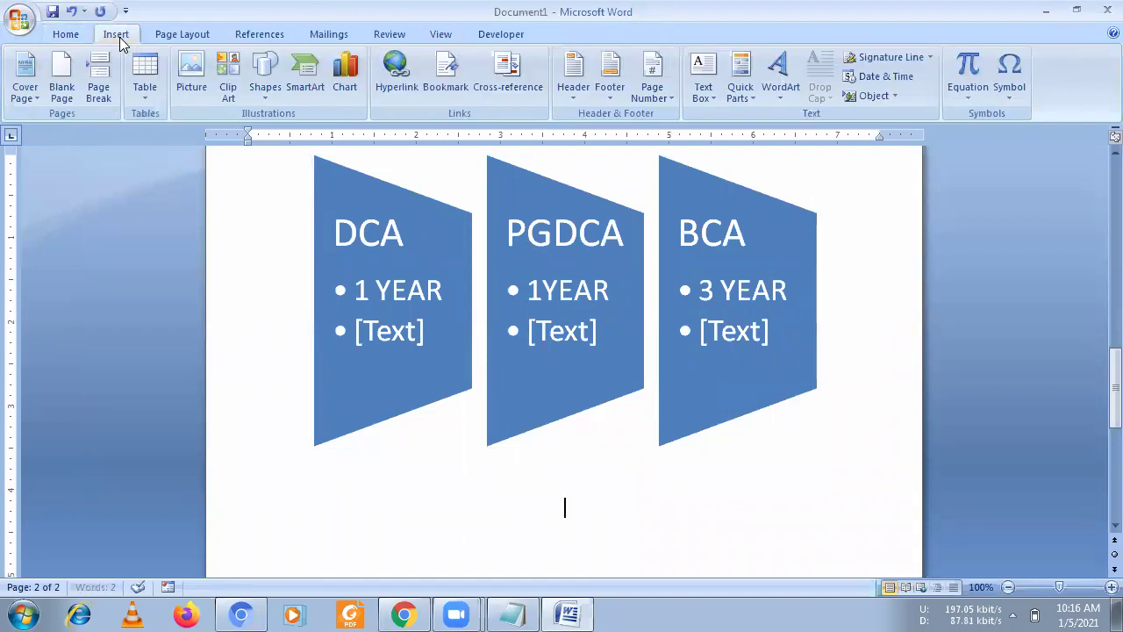
pyautogui.click(84, 35)
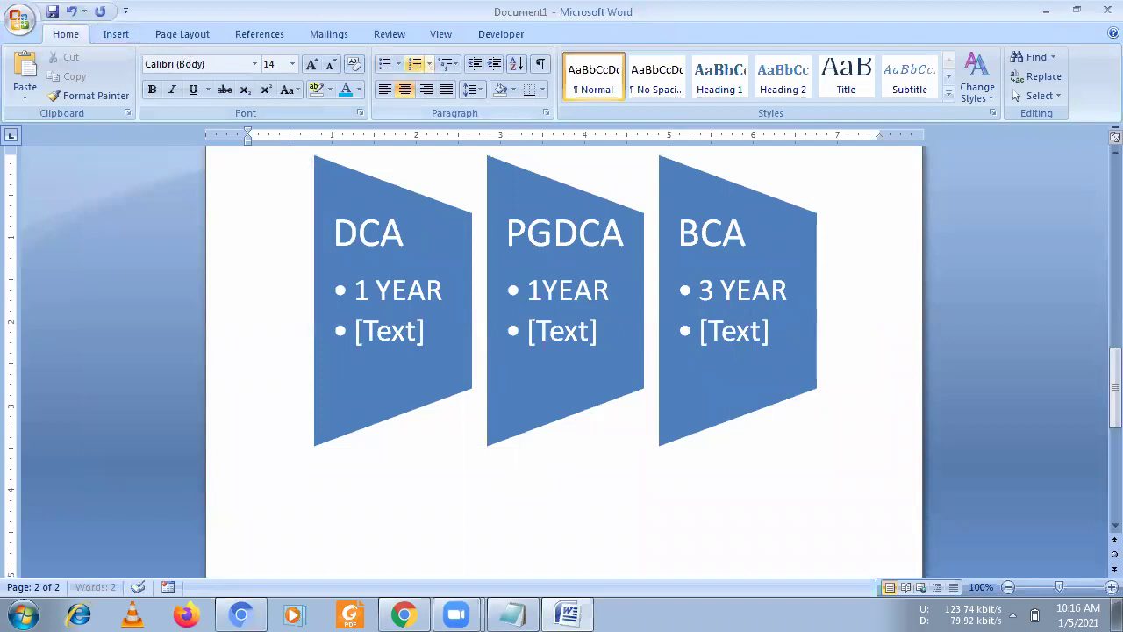
pyautogui.write('dca')
pyautogui.press('Return')
pyautogui.write('pgdca')
pyautogui.press('Return')
pyautogui.write('bca')
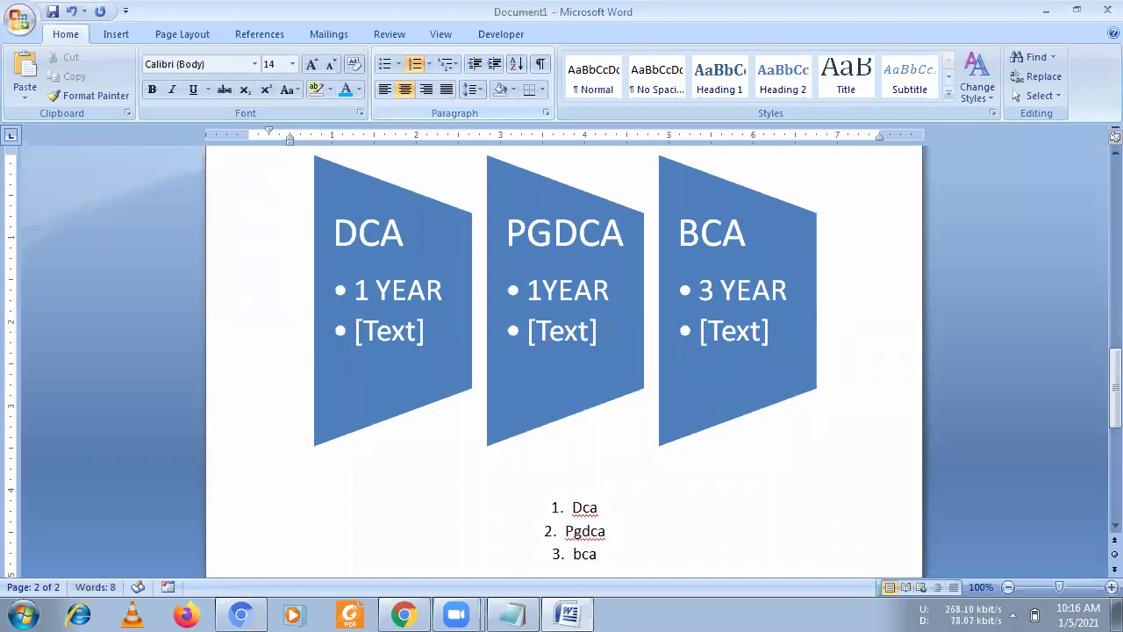
pyautogui.press('Return')
pyautogui.press('Return')
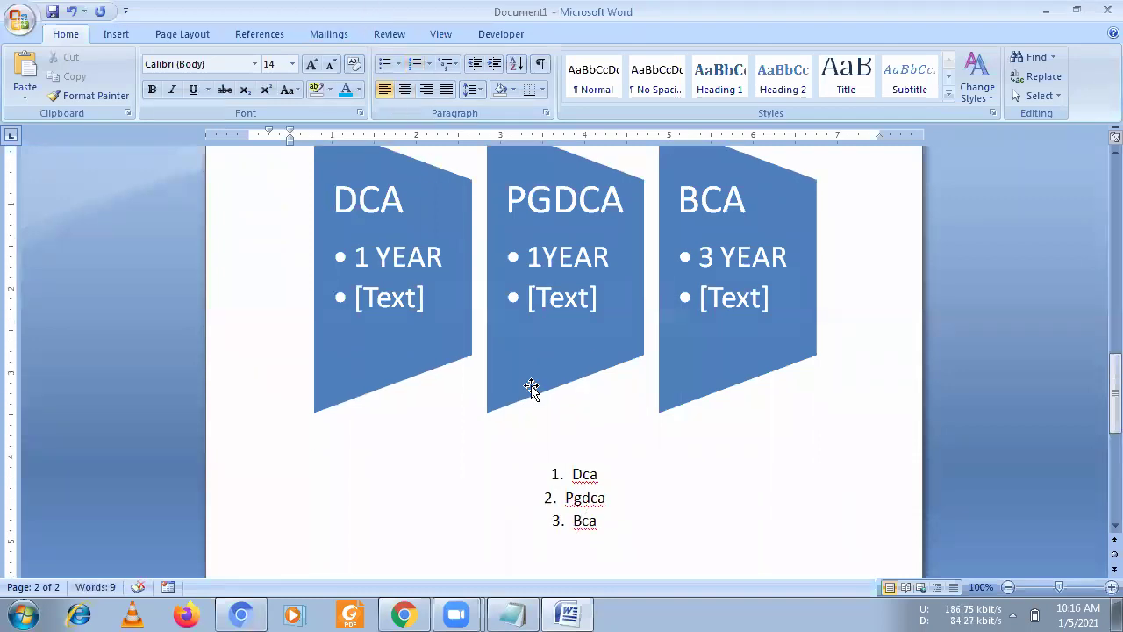
# Left-align the three numbered course items.
pyautogui.moveTo(618, 527); pyautogui.dragTo(548, 474)
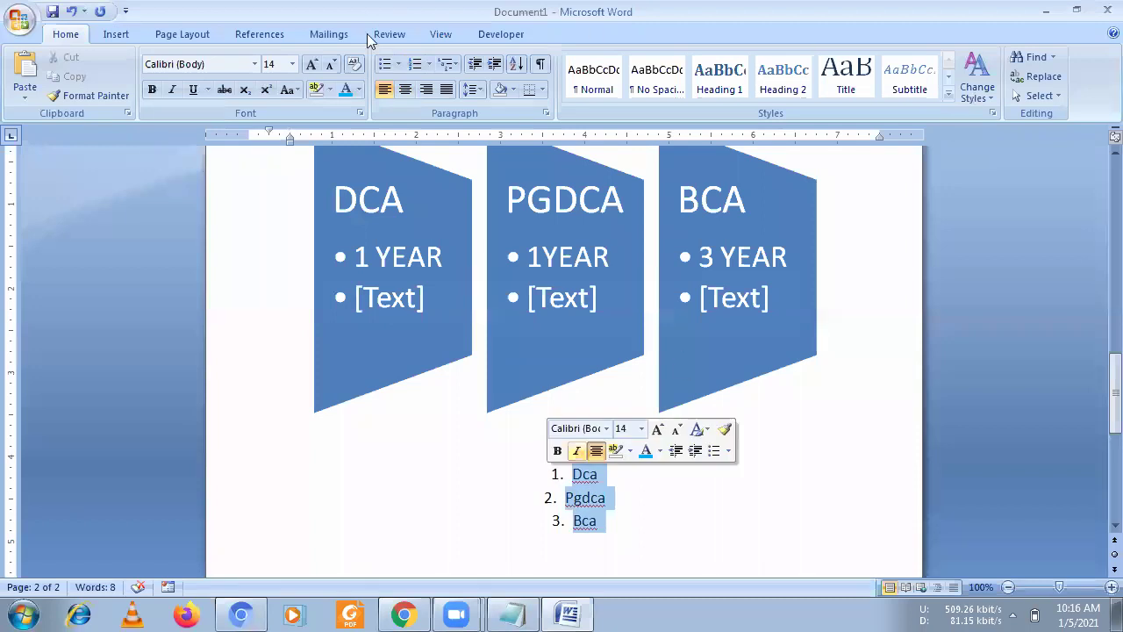
pyautogui.click(384, 91)
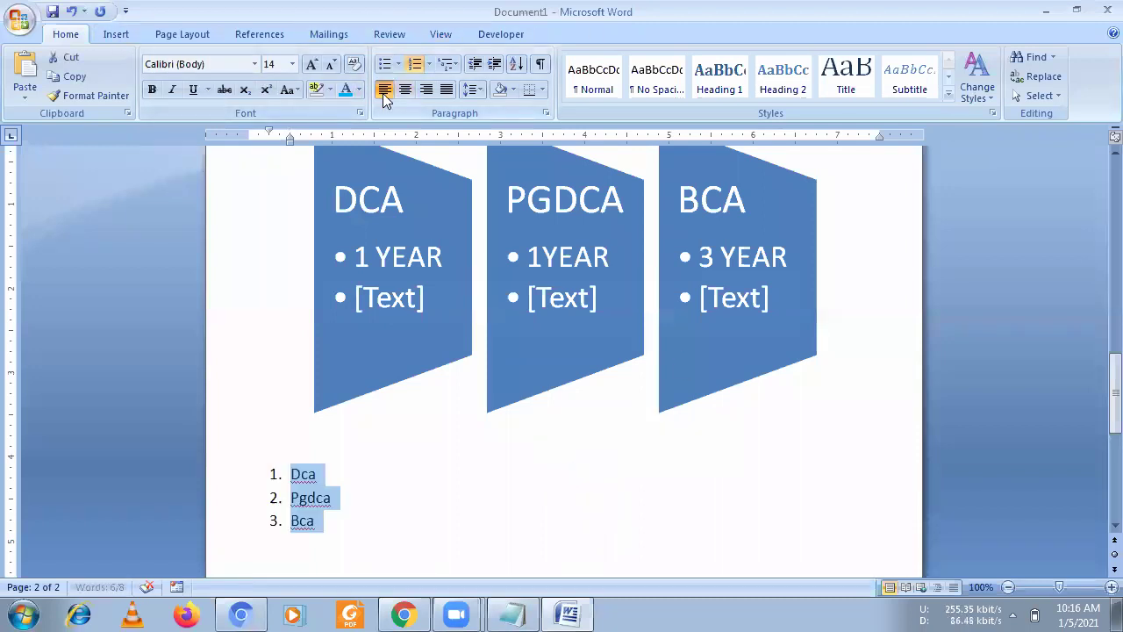
pyautogui.click(380, 482)
pyautogui.scroll(1, 380, 491)
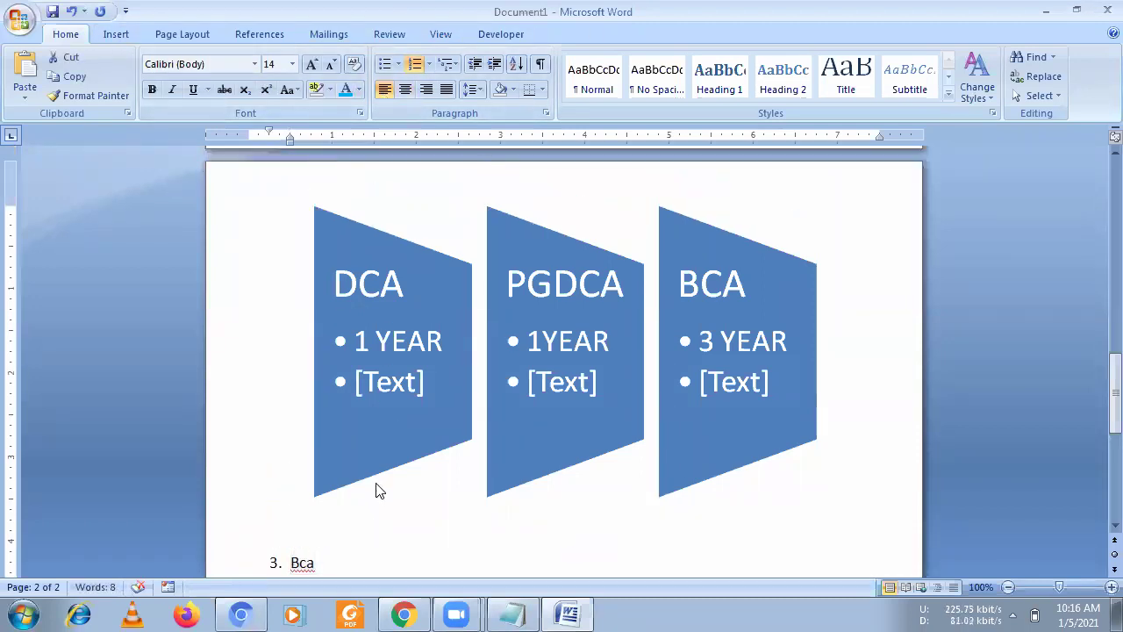
# Add a 1 YEAR sub-item under Dca and re-enter Bca as a top-level course.
pyautogui.press('Return')
pyautogui.press('Tab')
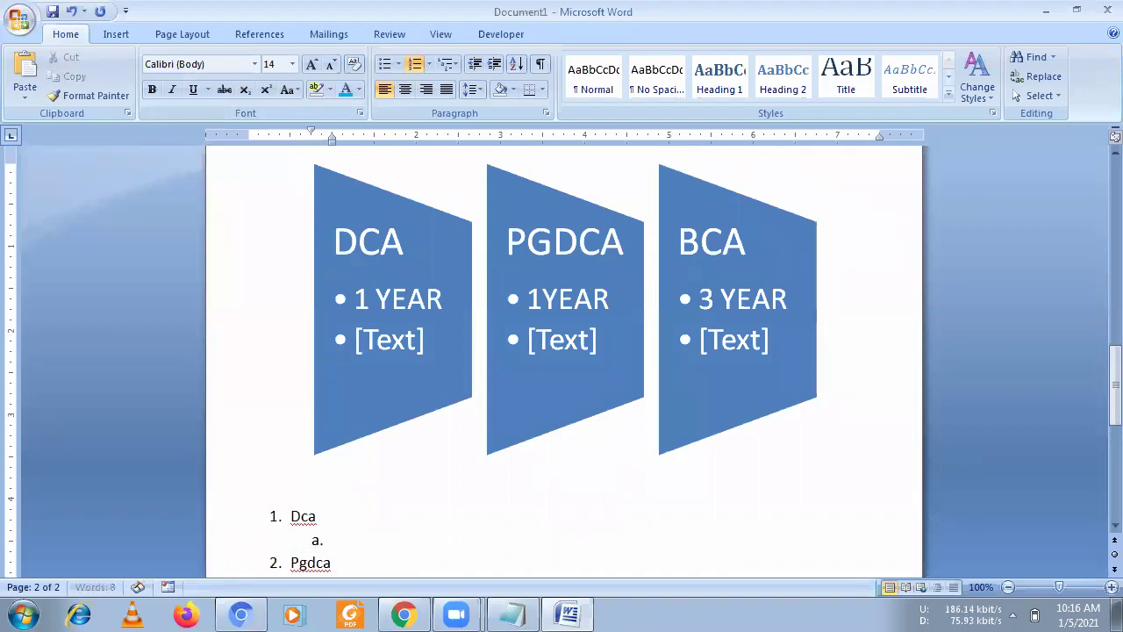
pyautogui.write('1 YEAR')
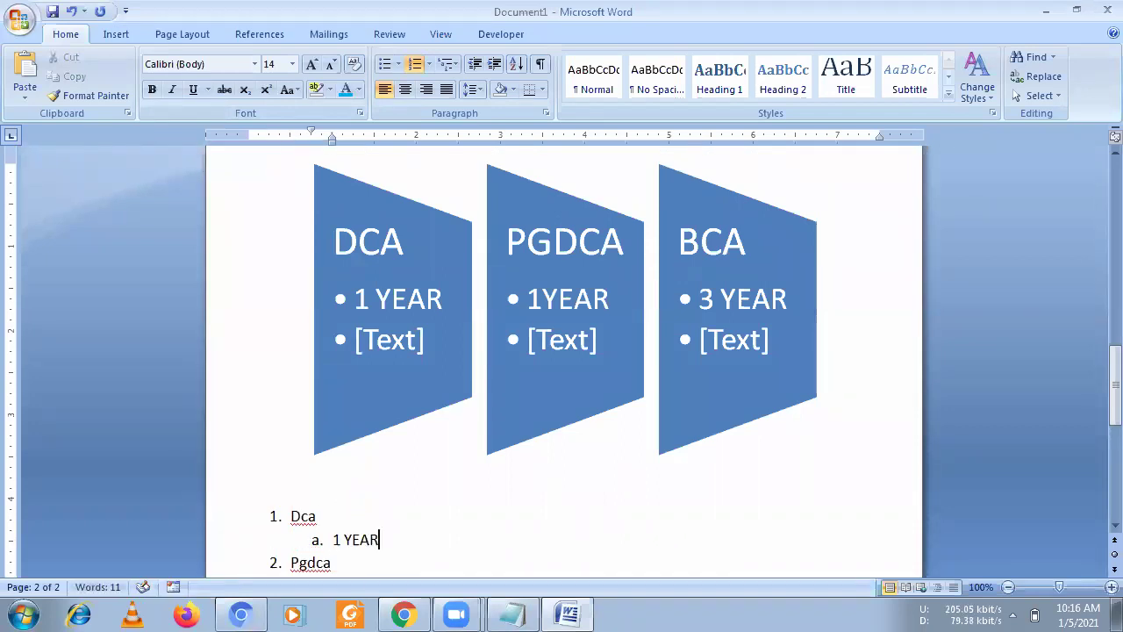
pyautogui.press('Down')
pyautogui.press('Return')
pyautogui.write('Bca')
# Add a 1 YEAR sub-item under Pgdca and a 3 YEAR sub-item under Bca.
pyautogui.click(350, 401)
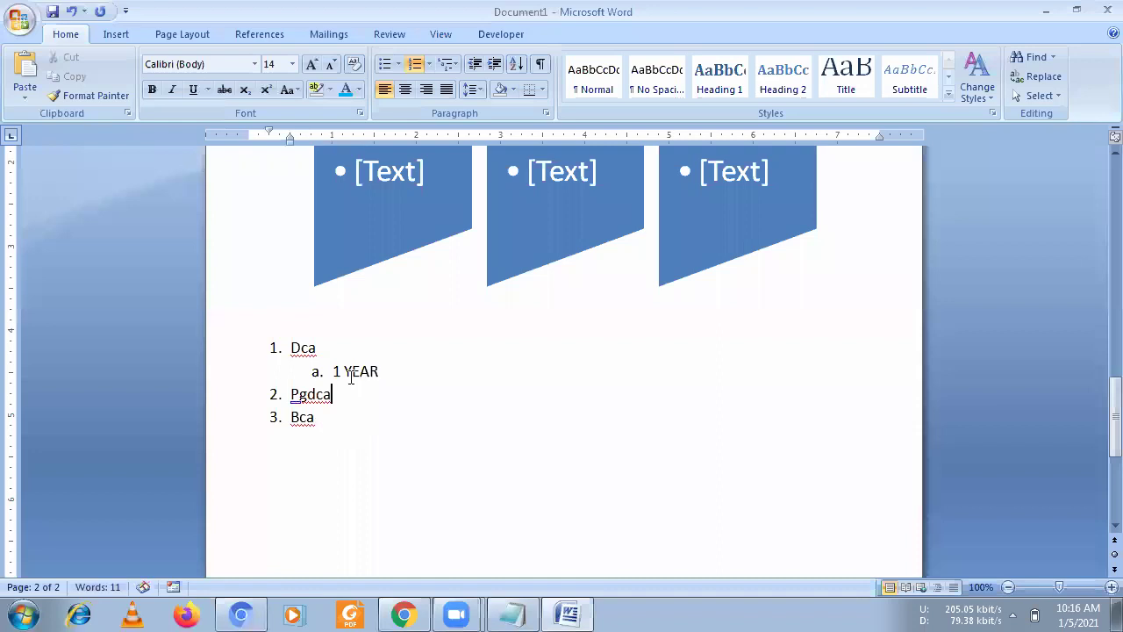
pyautogui.press('Return')
pyautogui.press('Tab')
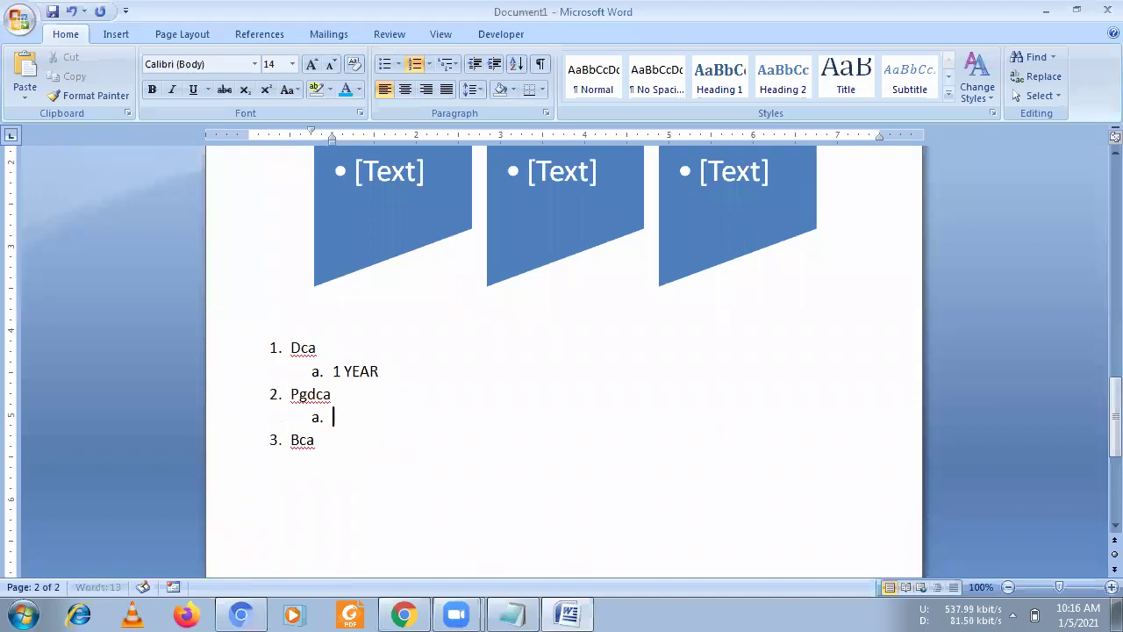
pyautogui.write('1 YEAR')
pyautogui.press('Down')
pyautogui.press('Return')
pyautogui.press('Tab')
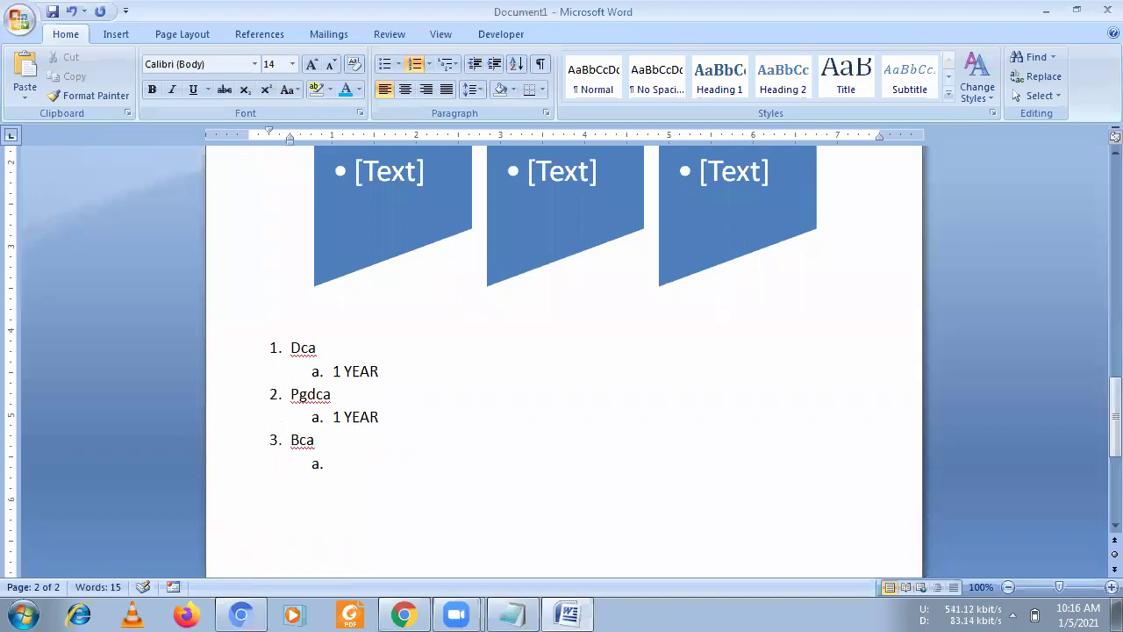
pyautogui.write('3 YEAR')
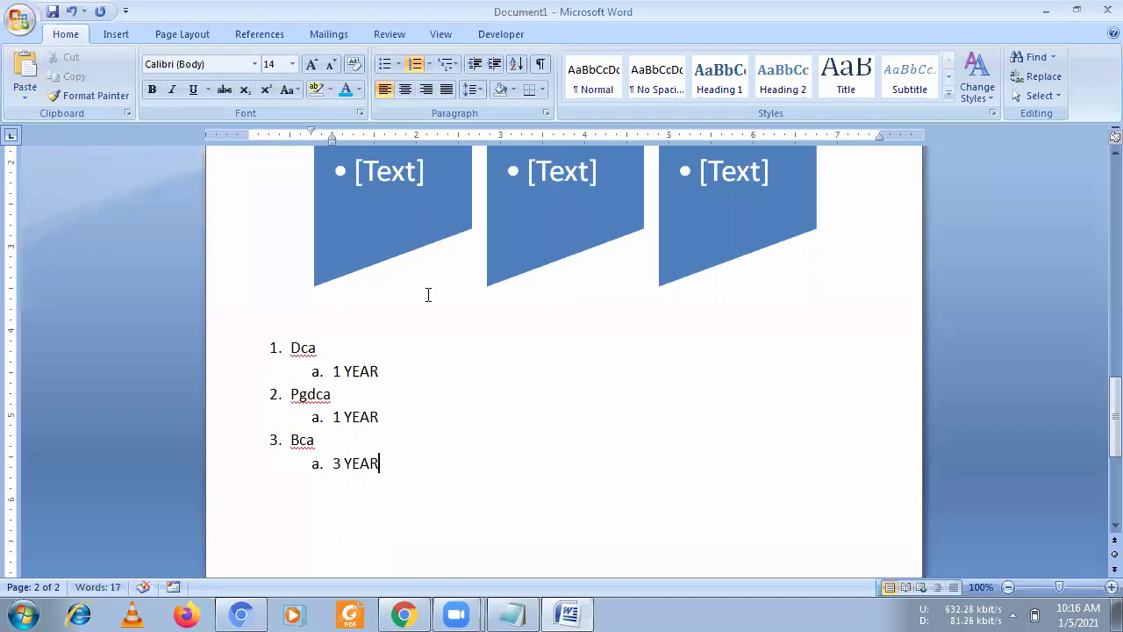
# Collapse the ribbon and select the whole numbered course list.
pyautogui.doubleClick(66, 34)
pyautogui.scroll(3, 343, 208)
pyautogui.scroll(2, 395, 215)
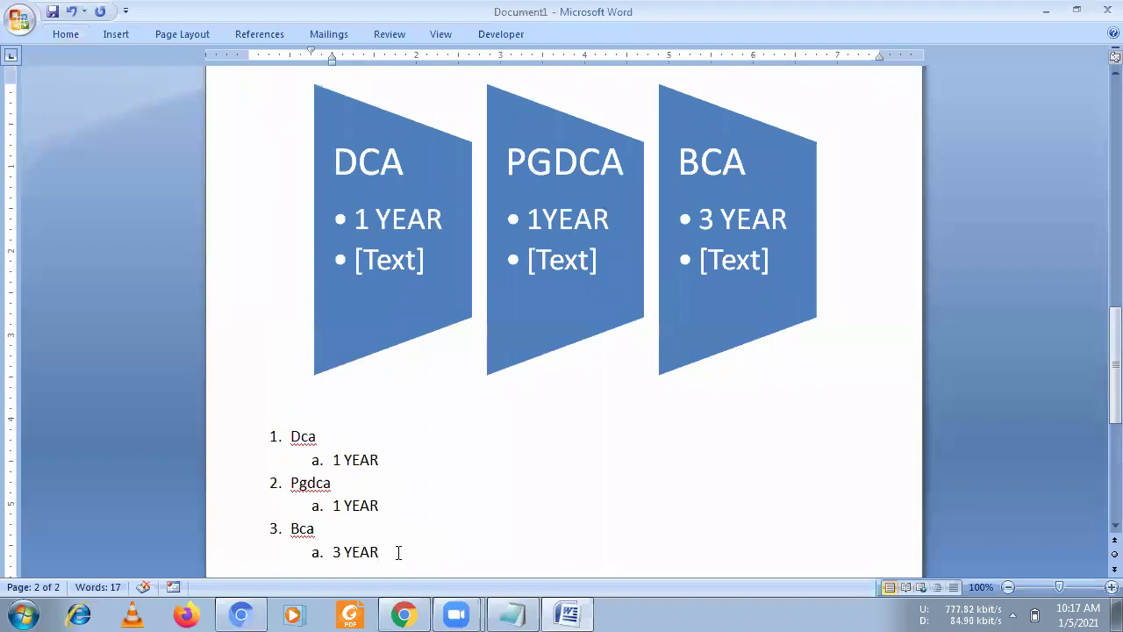
pyautogui.moveTo(397, 552); pyautogui.dragTo(257, 436)
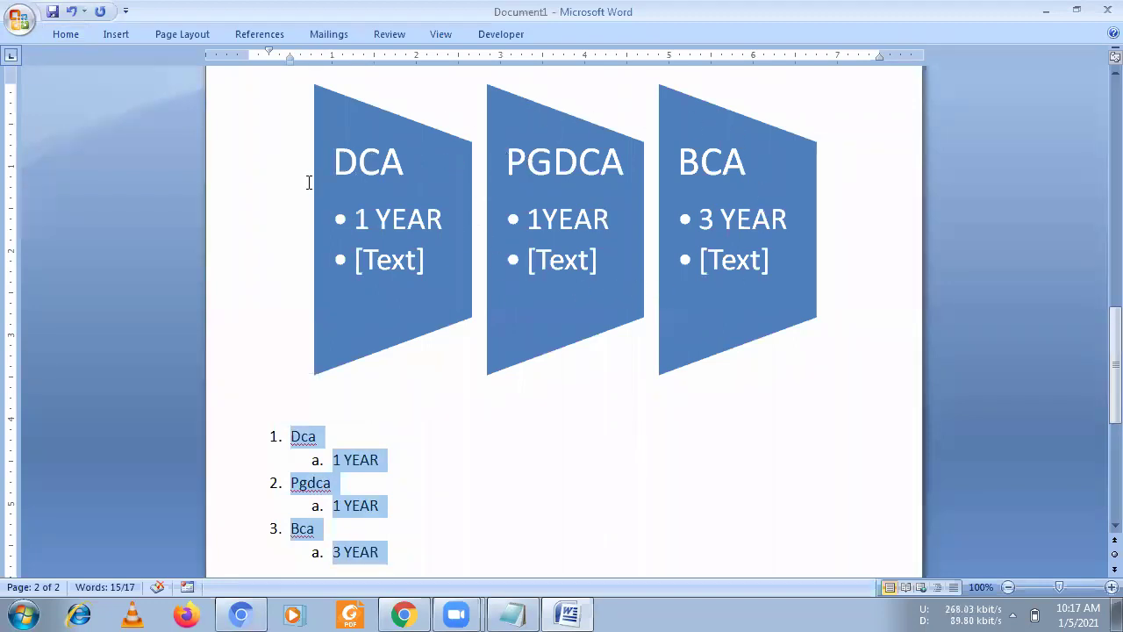
# Pin the Home ribbon open and select the Trapezoid List SmartArt to show its DCA, PGDCA, BCA outline.
pyautogui.click(63, 33)
pyautogui.doubleClick(63, 33)
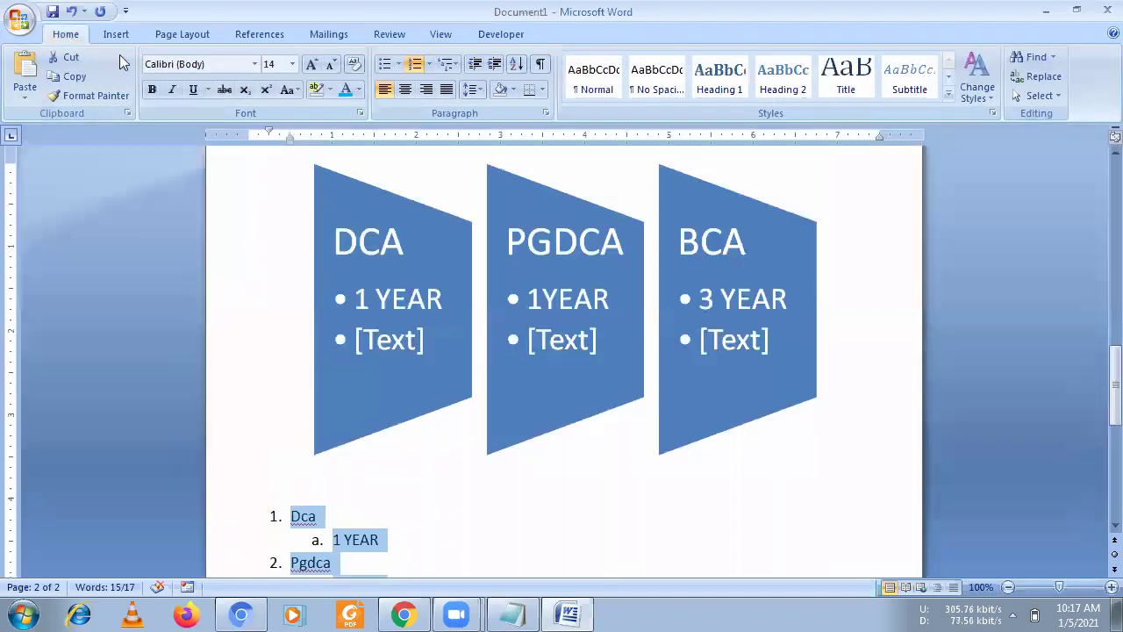
pyautogui.click(398, 67)
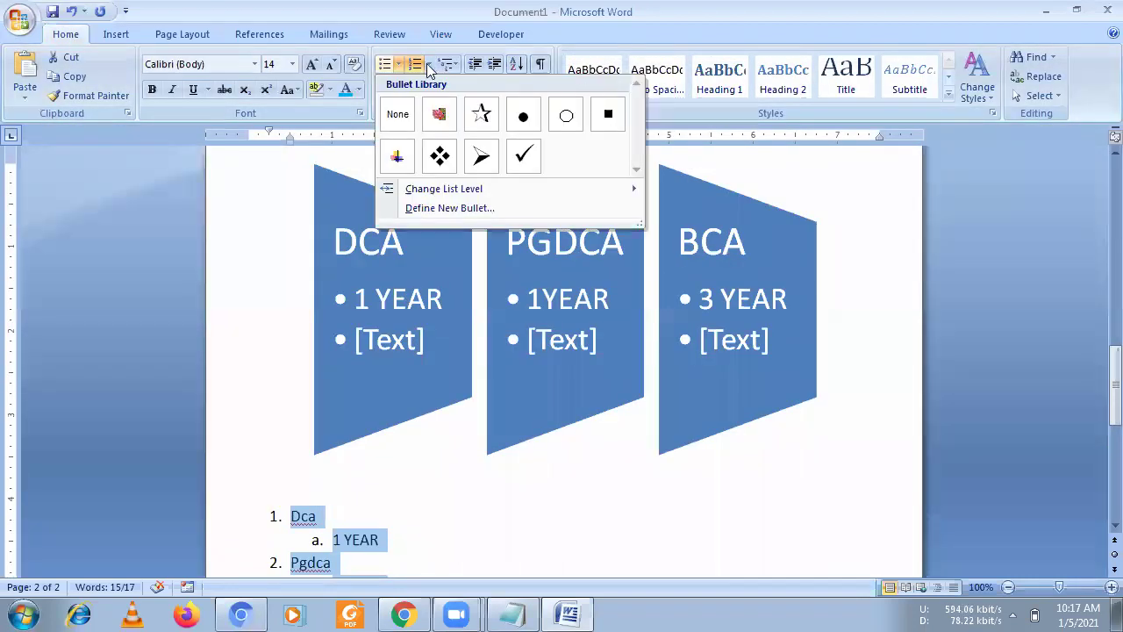
pyautogui.click(413, 386)
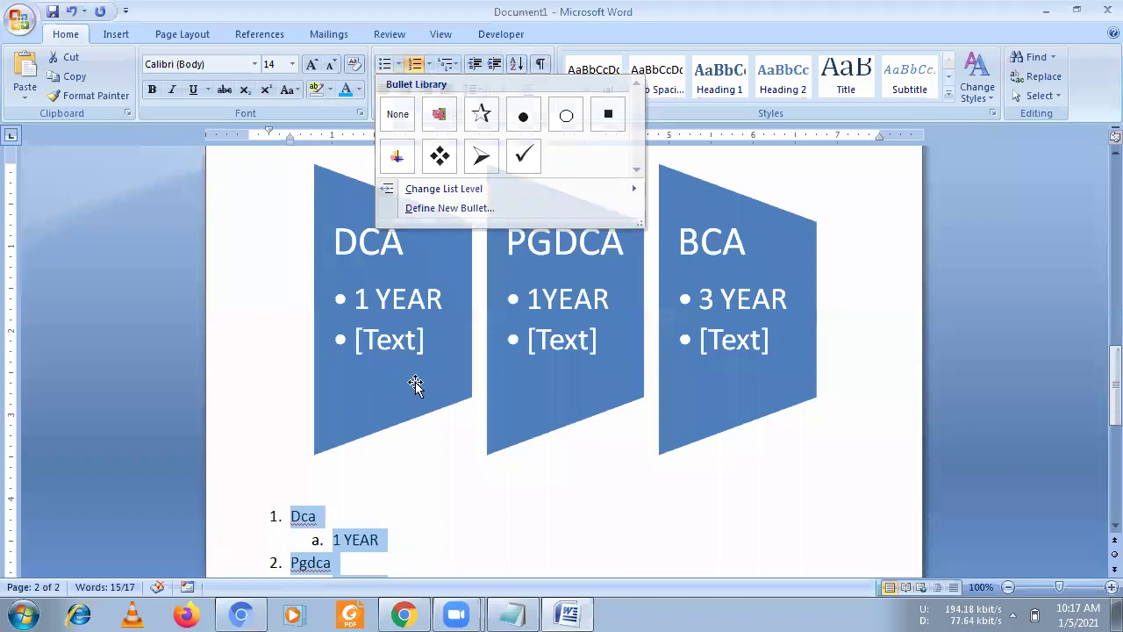
pyautogui.click(401, 369)
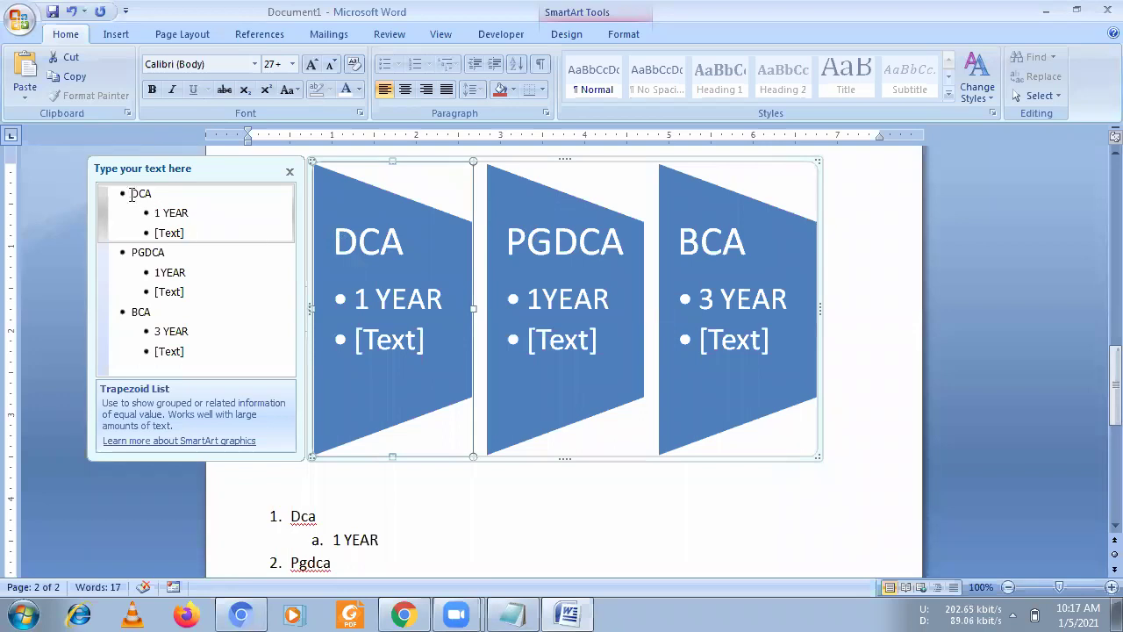
# Change the course diagram's layout to Vertical Chevron List after trying Table List and Segmented Process.
pyautogui.moveTo(121, 193); pyautogui.dragTo(191, 350)
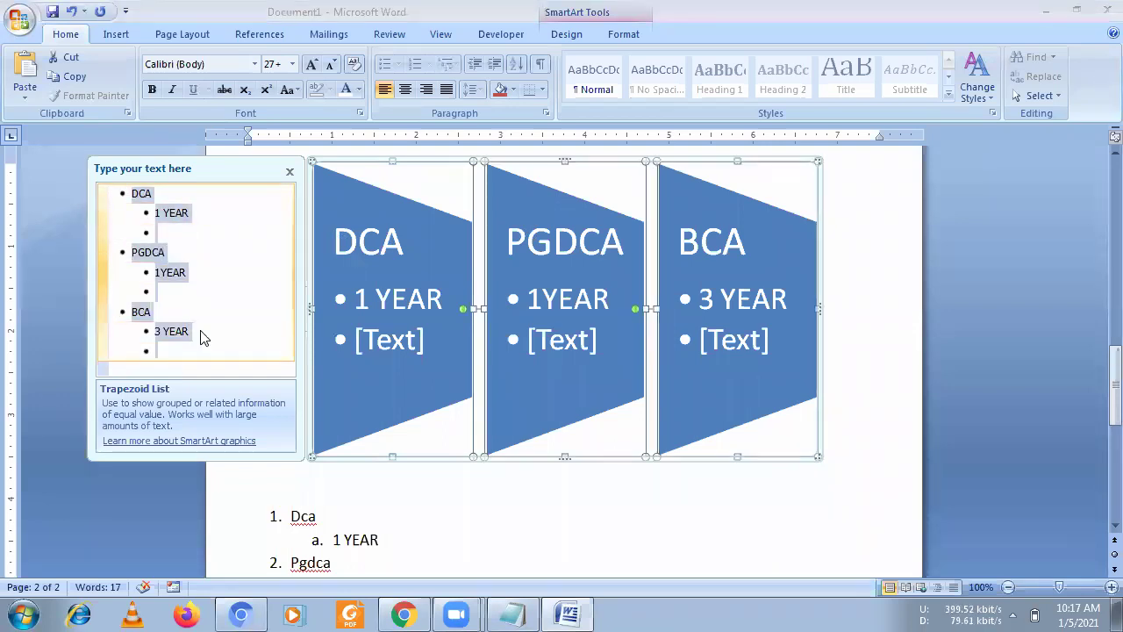
pyautogui.click(226, 255)
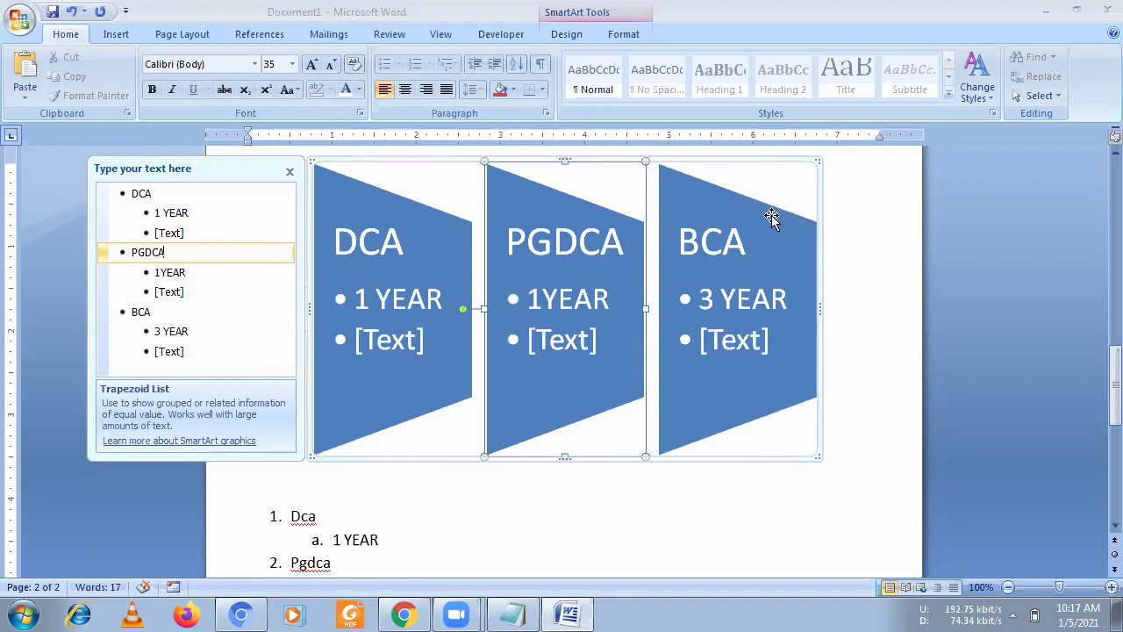
pyautogui.click(564, 33)
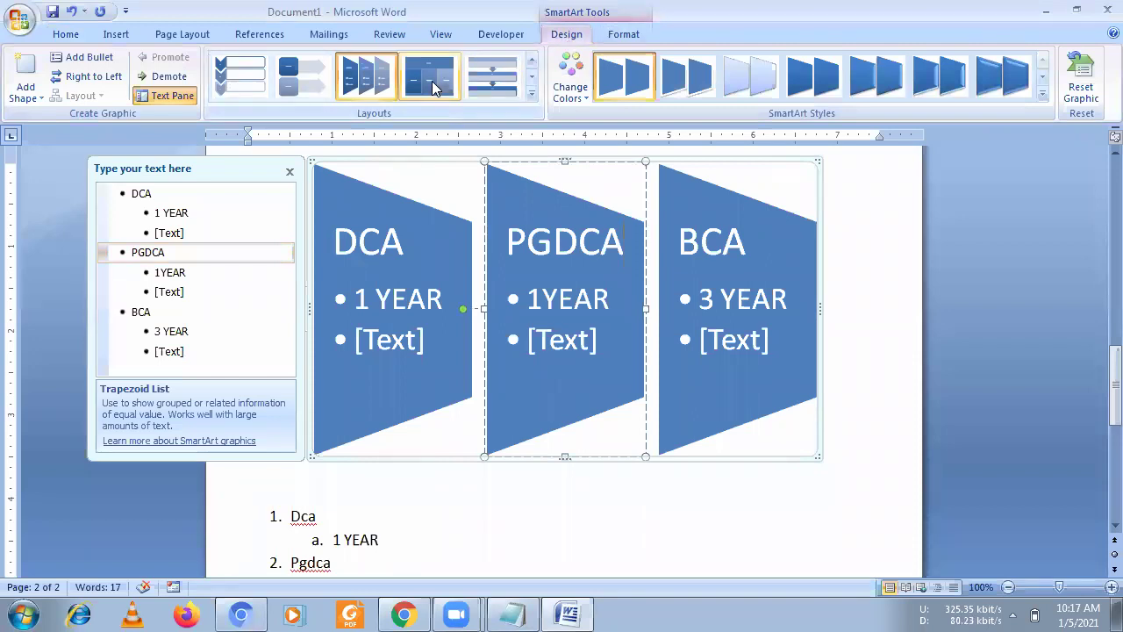
pyautogui.click(431, 81)
pyautogui.click(493, 88)
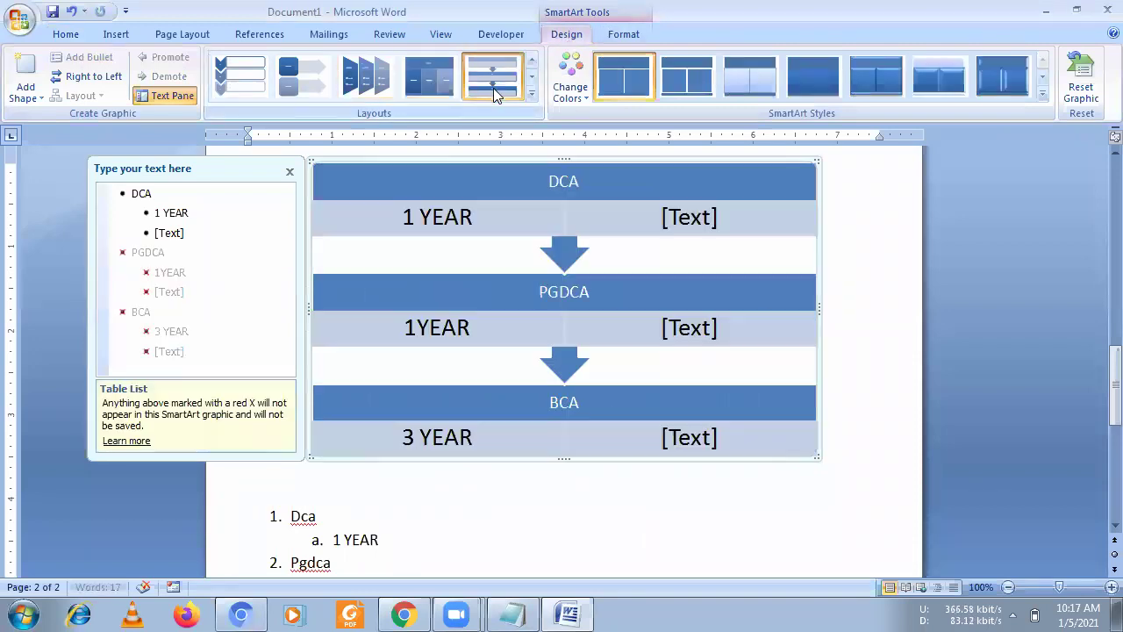
pyautogui.click(245, 74)
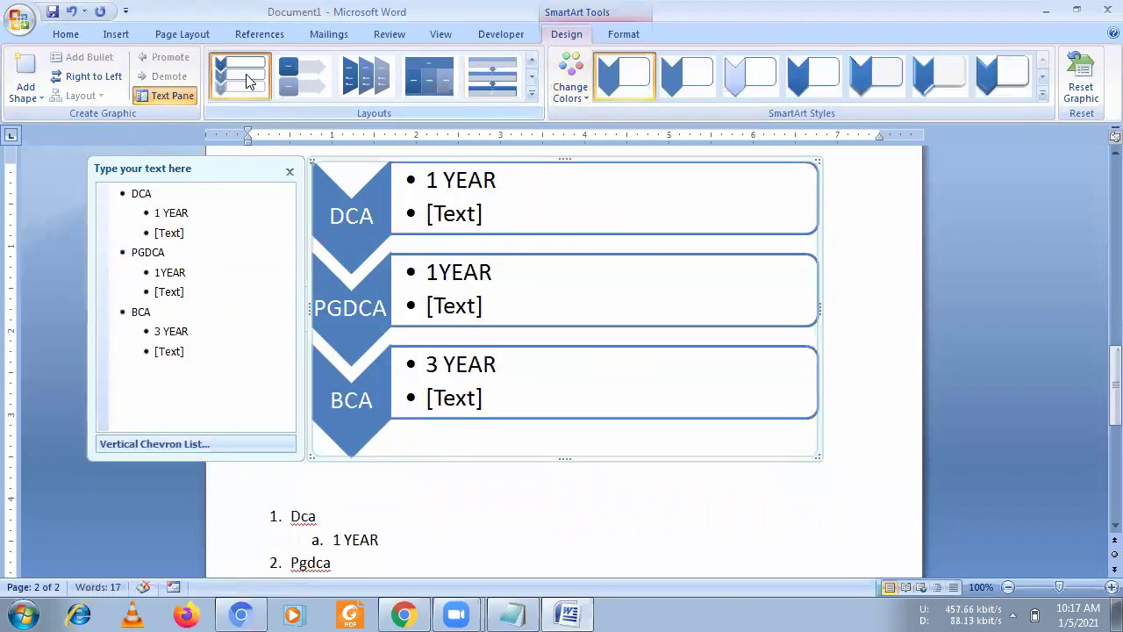
# Apply a Colorful red, gold and green scheme and close the diagram's text pane.
pyautogui.click(579, 93)
pyautogui.click(644, 219)
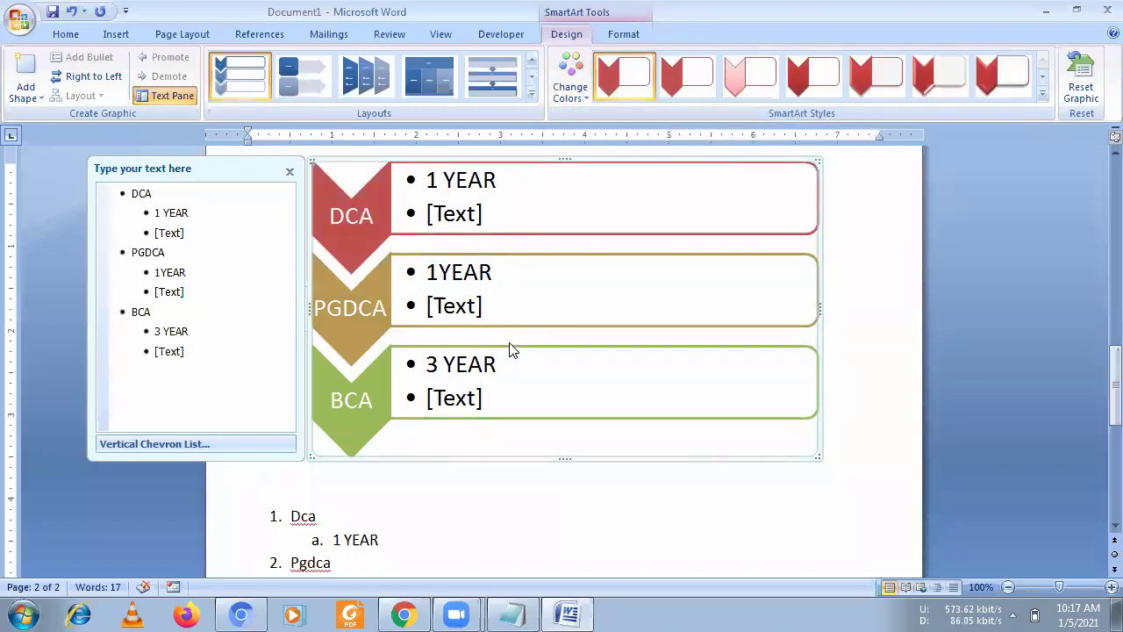
pyautogui.click(290, 172)
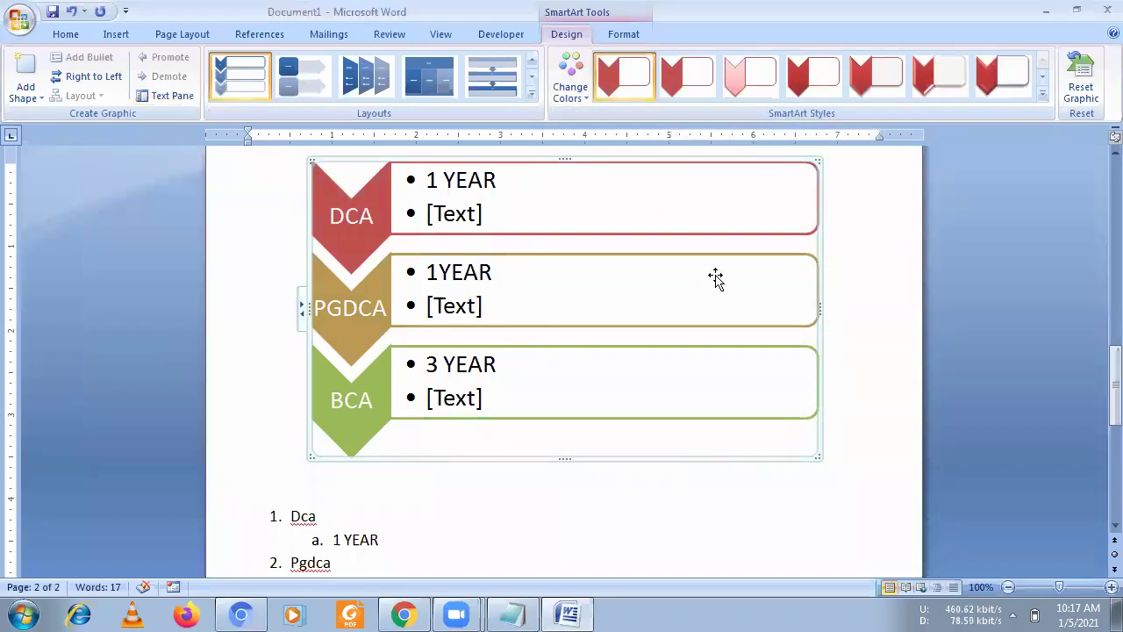
pyautogui.click(869, 276)
pyautogui.scroll(-1, 869, 280)
pyautogui.scroll(2, 476, 293)
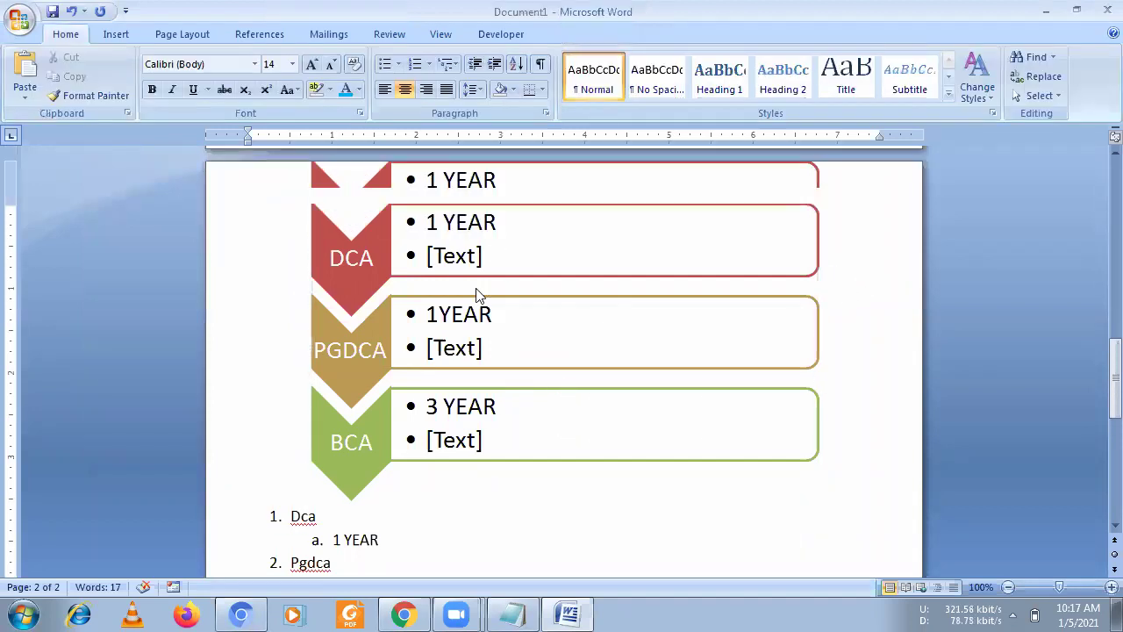
# Collapse the ribbon and select the whole numbered course list.
pyautogui.doubleClick(59, 33)
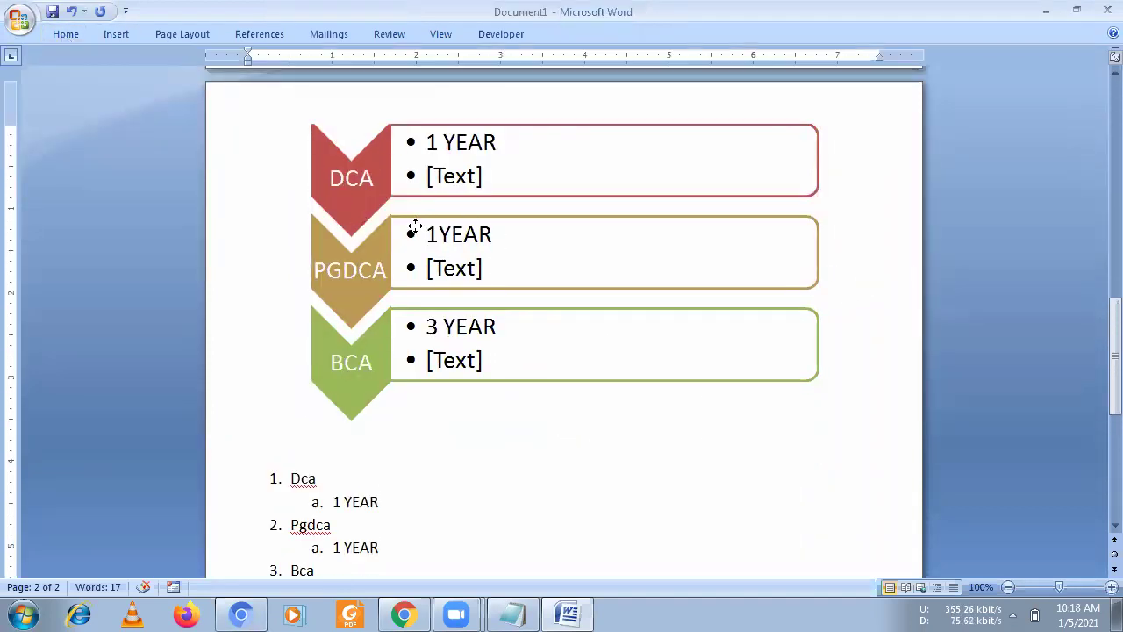
pyautogui.scroll(-1, 417, 313)
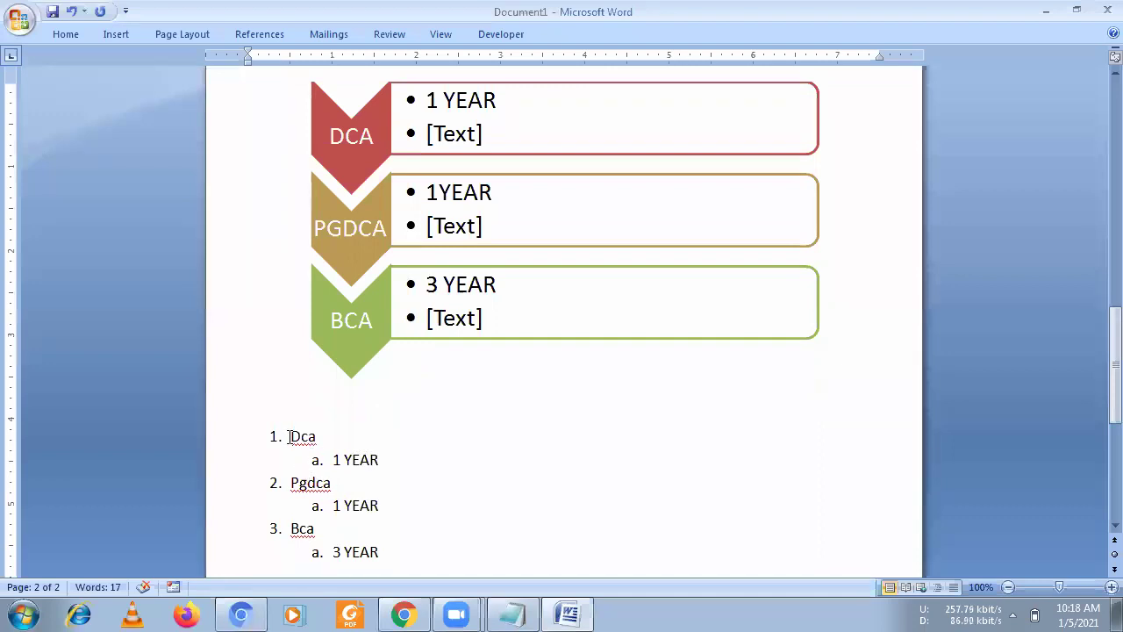
pyautogui.moveTo(270, 433); pyautogui.dragTo(388, 552)
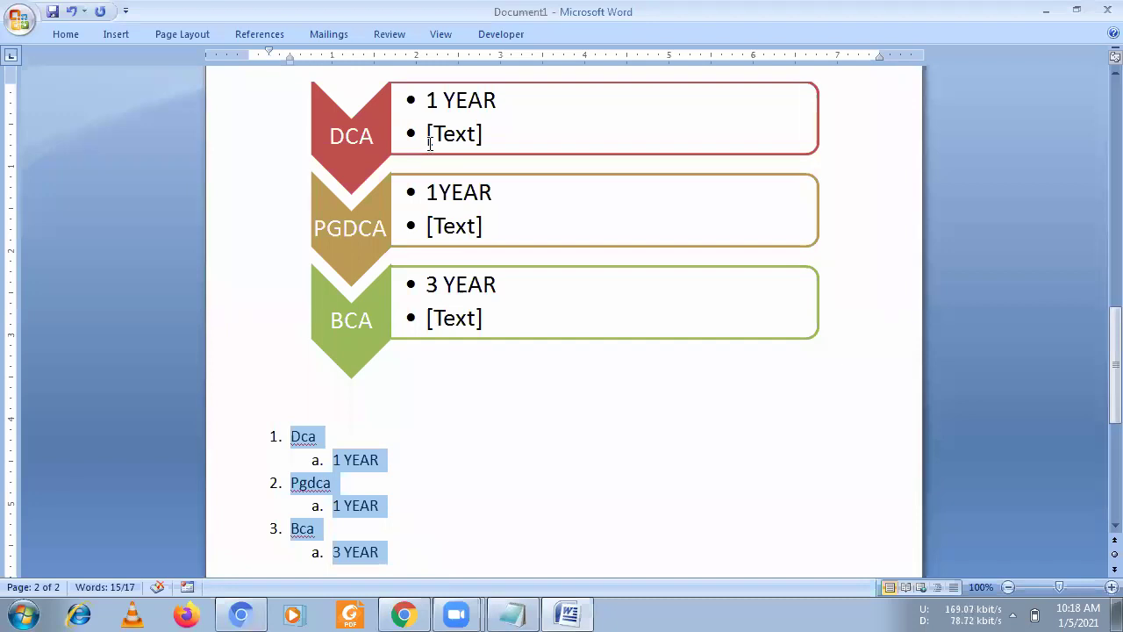
# Replace the chevron diagram's 3-D perspective style with a flat shaded SmartArt style.
pyautogui.doubleClick(60, 35)
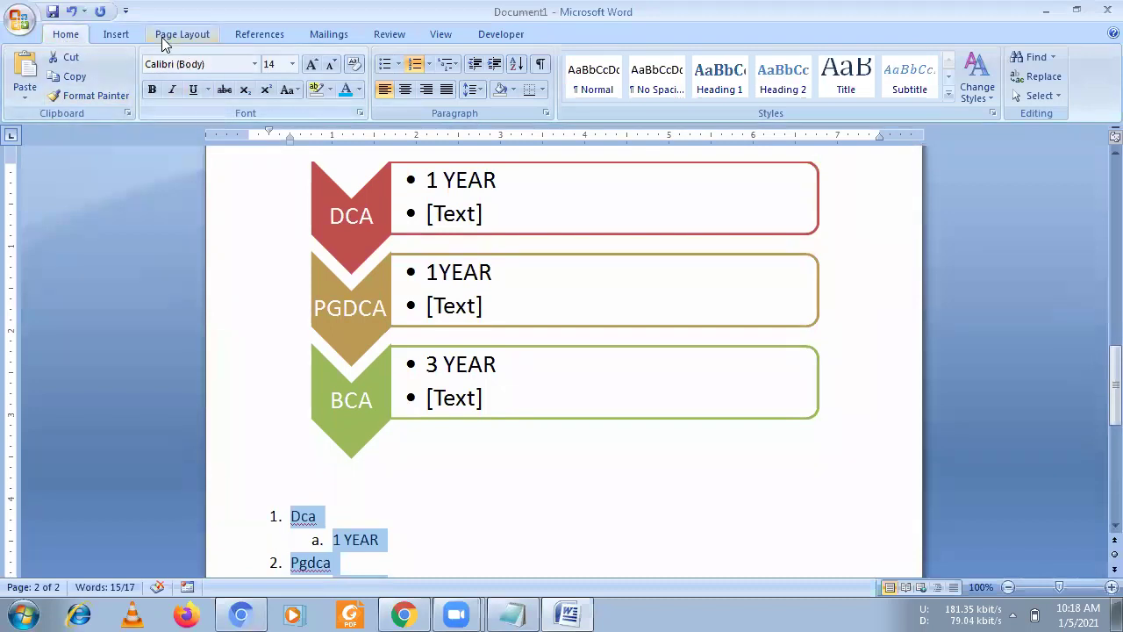
pyautogui.click(117, 35)
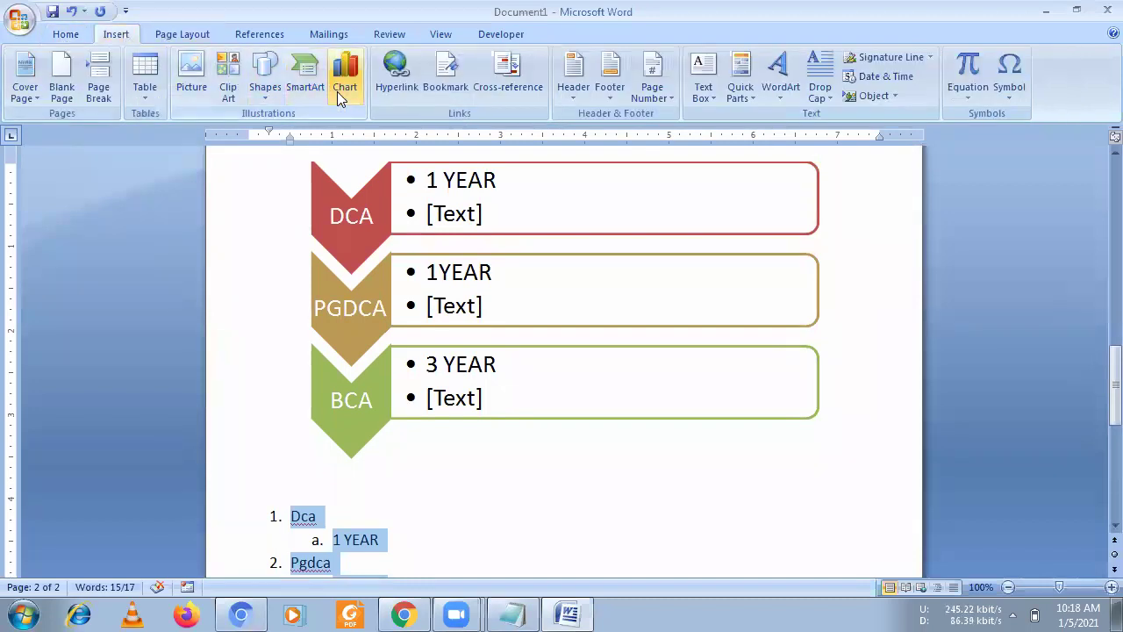
pyautogui.click(814, 229)
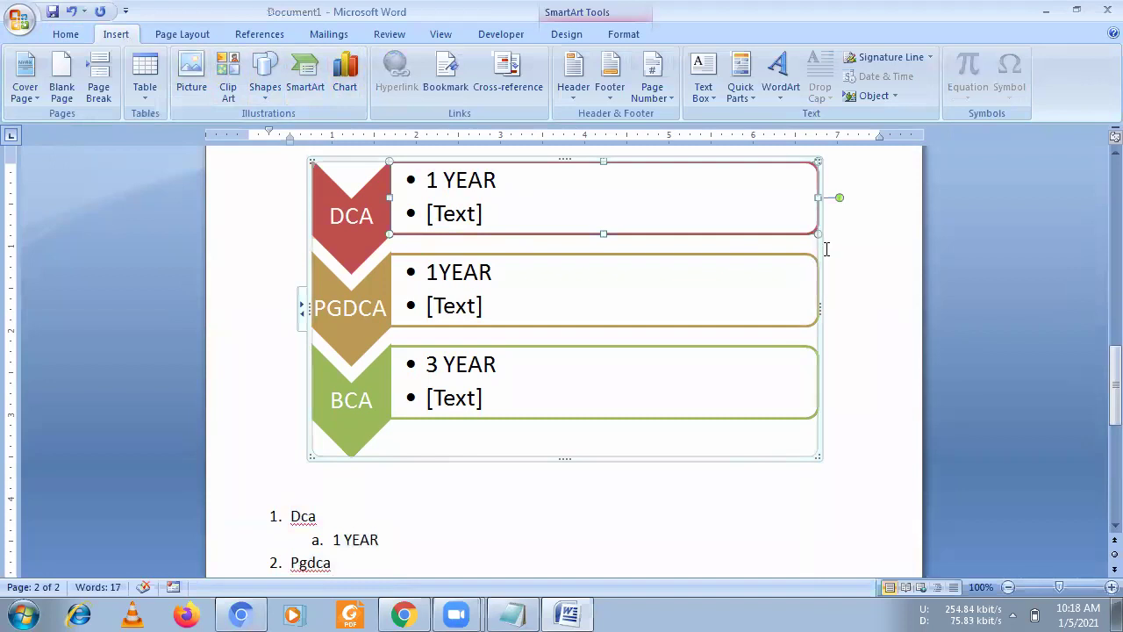
pyautogui.click(566, 34)
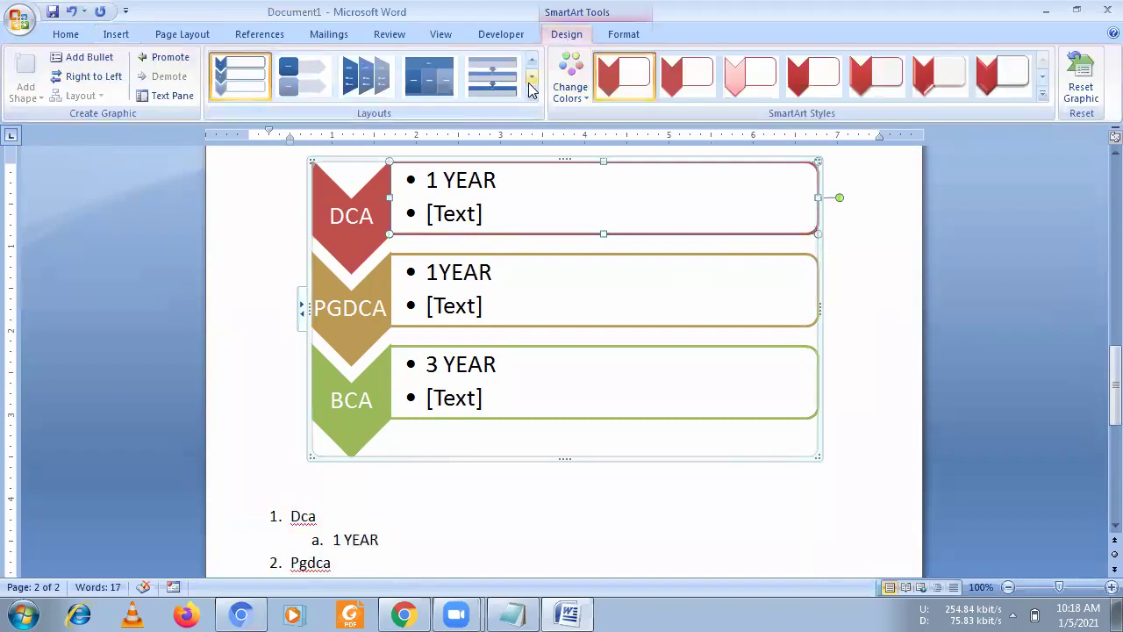
pyautogui.click(1042, 95)
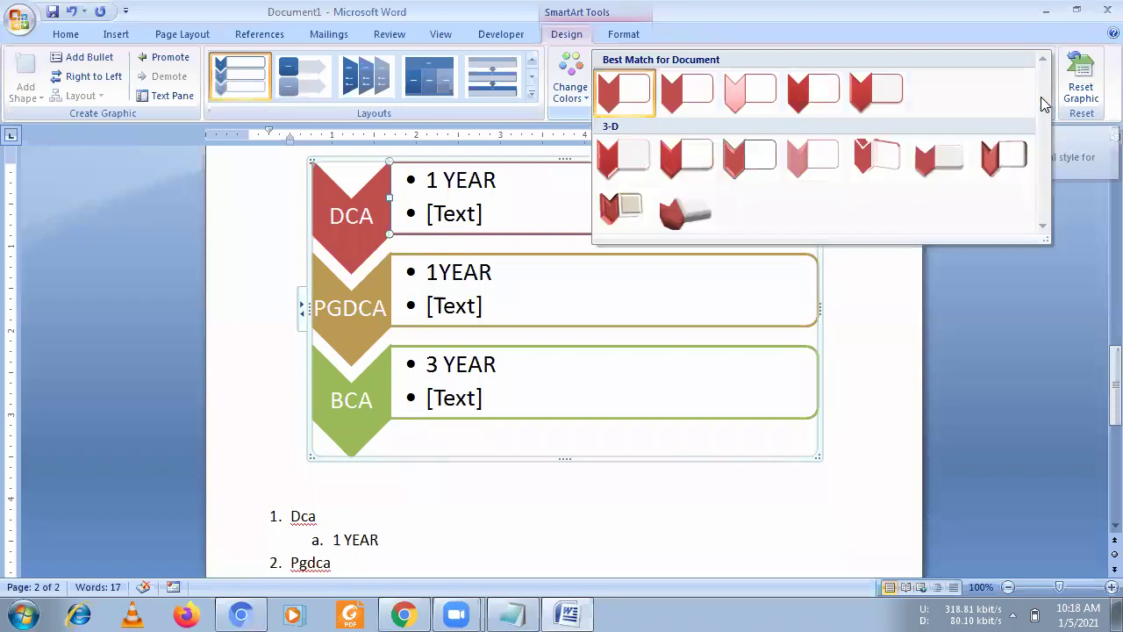
pyautogui.click(681, 210)
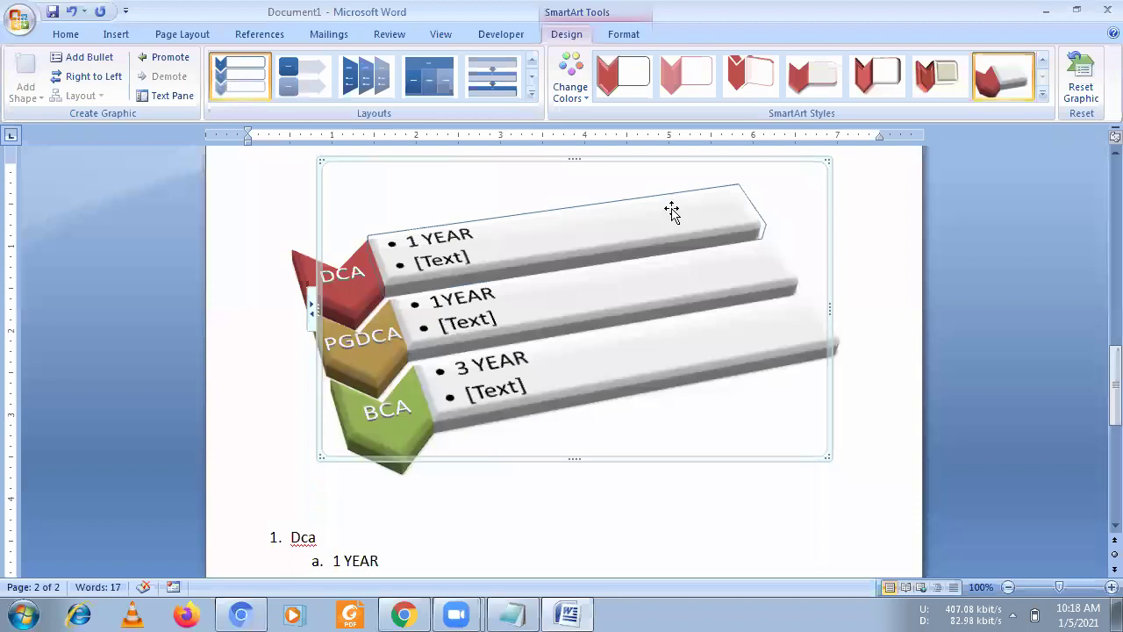
pyautogui.click(1043, 93)
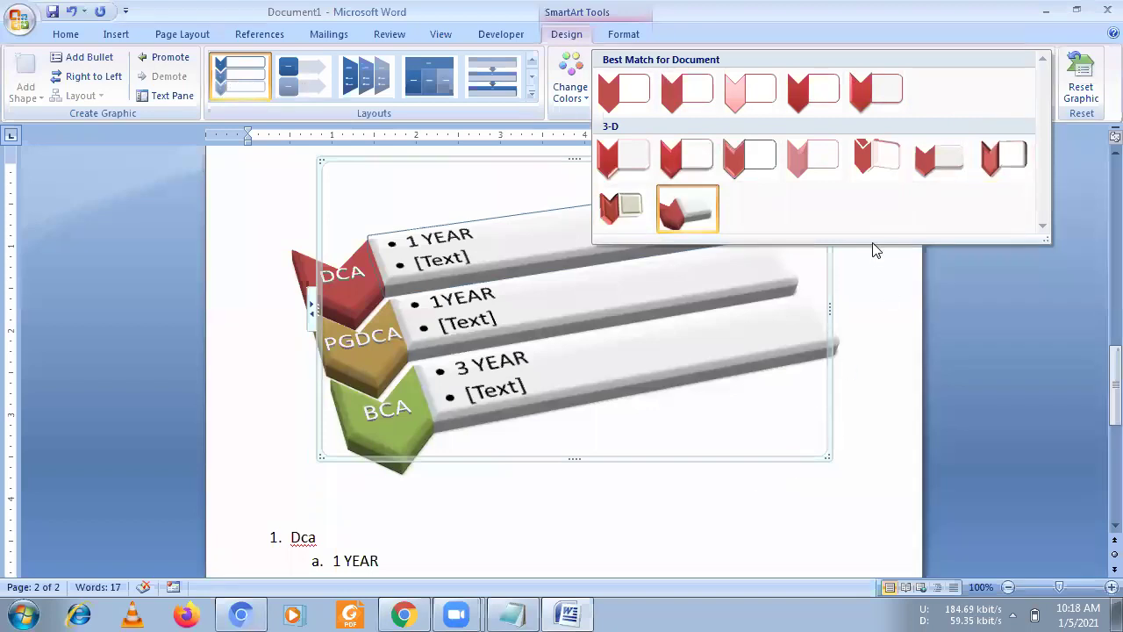
pyautogui.click(602, 157)
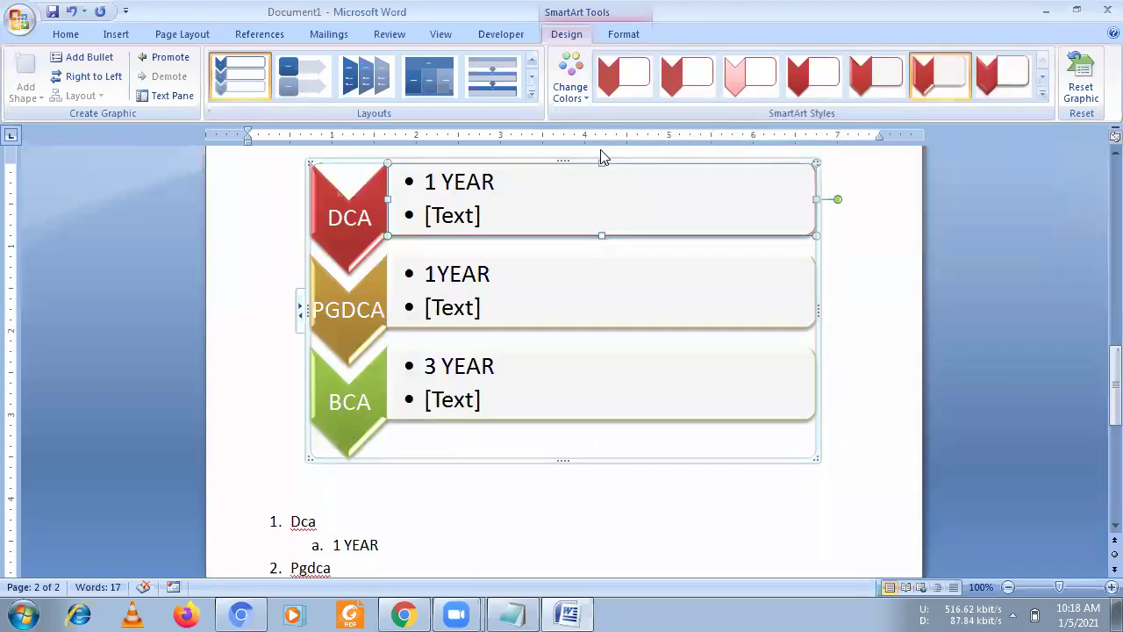
# Reselect the chevron diagram and view its SmartArt Format options.
pyautogui.click(860, 234)
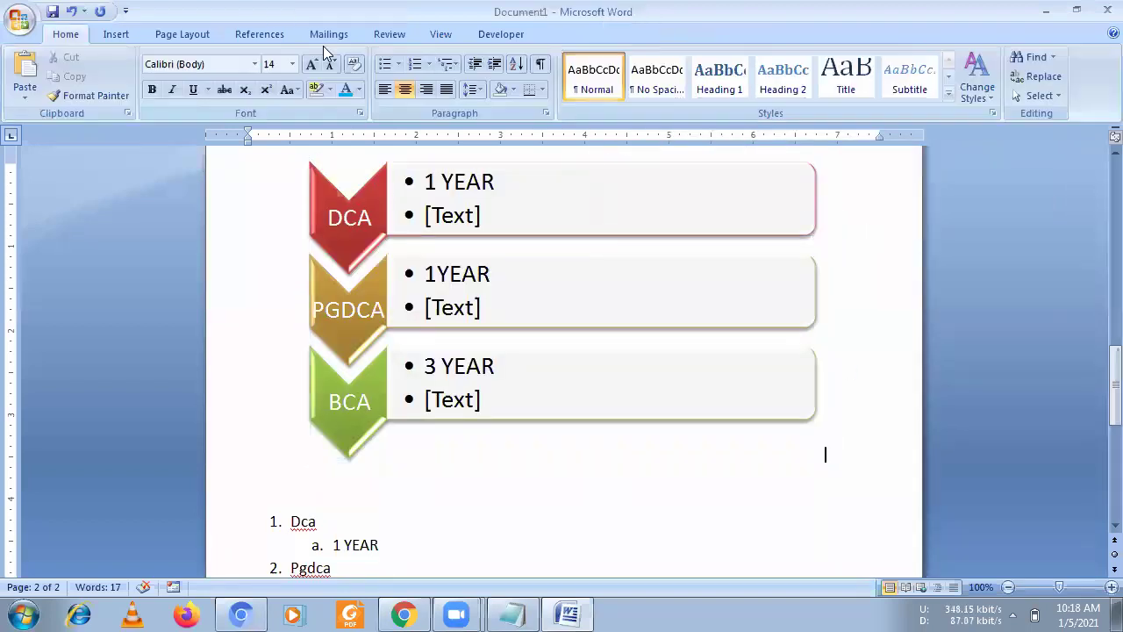
pyautogui.click(596, 220)
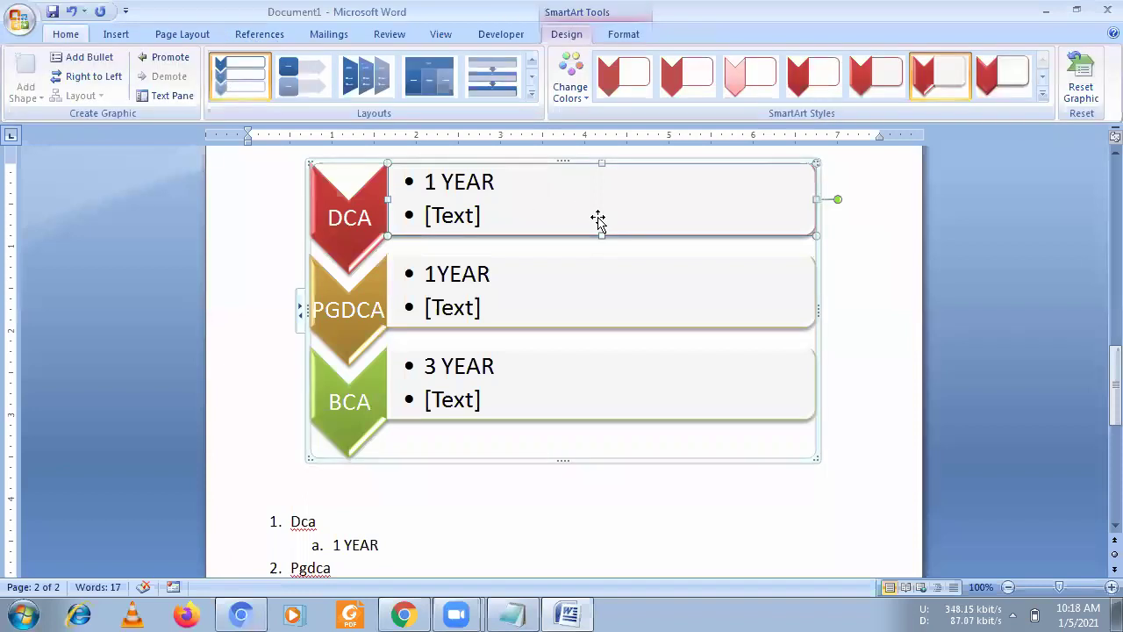
pyautogui.click(626, 35)
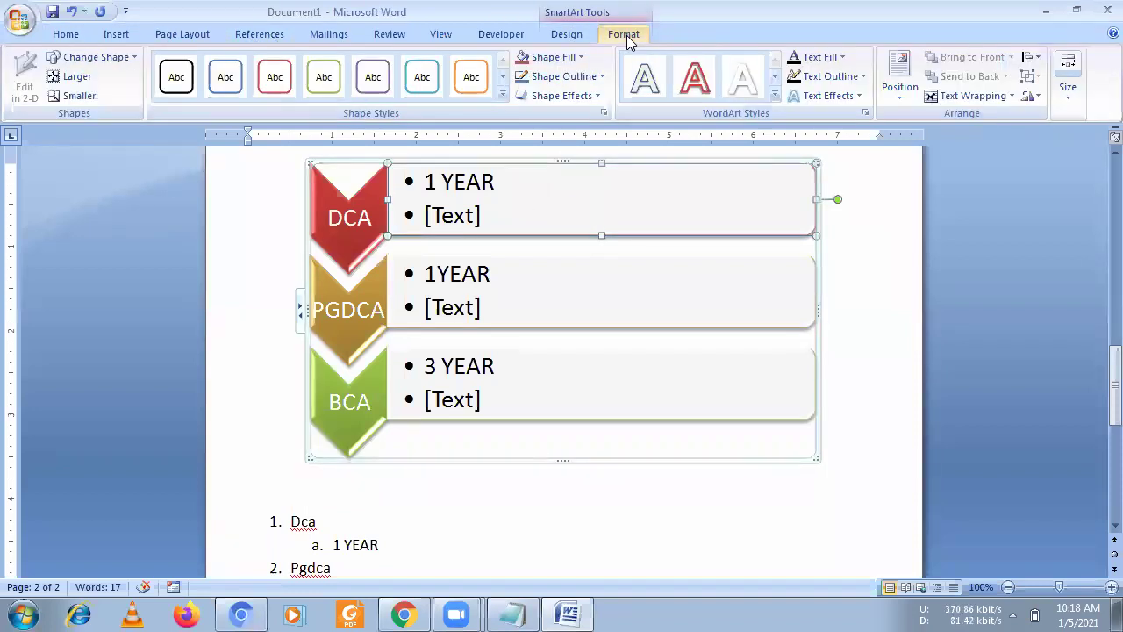
pyautogui.click(122, 36)
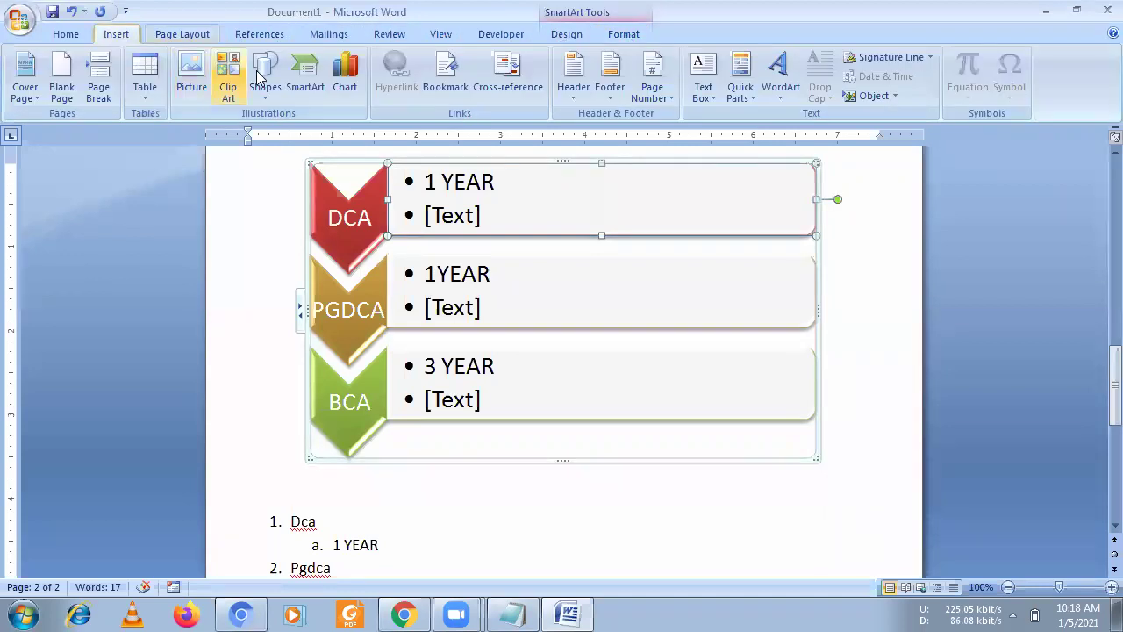
# Insert a Basic Chevron Process SmartArt from the Process category.
pyautogui.click(303, 87)
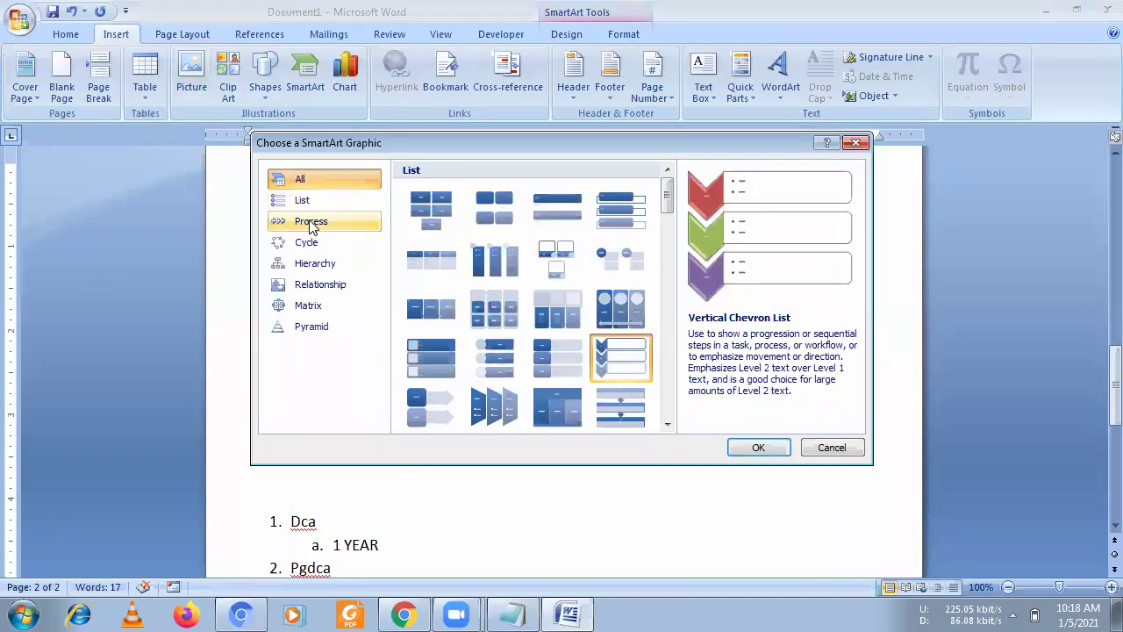
pyautogui.click(311, 224)
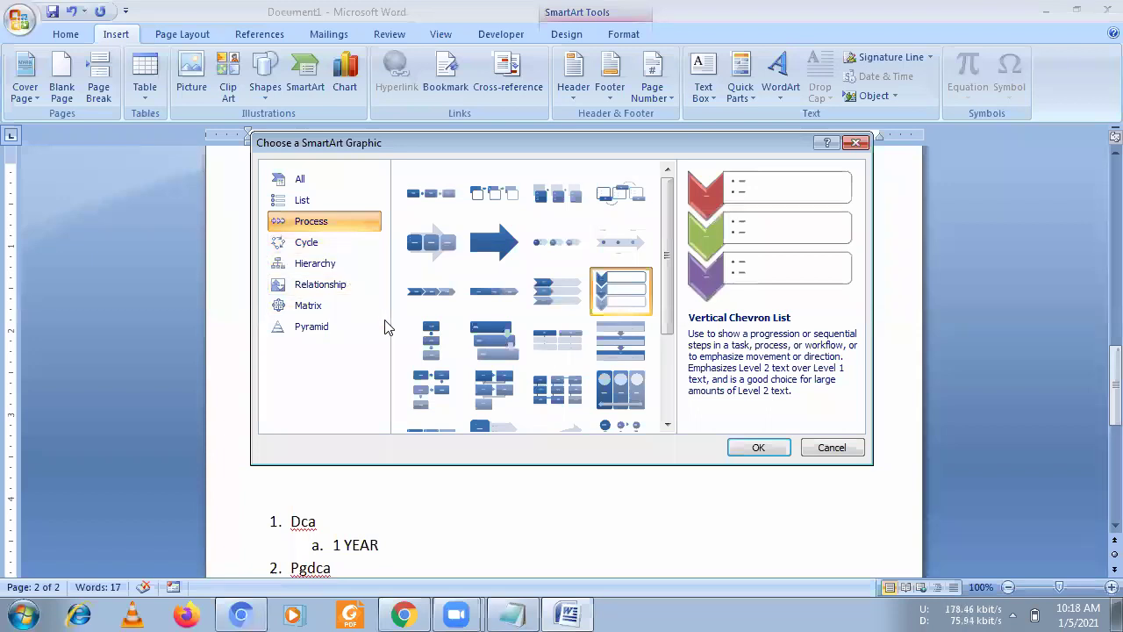
pyautogui.click(428, 297)
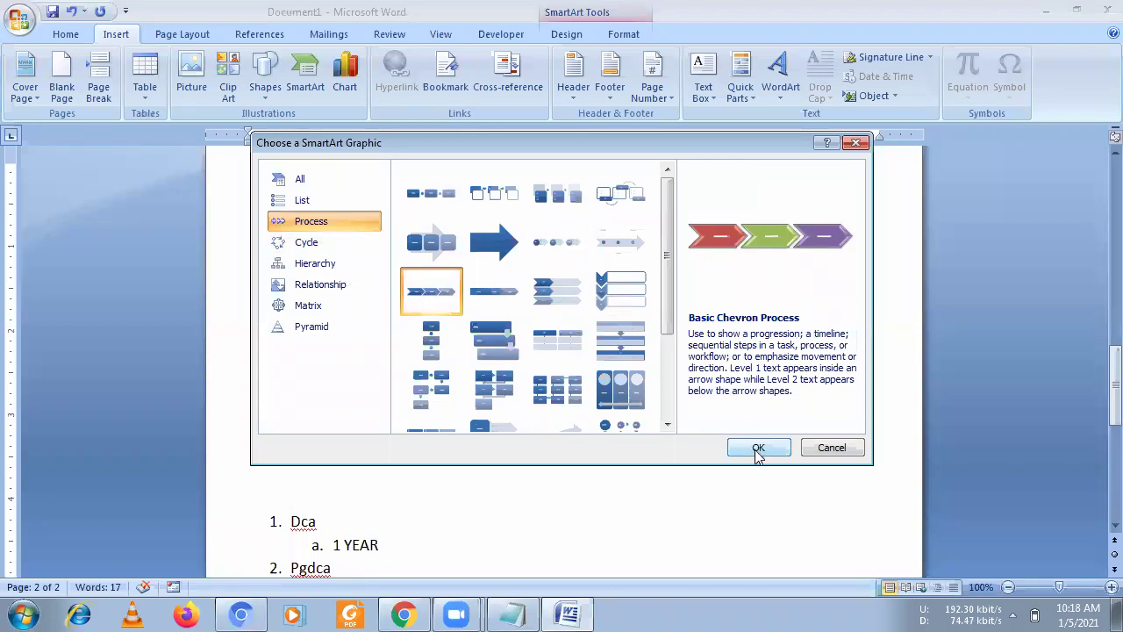
pyautogui.click(758, 449)
# Label the first two chevrons OPEN MS WORD and CLICK ON INSERT.
pyautogui.click(441, 309)
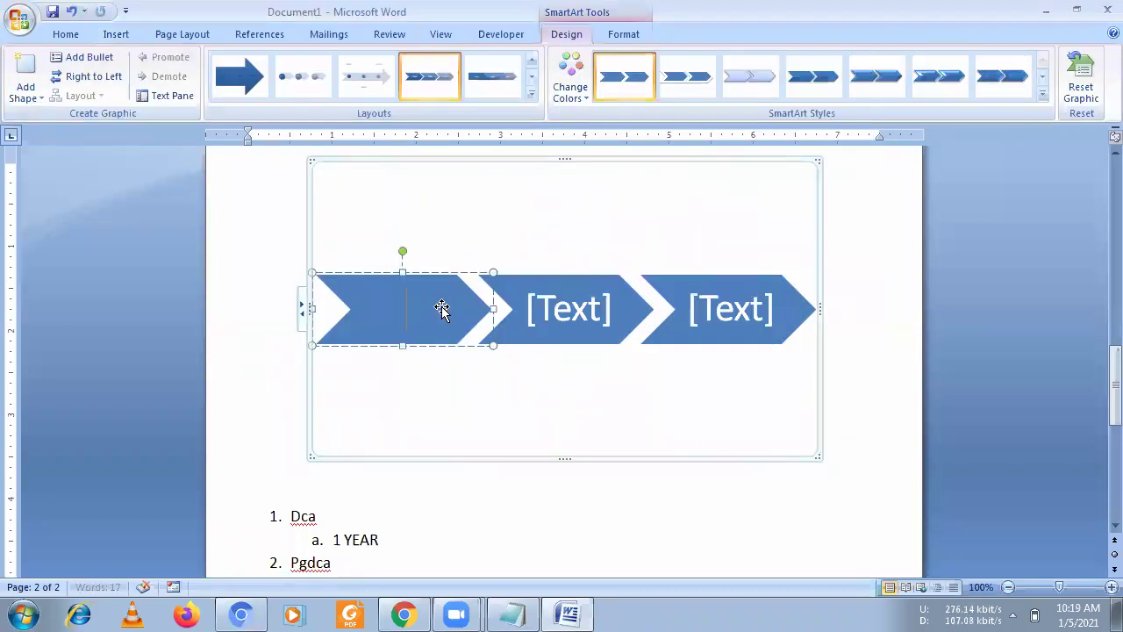
pyautogui.write('OPEN MS WOR')
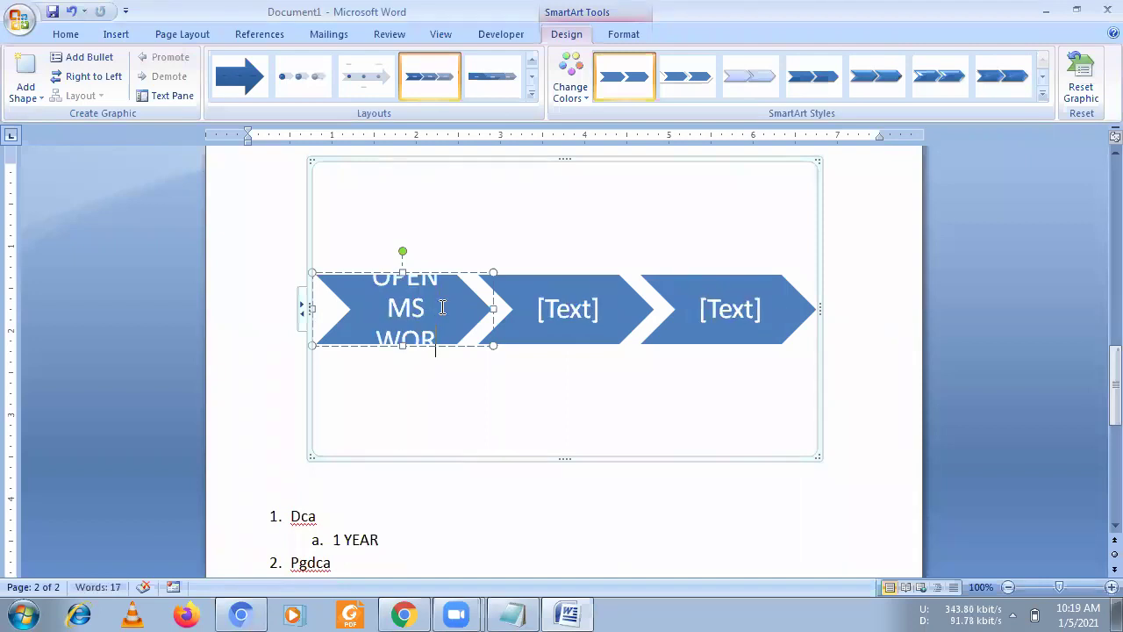
pyautogui.write('D')
pyautogui.click(550, 313)
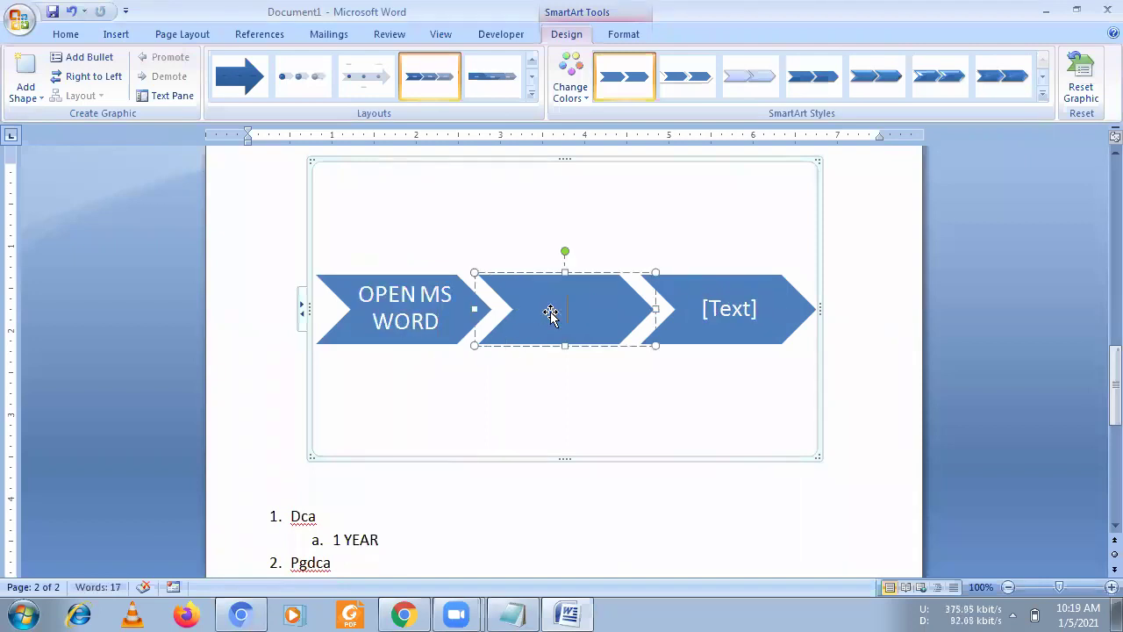
pyautogui.write('CLICK ON INSERT')
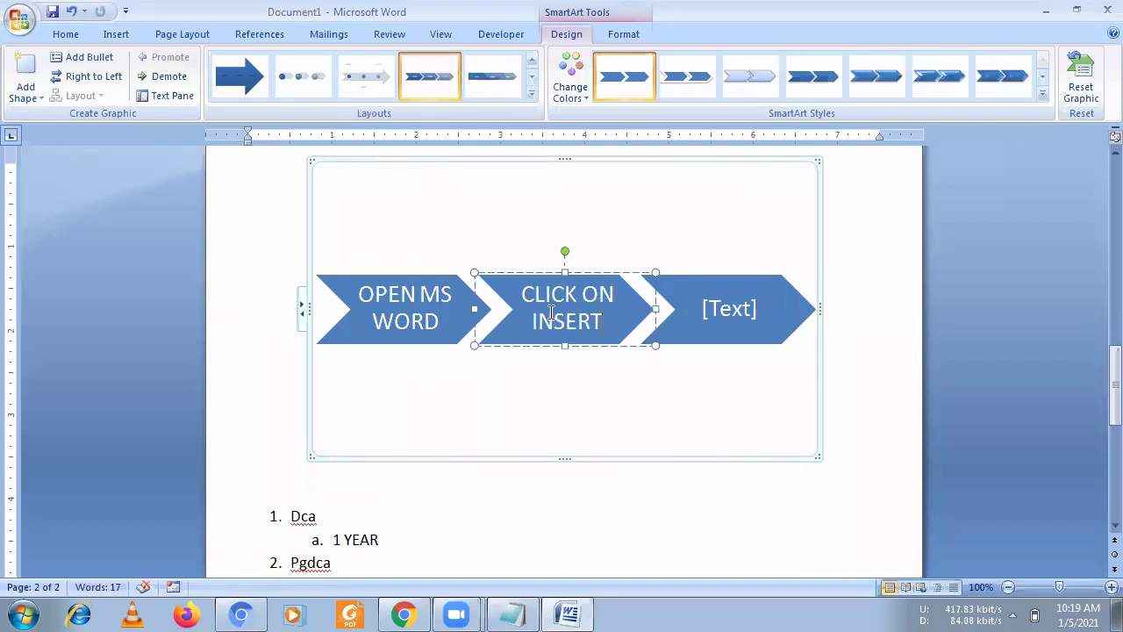
pyautogui.click(652, 370)
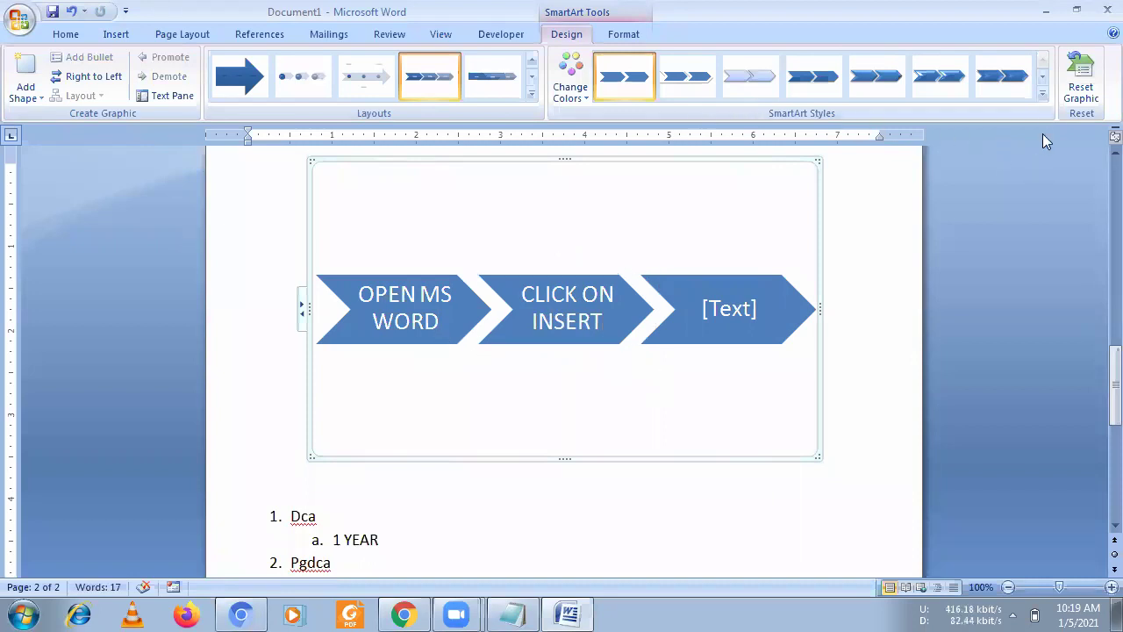
# Apply a 3-D SmartArt style to the chevrons.
pyautogui.click(1043, 101)
pyautogui.click(699, 217)
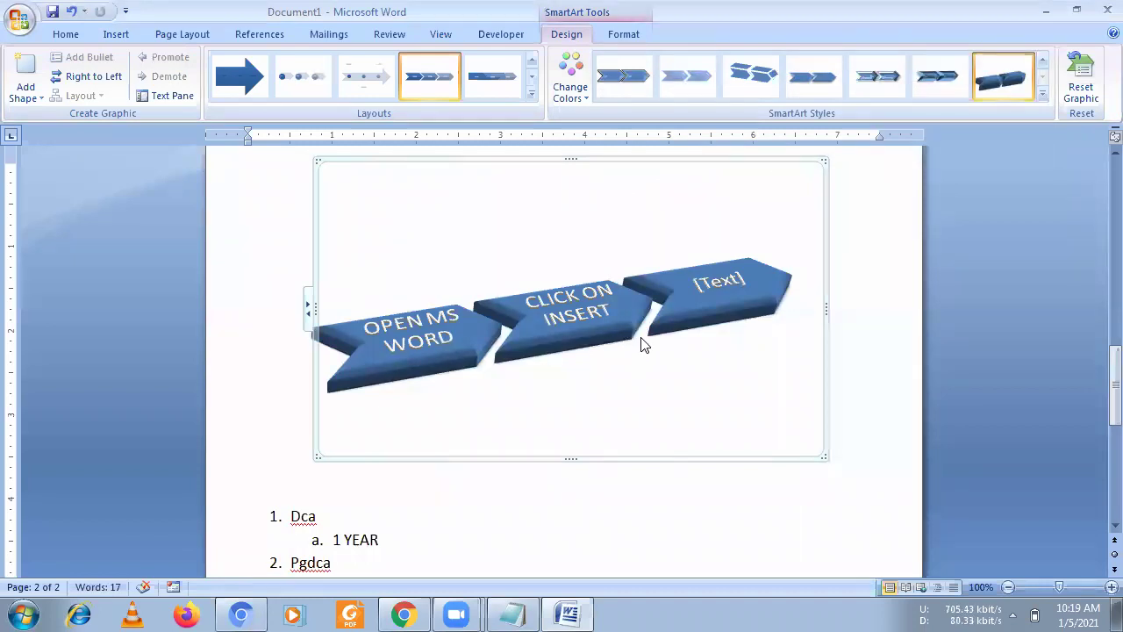
pyautogui.click(116, 36)
# Insert a Basic Cycle SmartArt from the Cycle category.
pyautogui.click(296, 88)
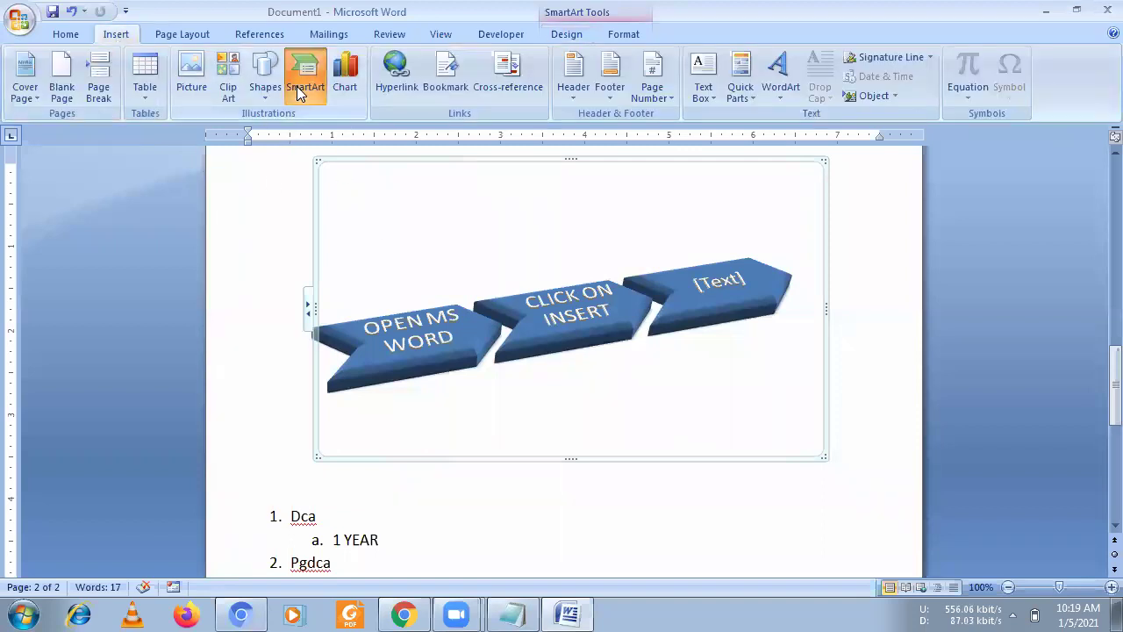
pyautogui.click(303, 221)
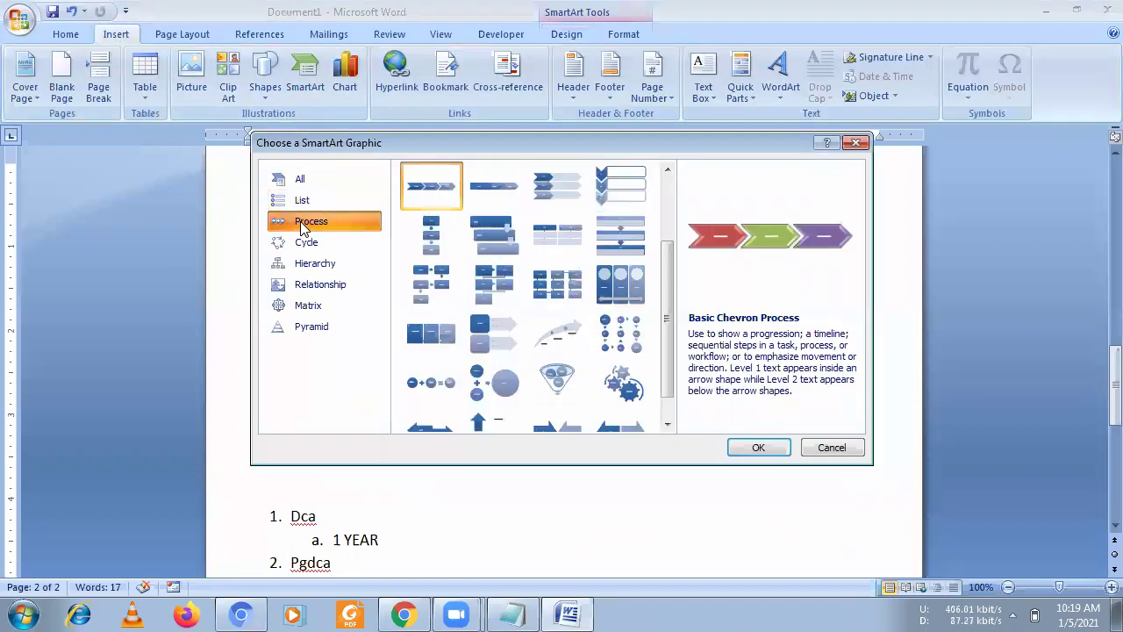
pyautogui.click(305, 243)
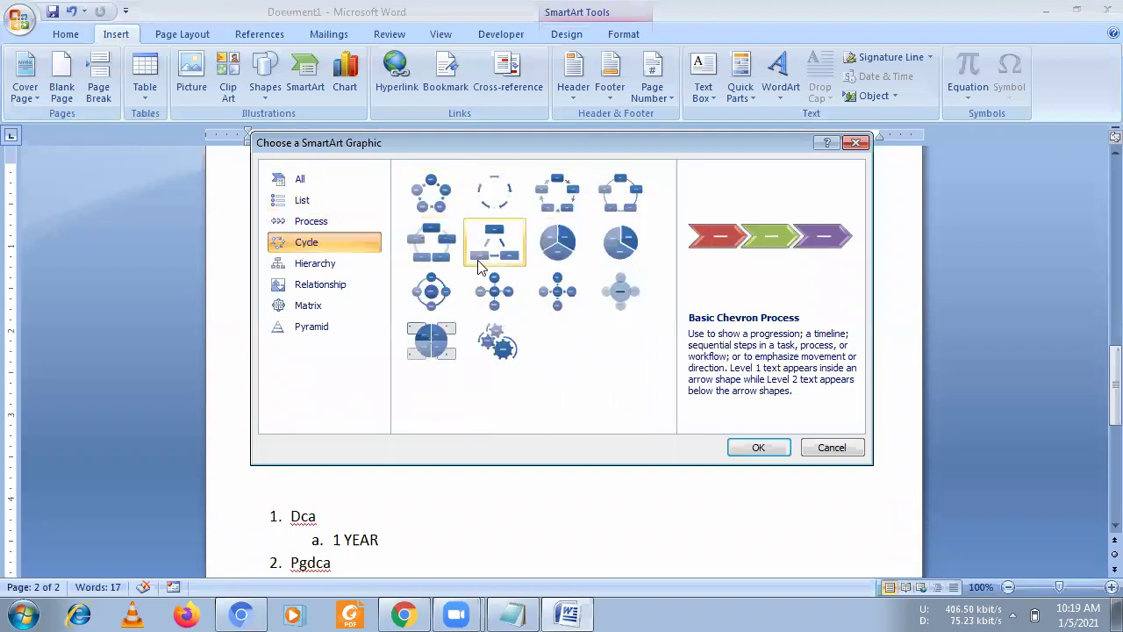
pyautogui.click(422, 211)
pyautogui.click(758, 447)
# Number the five circles 1 to 5 and apply a 3-D disc SmartArt style.
pyautogui.click(578, 215)
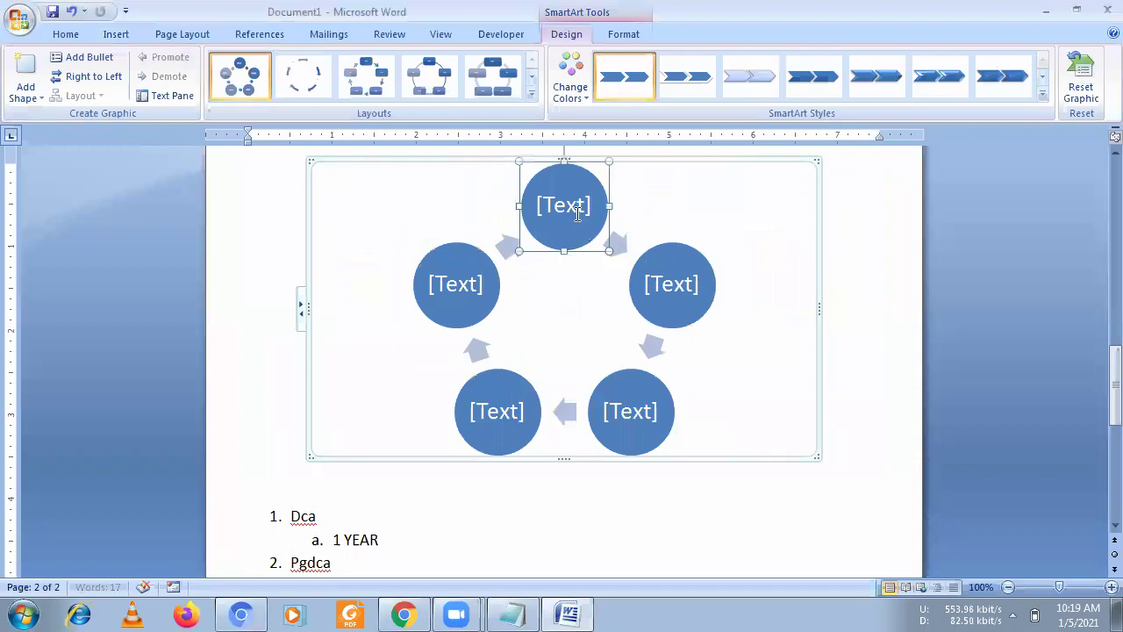
pyautogui.click(575, 212)
pyautogui.write('1')
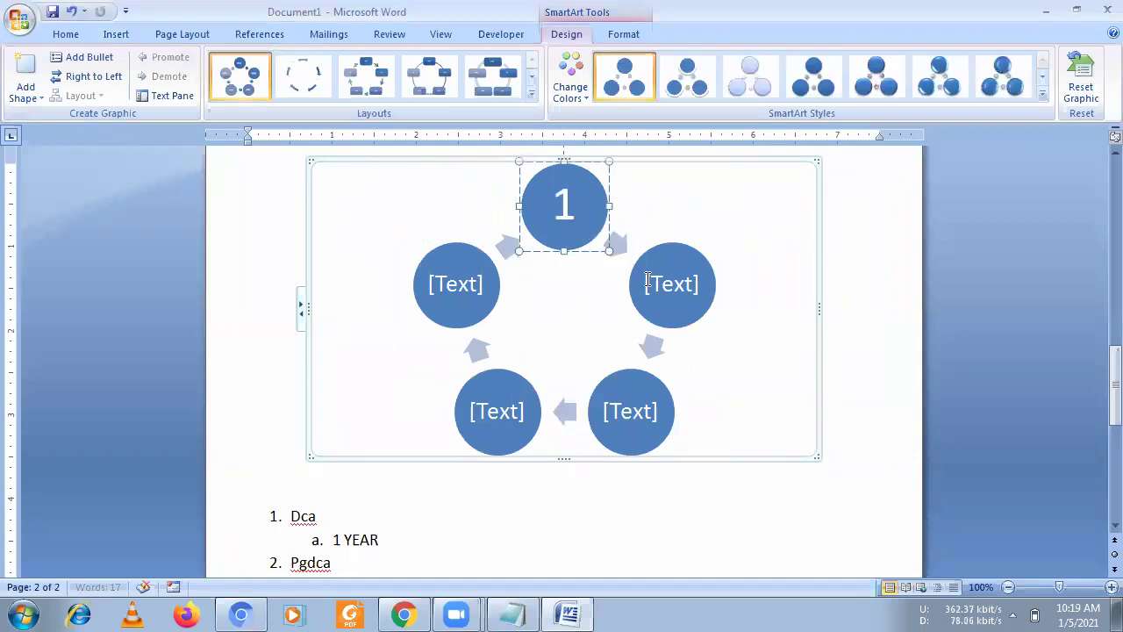
pyautogui.click(674, 282)
pyautogui.click(668, 288)
pyautogui.write('2')
pyautogui.click(628, 413)
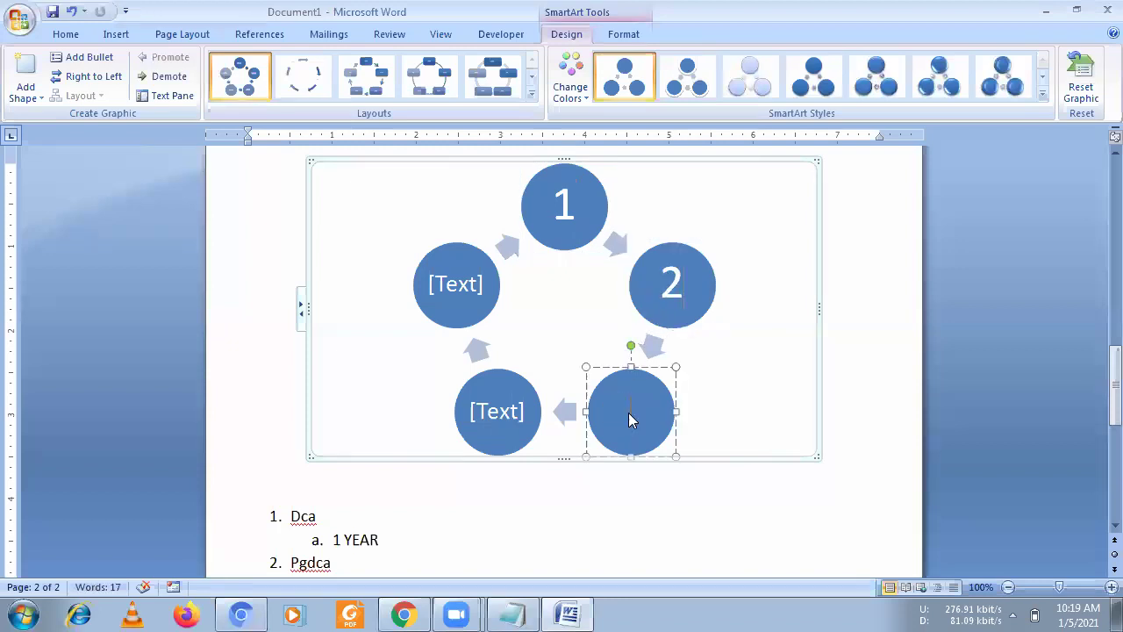
pyautogui.write('3')
pyautogui.click(501, 414)
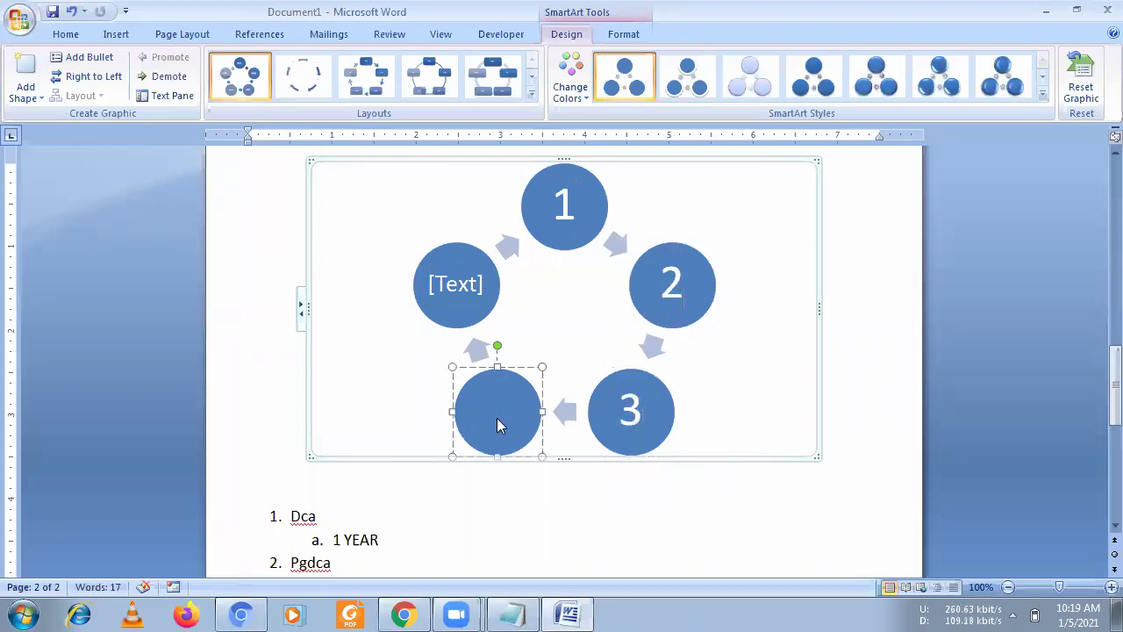
pyautogui.write('4')
pyautogui.click(458, 288)
pyautogui.write('5')
pyautogui.click(1042, 98)
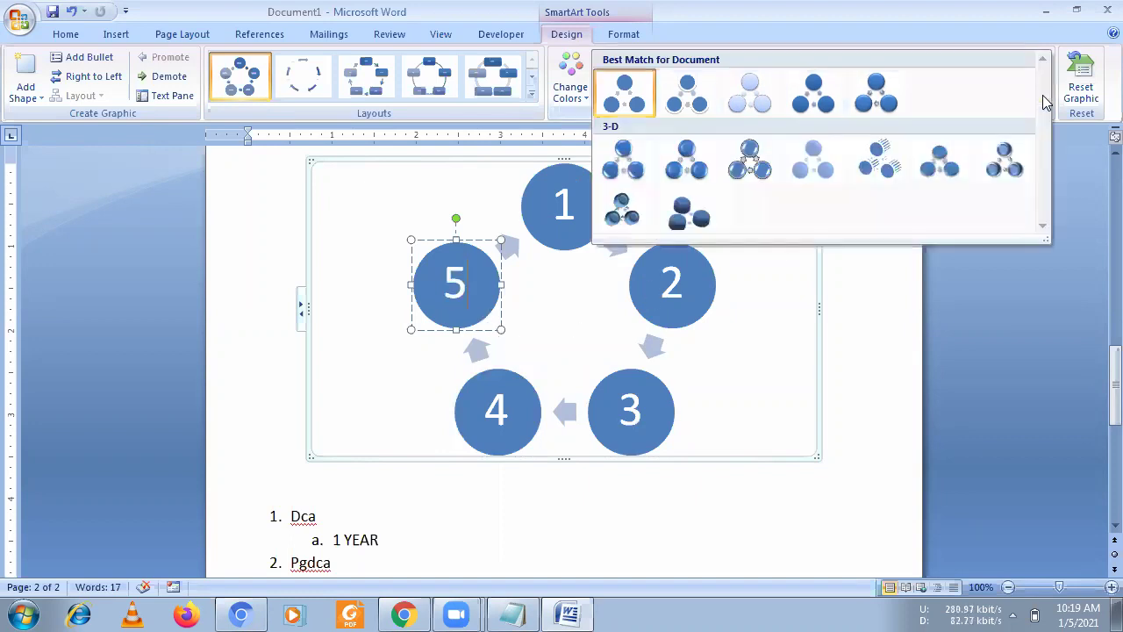
pyautogui.click(700, 226)
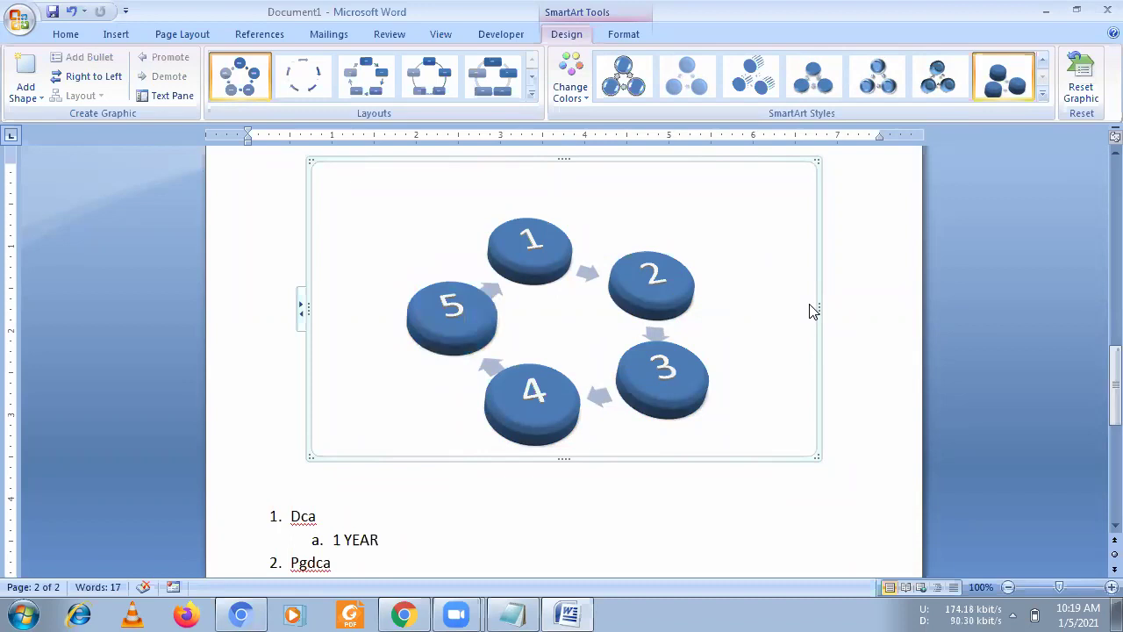
# Insert a Converging Arrows SmartArt from the Relationship category.
pyautogui.click(114, 34)
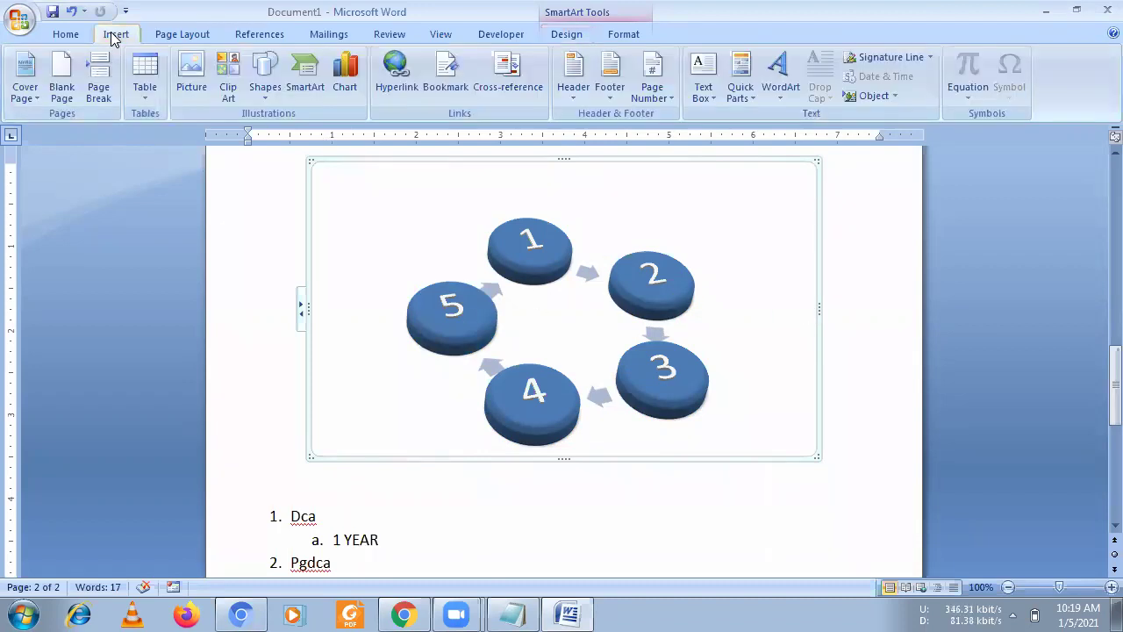
pyautogui.click(304, 77)
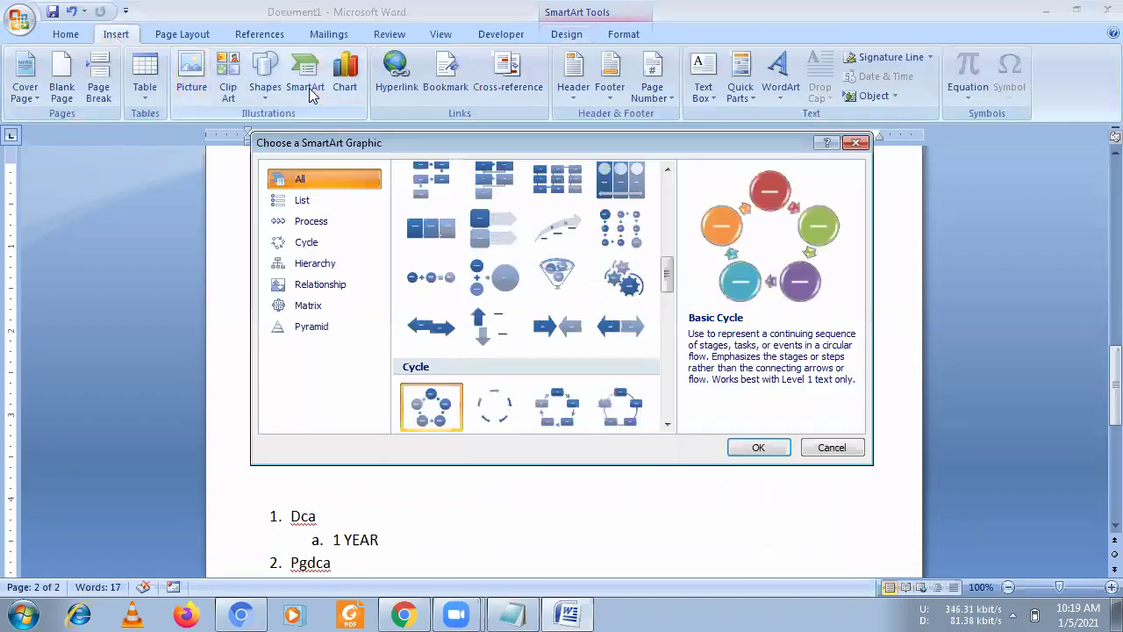
pyautogui.click(317, 309)
pyautogui.click(319, 289)
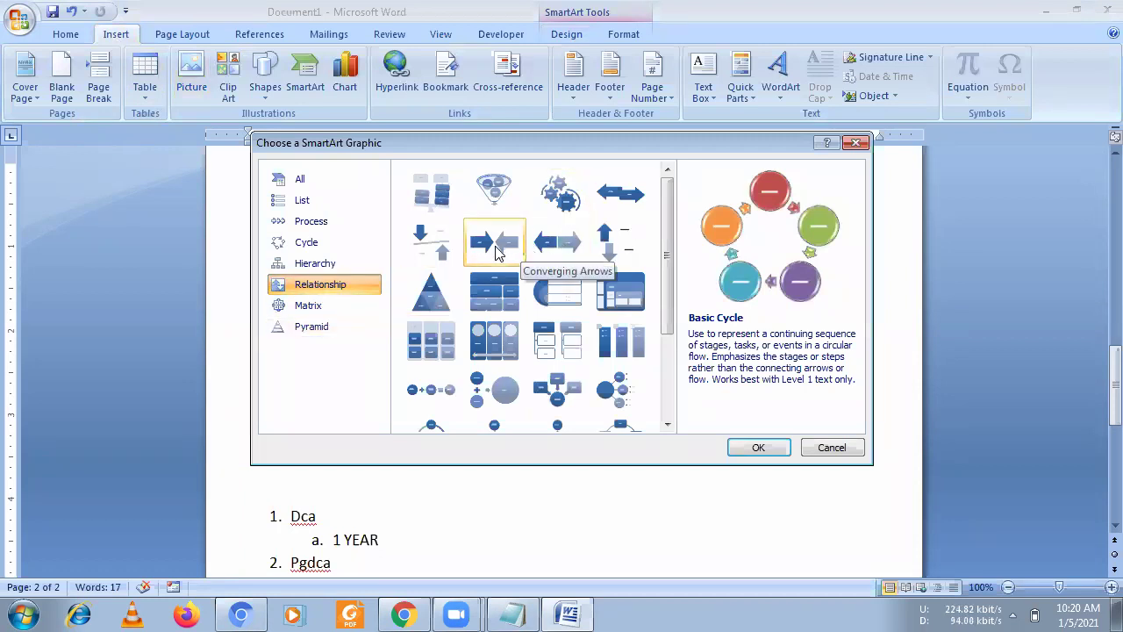
pyautogui.click(487, 243)
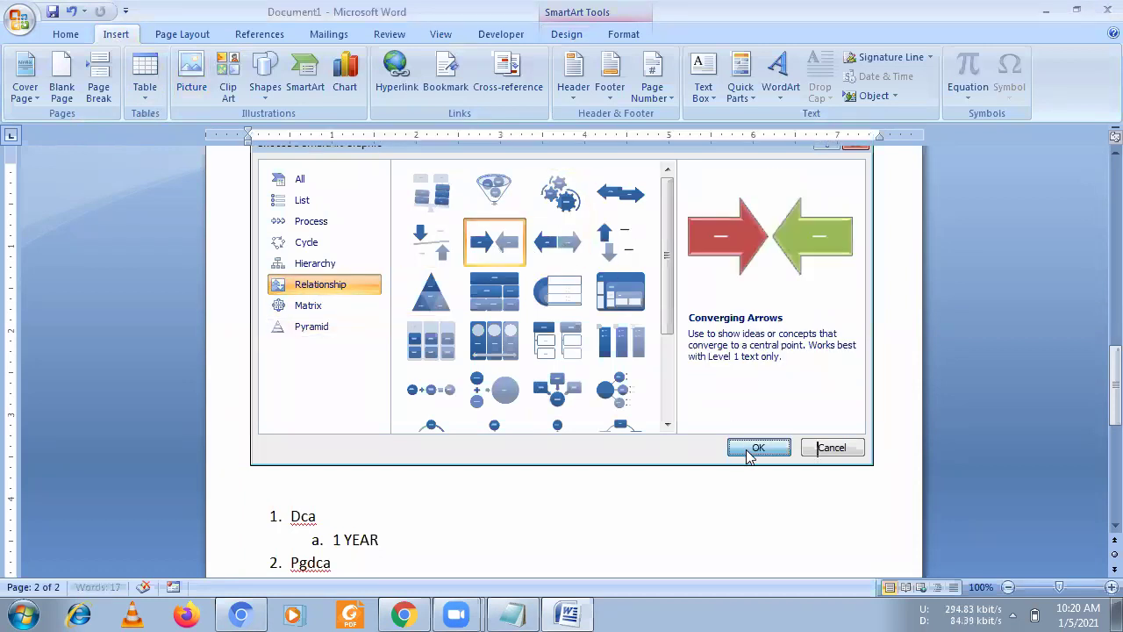
pyautogui.click(758, 447)
# Label the left and right arrows 1 and 2 and deselect the graphic.
pyautogui.click(445, 320)
pyautogui.write('1')
pyautogui.click(681, 318)
pyautogui.write('2')
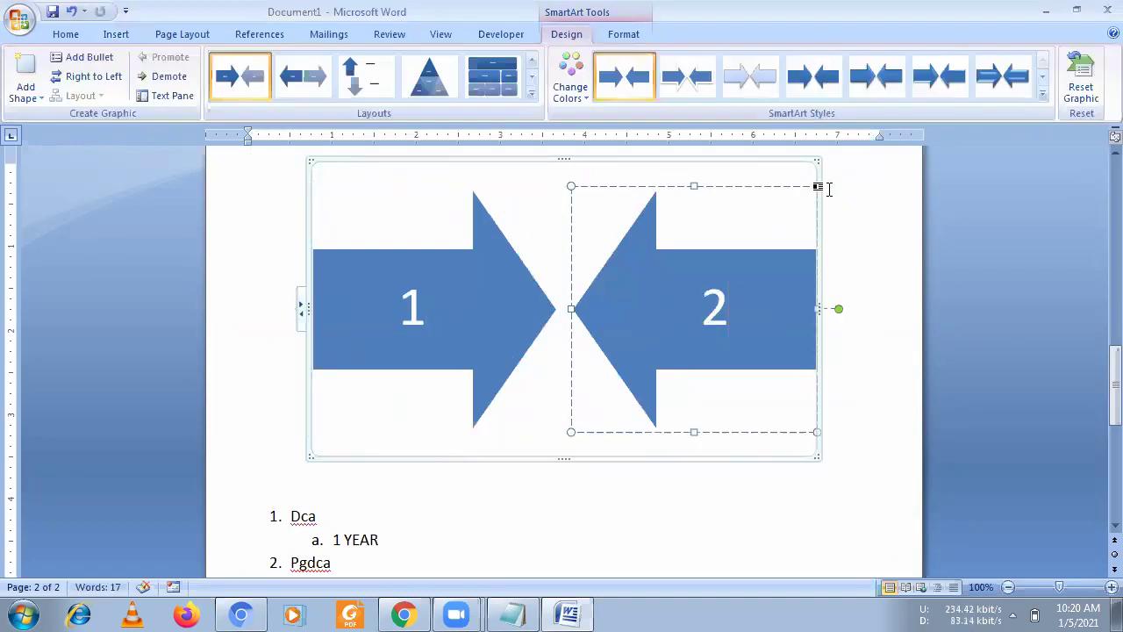
pyautogui.click(879, 200)
pyautogui.click(712, 298)
pyautogui.click(847, 266)
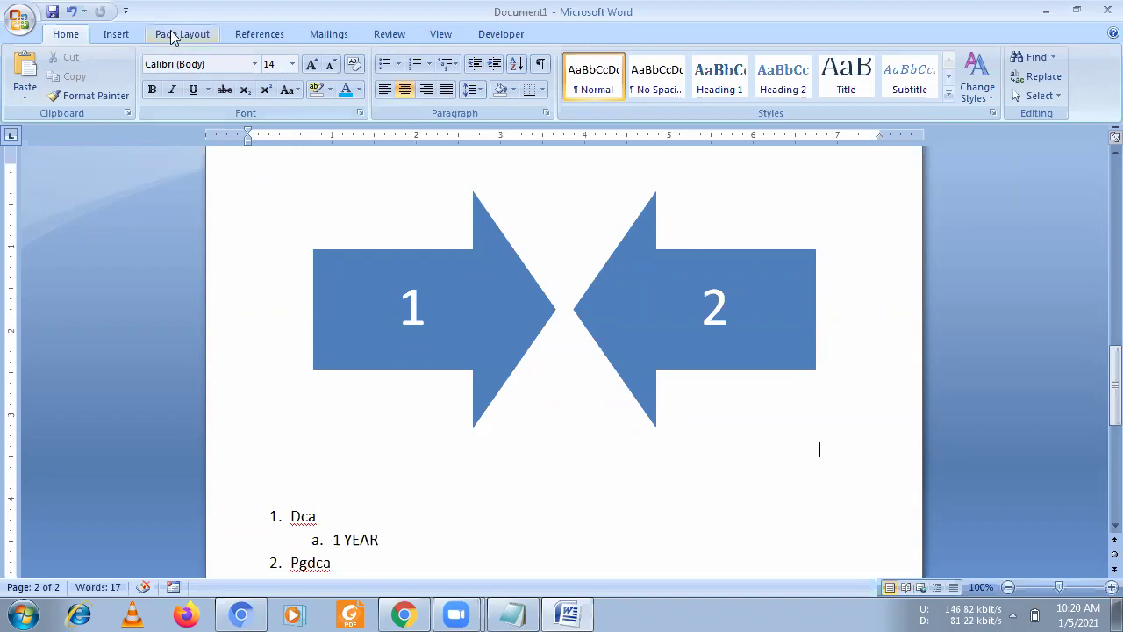
pyautogui.click(116, 33)
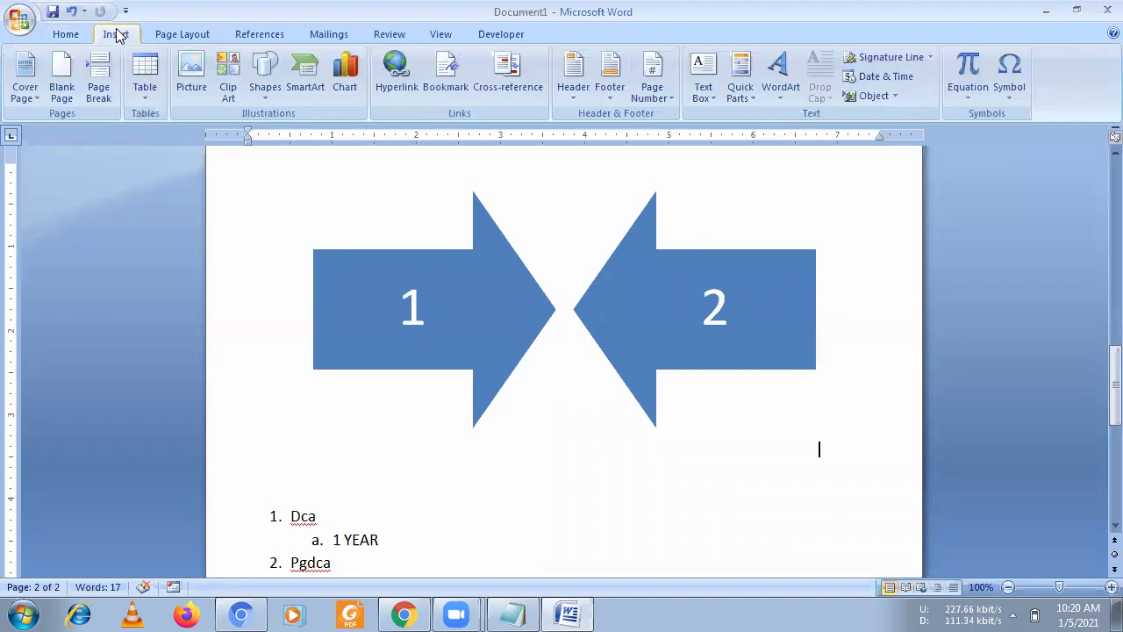